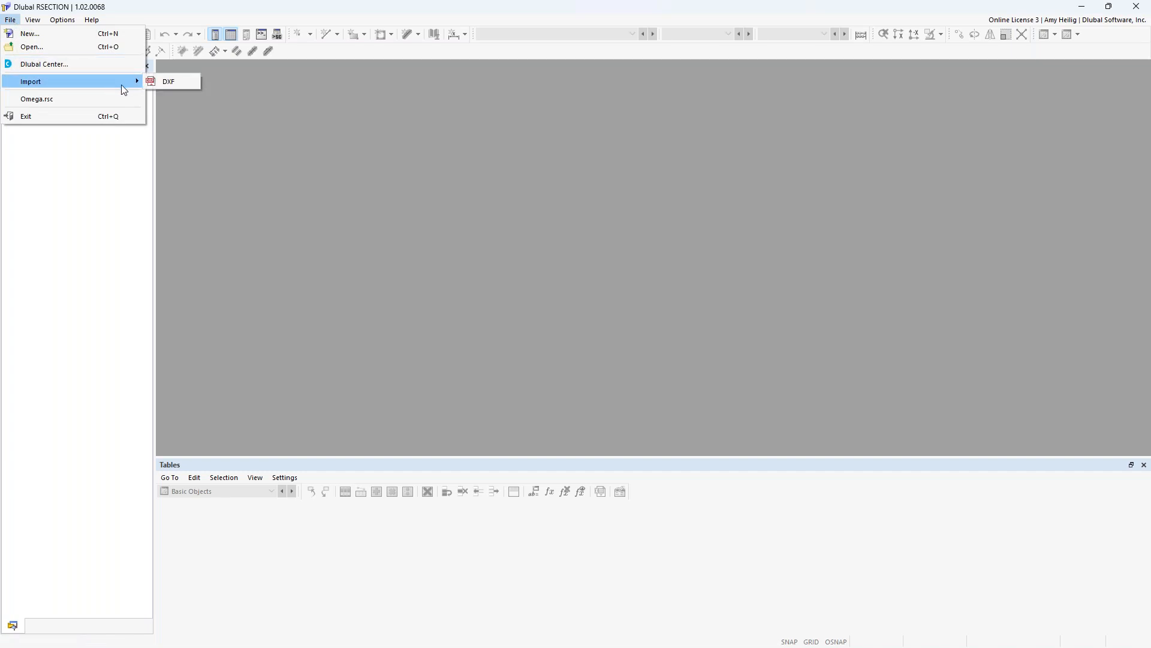
- Import the Omega DXF file as a new section model
{"action": "left_click", "coordinate": [161, 81]}
{"action": "left_click", "coordinate": [209, 133]}
{"action": "left_click", "coordinate": [480, 354]}
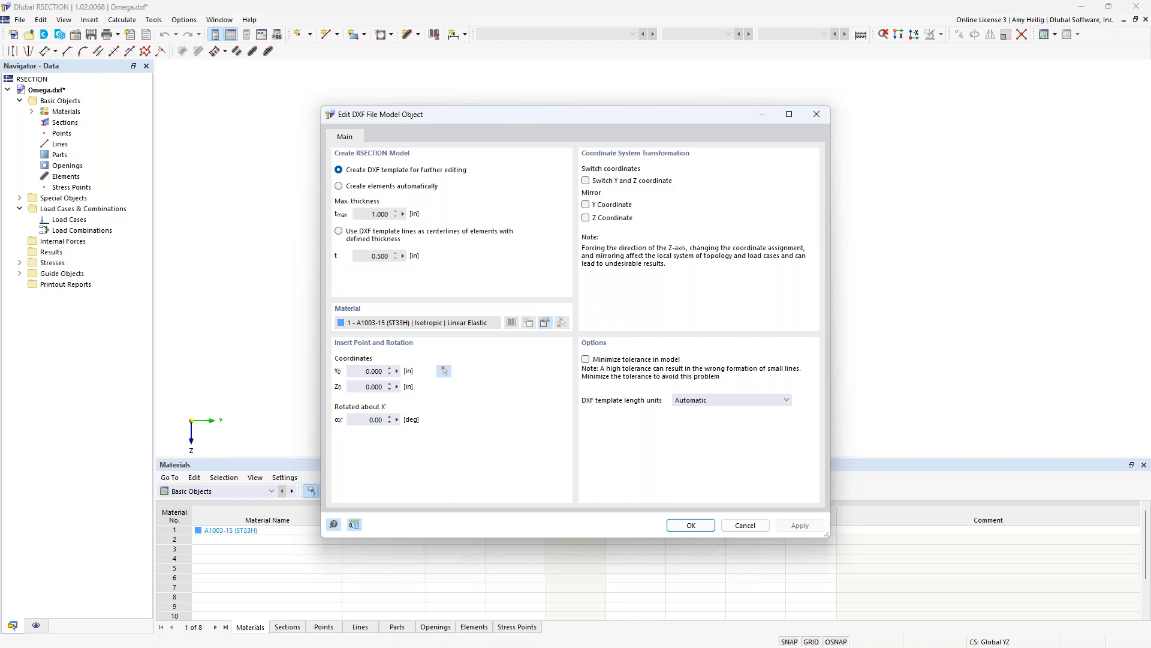
- Use the DXF template lines as centerlines of elements with a defined thickness of 0.25 in
{"action": "left_click", "coordinate": [340, 236]}
{"action": "left_click_drag", "start_coordinate": [369, 258], "coordinate": [408, 265]}
{"action": "type", "text": "0."}
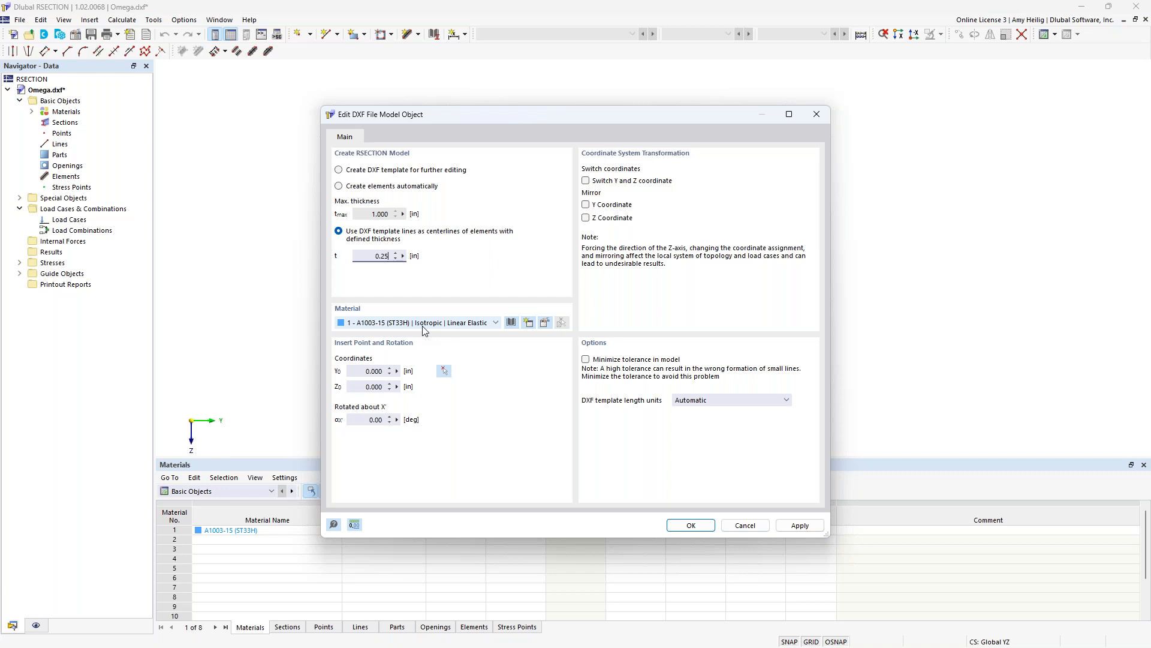
- Assign the material A1003-15 (ST33H) from the library's AISI S100-16 steel series to the DXF import
{"action": "left_click", "coordinate": [511, 322]}
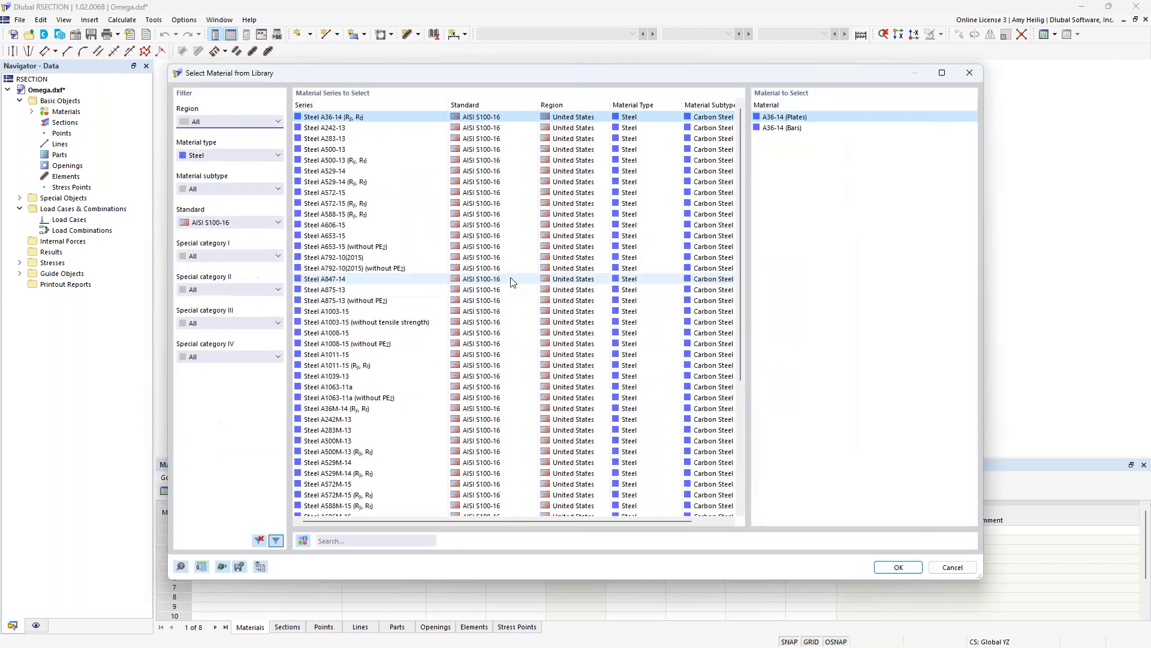
{"action": "left_click", "coordinate": [212, 157]}
{"action": "left_click", "coordinate": [213, 157]}
{"action": "left_click", "coordinate": [221, 222]}
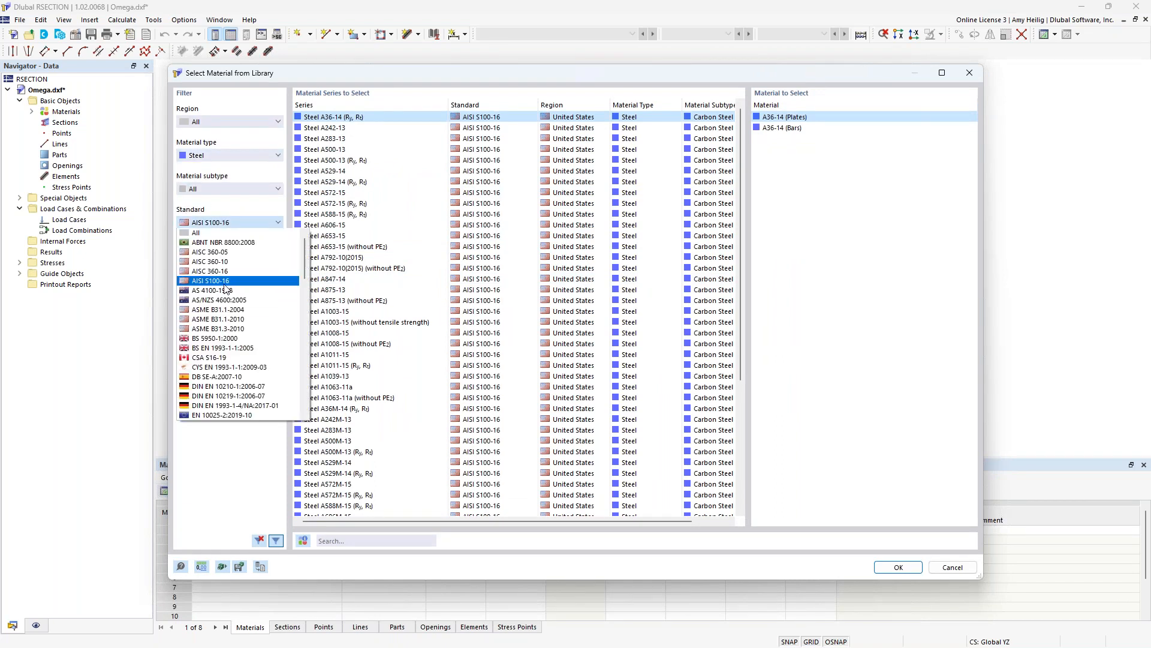
{"action": "left_click", "coordinate": [236, 464]}
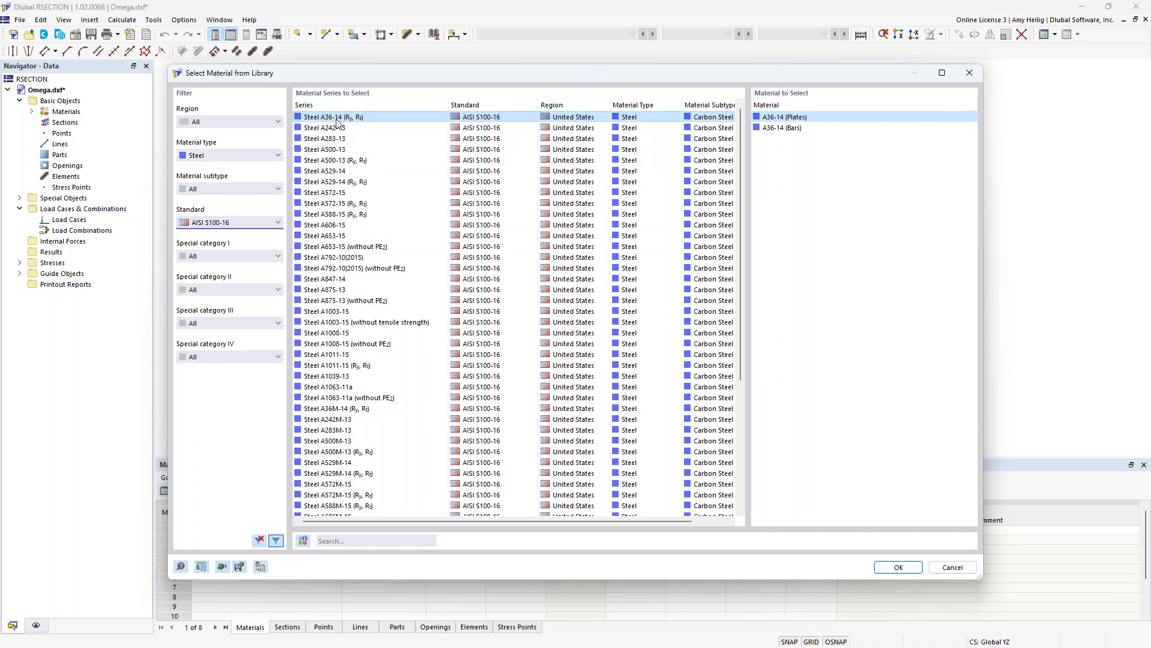
{"action": "left_click", "coordinate": [339, 149]}
{"action": "left_click", "coordinate": [337, 193]}
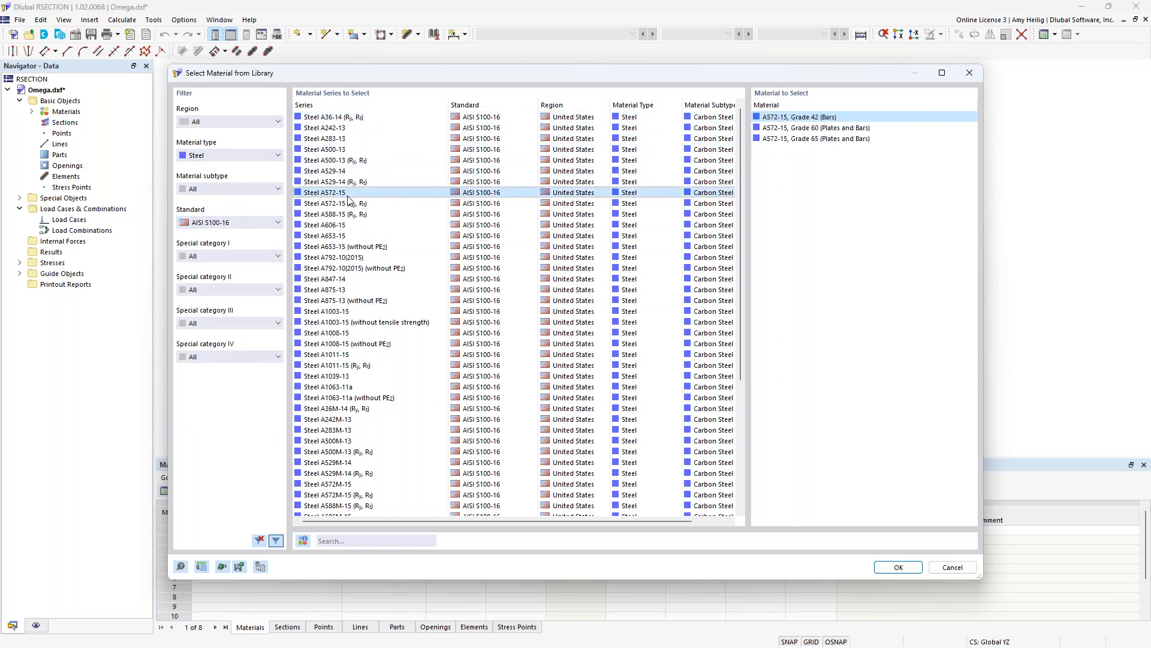
{"action": "left_click", "coordinate": [339, 235]}
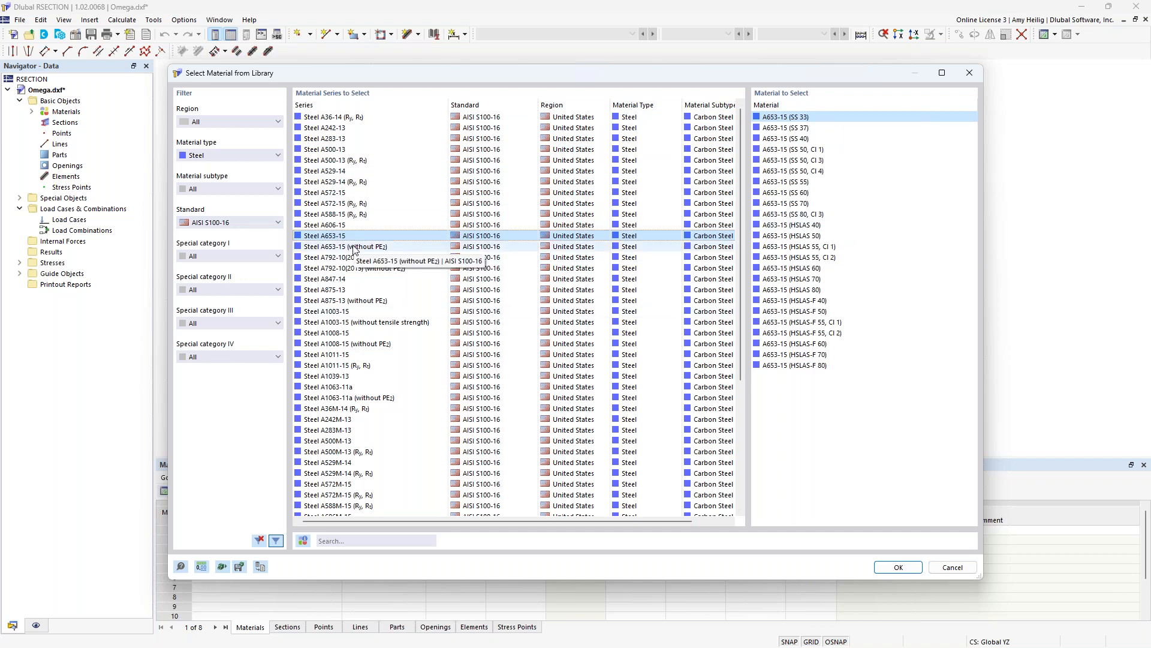
{"action": "left_click", "coordinate": [346, 312]}
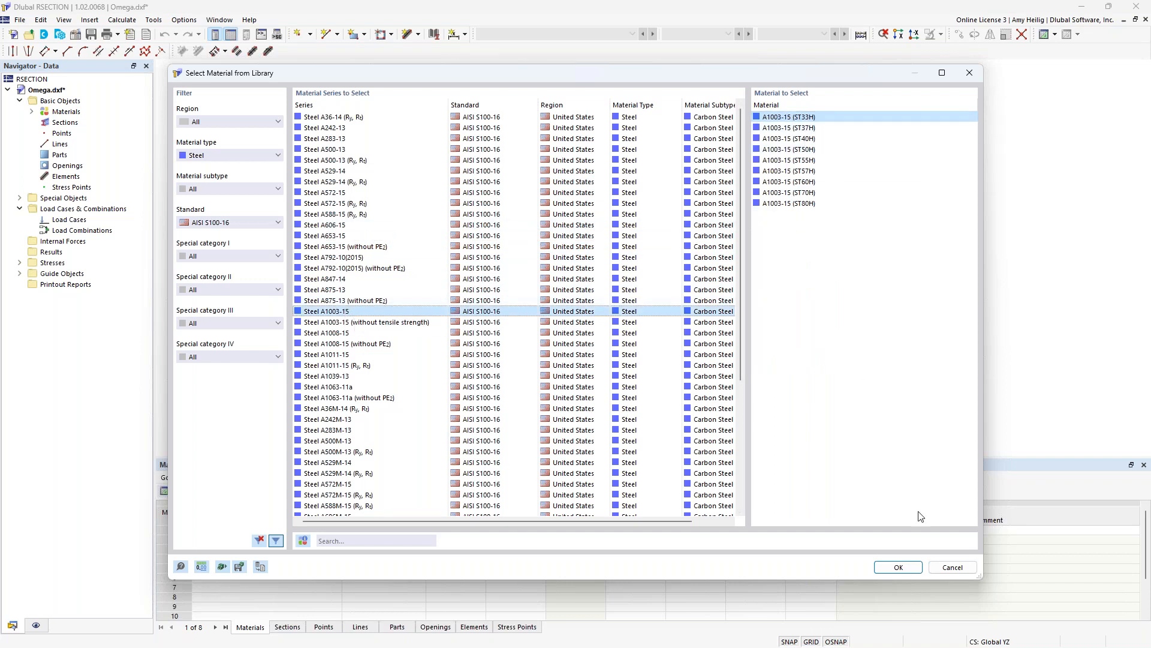
{"action": "left_click", "coordinate": [898, 566]}
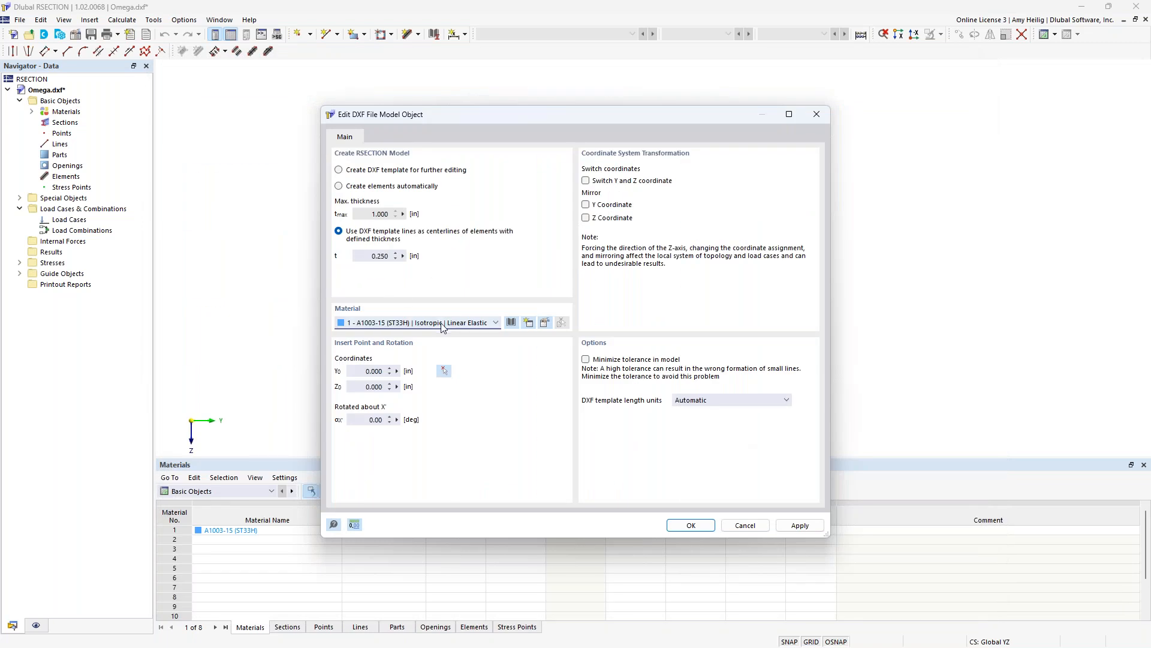
- Create the Omega section with the chosen DXF import settings and dismiss the import log
{"action": "left_click", "coordinate": [696, 527]}
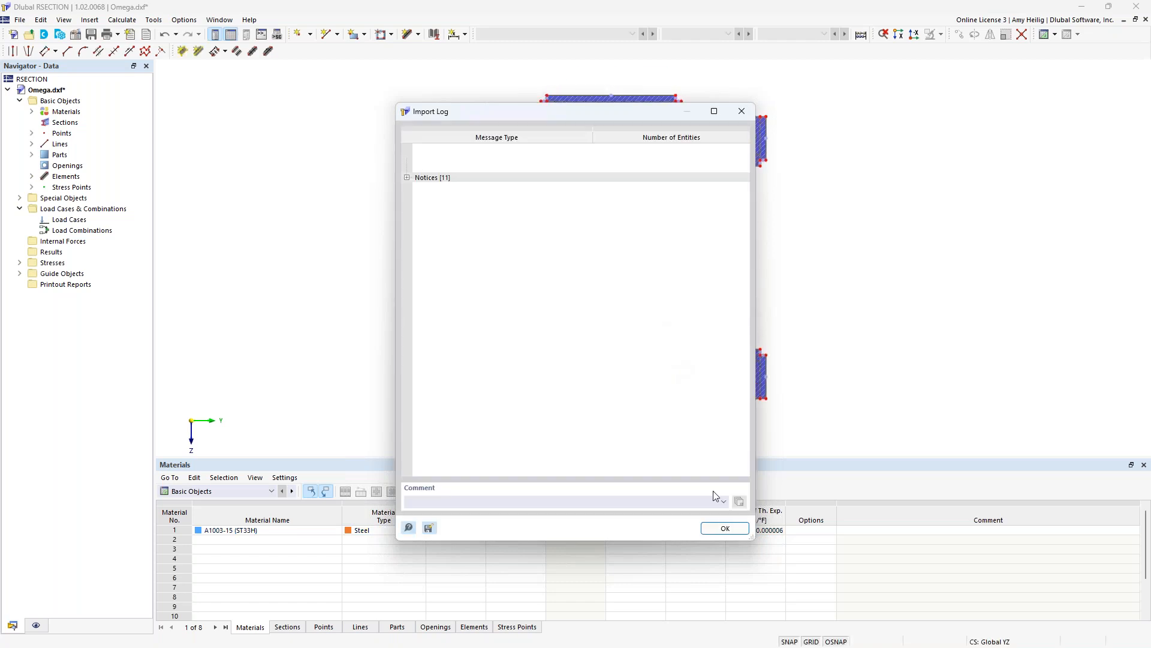
{"action": "left_click", "coordinate": [725, 527]}
{"action": "middle_click_drag", "start_coordinate": [798, 313], "coordinate": [748, 296]}
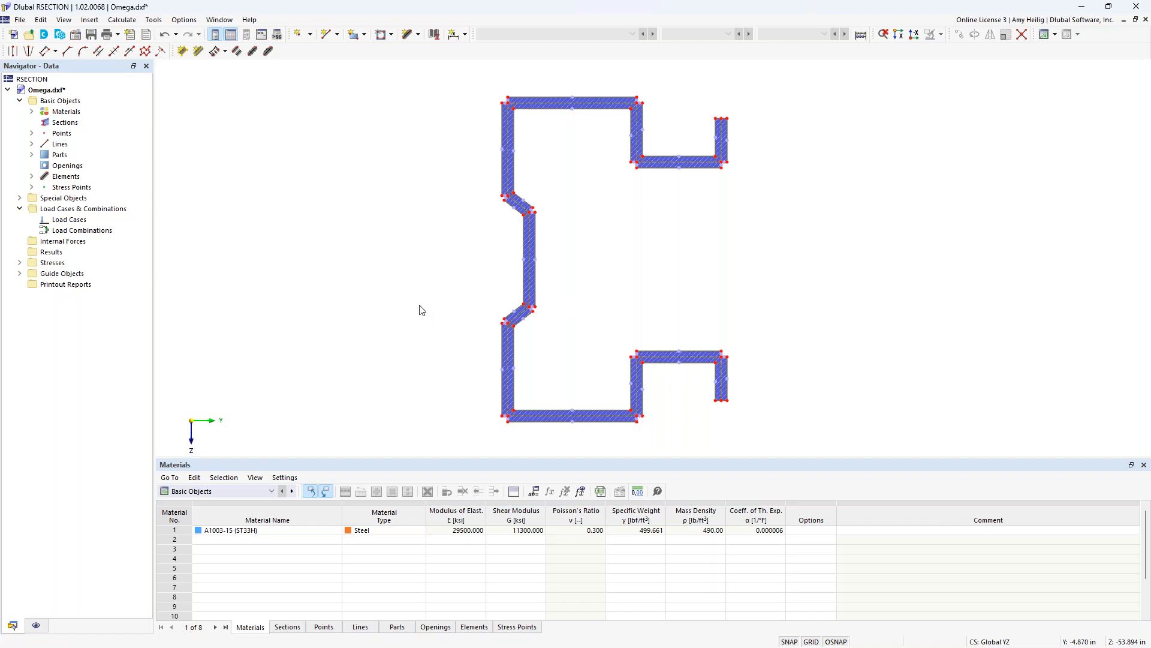
- Hide the elements in the model display and examine the section's parts on their own
{"action": "left_click", "coordinate": [38, 626]}
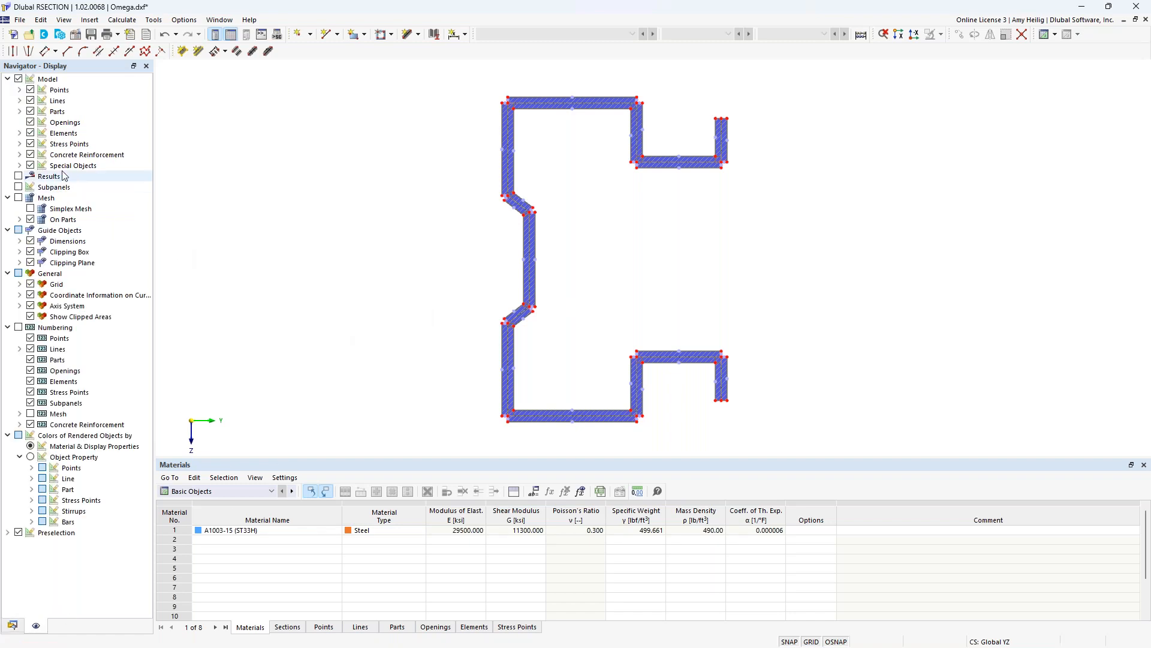
{"action": "left_click", "coordinate": [31, 133]}
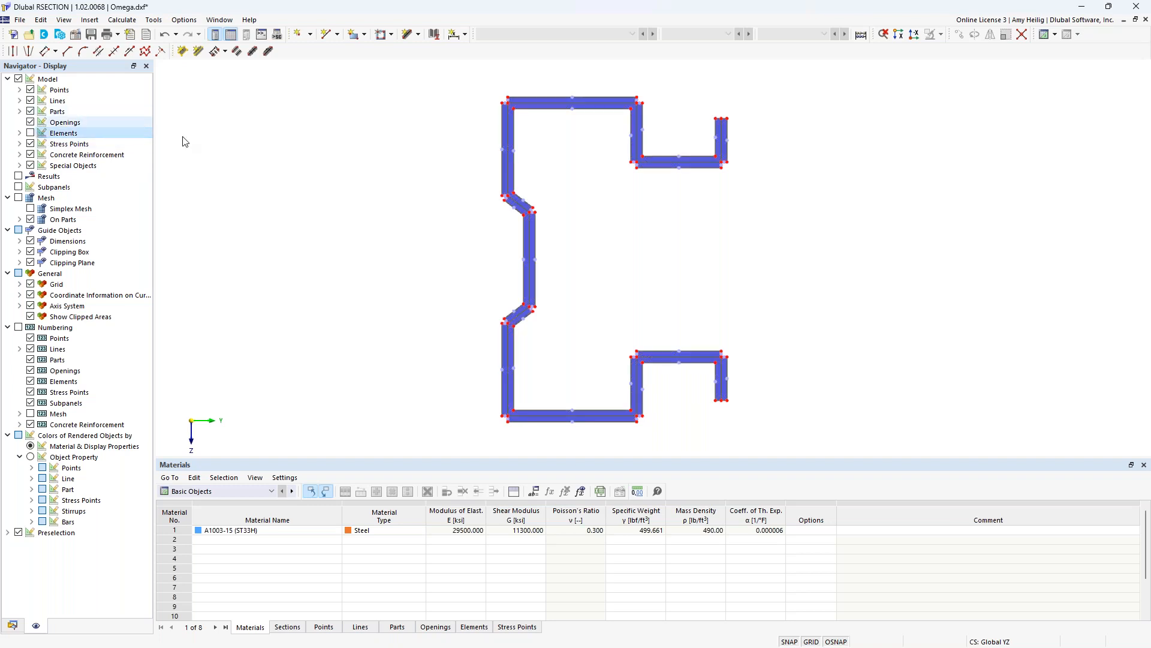
{"action": "scroll", "coordinate": [501, 366], "scroll_direction": "up", "scroll_amount": 2}
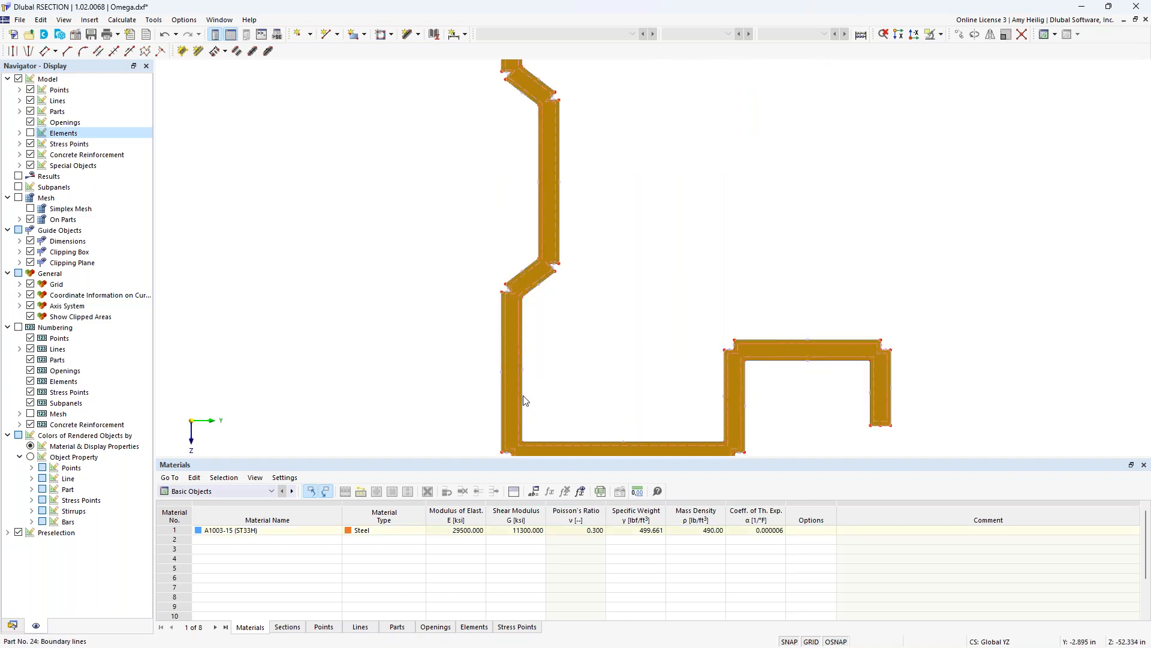
{"action": "scroll", "coordinate": [746, 306], "scroll_direction": "down", "scroll_amount": 3}
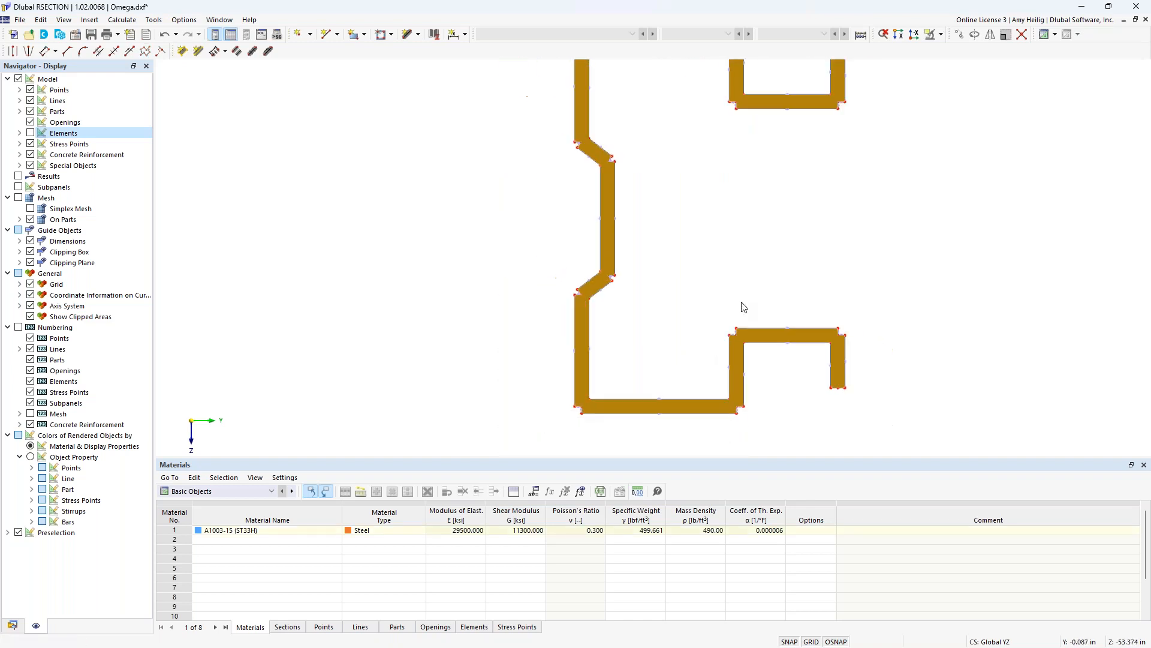
{"action": "middle_click_drag", "start_coordinate": [743, 306], "coordinate": [622, 298]}
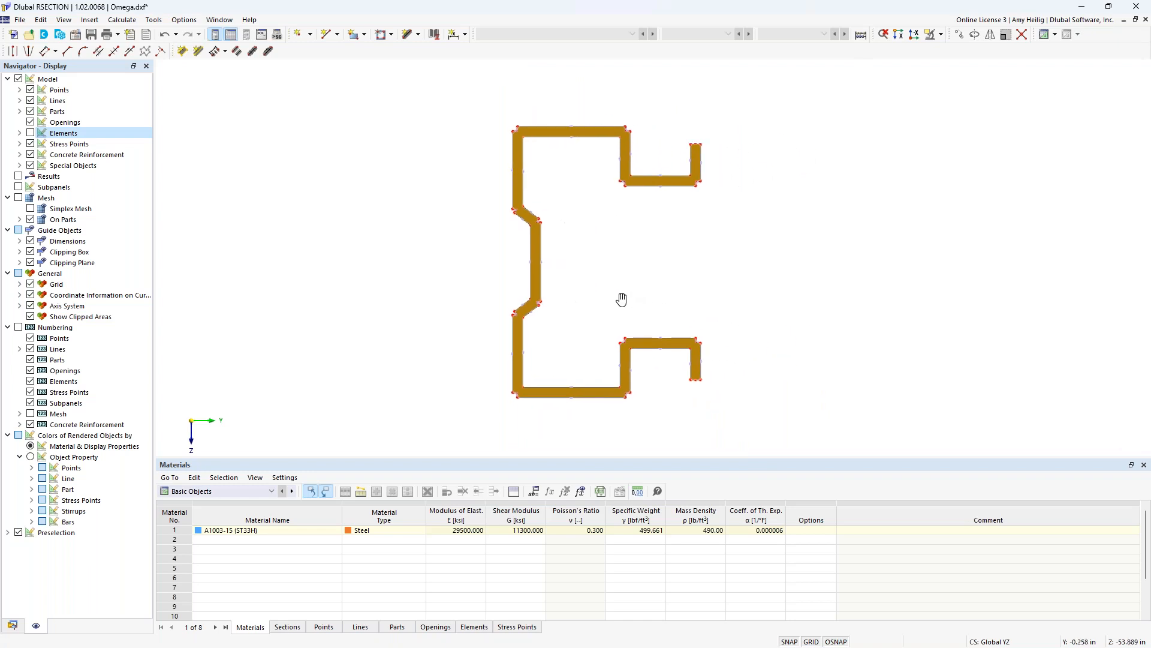
- Show elements instead of parts, examine the properties of the section's upper-left vertical element, and restore the parts display
{"action": "left_click", "coordinate": [31, 112]}
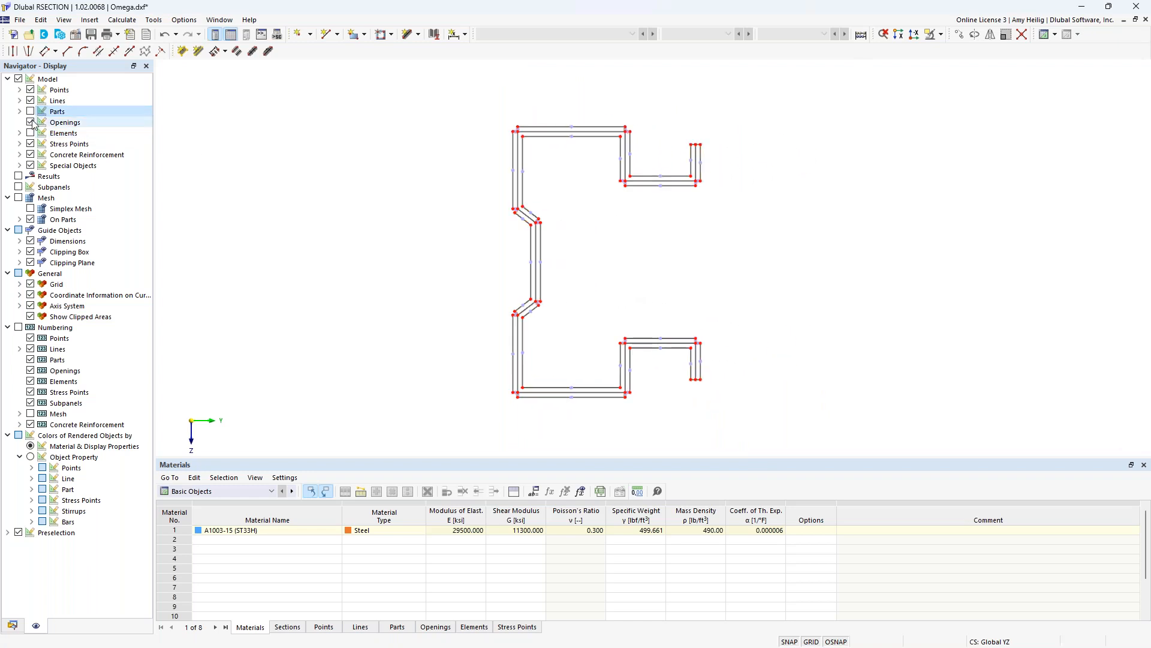
{"action": "left_click", "coordinate": [30, 133]}
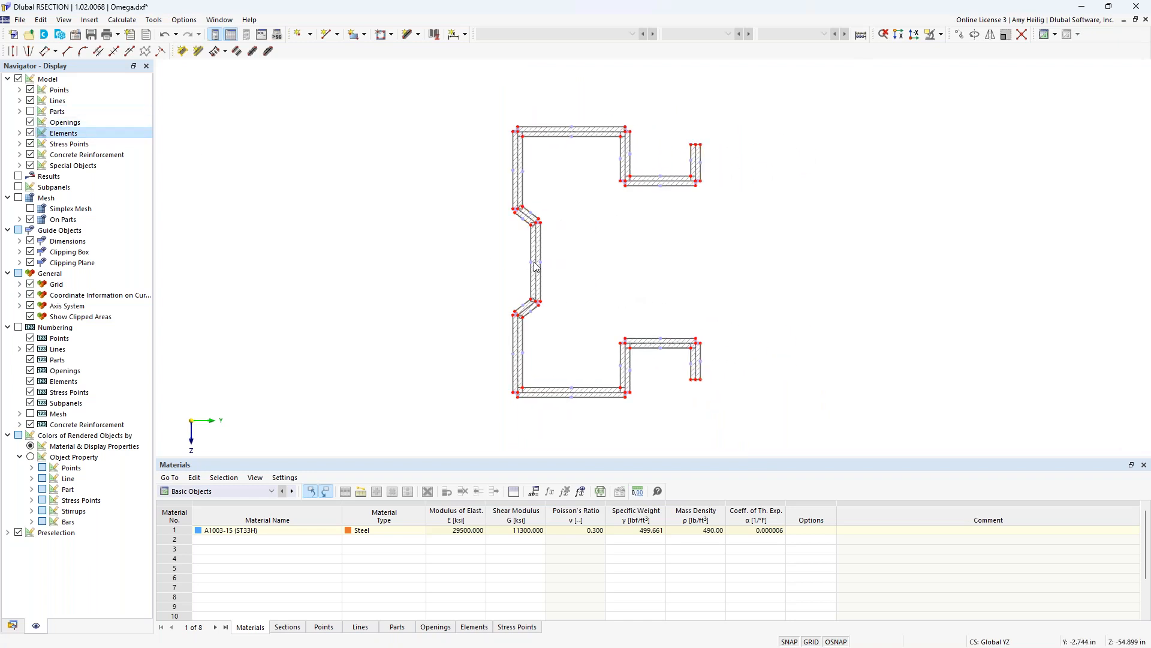
{"action": "left_click", "coordinate": [536, 258]}
{"action": "left_click_drag", "start_coordinate": [540, 183], "coordinate": [491, 162]}
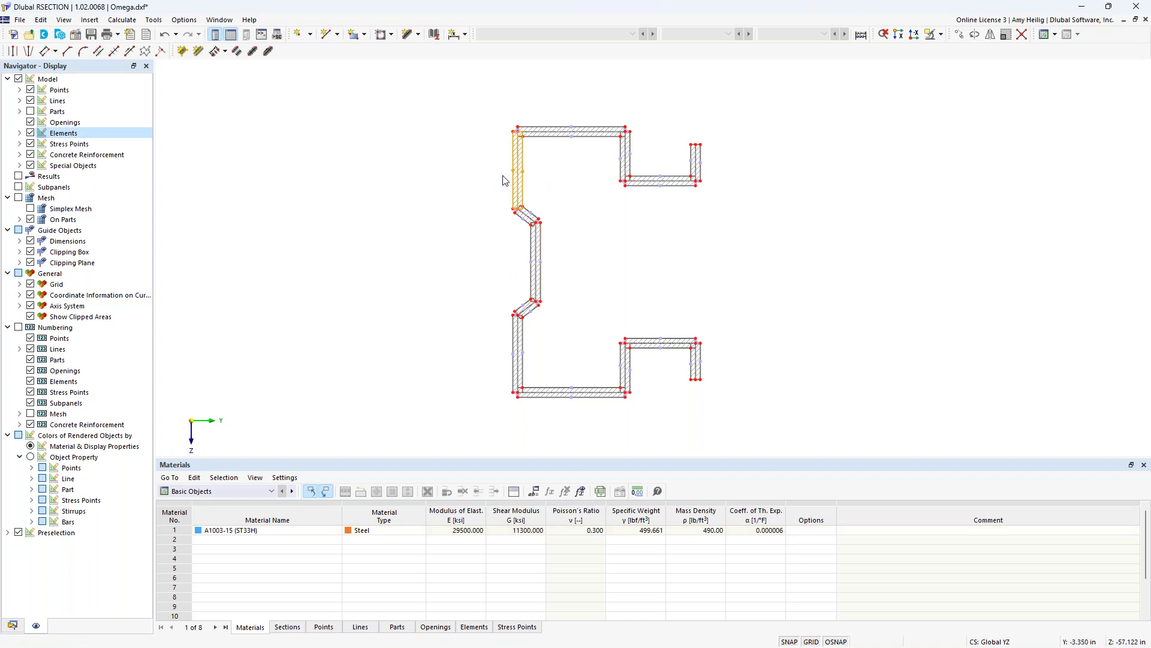
{"action": "scroll", "coordinate": [503, 180], "scroll_direction": "up", "scroll_amount": 1}
{"action": "right_click", "coordinate": [521, 181]}
{"action": "mouse_move", "coordinate": [661, 203]}
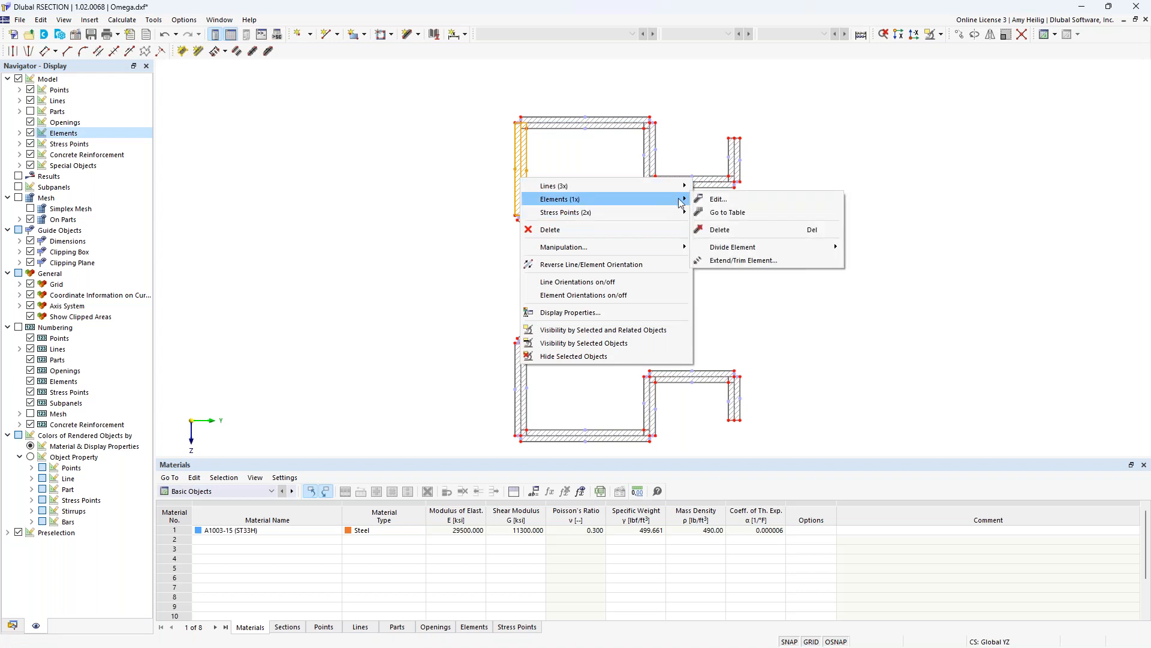
{"action": "left_click", "coordinate": [702, 199]}
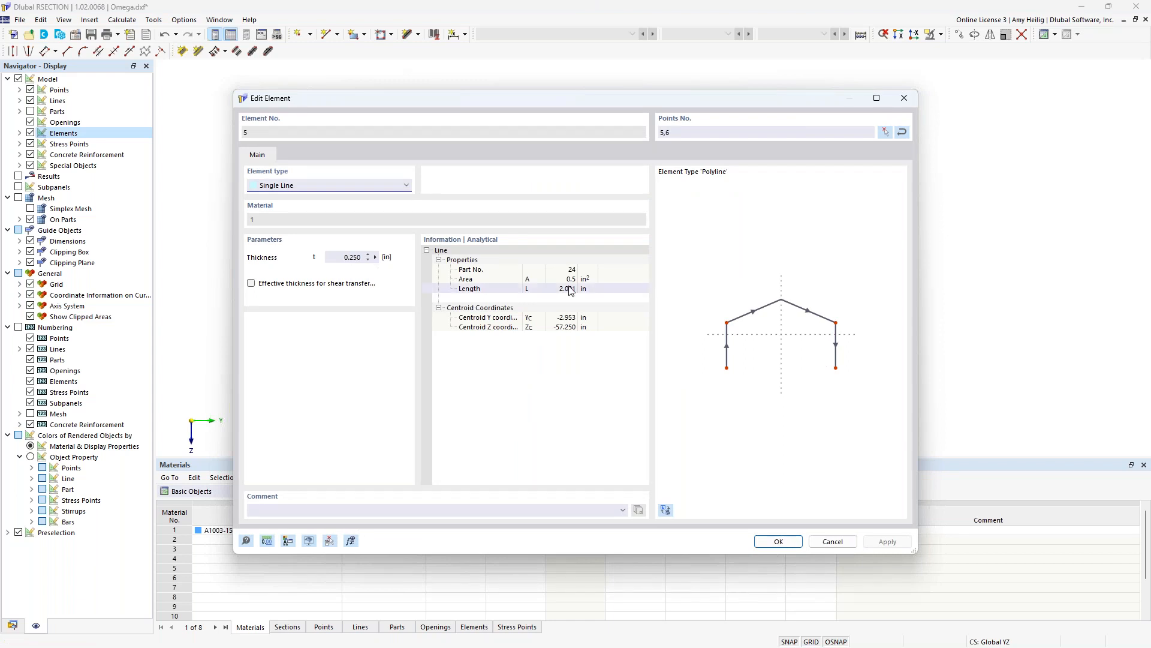
{"action": "left_click", "coordinate": [833, 541]}
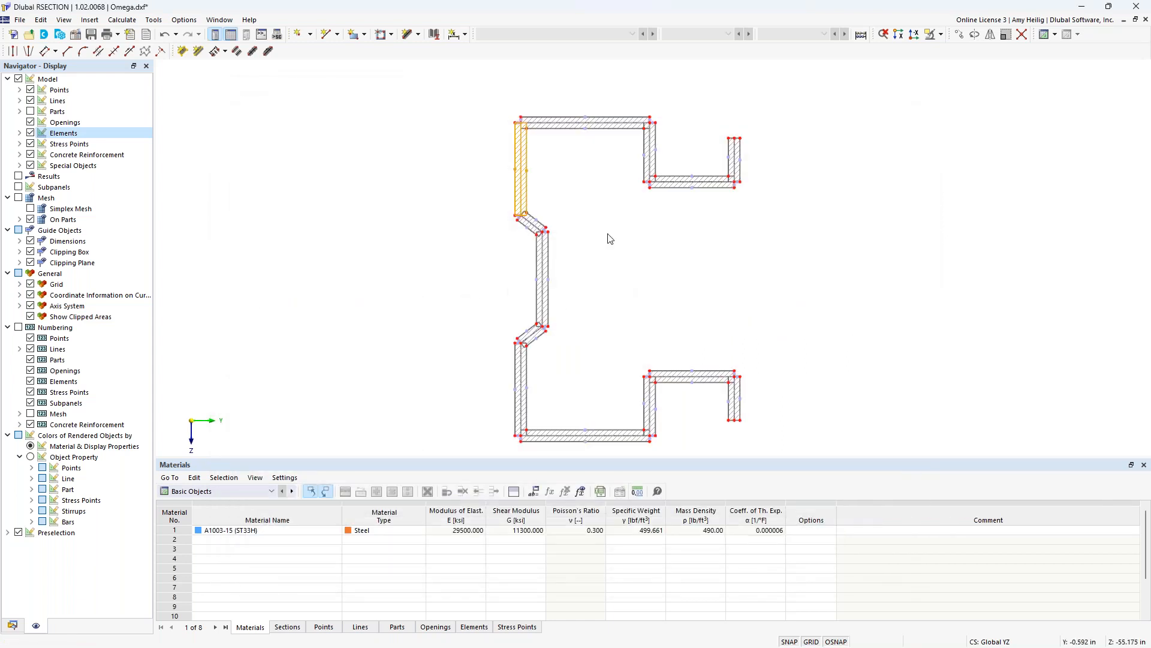
{"action": "left_click", "coordinate": [30, 111]}
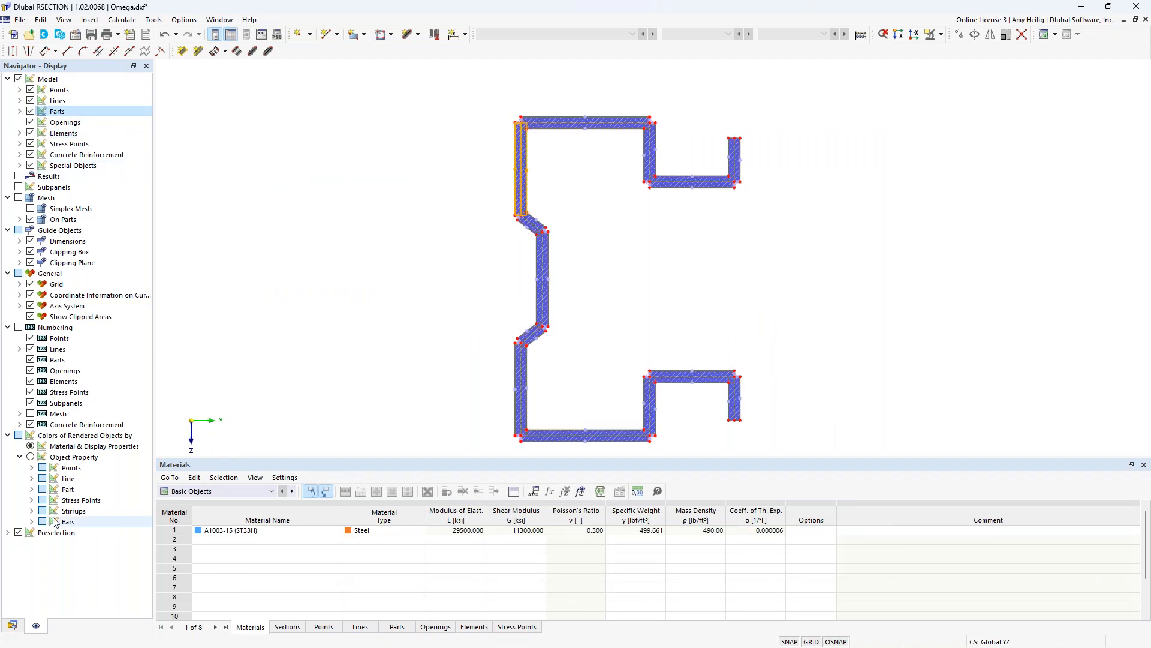
- Set the model's base data to the Thin-Walled Analysis method and the Cold formed manufacturing type
{"action": "left_click", "coordinate": [13, 625]}
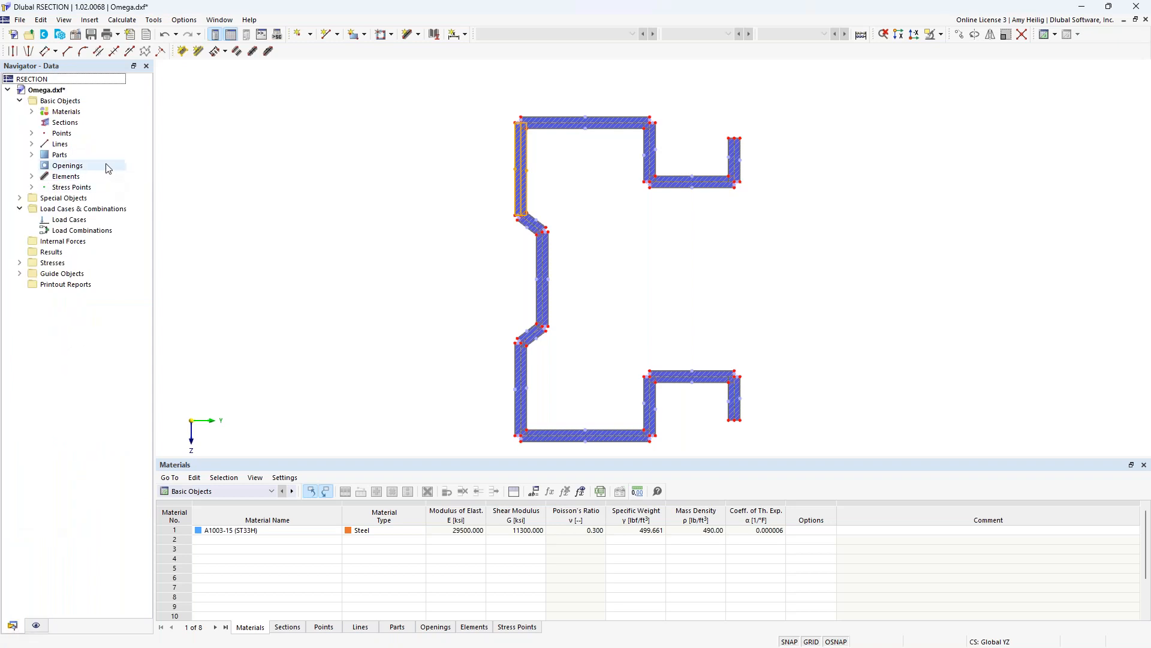
{"action": "right_click", "coordinate": [56, 90]}
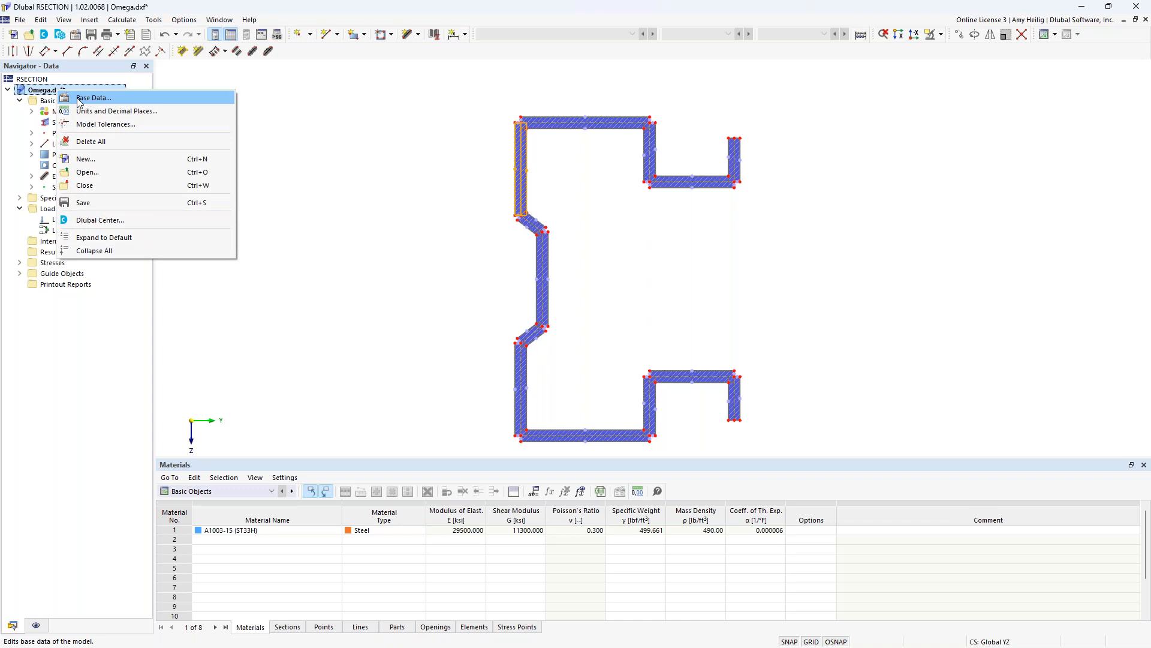
{"action": "left_click", "coordinate": [84, 98]}
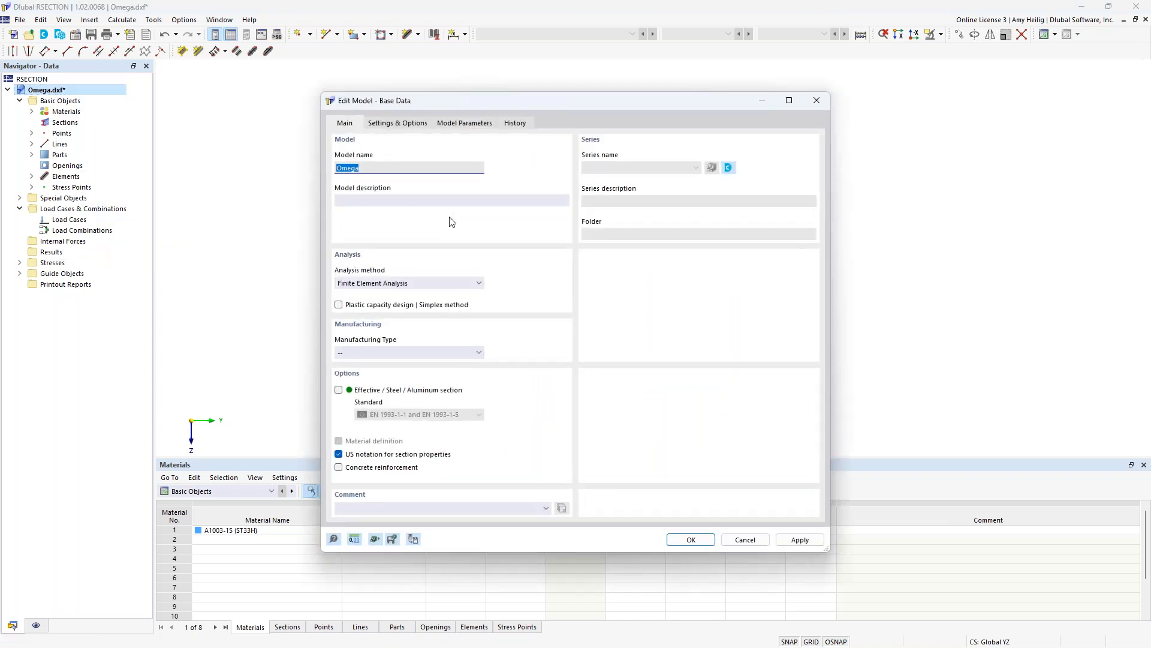
{"action": "left_click", "coordinate": [422, 285]}
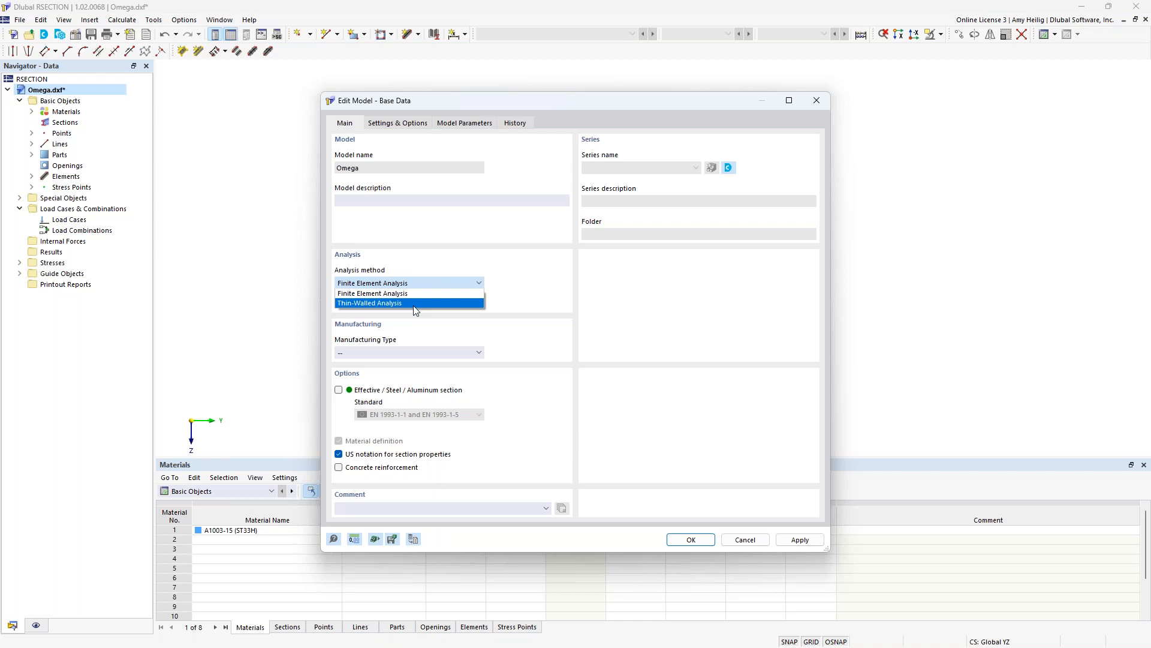
{"action": "left_click", "coordinate": [416, 304]}
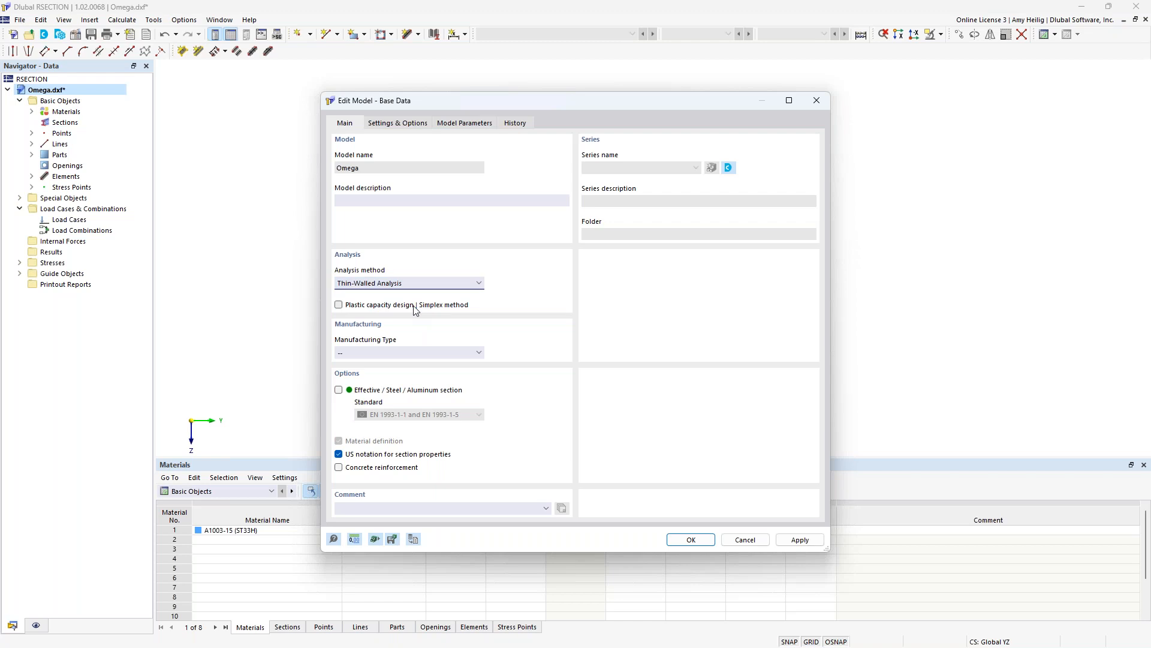
{"action": "left_click", "coordinate": [424, 352]}
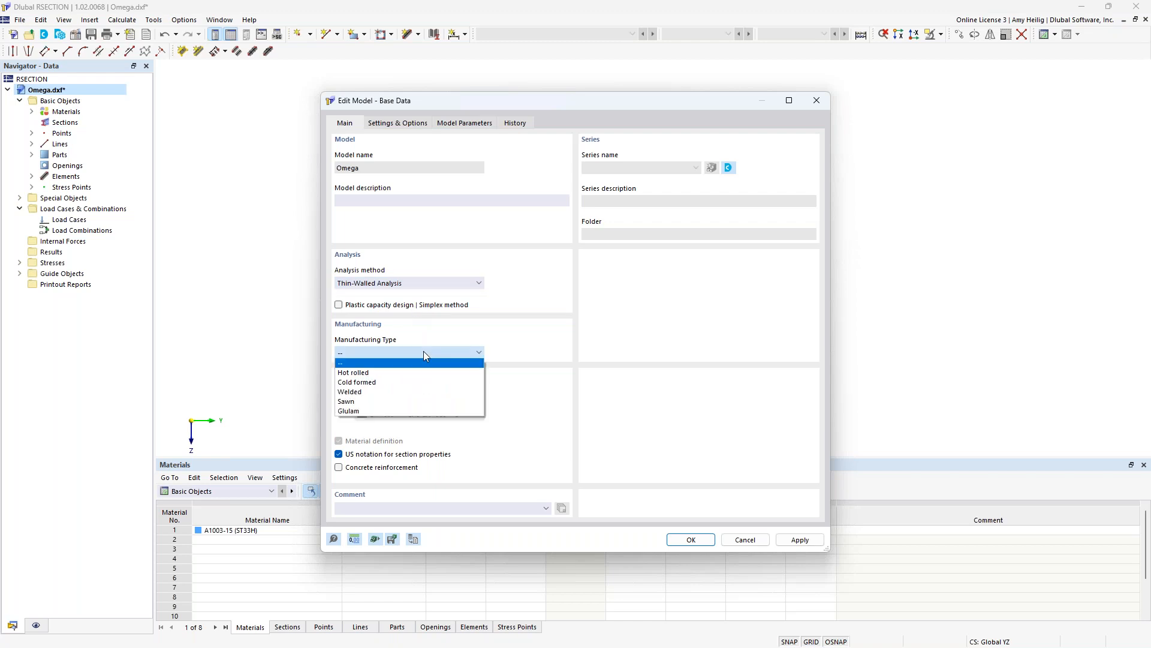
{"action": "left_click", "coordinate": [404, 383]}
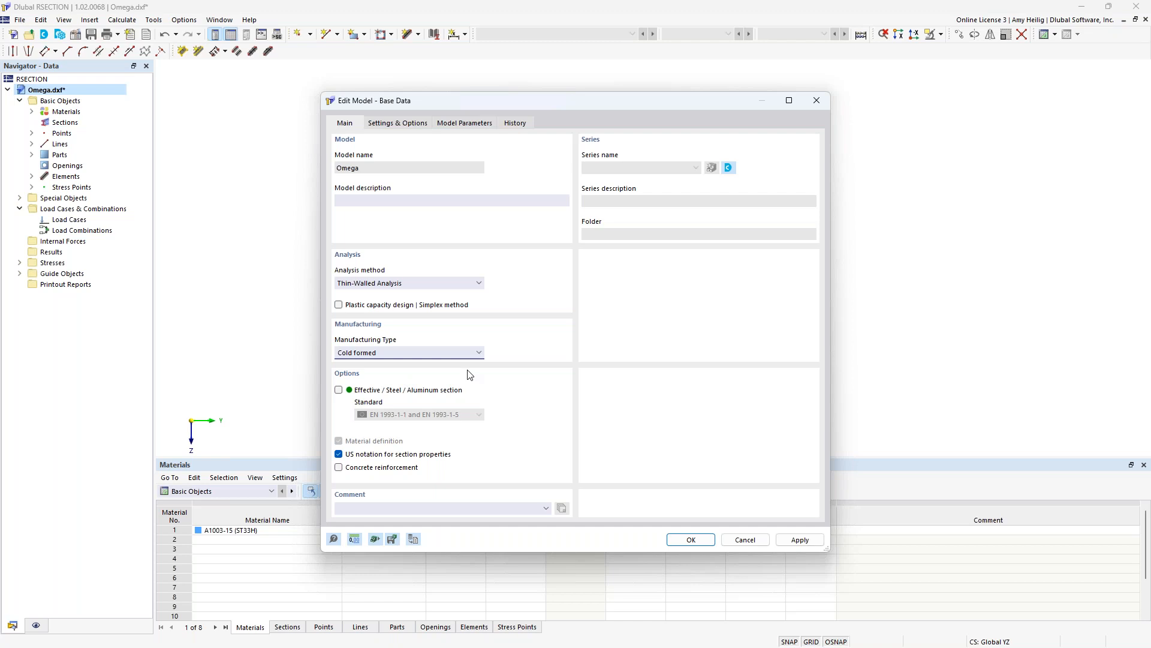
{"action": "left_click", "coordinate": [690, 539]}
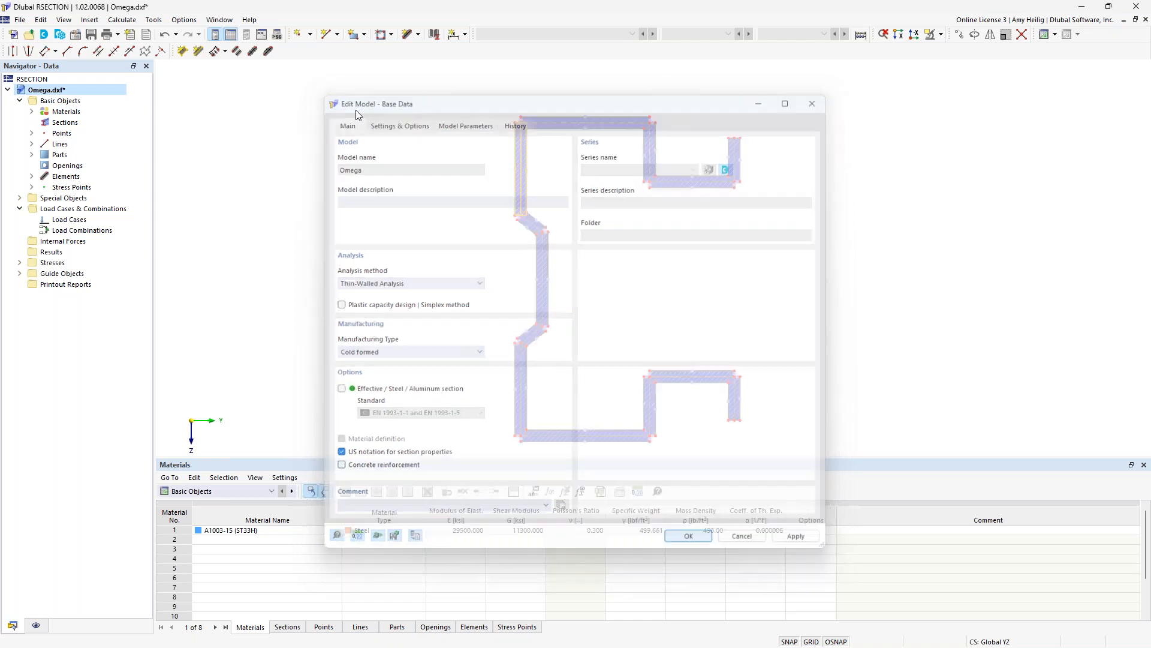
- Calculate the whole section and enlarge the results table to review the bending, shear and torsion section properties
{"action": "left_click", "coordinate": [122, 19]}
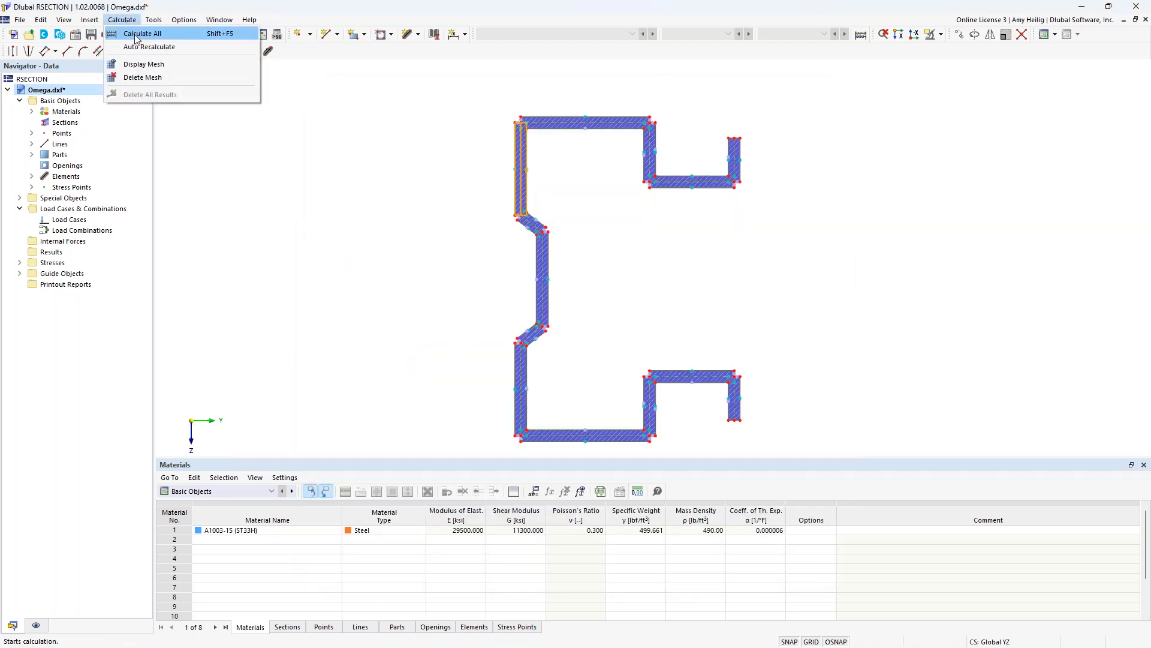
{"action": "left_click", "coordinate": [136, 34]}
{"action": "mouse_move", "coordinate": [421, 464]}
{"action": "left_mouse_down"}
{"action": "mouse_move", "coordinate": [421, 434]}
{"action": "mouse_move", "coordinate": [454, 423]}
{"action": "mouse_move", "coordinate": [456, 368]}
{"action": "left_mouse_up"}
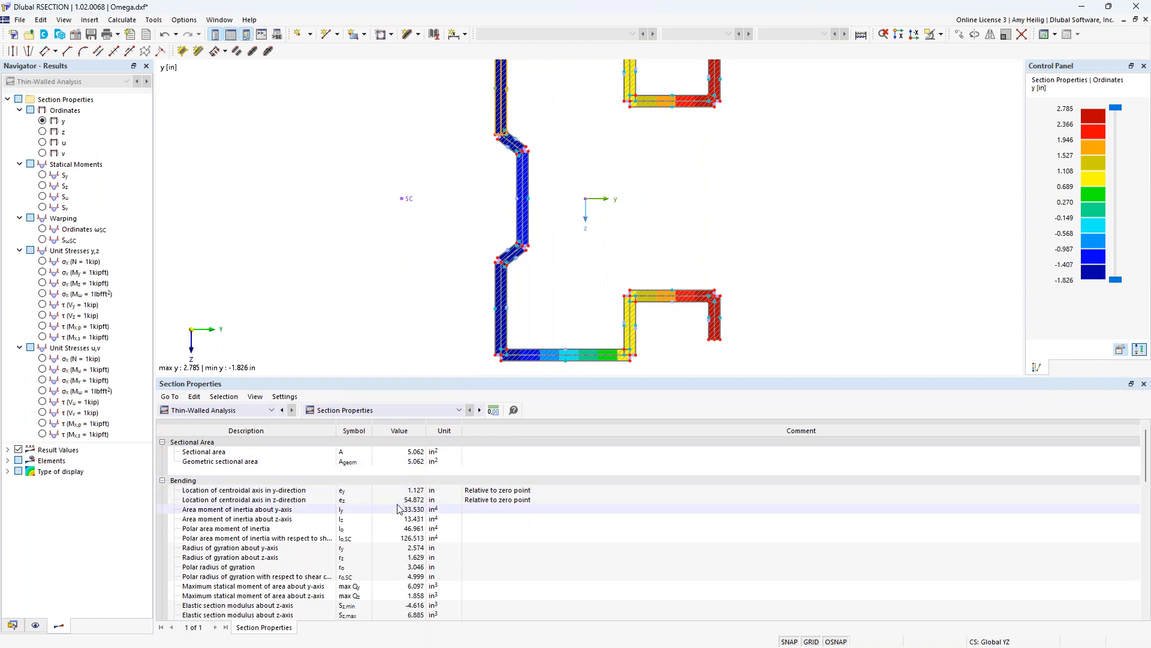
{"action": "scroll", "coordinate": [397, 517], "scroll_direction": "down", "scroll_amount": 2}
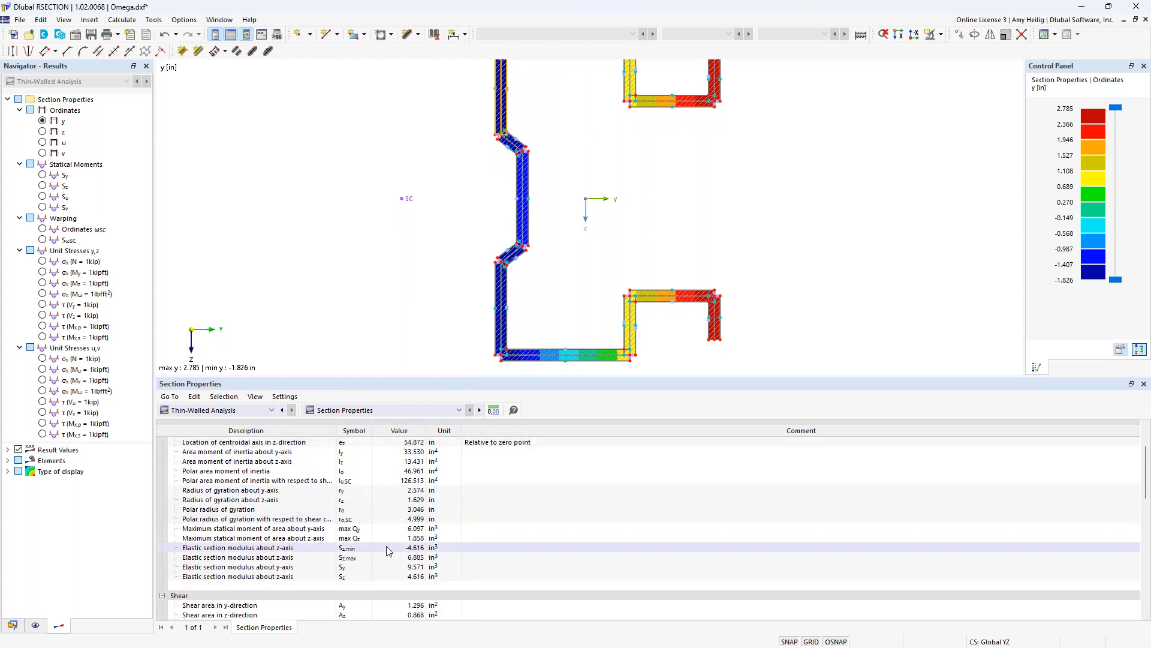
{"action": "scroll", "coordinate": [389, 551], "scroll_direction": "down", "scroll_amount": 2}
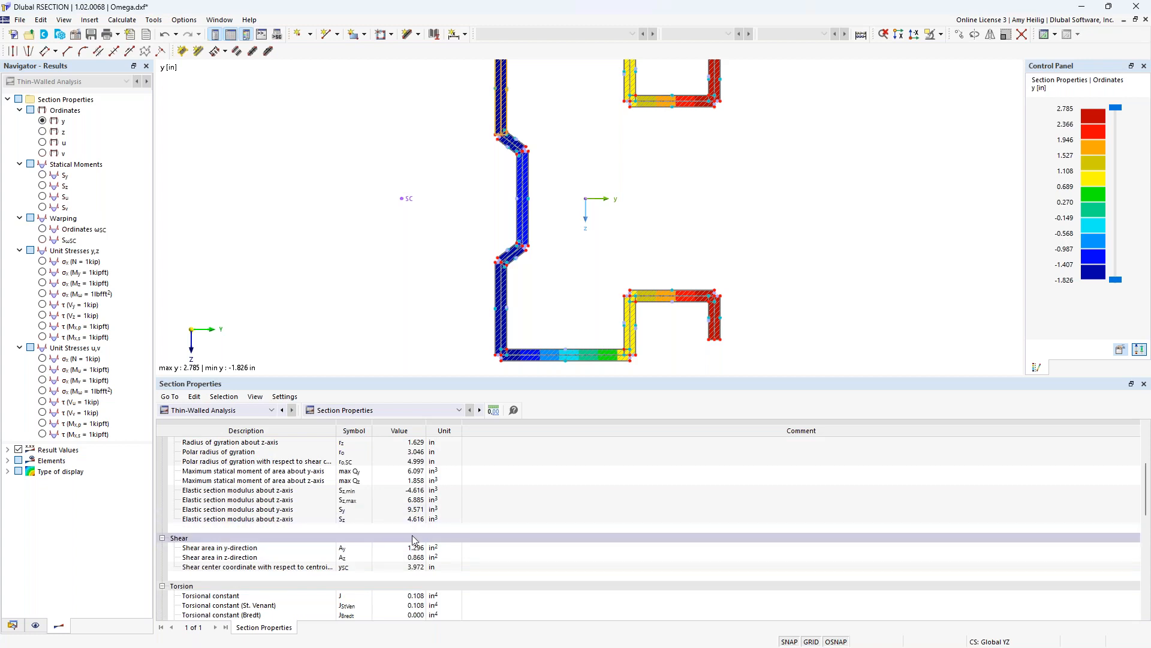
- Shrink the results table and display the section's unit normal stresses for N = 1 kip and My = 1 kipft
{"action": "left_click_drag", "start_coordinate": [423, 379], "coordinate": [447, 489]}
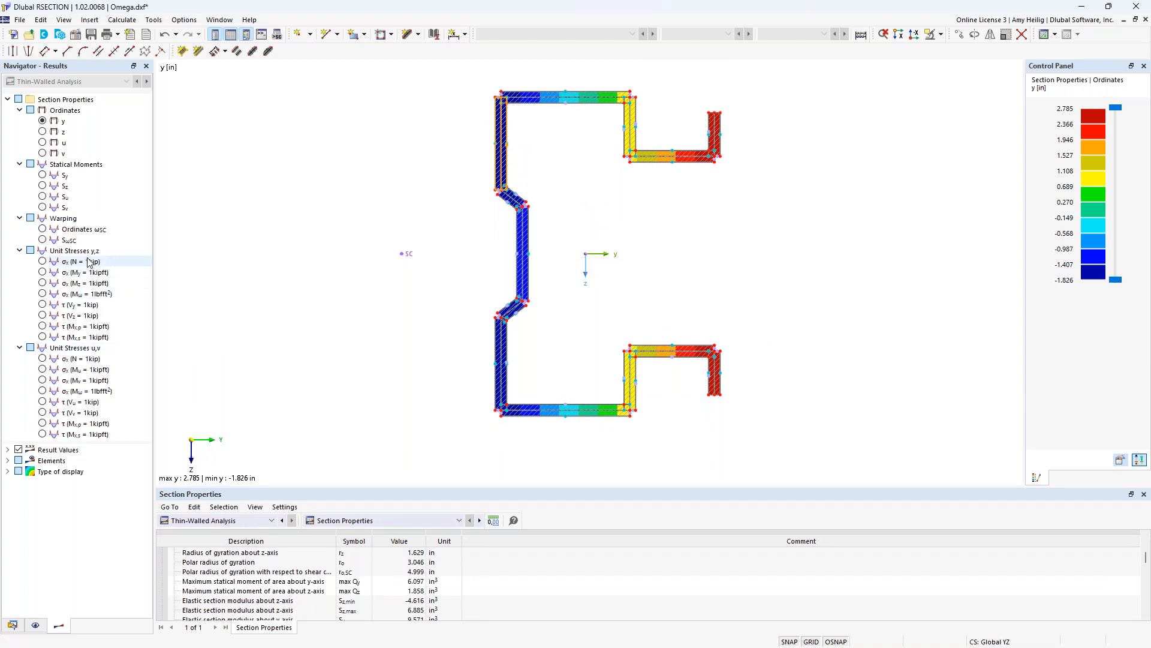
{"action": "left_click", "coordinate": [43, 262]}
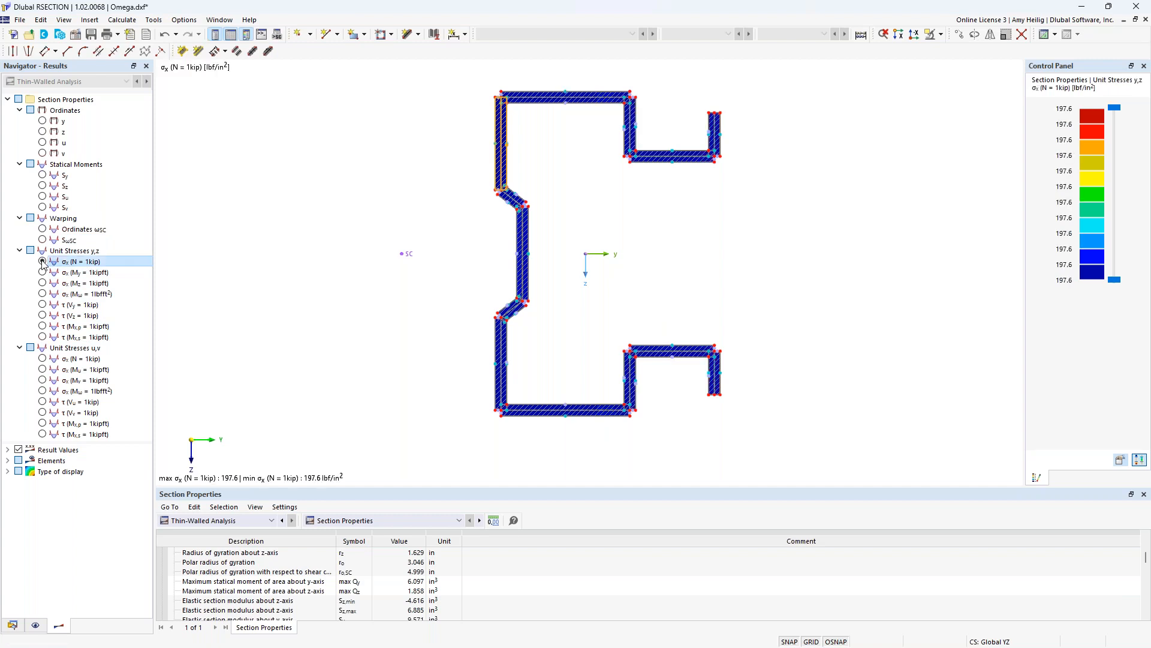
{"action": "left_click", "coordinate": [43, 273]}
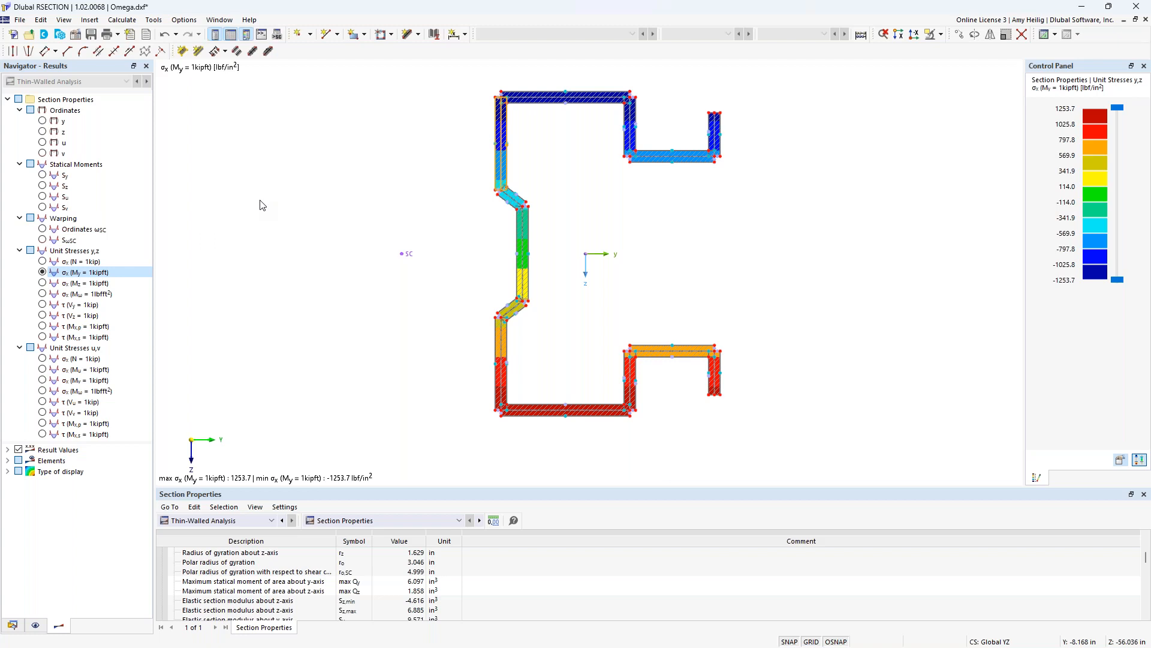
- Switch to the AISI S100 - Start model in RFEM and review the add-ons in its base data
{"action": "key", "text": "super+Tab"}
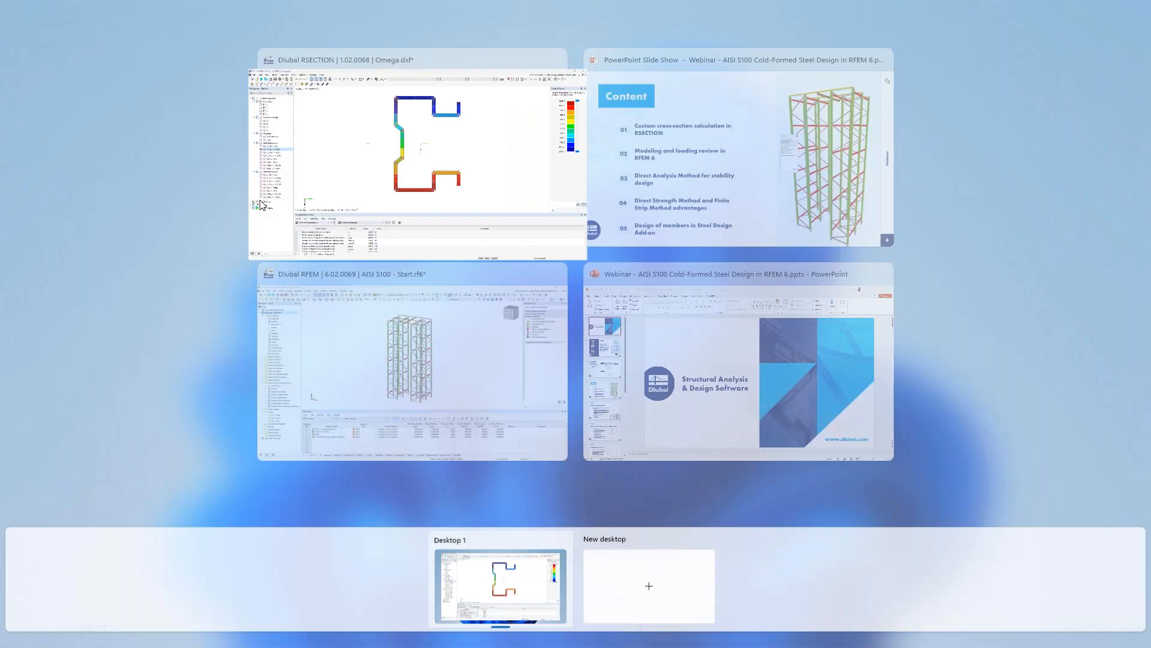
{"action": "left_click", "coordinate": [346, 351]}
{"action": "double_click", "coordinate": [347, 351]}
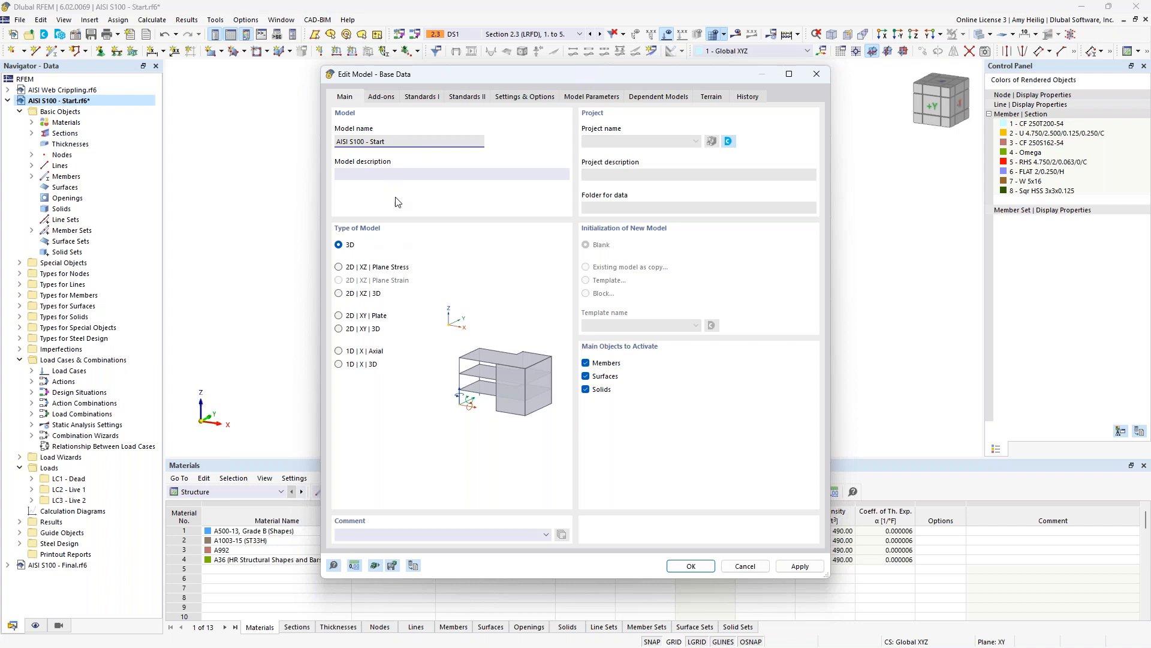
{"action": "left_click", "coordinate": [381, 97]}
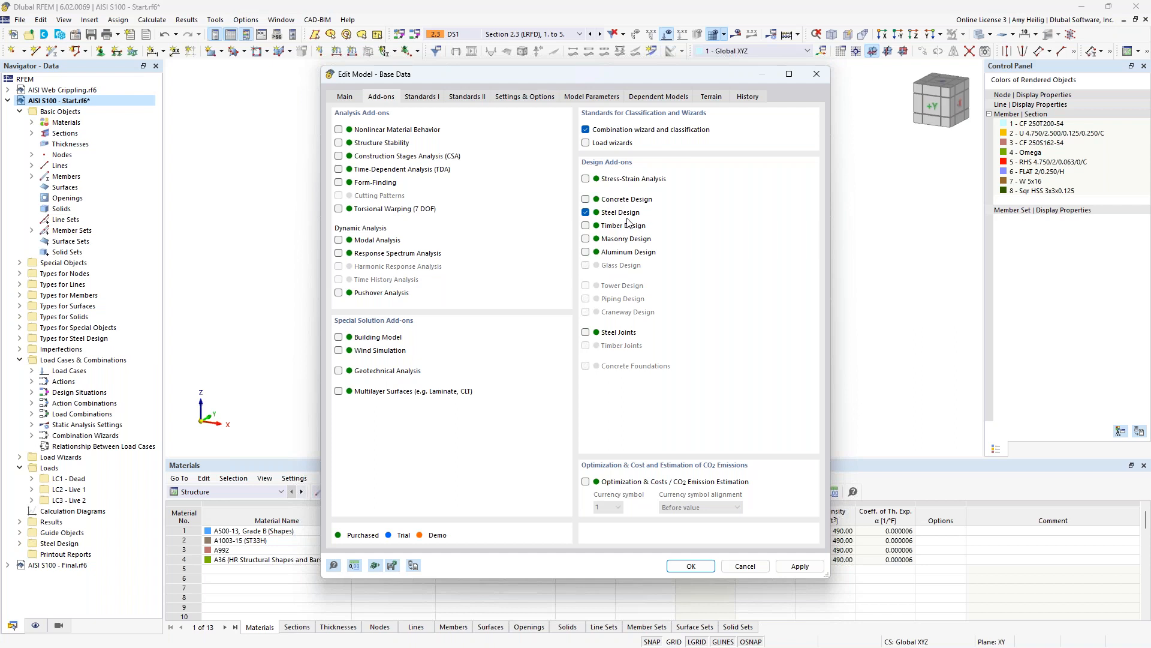
- Review the available load combination standard groups and the editions offered for ASCE 7, keeping ASCE 7 edition 2022
{"action": "left_click", "coordinate": [421, 97]}
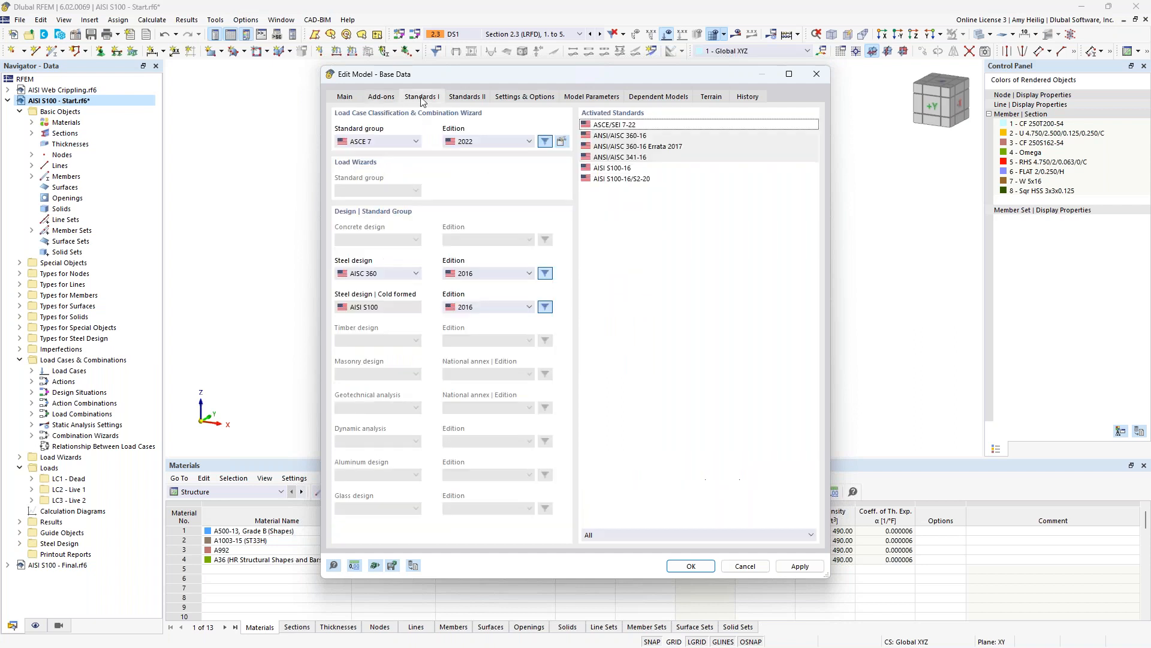
{"action": "left_click", "coordinate": [416, 142]}
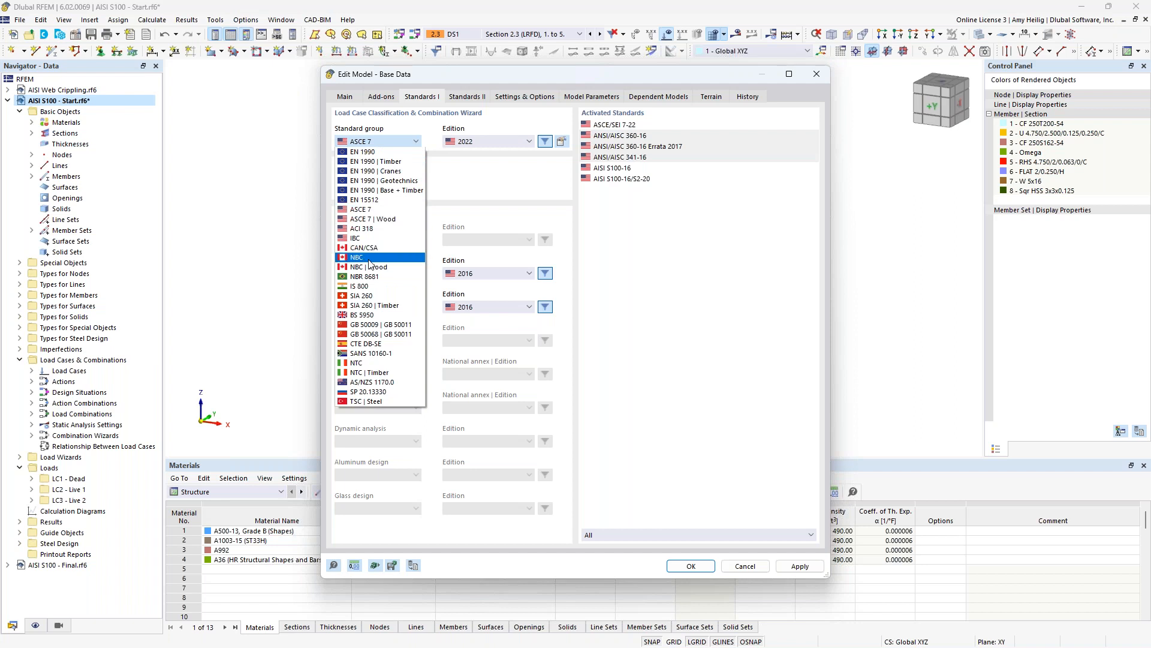
{"action": "left_click", "coordinate": [471, 202]}
{"action": "left_click", "coordinate": [478, 142]}
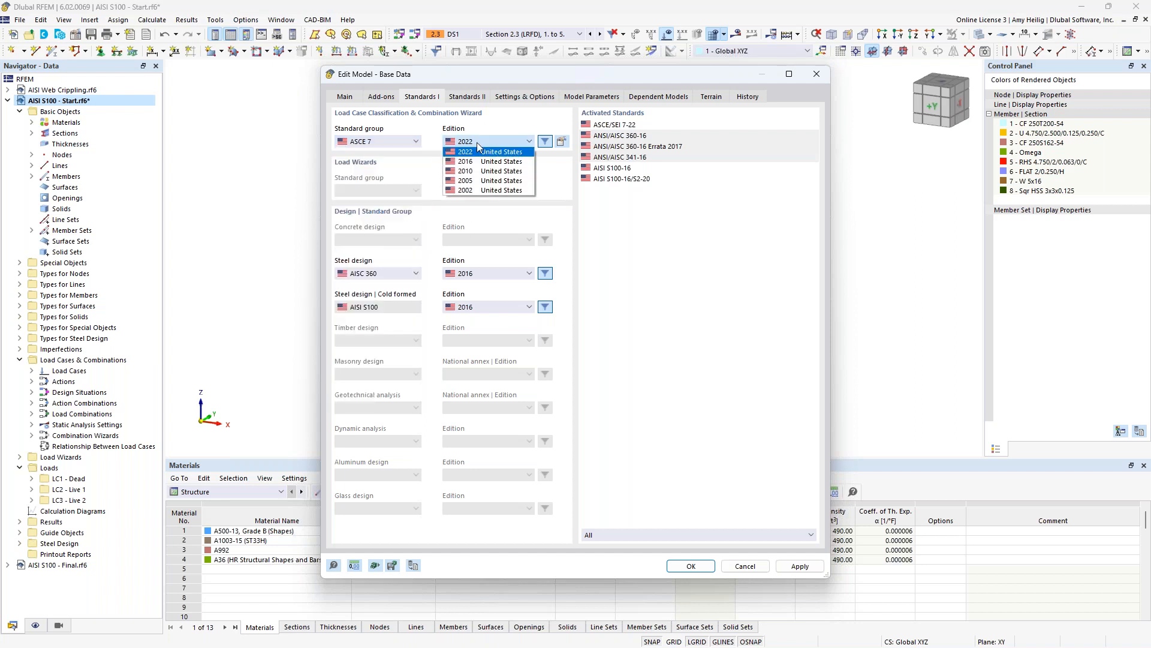
{"action": "left_click", "coordinate": [548, 172]}
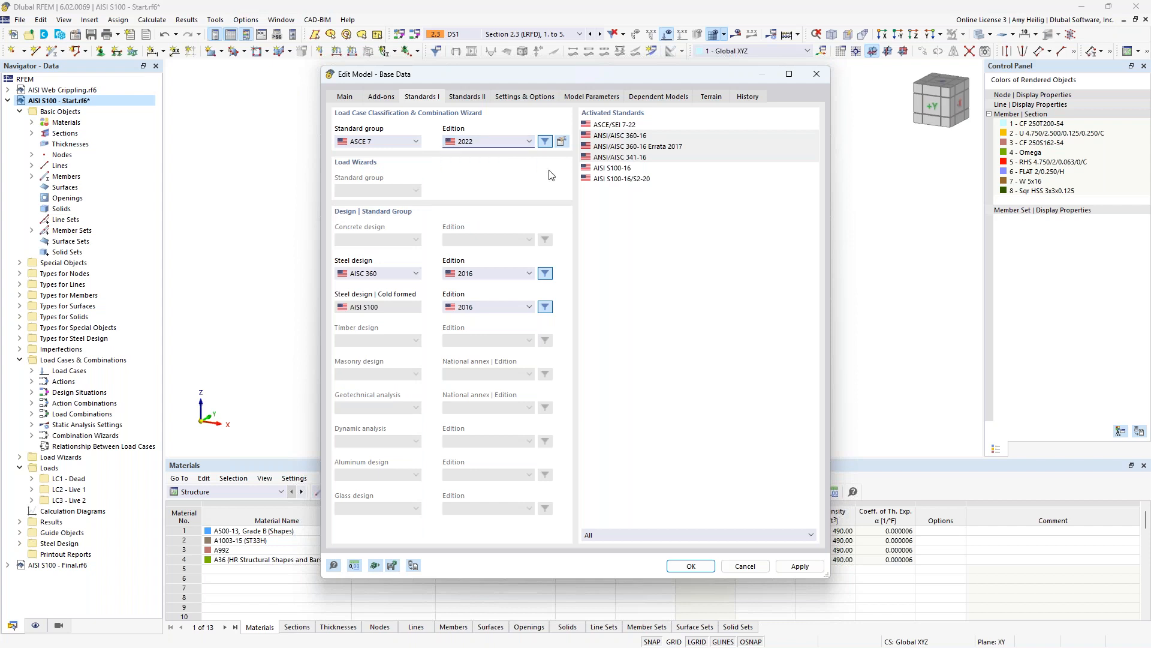
- Try CSA S16 as the steel design standard, return to AISC 360, and close the base data without saving
{"action": "left_click", "coordinate": [390, 274]}
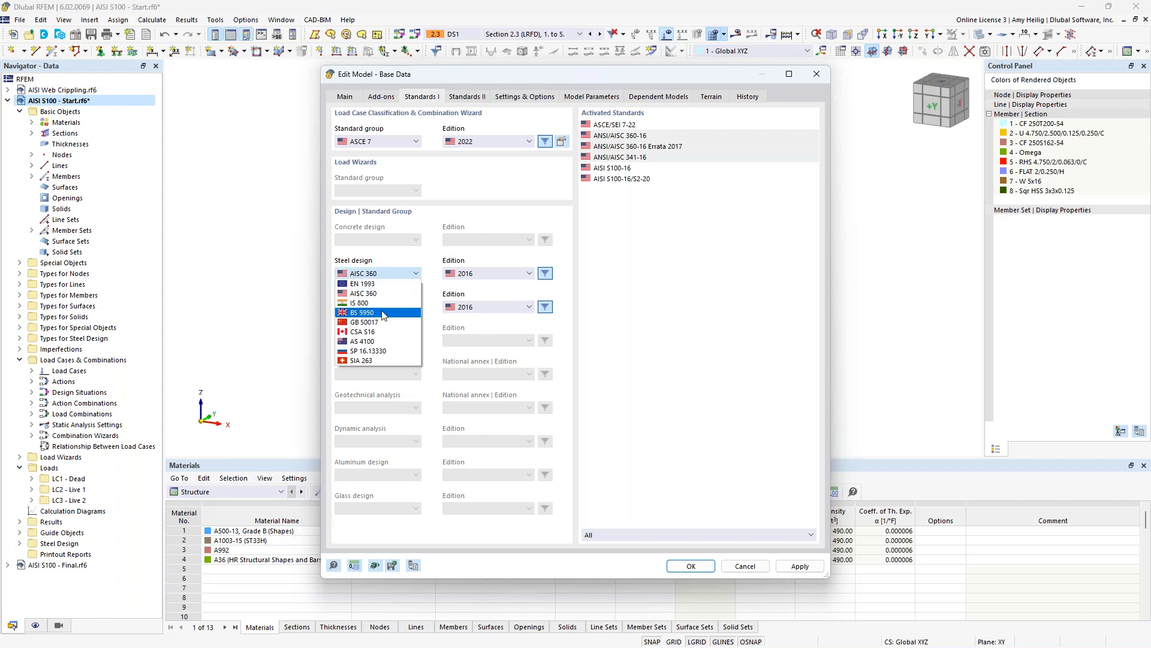
{"action": "left_click", "coordinate": [376, 332]}
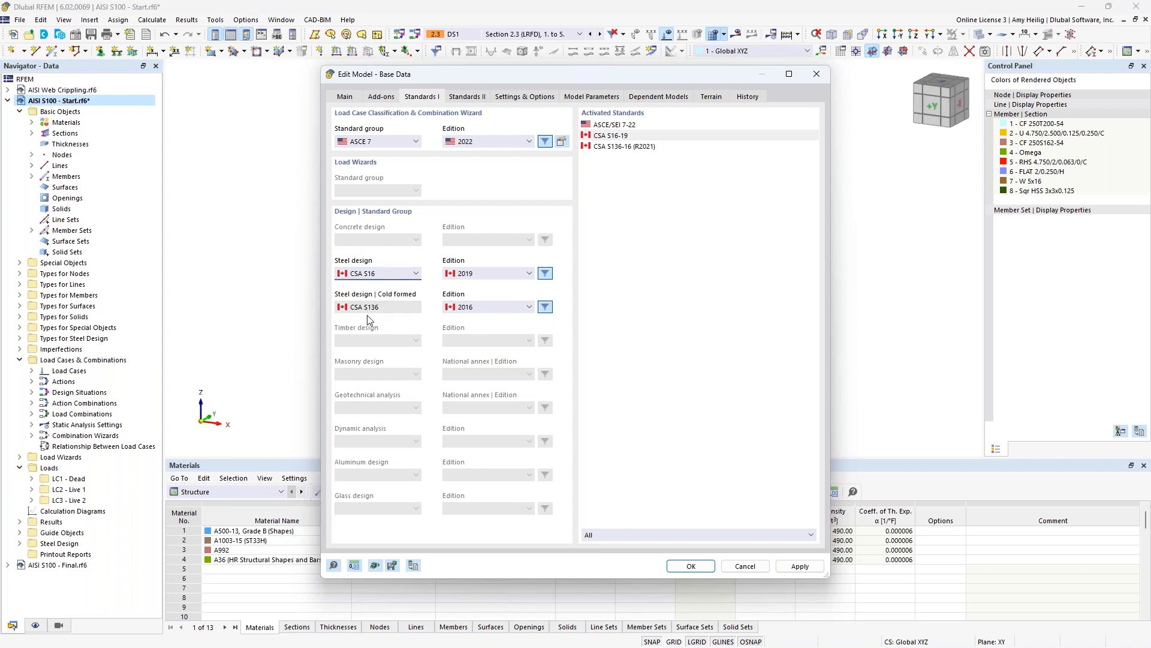
{"action": "left_click", "coordinate": [382, 274]}
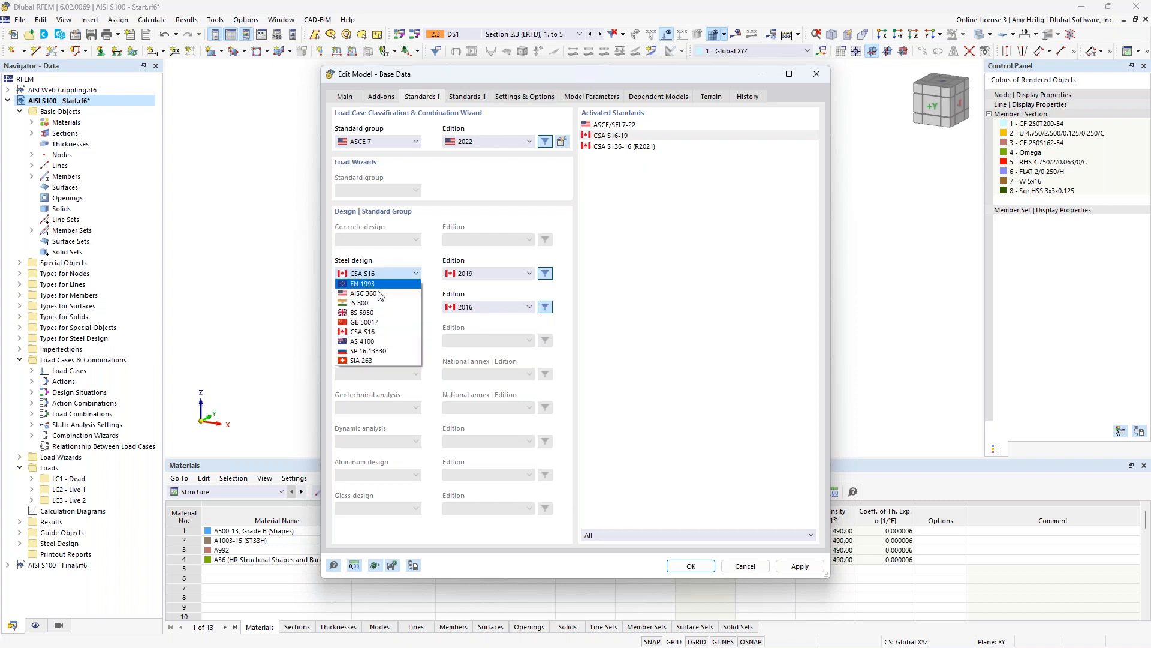
{"action": "left_click", "coordinate": [379, 294]}
{"action": "left_click", "coordinate": [753, 567]}
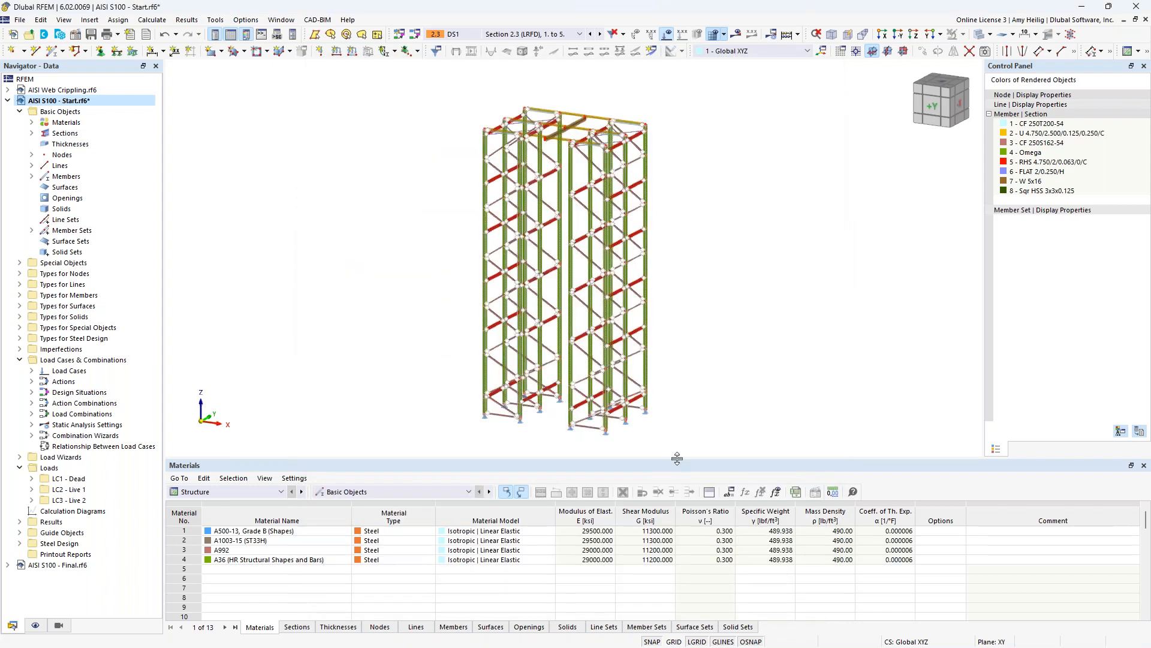
- Give the model view more height and look over the rack structure
{"action": "left_click_drag", "start_coordinate": [677, 459], "coordinate": [677, 501]}
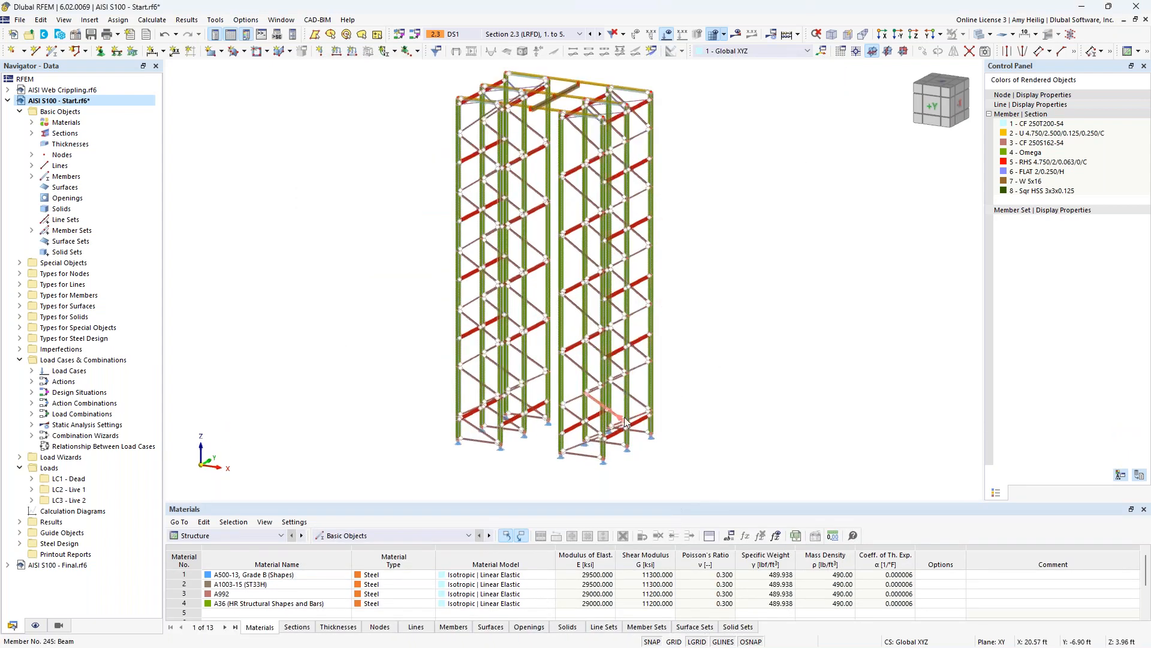
{"action": "scroll", "coordinate": [689, 408], "scroll_direction": "up", "scroll_amount": 2}
{"action": "scroll", "coordinate": [710, 412], "scroll_direction": "down", "scroll_amount": 1}
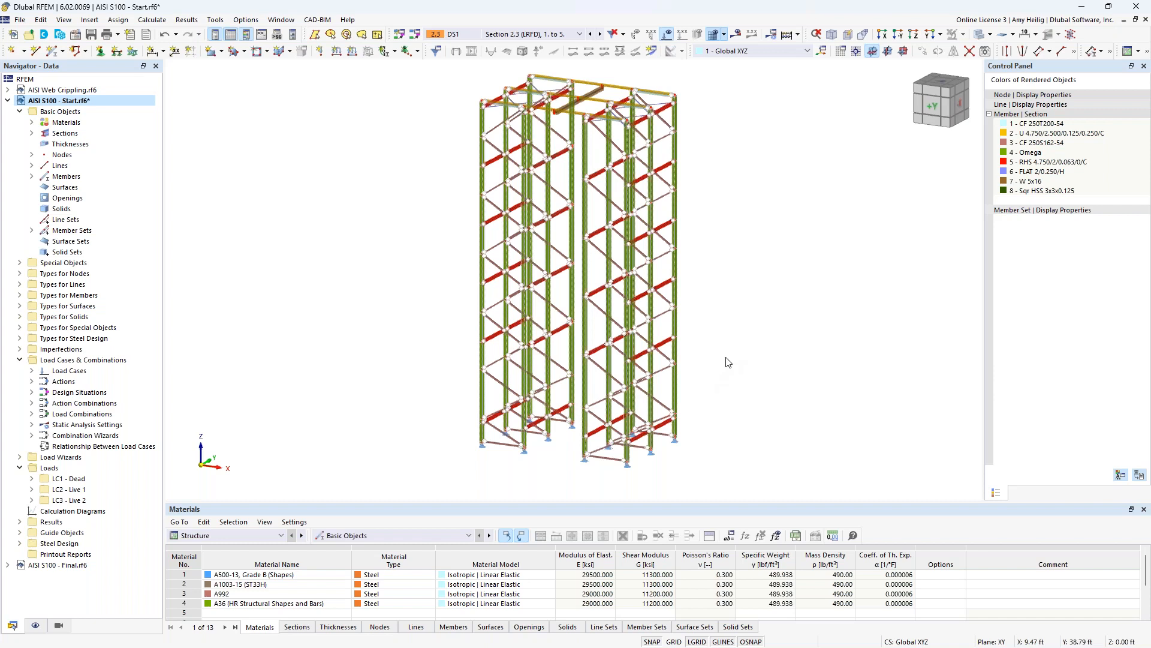
- Open the model's sections for editing and review CF 250T200-54, U 4.750/2.500/0.125/0.250/C, CF 250S162-54 and Omega
{"action": "left_click", "coordinate": [32, 133]}
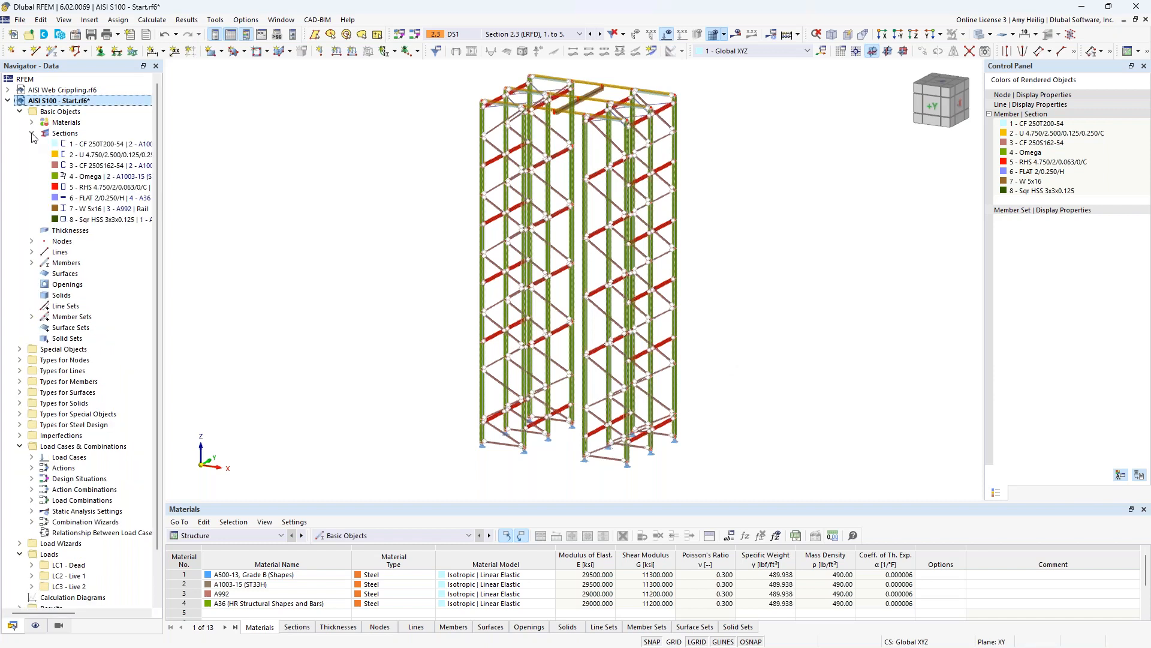
{"action": "right_click", "coordinate": [65, 138]}
{"action": "left_click", "coordinate": [97, 150]}
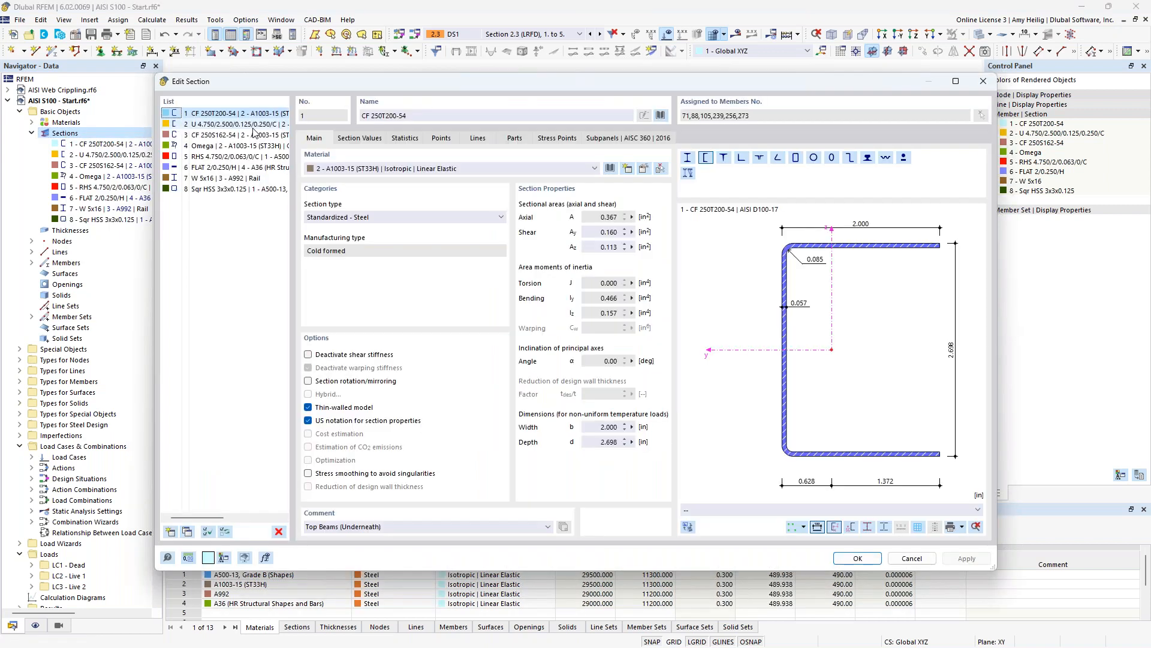
{"action": "left_click", "coordinate": [222, 124]}
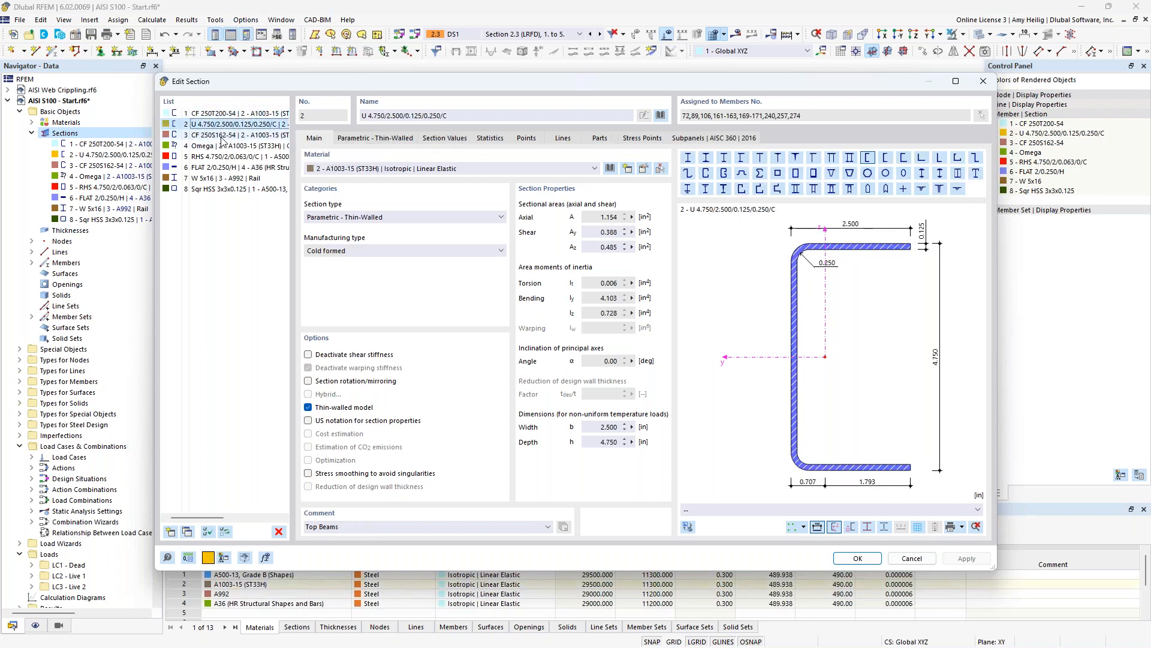
{"action": "left_click", "coordinate": [223, 137]}
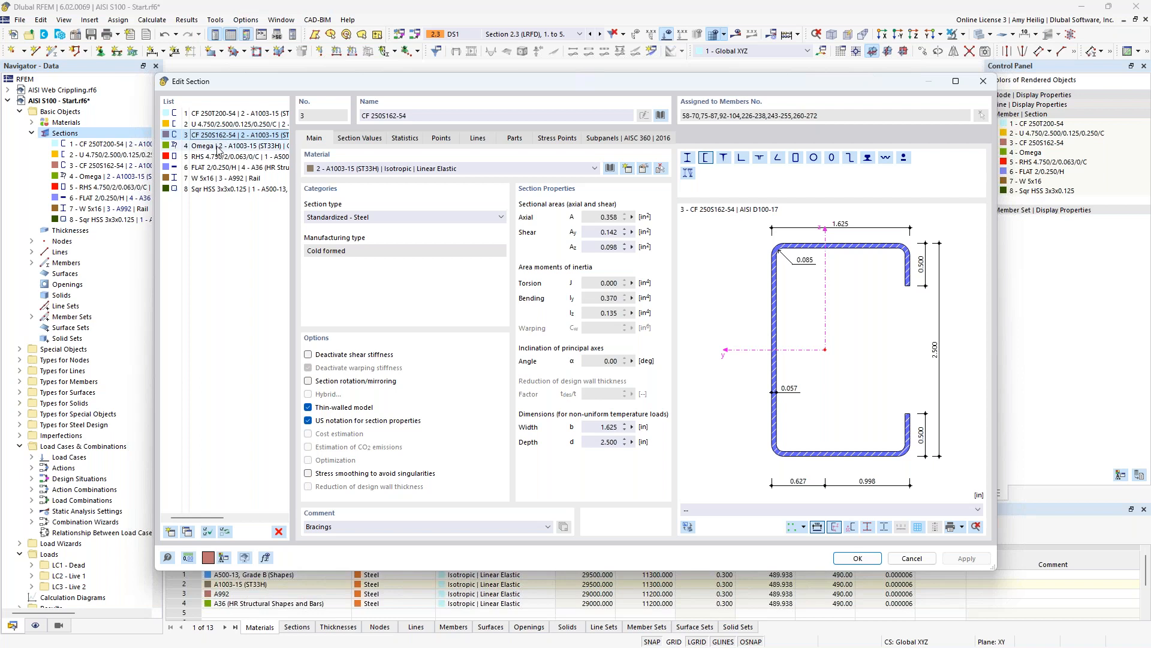
{"action": "left_click", "coordinate": [217, 146]}
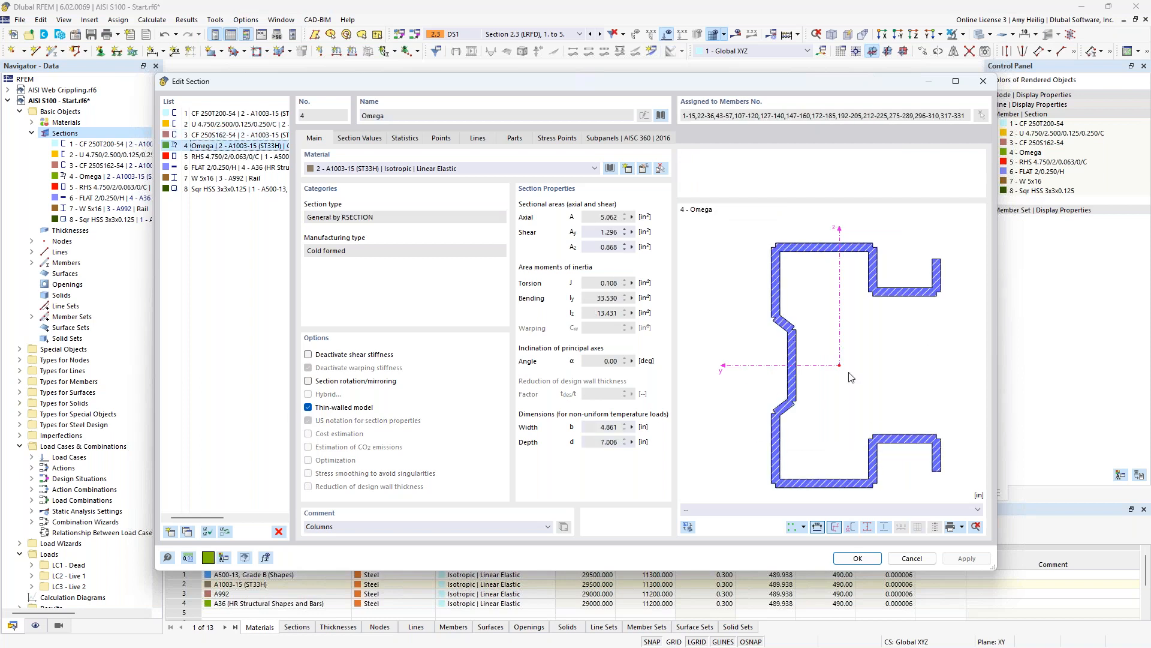
- Open the standardized channel sections in the section library and review the available standards, keeping AISI D100-17
{"action": "left_click", "coordinate": [660, 115]}
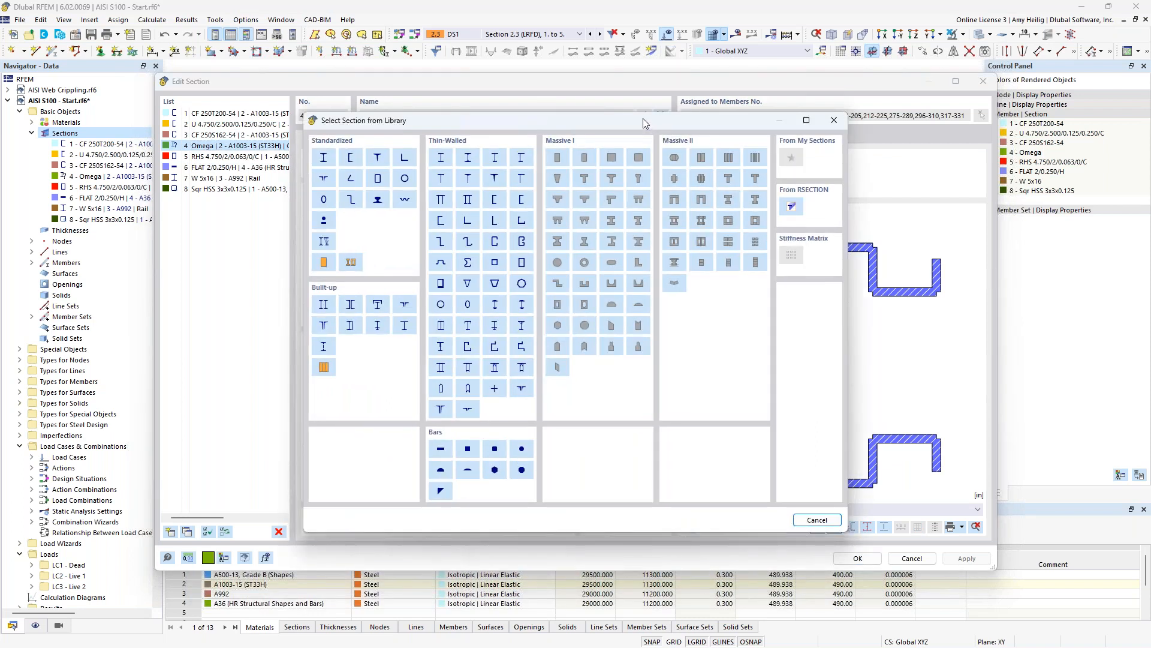
{"action": "left_click", "coordinate": [351, 159]}
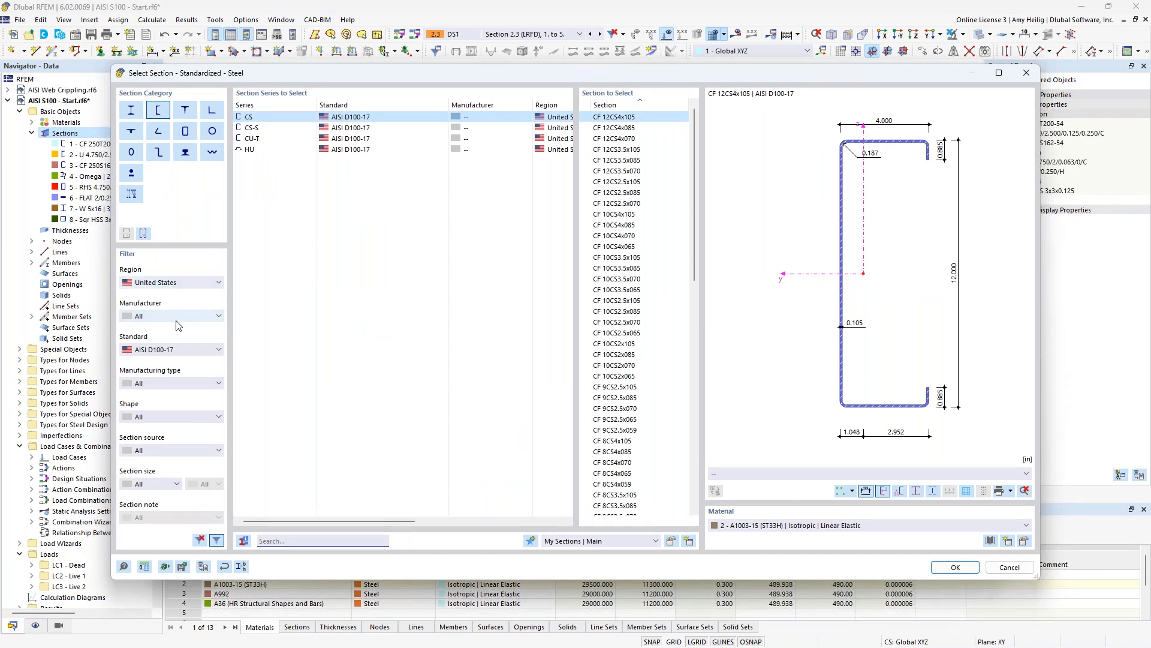
{"action": "left_click", "coordinate": [176, 349]}
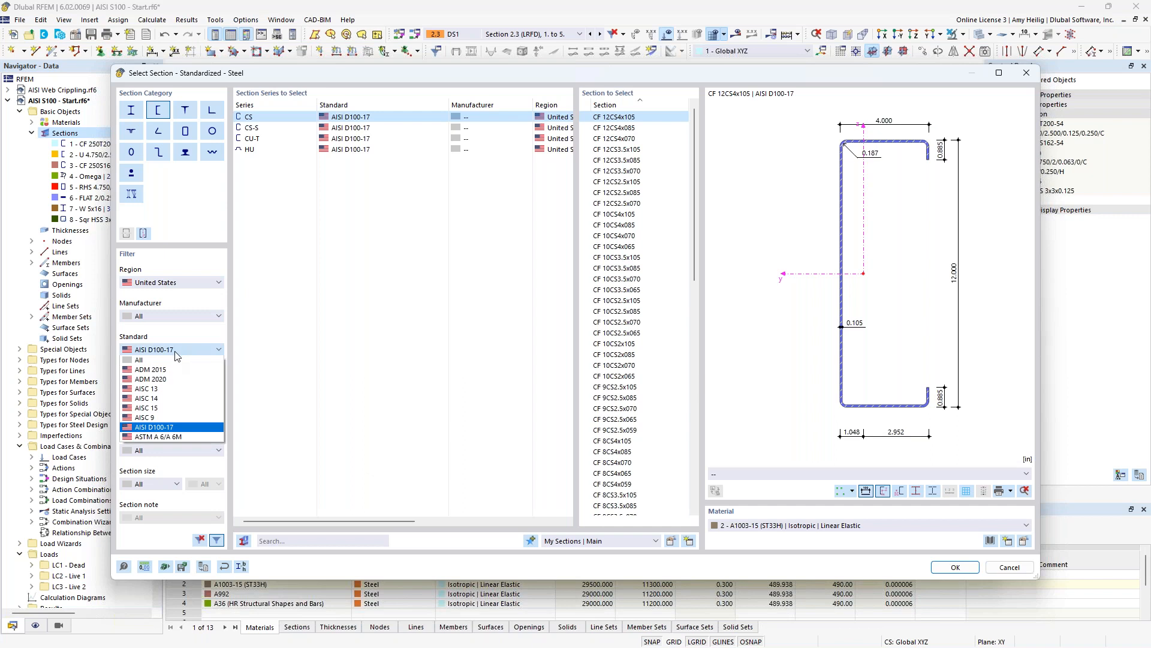
{"action": "left_click", "coordinate": [160, 430]}
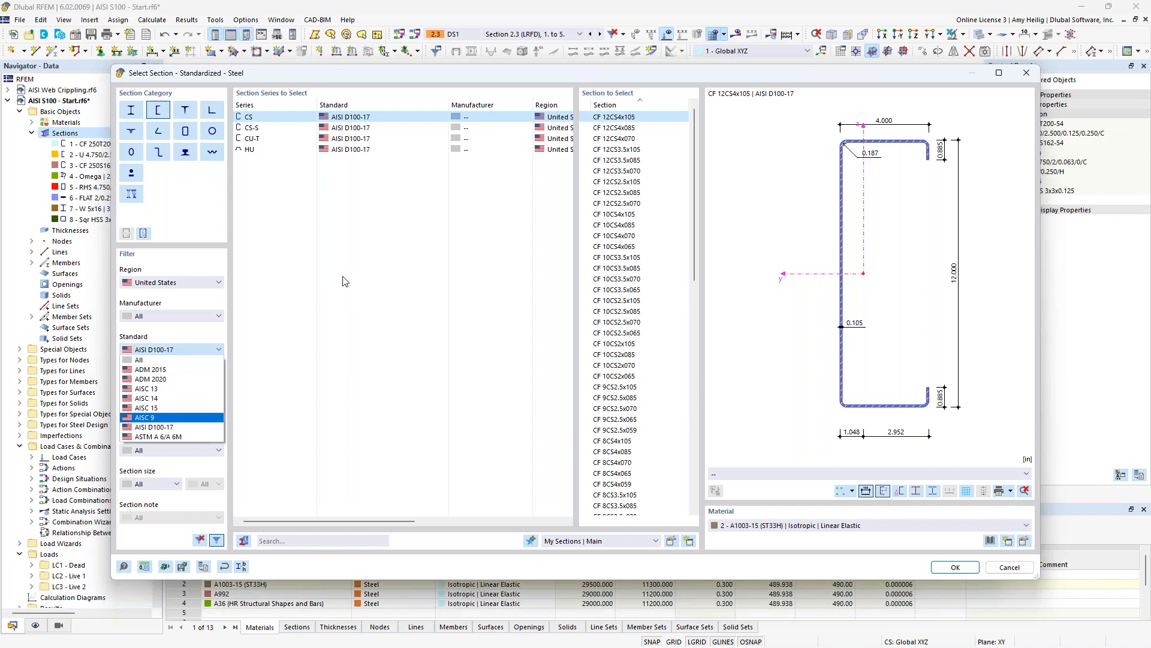
- Examine the CS-S, CU-T and HU series, look through the CS-S sizes, and leave the library without choosing a section
{"action": "left_click", "coordinate": [252, 129]}
{"action": "left_click", "coordinate": [253, 139]}
{"action": "left_click", "coordinate": [255, 149]}
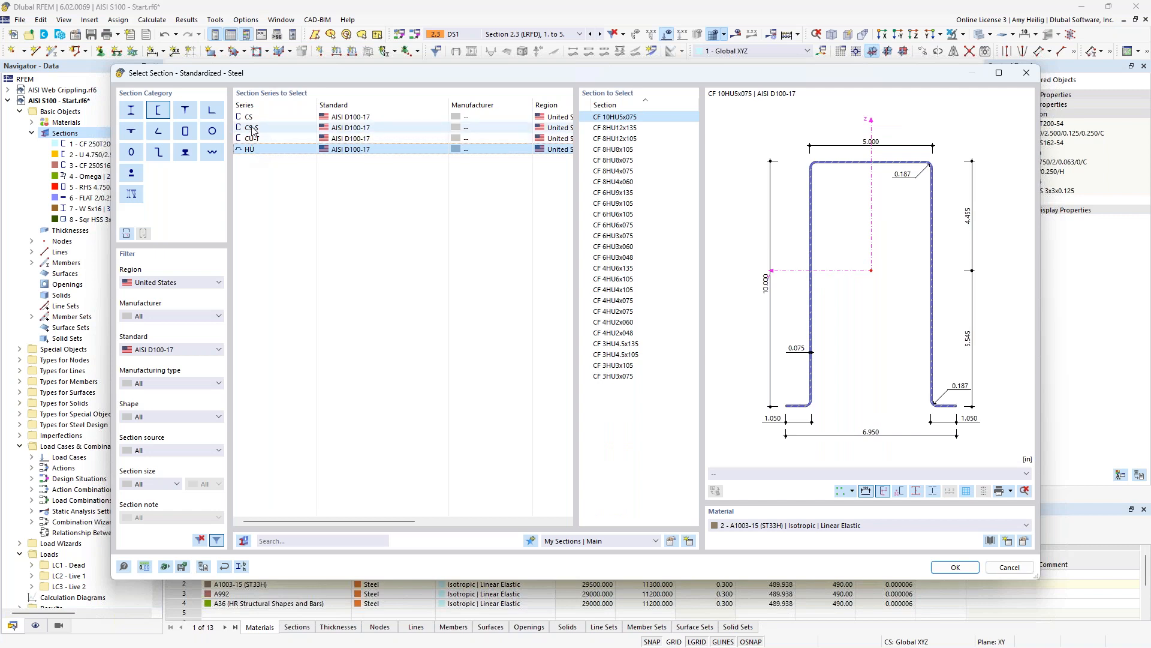
{"action": "left_click", "coordinate": [252, 128]}
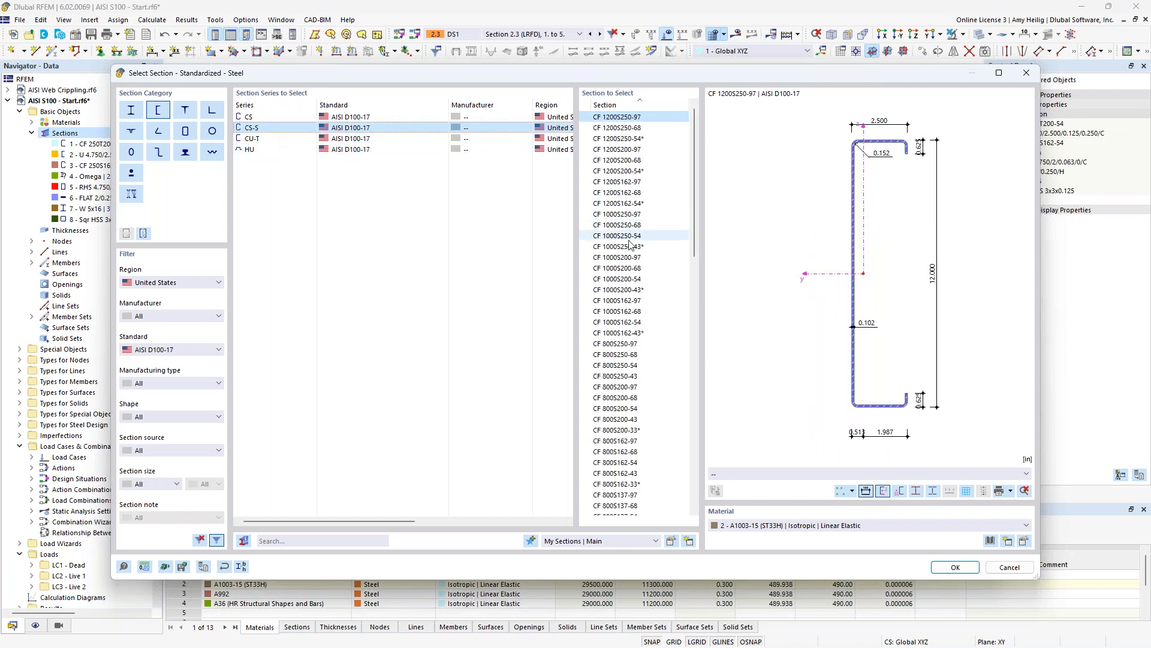
{"action": "scroll", "coordinate": [622, 297], "scroll_direction": "down", "scroll_amount": 5}
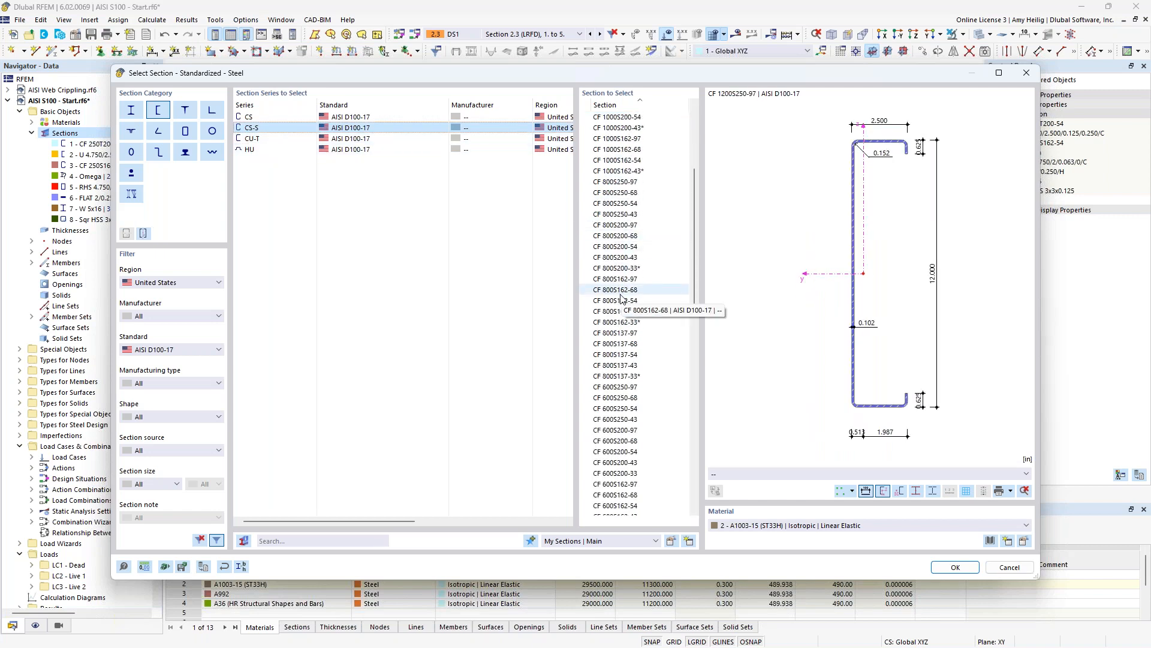
{"action": "left_click", "coordinate": [1010, 567]}
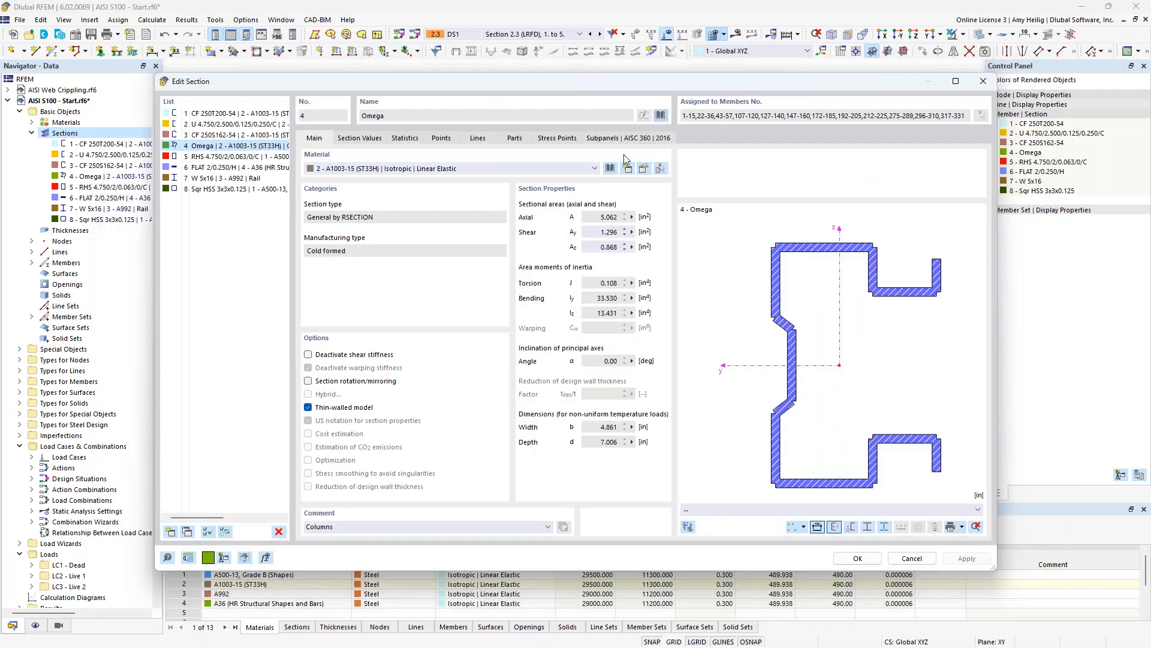
- Reopen the section library for Omega to find the RSECTION import option, and close it without importing
{"action": "left_click", "coordinate": [660, 115]}
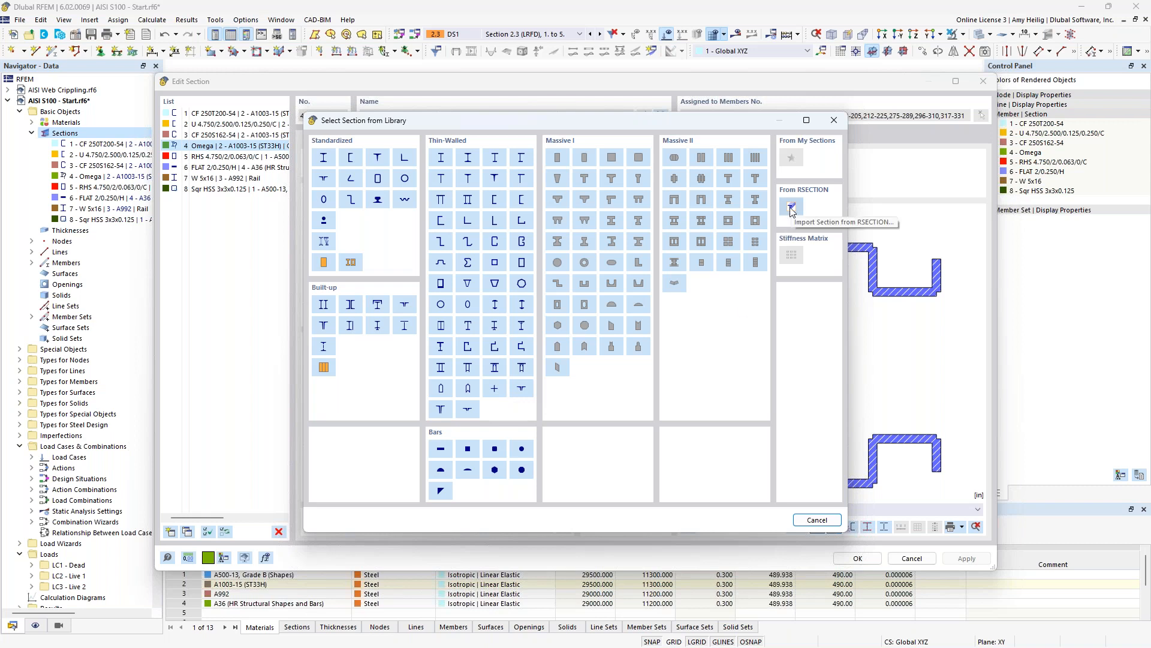
{"action": "mouse_move", "coordinate": [769, 119]}
{"action": "left_mouse_down"}
{"action": "mouse_move", "coordinate": [663, 110]}
{"action": "mouse_move", "coordinate": [752, 119]}
{"action": "left_mouse_up"}
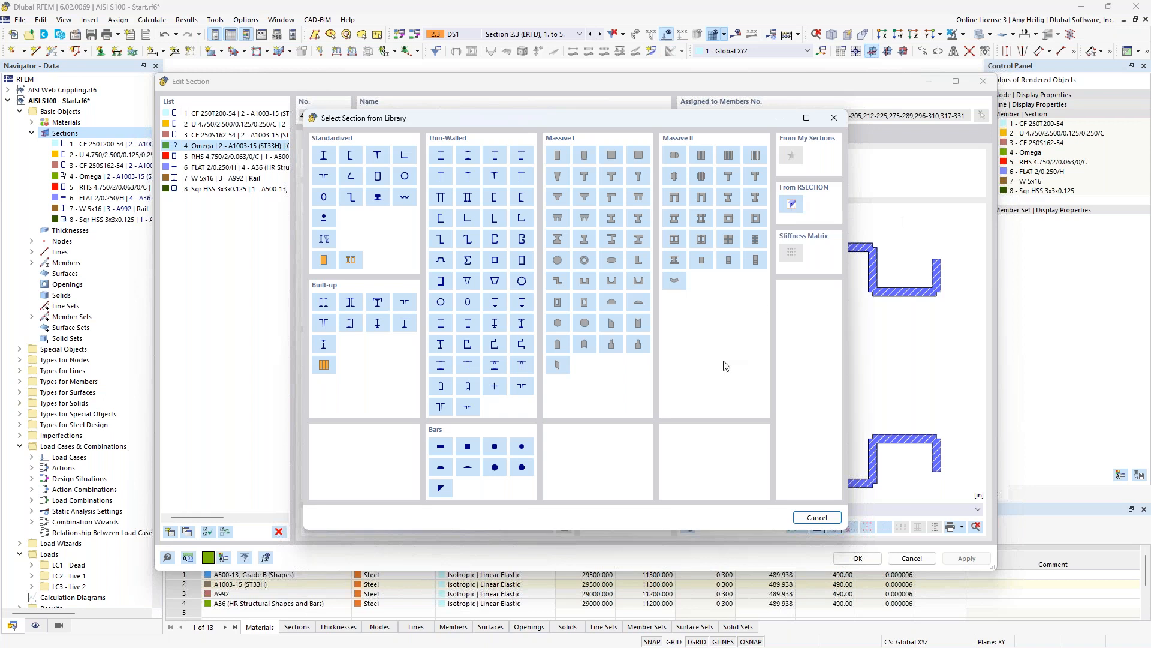
{"action": "left_click", "coordinate": [828, 518]}
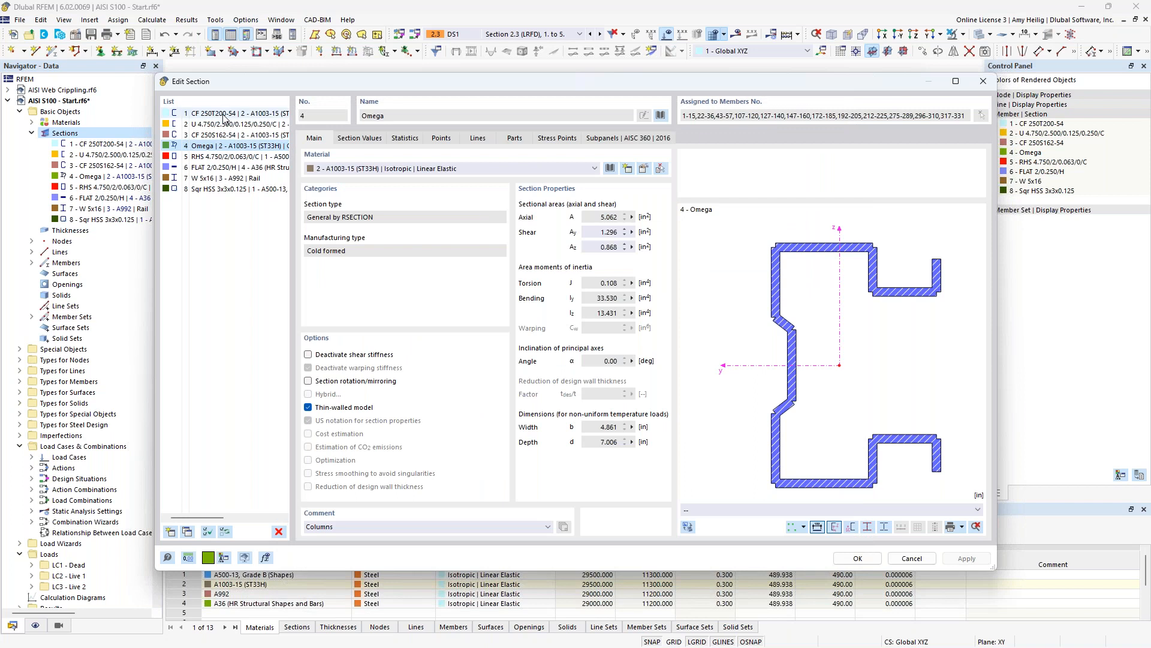
- Open the material library for section CF 250T200-54, review the A572-15 and A875-13 grades, and leave the material and section unchanged
{"action": "left_click", "coordinate": [223, 114]}
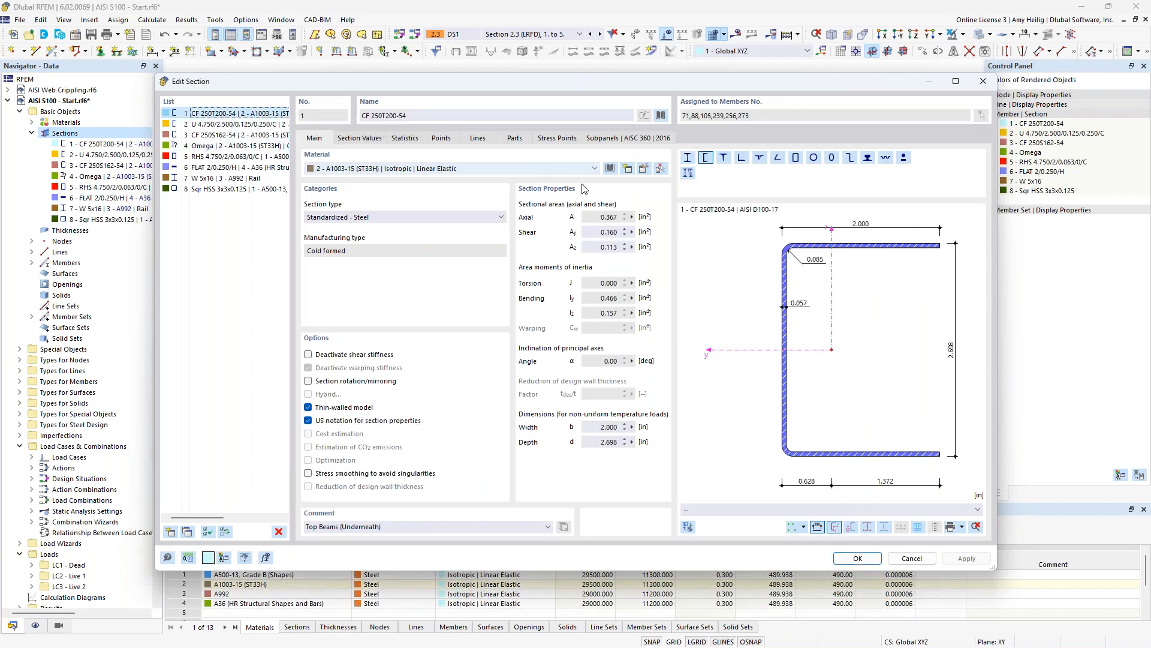
{"action": "left_click", "coordinate": [610, 169]}
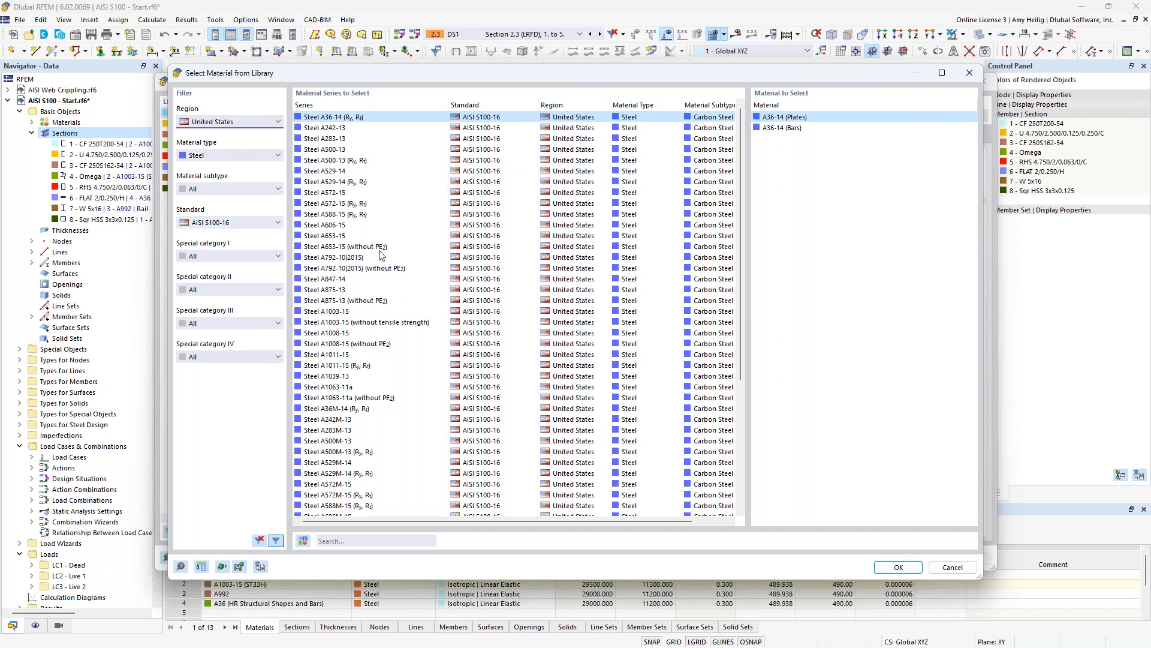
{"action": "left_click", "coordinate": [353, 203]}
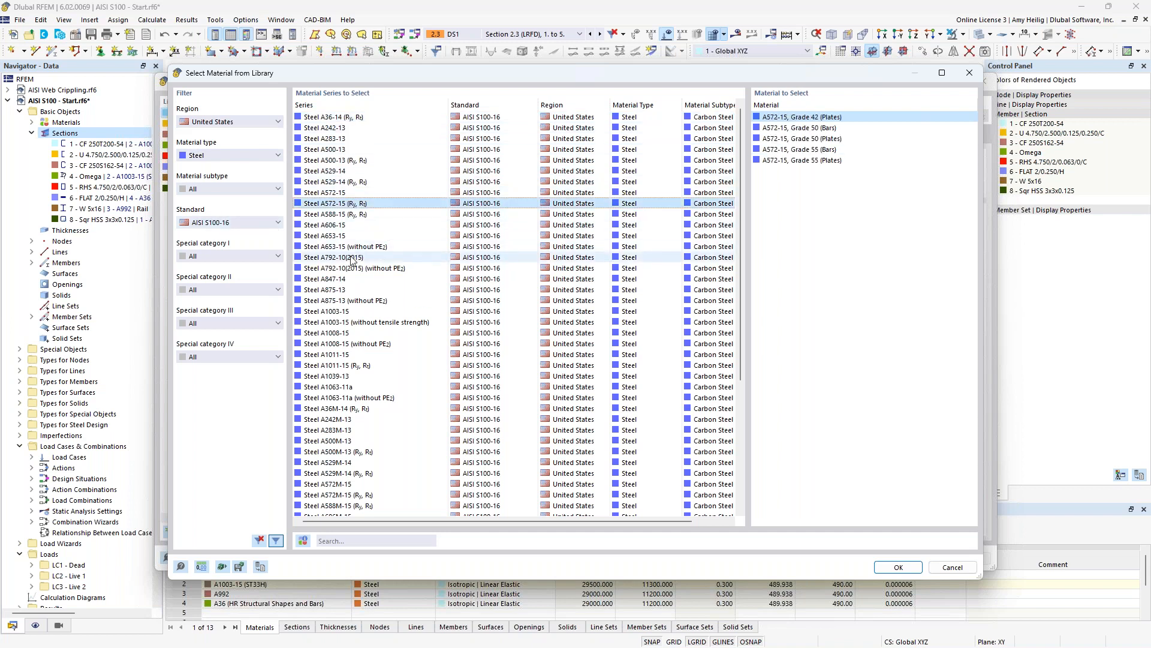
{"action": "left_click", "coordinate": [353, 290]}
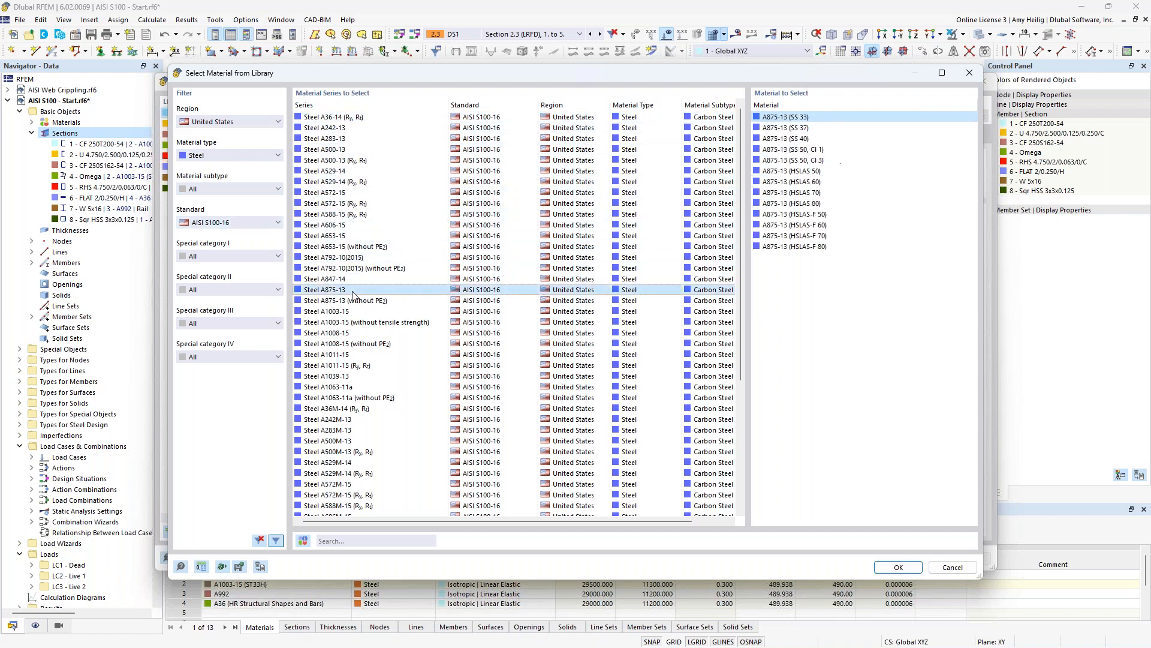
{"action": "left_click", "coordinate": [952, 568]}
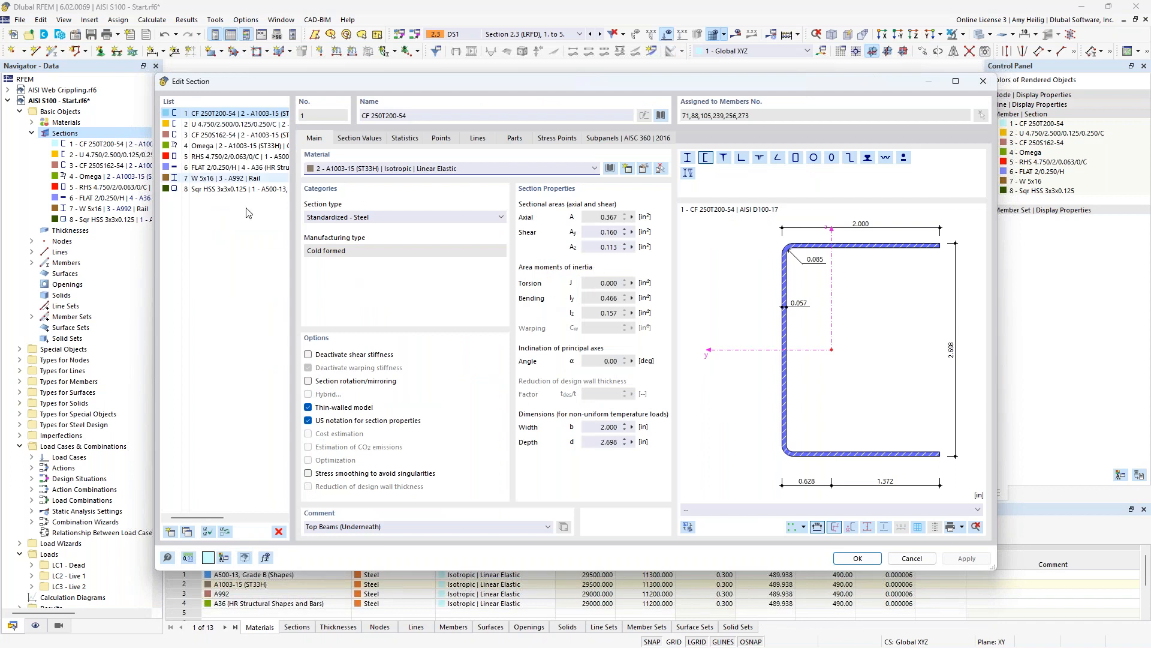
{"action": "left_click", "coordinate": [914, 559]}
- Highlight the members that use the Omega section and examine the section's shape at the top of a corner column
{"action": "left_click", "coordinate": [32, 123]}
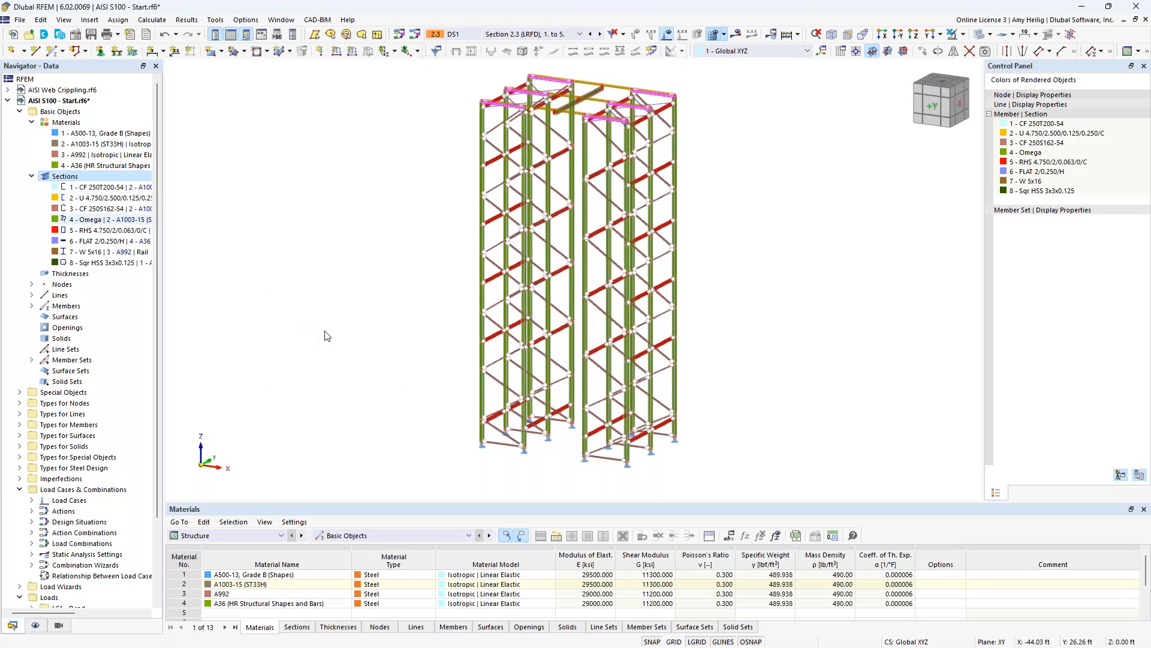
{"action": "left_click", "coordinate": [102, 219]}
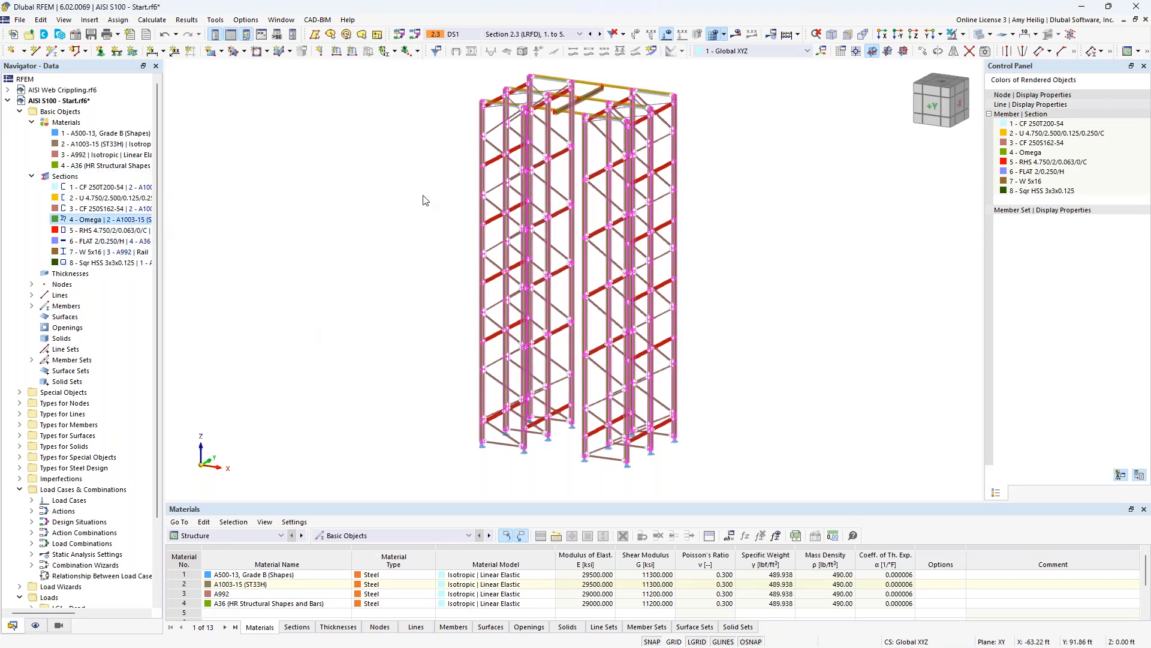
{"action": "middle_click_drag", "start_coordinate": [427, 176], "coordinate": [442, 216], "text": "ctrl"}
{"action": "scroll", "coordinate": [478, 126], "scroll_direction": "up", "scroll_amount": 5}
{"action": "scroll", "coordinate": [491, 135], "scroll_direction": "up", "scroll_amount": 6}
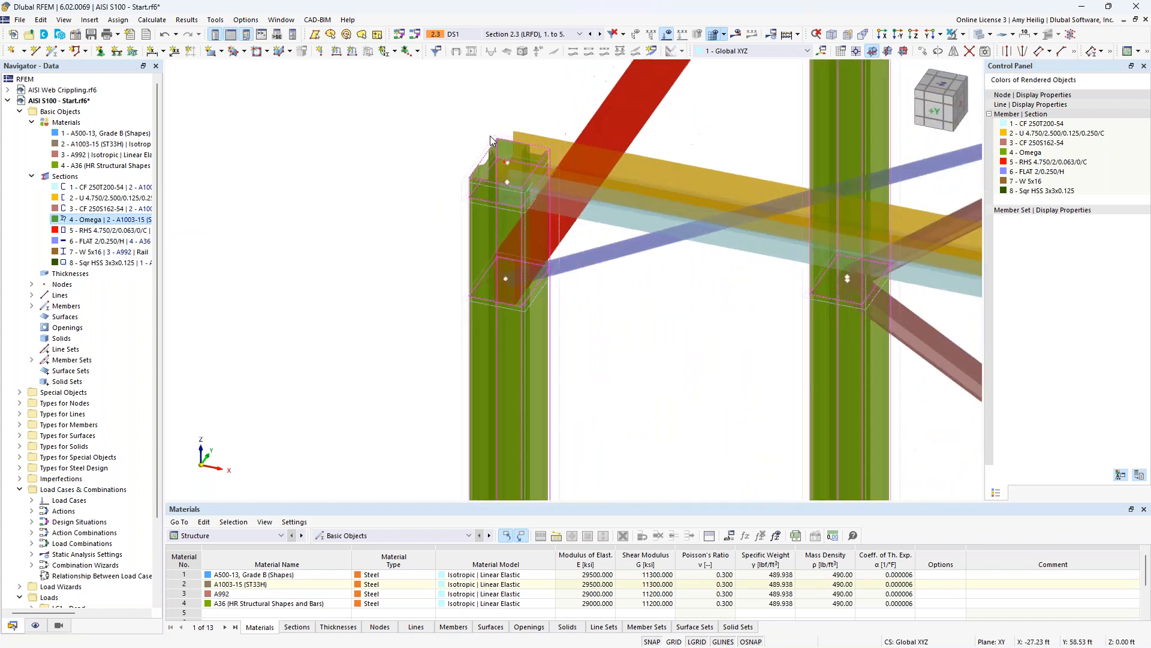
{"action": "left_click", "coordinate": [389, 126]}
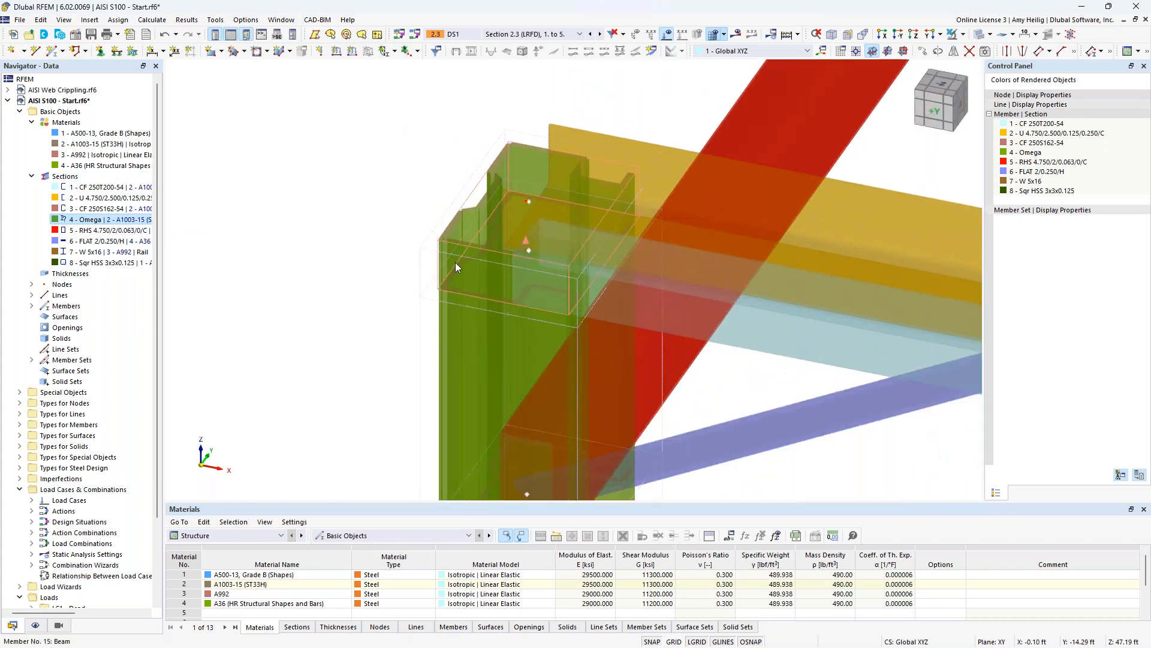
- Isolate the top Omega column segment with visibility mode to inspect its profile, and show the whole model again
{"action": "double_click", "coordinate": [123, 219]}
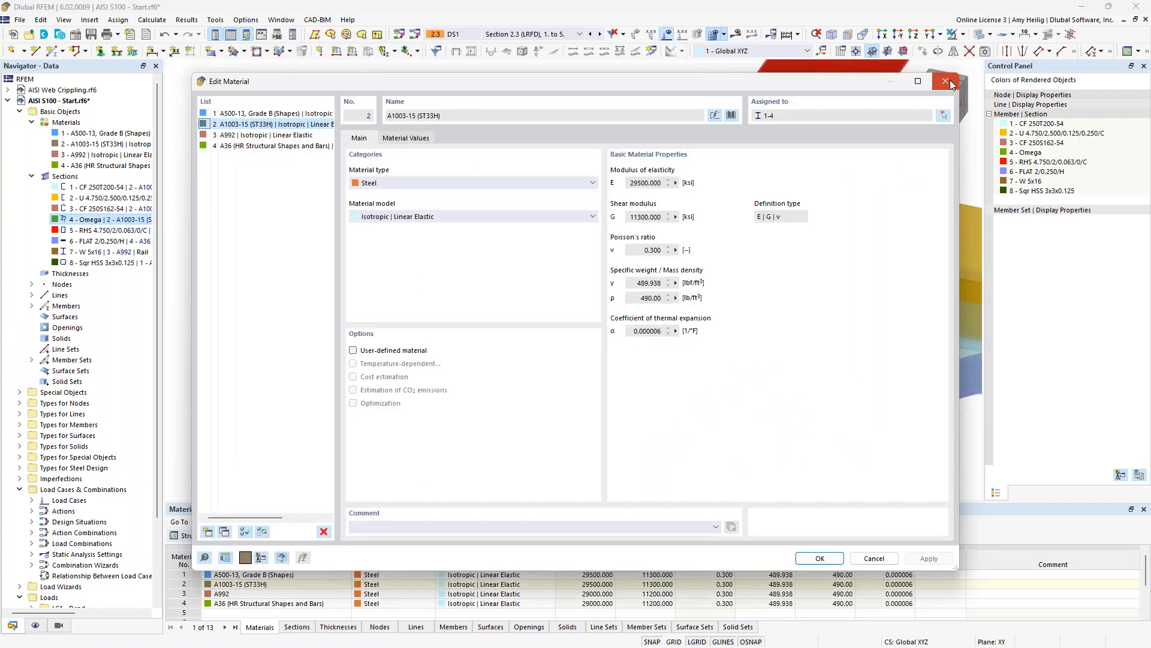
{"action": "left_click", "coordinate": [951, 81]}
{"action": "left_click", "coordinate": [962, 34]}
{"action": "left_click", "coordinate": [968, 52]}
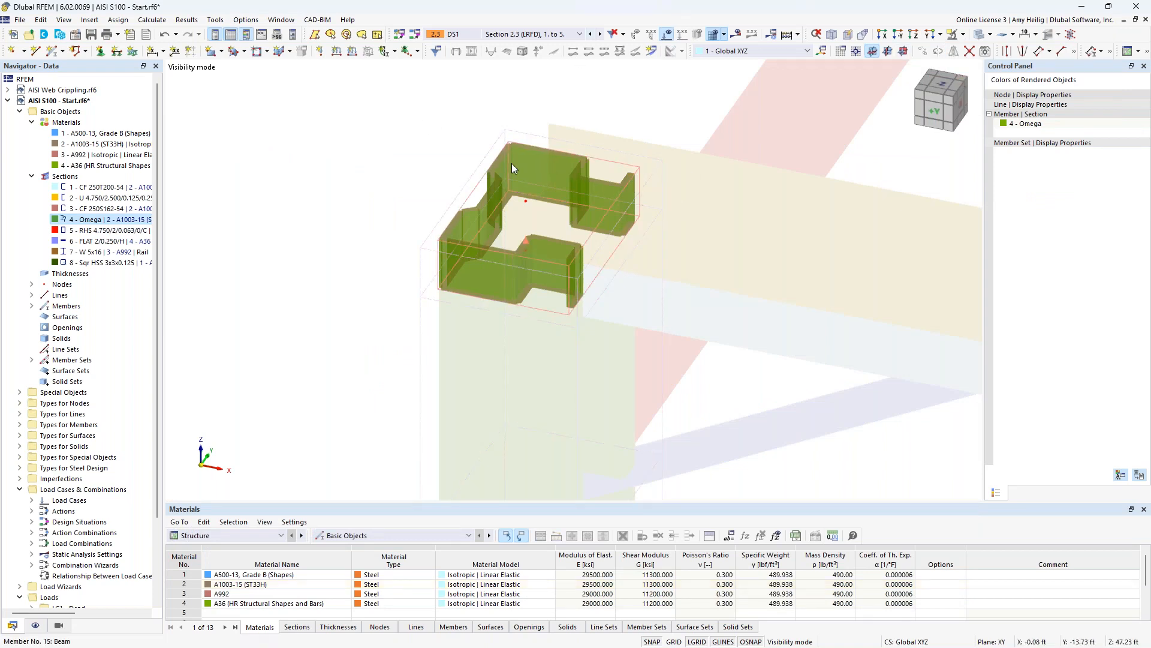
{"action": "left_click", "coordinate": [962, 35]}
{"action": "left_click", "coordinate": [999, 111]}
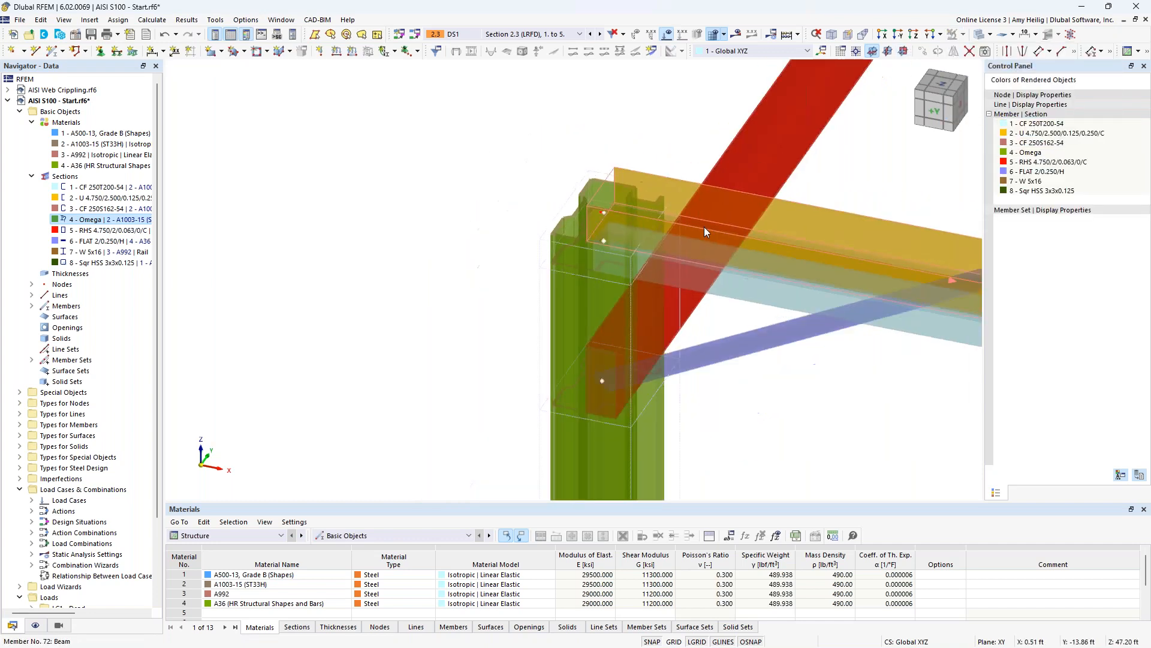
- Select the lower segments of a corner column and locate the Create Member Set option, without creating a set
{"action": "scroll", "coordinate": [703, 227], "scroll_direction": "down", "scroll_amount": 1}
{"action": "middle_click_drag", "start_coordinate": [635, 453], "coordinate": [376, 163]}
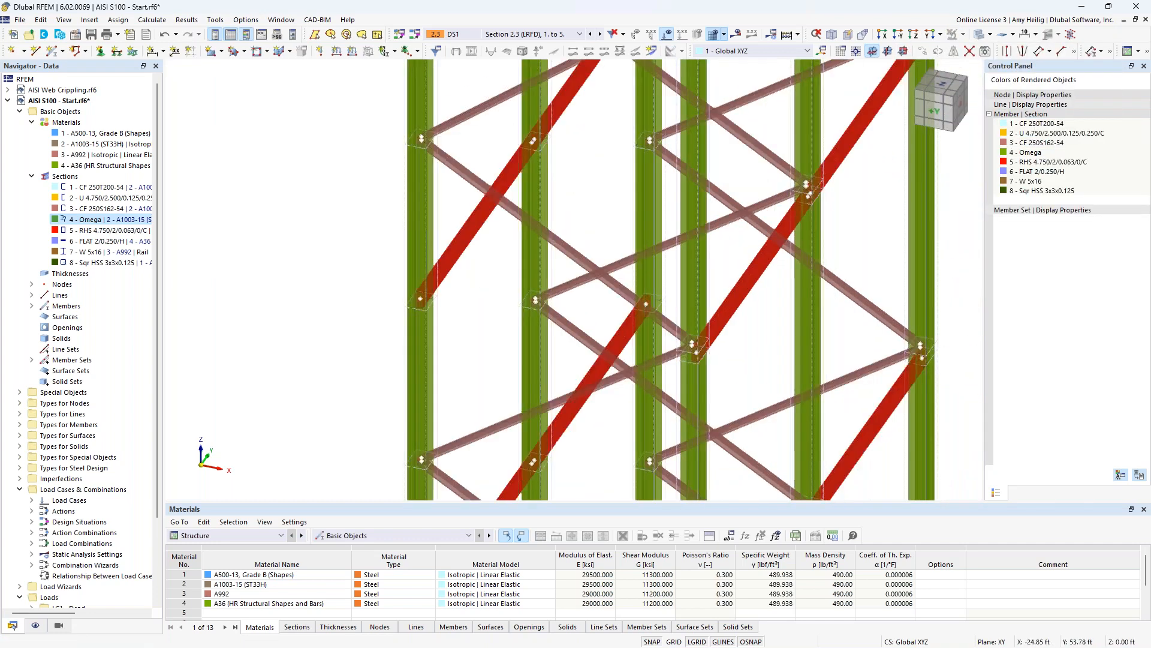
{"action": "scroll", "coordinate": [376, 163], "scroll_direction": "down", "scroll_amount": 4}
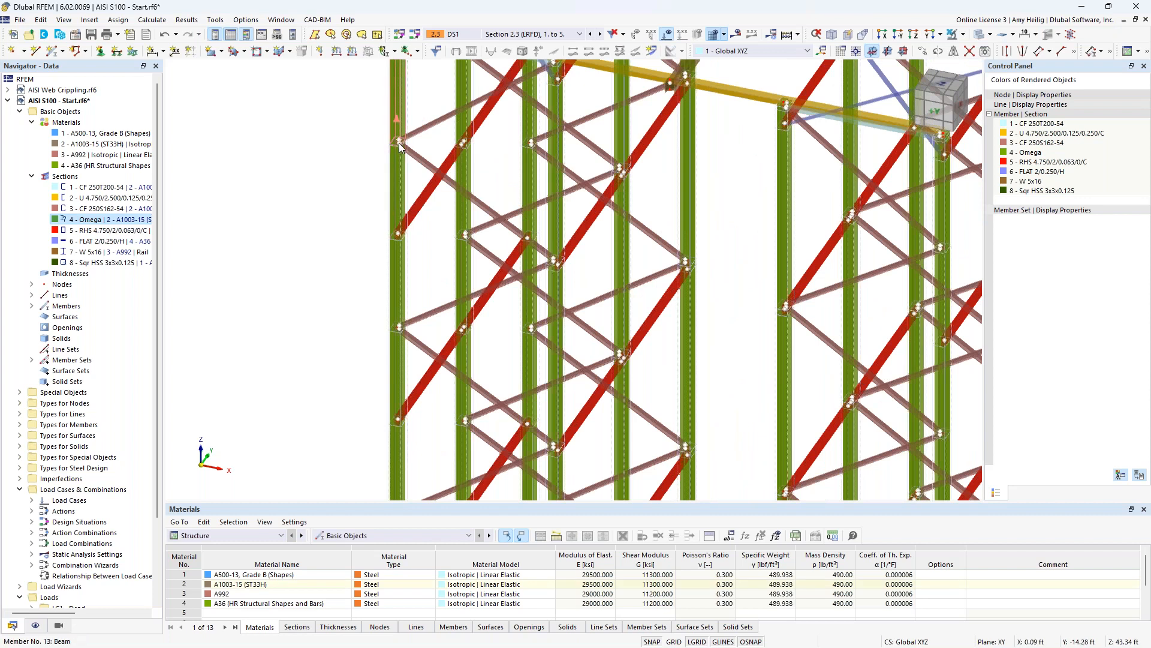
{"action": "scroll", "coordinate": [419, 267], "scroll_direction": "down", "scroll_amount": 3}
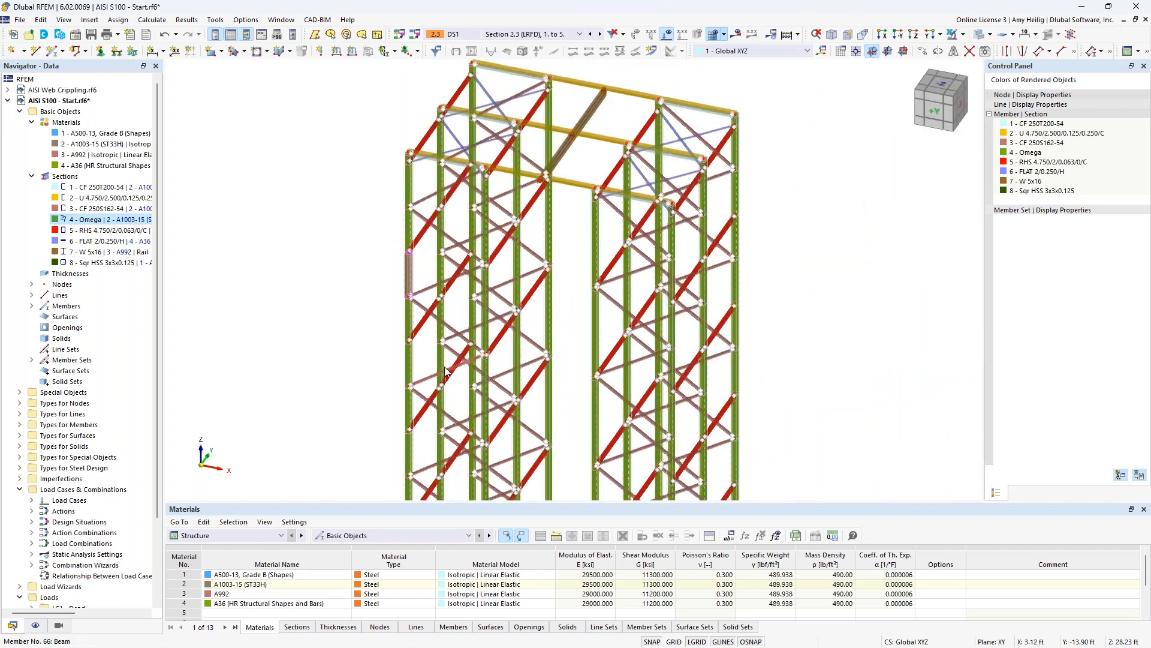
{"action": "scroll", "coordinate": [490, 257], "scroll_direction": "down", "scroll_amount": 2}
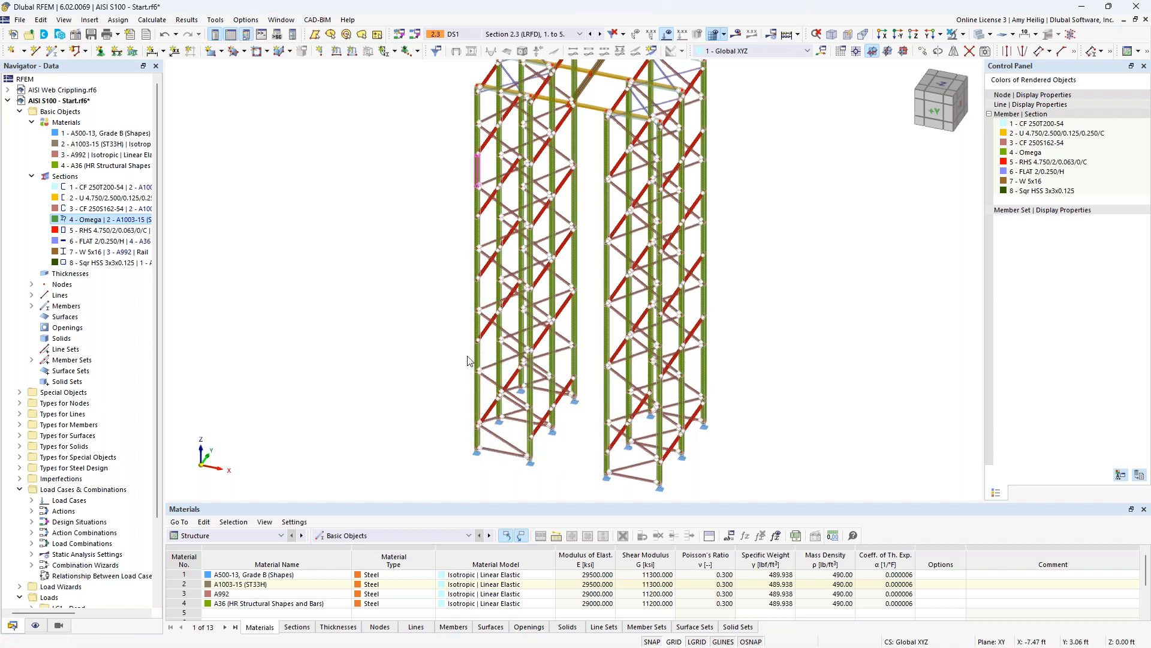
{"action": "scroll", "coordinate": [462, 444], "scroll_direction": "up", "scroll_amount": 5}
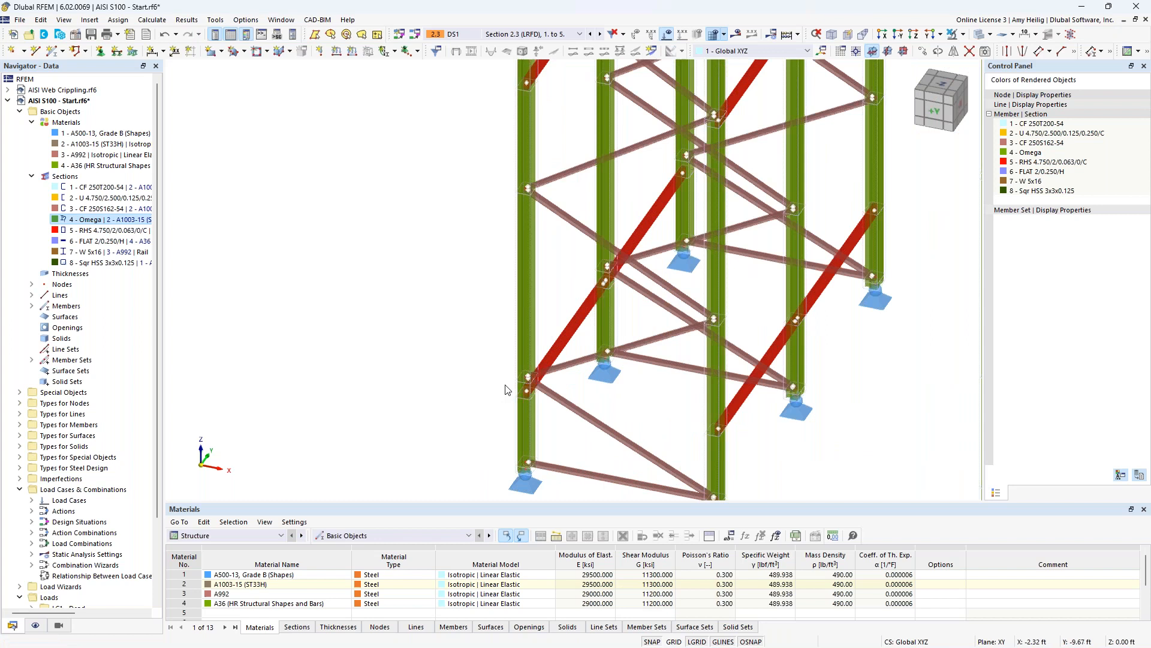
{"action": "left_click", "coordinate": [525, 408]}
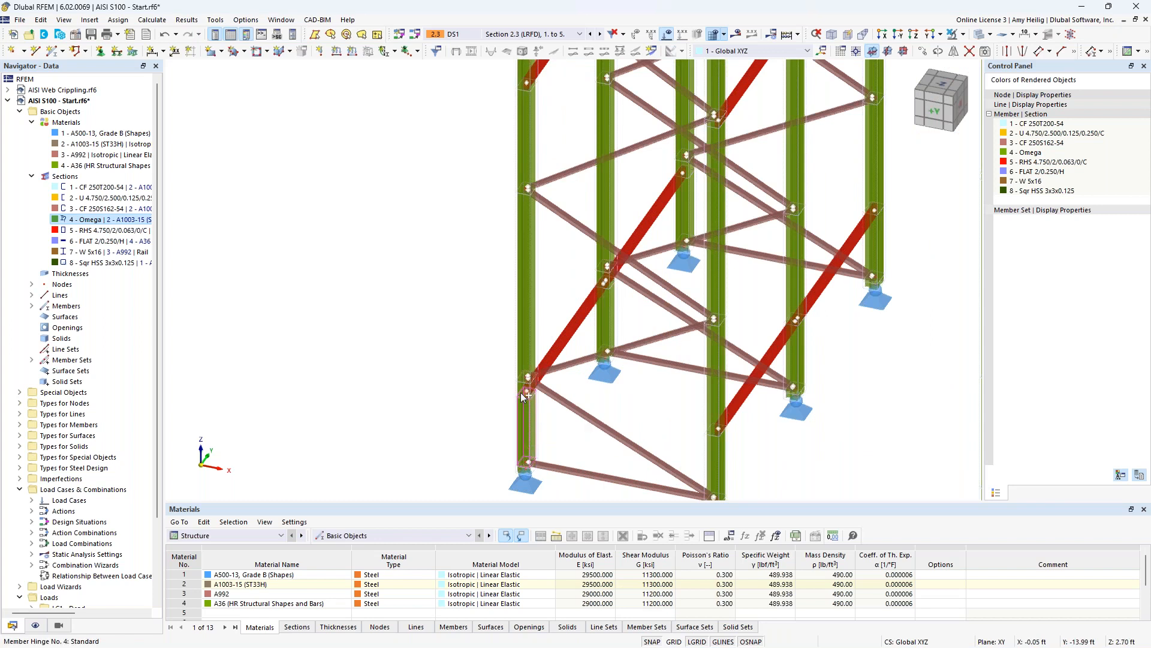
{"action": "left_click", "coordinate": [518, 360], "text": "ctrl"}
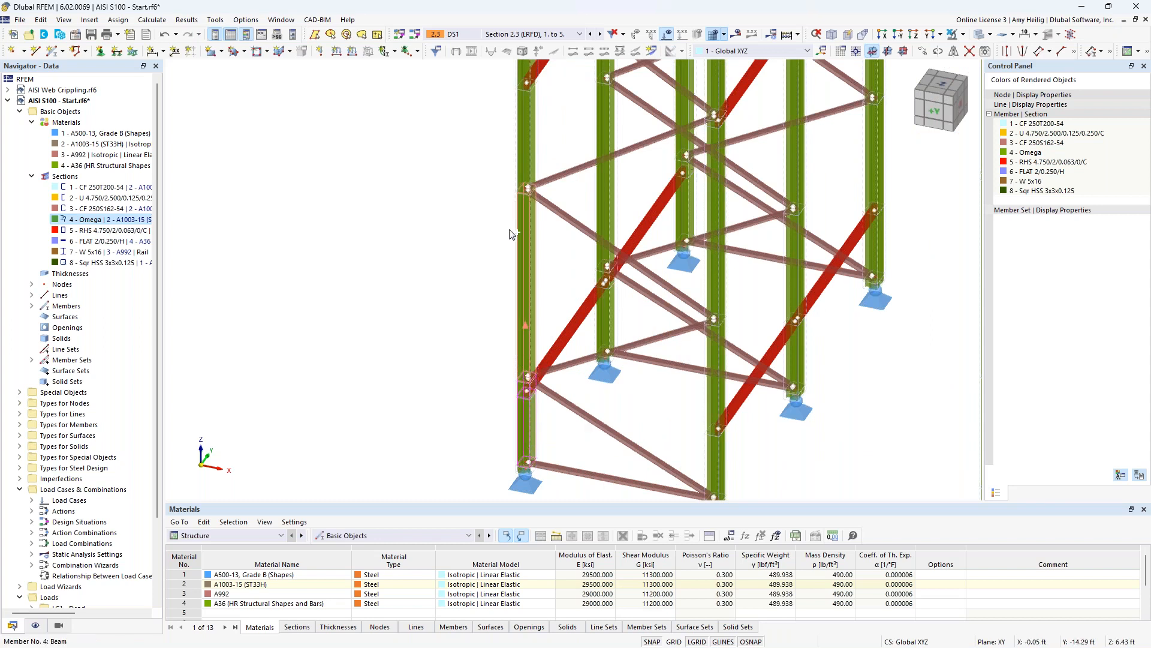
{"action": "left_click", "coordinate": [525, 165], "text": "ctrl"}
{"action": "right_click", "coordinate": [525, 163]}
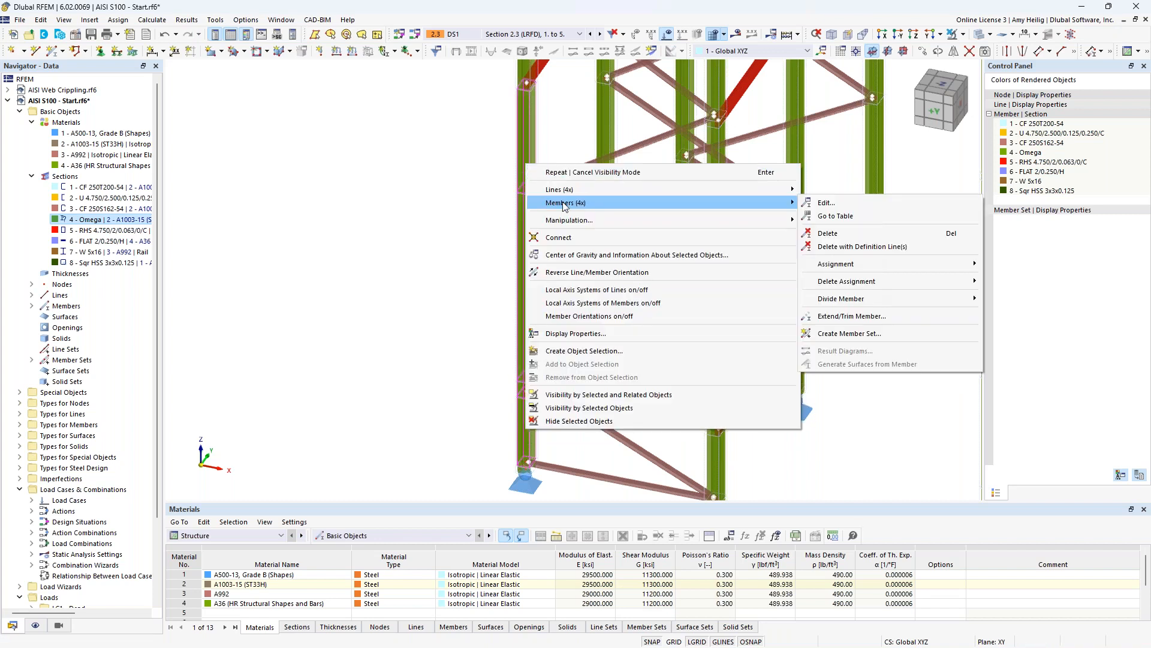
{"action": "mouse_move", "coordinate": [727, 219]}
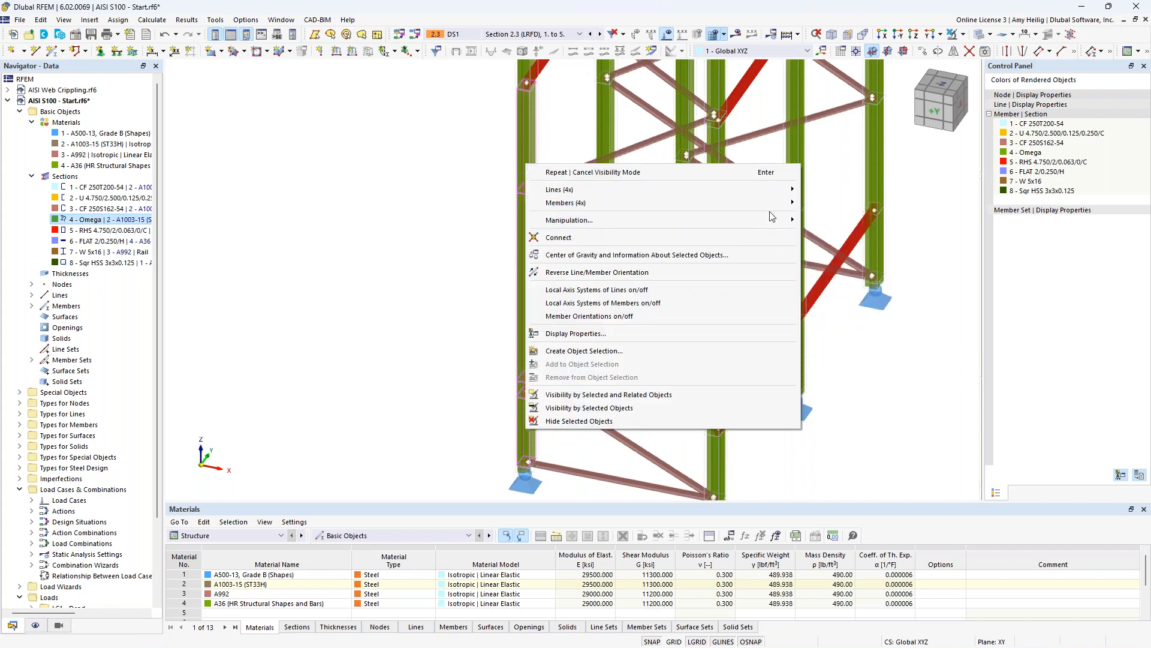
{"action": "mouse_move", "coordinate": [781, 206]}
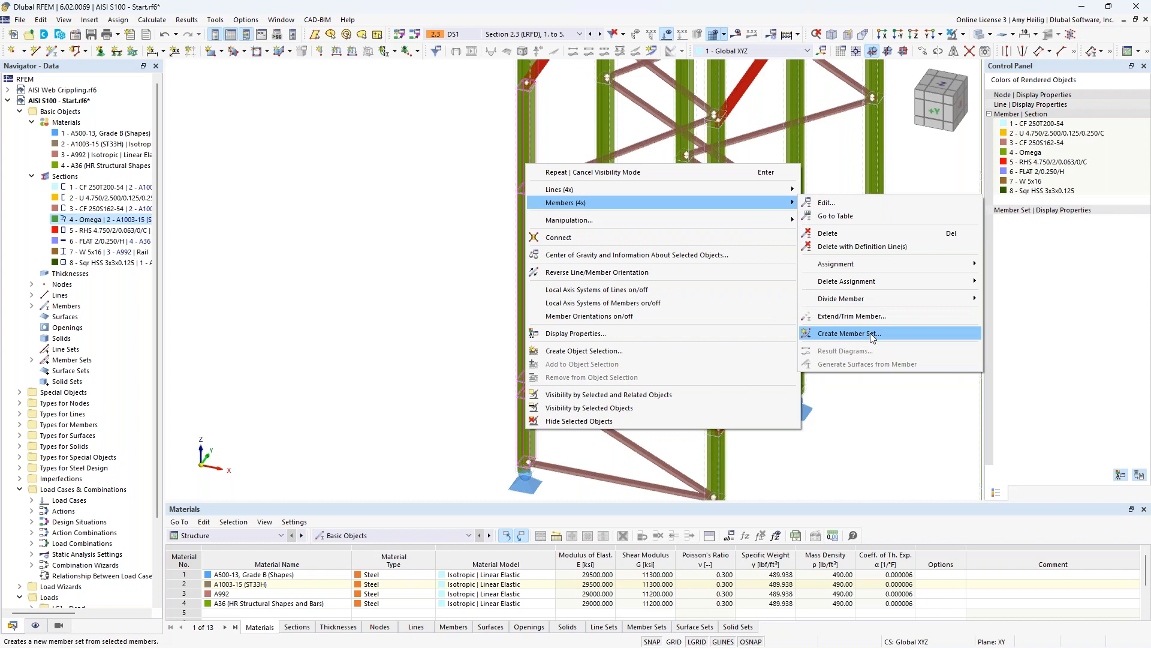
{"action": "left_click", "coordinate": [383, 259]}
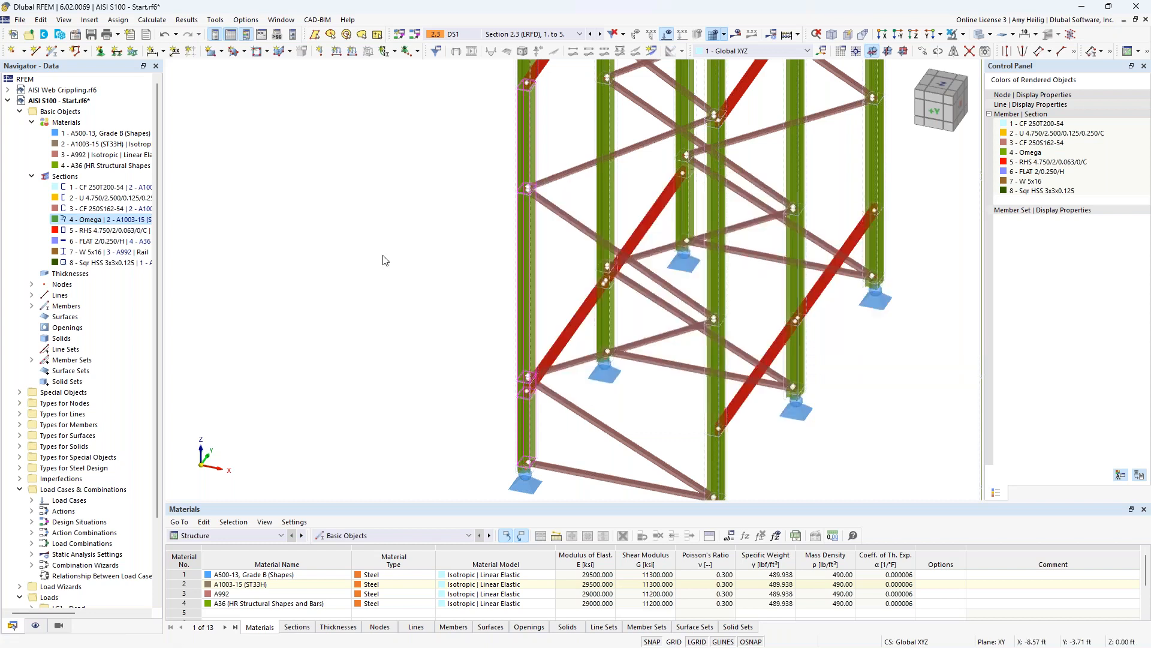
- List the existing member sets and highlight continuous sets 1-15, 43-57 and 107-120 to see which columns they cover
{"action": "left_click", "coordinate": [28, 176]}
{"action": "left_click", "coordinate": [31, 123]}
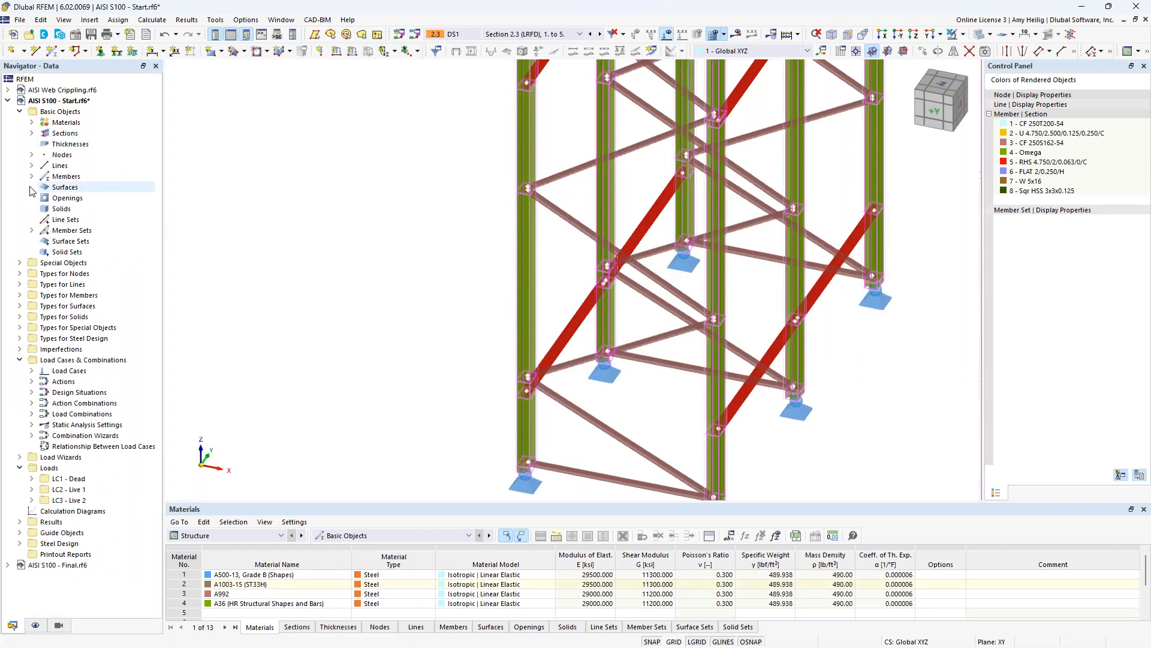
{"action": "left_click", "coordinate": [32, 231]}
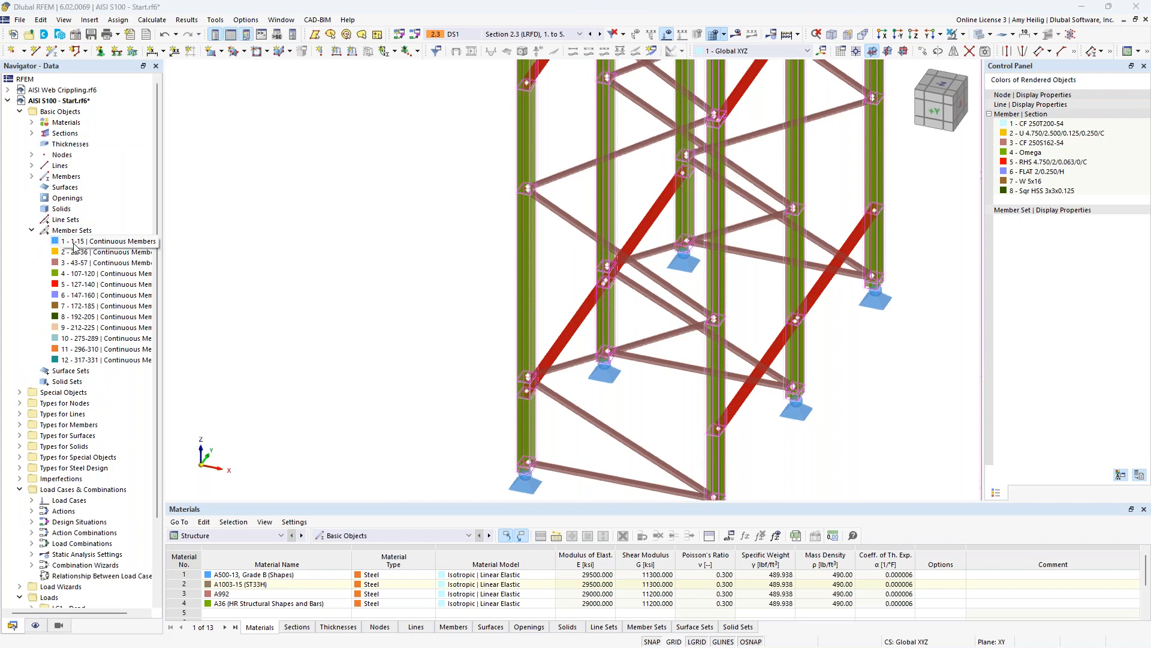
{"action": "scroll", "coordinate": [409, 370], "scroll_direction": "down", "scroll_amount": 5}
{"action": "middle_click_drag", "start_coordinate": [444, 334], "coordinate": [417, 383]}
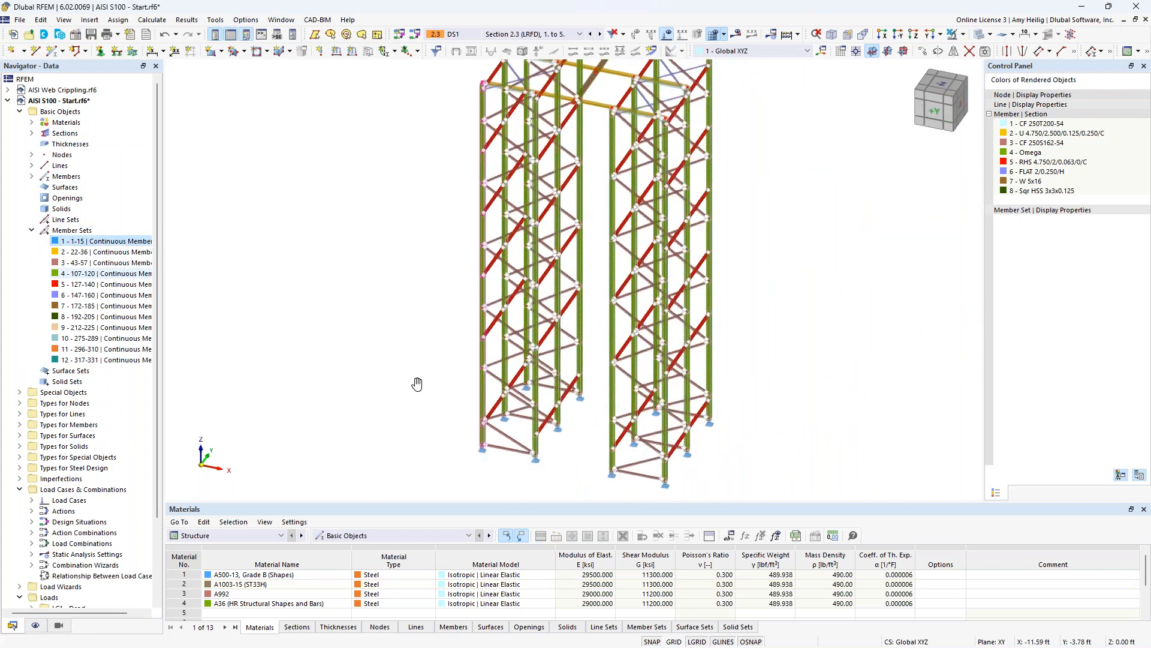
{"action": "left_click", "coordinate": [79, 263]}
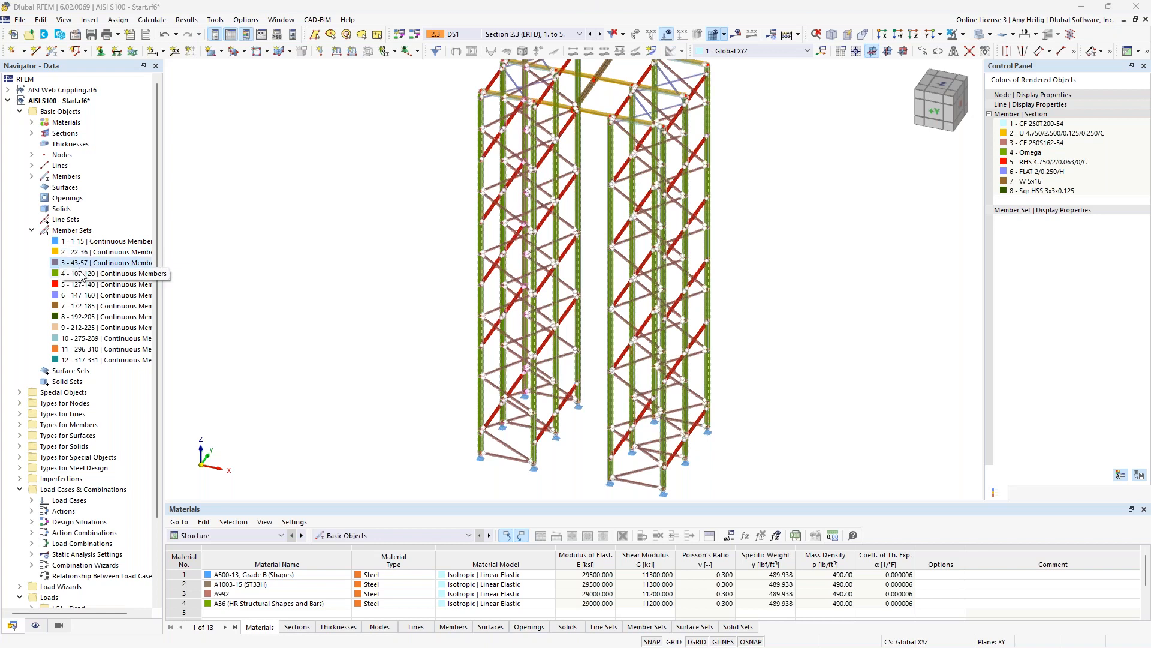
{"action": "left_click", "coordinate": [81, 275]}
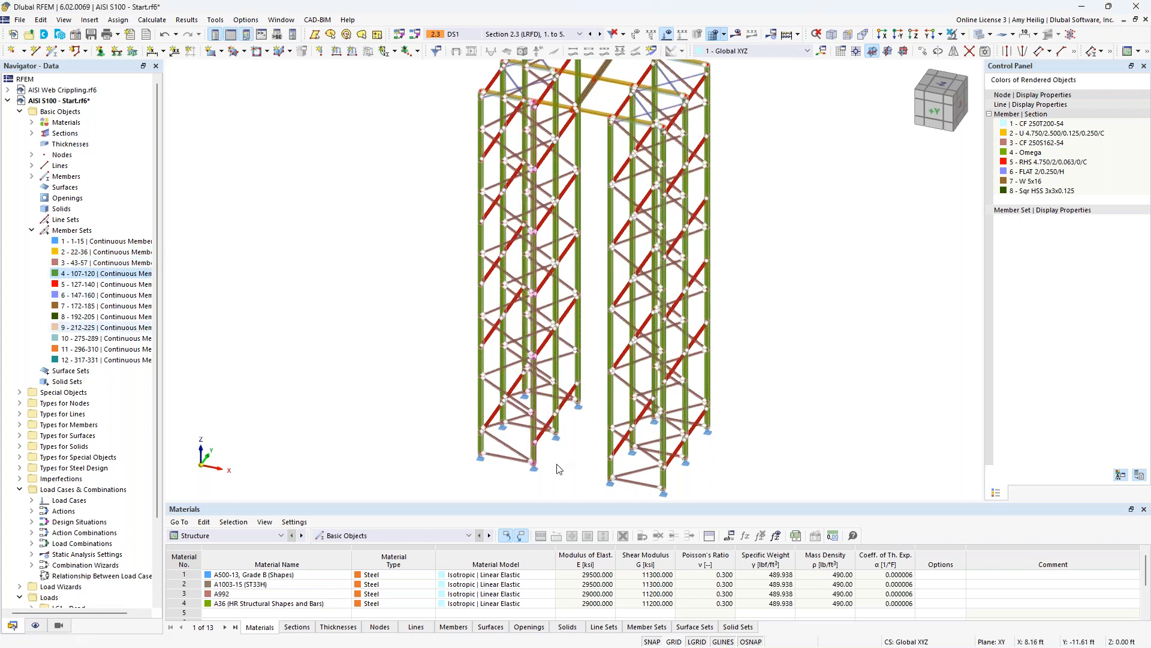
{"action": "left_click", "coordinate": [87, 271]}
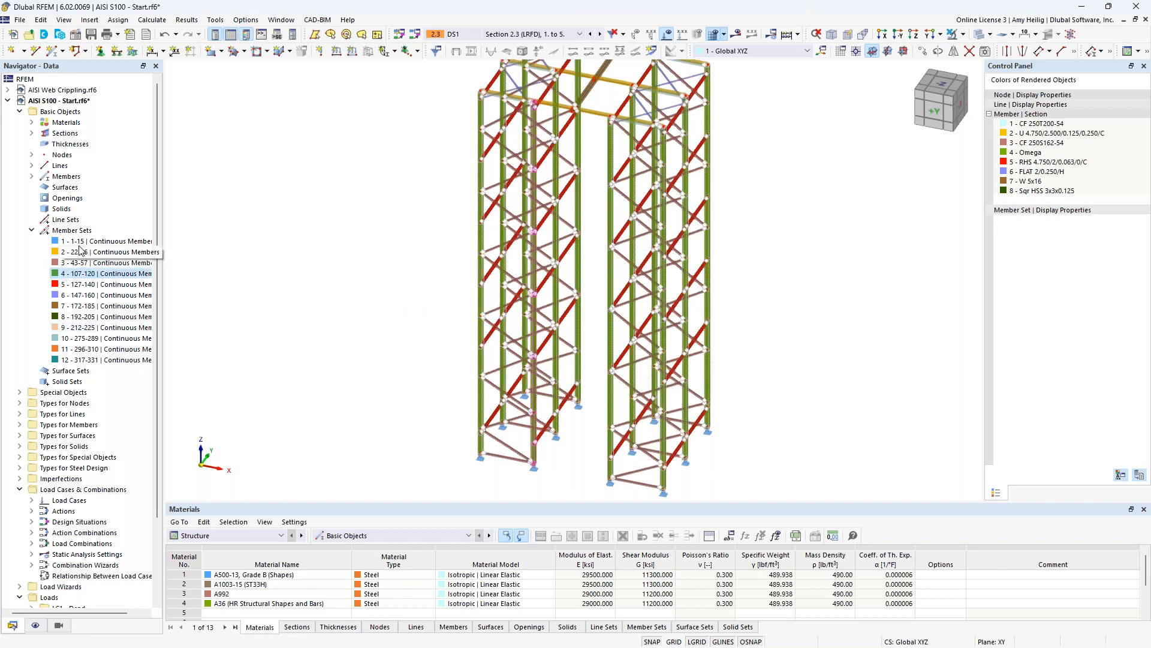
{"action": "left_click", "coordinate": [32, 231]}
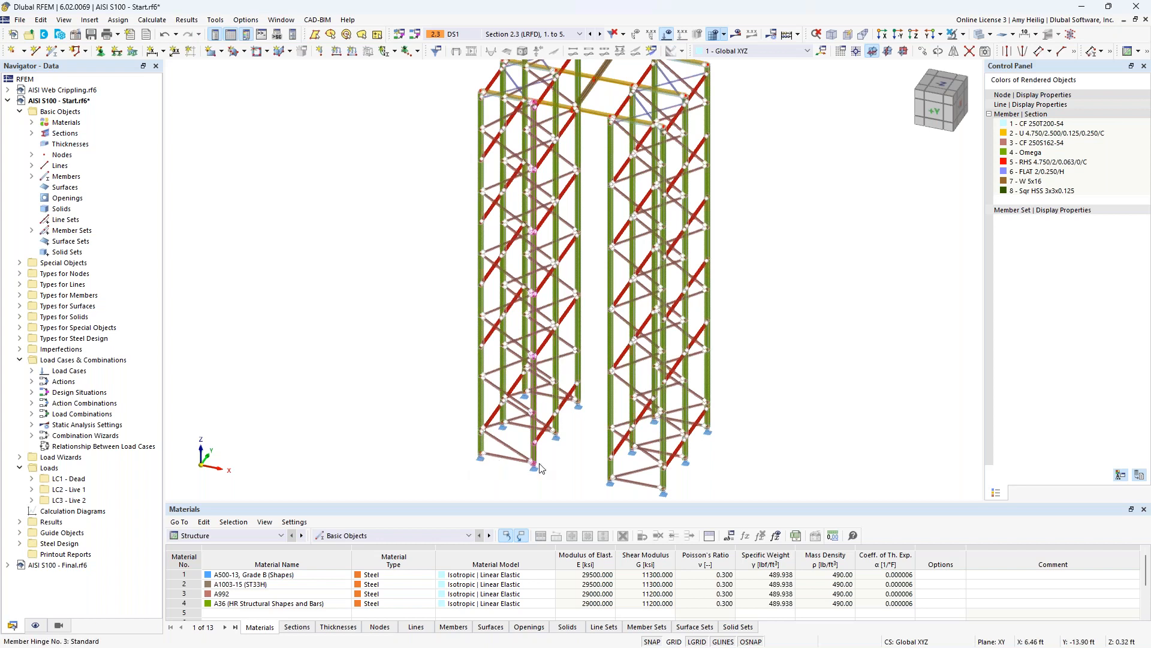
- Open the member hinge definitions and examine the release conditions of hinges 1 and 2, leaving them without changes
{"action": "scroll", "coordinate": [490, 465], "scroll_direction": "up", "scroll_amount": 5}
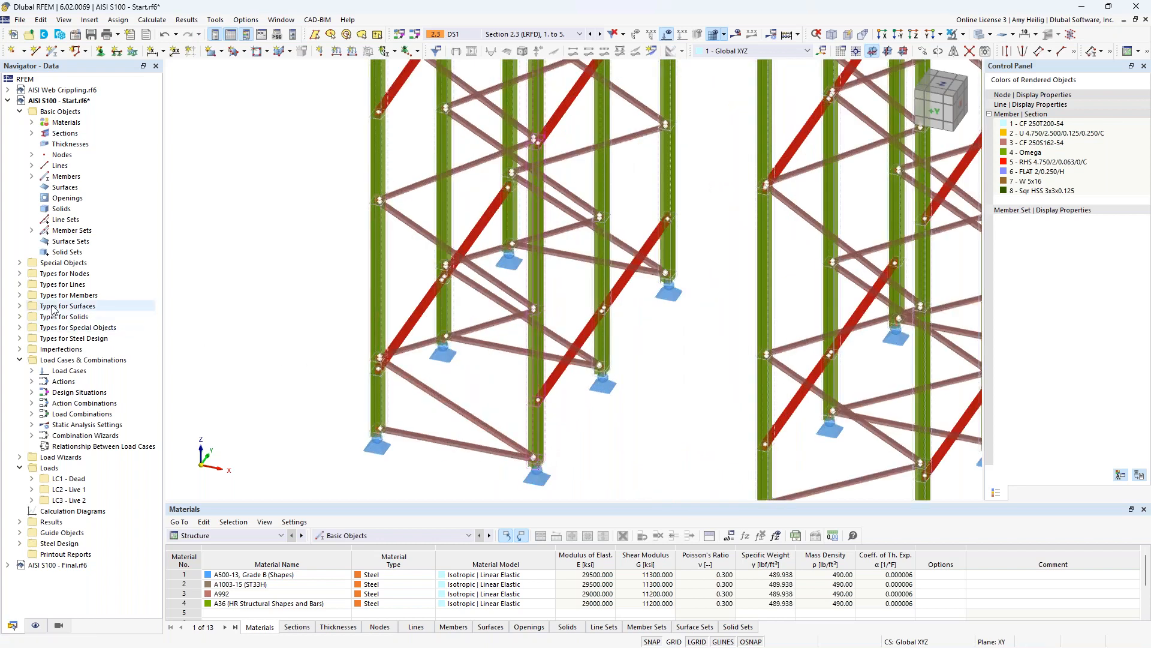
{"action": "left_click", "coordinate": [20, 295]}
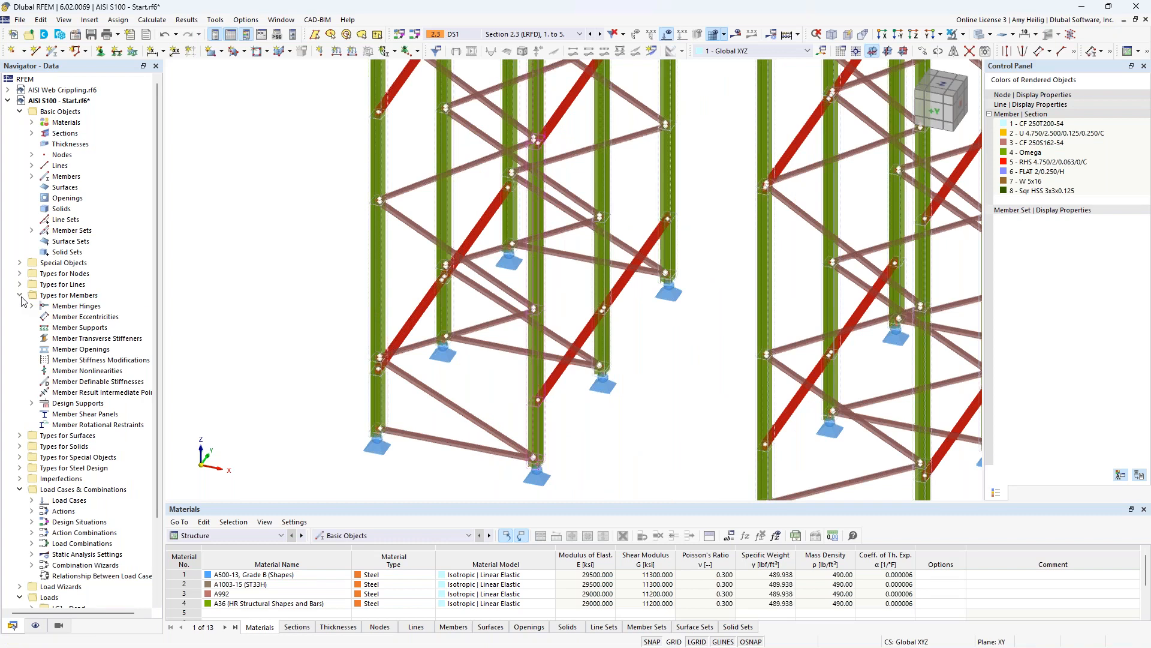
{"action": "left_click", "coordinate": [32, 305]}
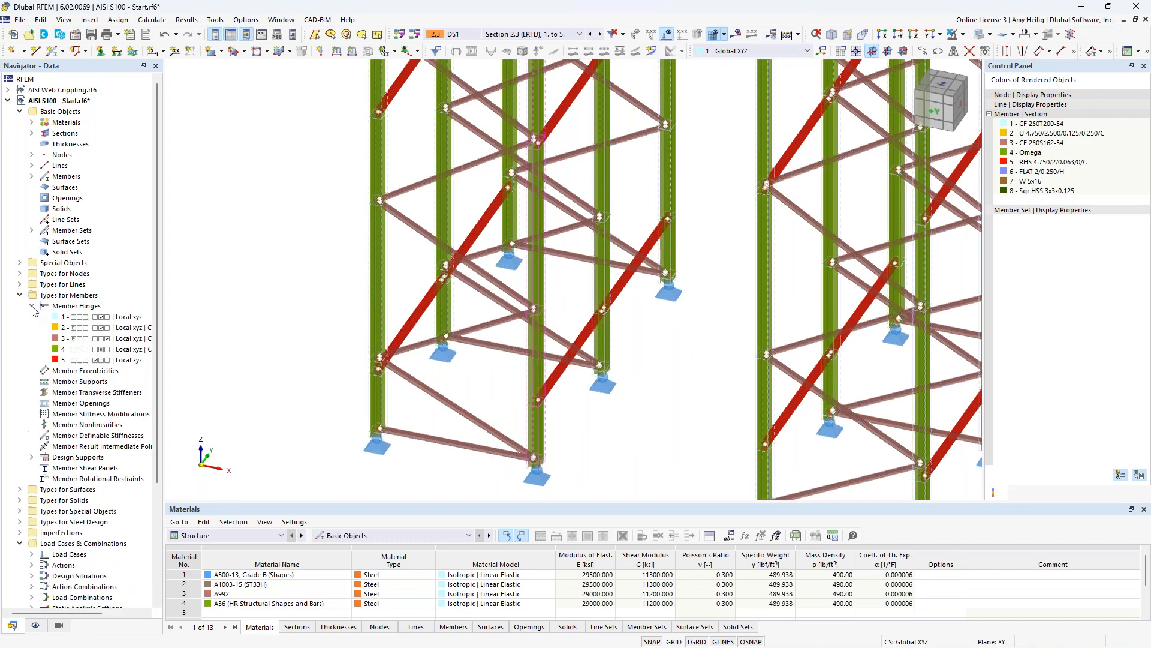
{"action": "right_click", "coordinate": [70, 310]}
{"action": "left_click", "coordinate": [102, 319]}
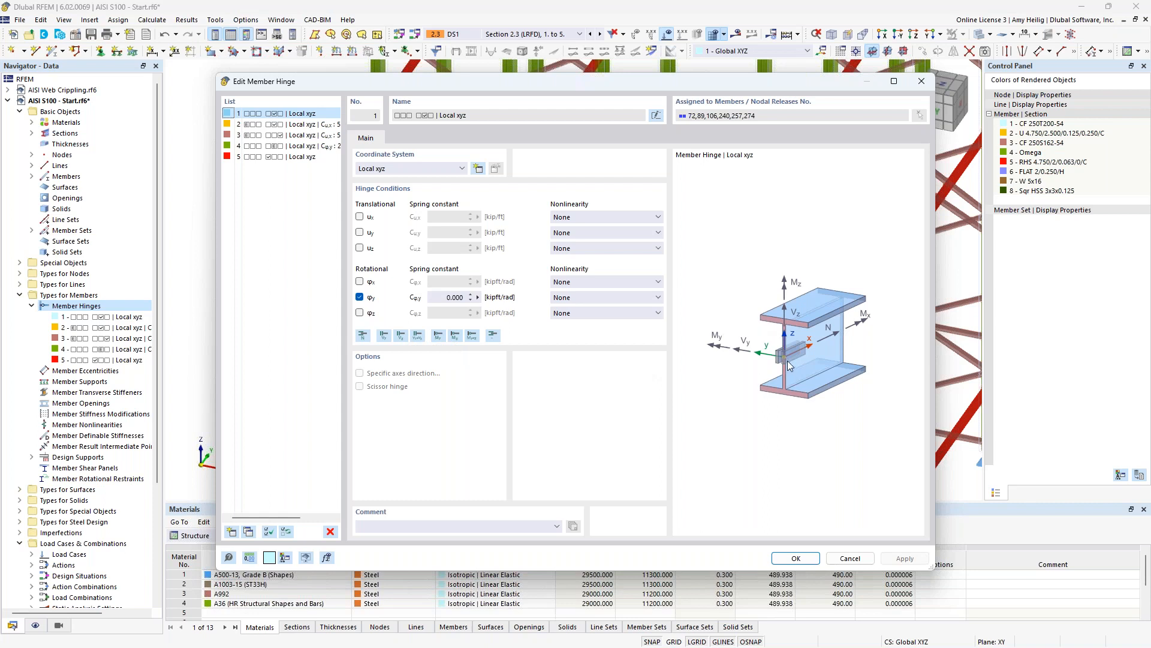
{"action": "left_click", "coordinate": [280, 126]}
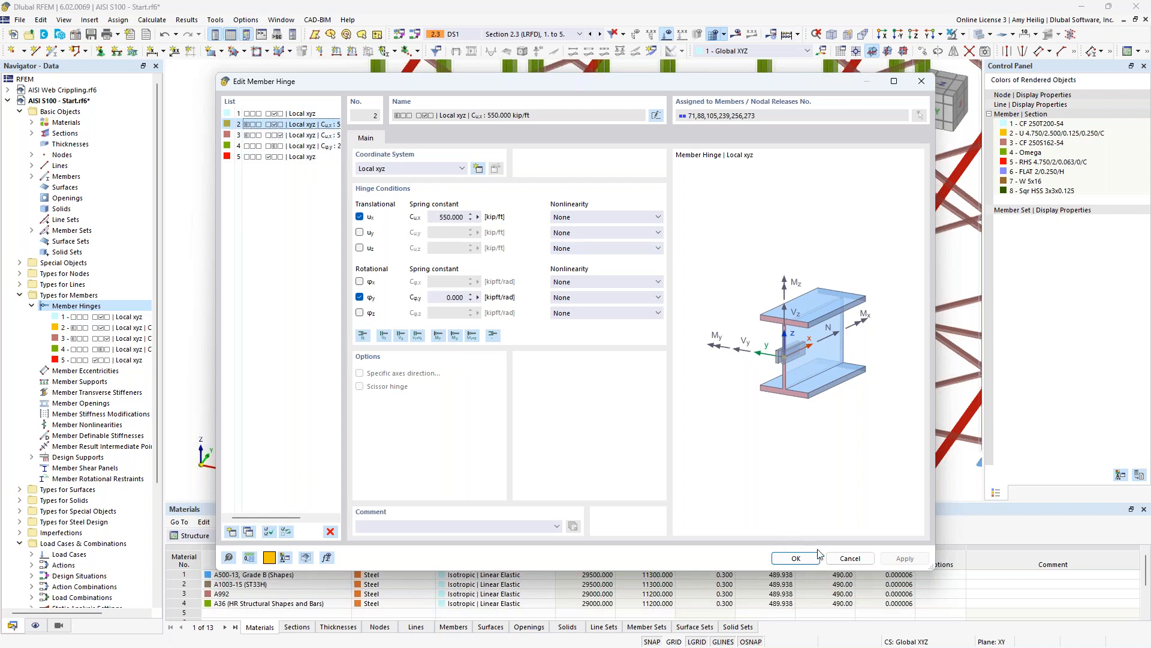
{"action": "left_click", "coordinate": [851, 557]}
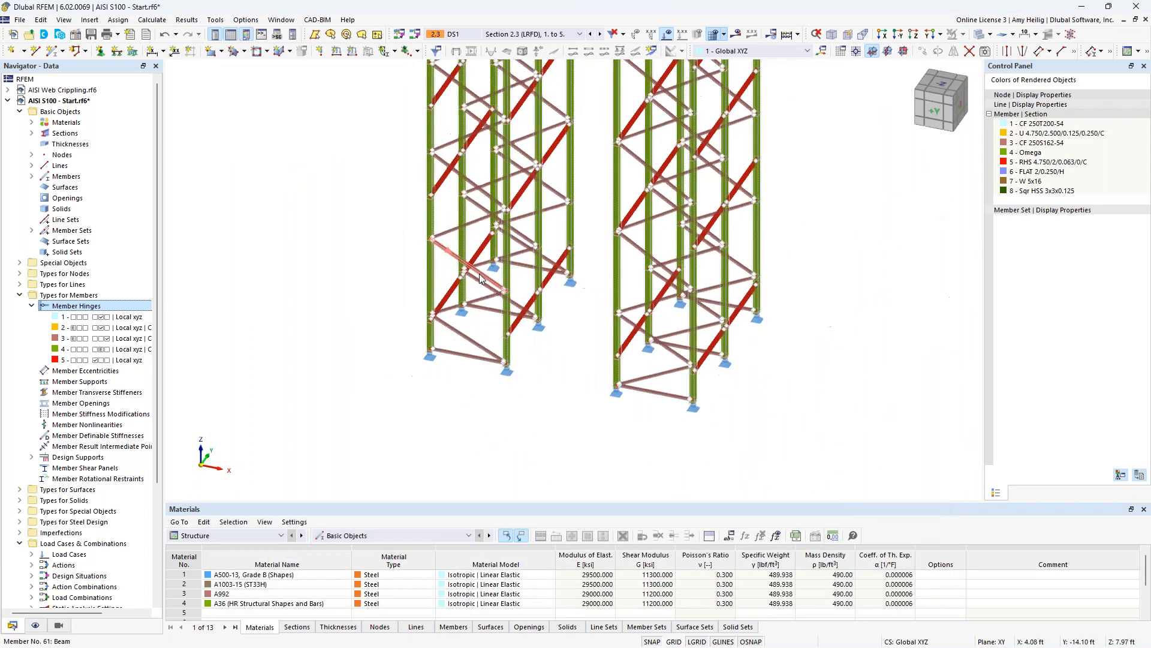
- Highlight member hinges 2 and 3 in the full rack model to see where they are assigned, and collapse the hinge list
{"action": "scroll", "coordinate": [498, 261], "scroll_direction": "down", "scroll_amount": 5}
{"action": "middle_click_drag", "start_coordinate": [523, 244], "coordinate": [540, 369]}
{"action": "left_click", "coordinate": [117, 333]}
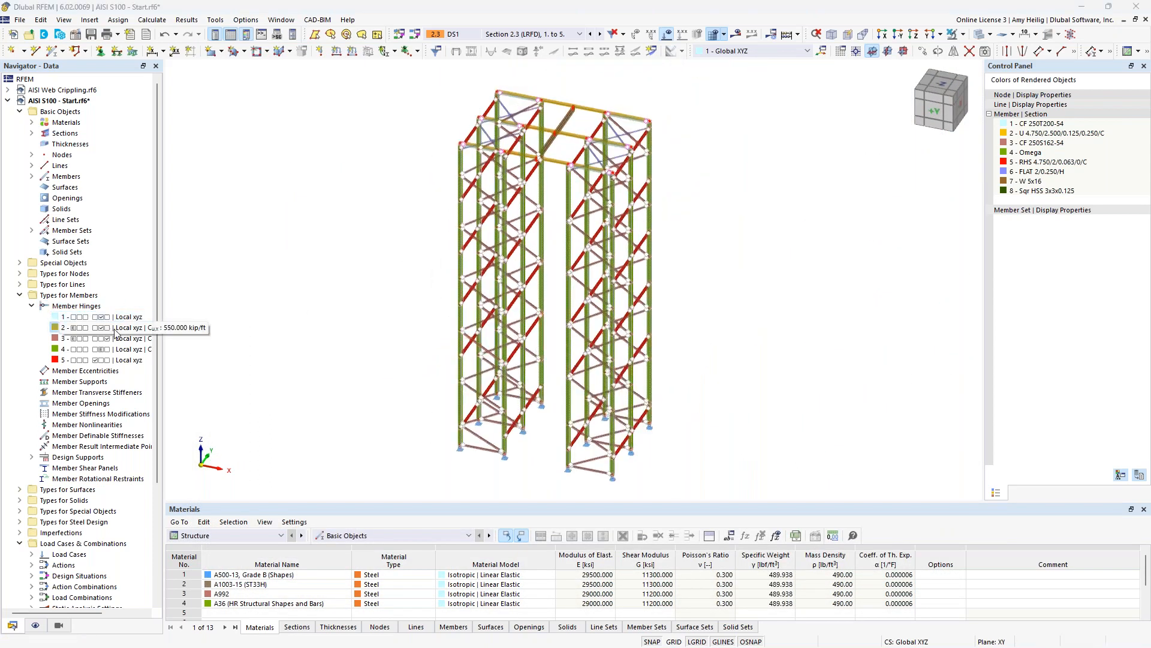
{"action": "left_click", "coordinate": [121, 339]}
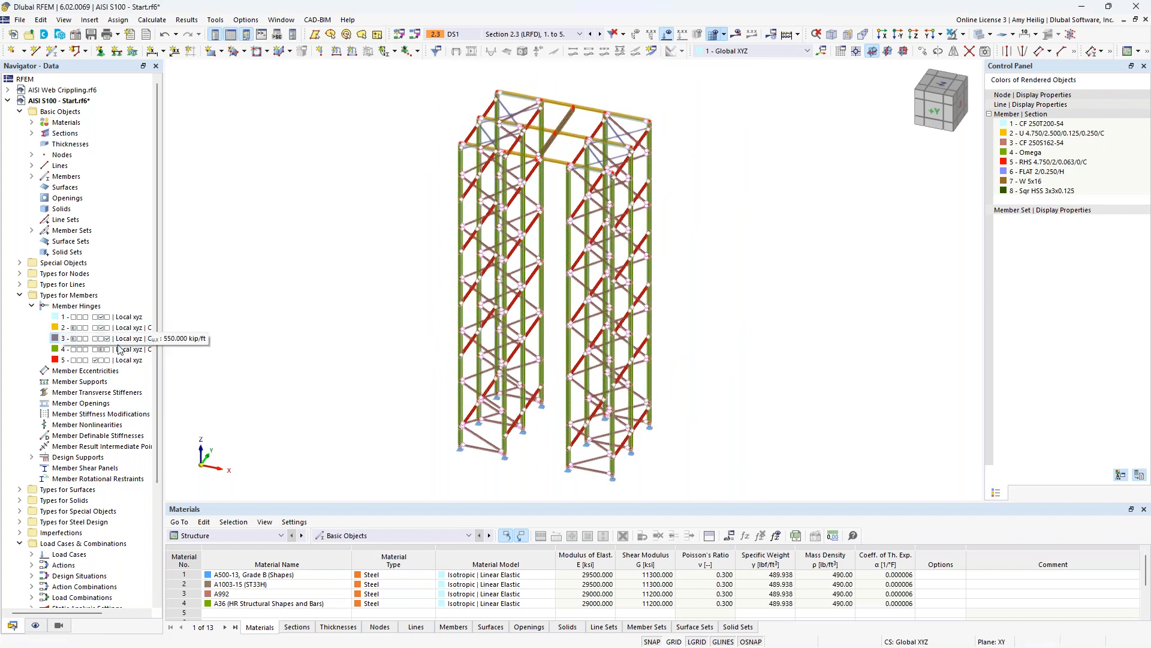
{"action": "left_click", "coordinate": [33, 307]}
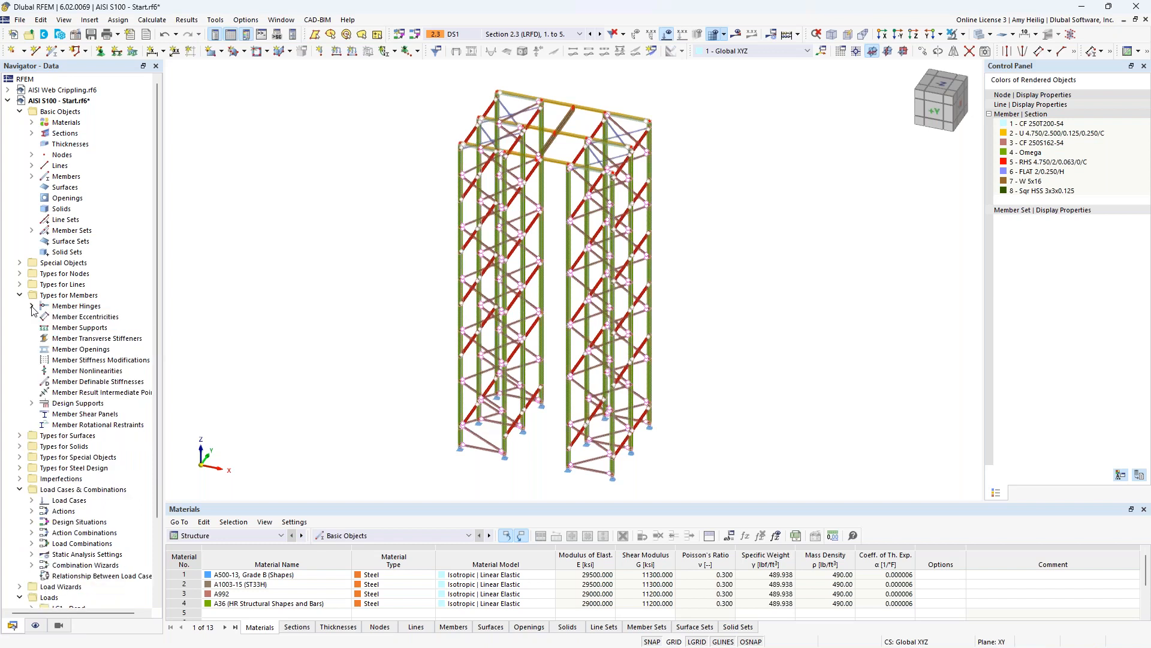
- Open the nodal support at a corner column base and examine its support conditions and the nonlinearity options for rotation about X
{"action": "middle_click_drag", "start_coordinate": [410, 434], "coordinate": [485, 462]}
{"action": "scroll", "coordinate": [514, 483], "scroll_direction": "up", "scroll_amount": 5}
{"action": "scroll", "coordinate": [514, 483], "scroll_direction": "up", "scroll_amount": 2}
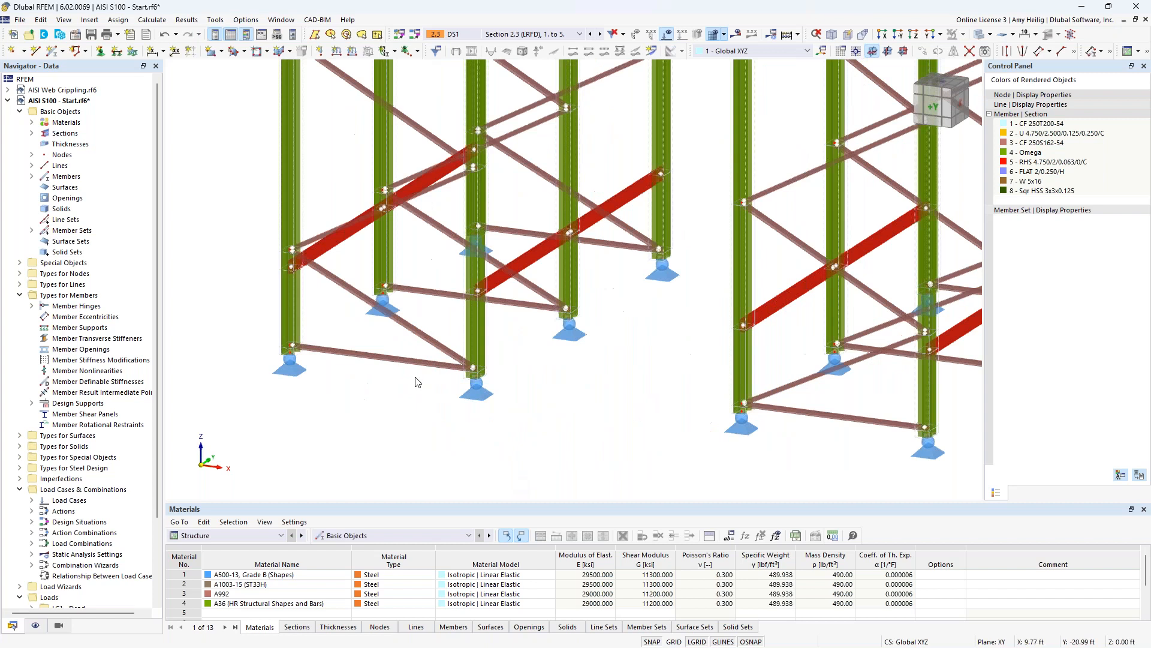
{"action": "left_click", "coordinate": [100, 54]}
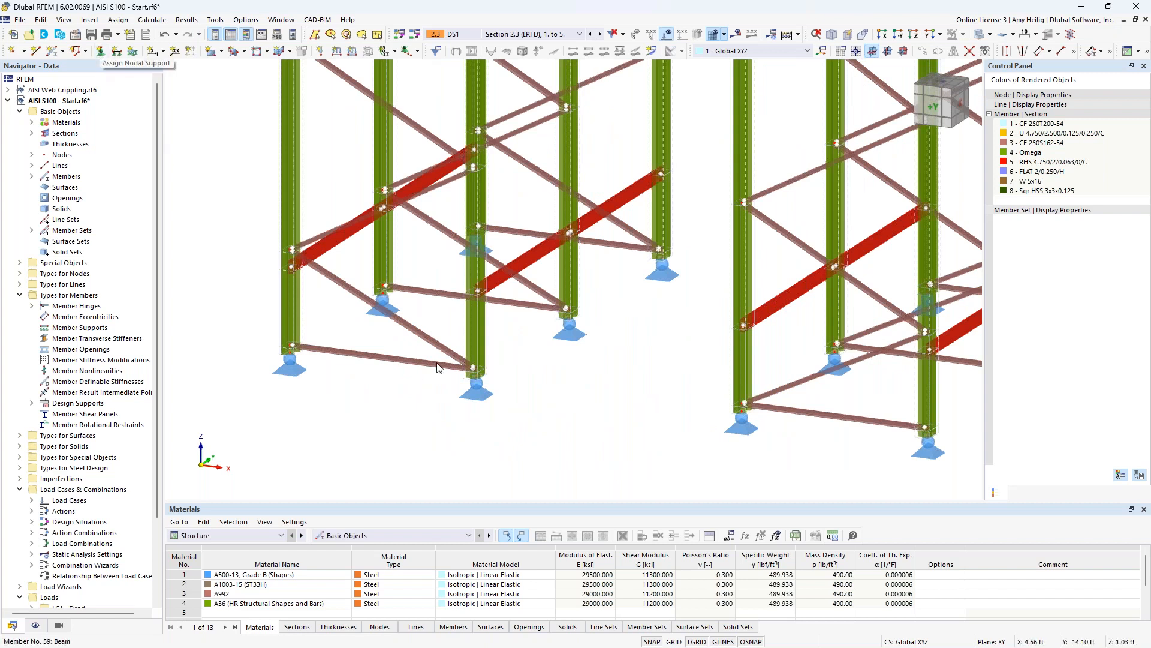
{"action": "left_click", "coordinate": [479, 397]}
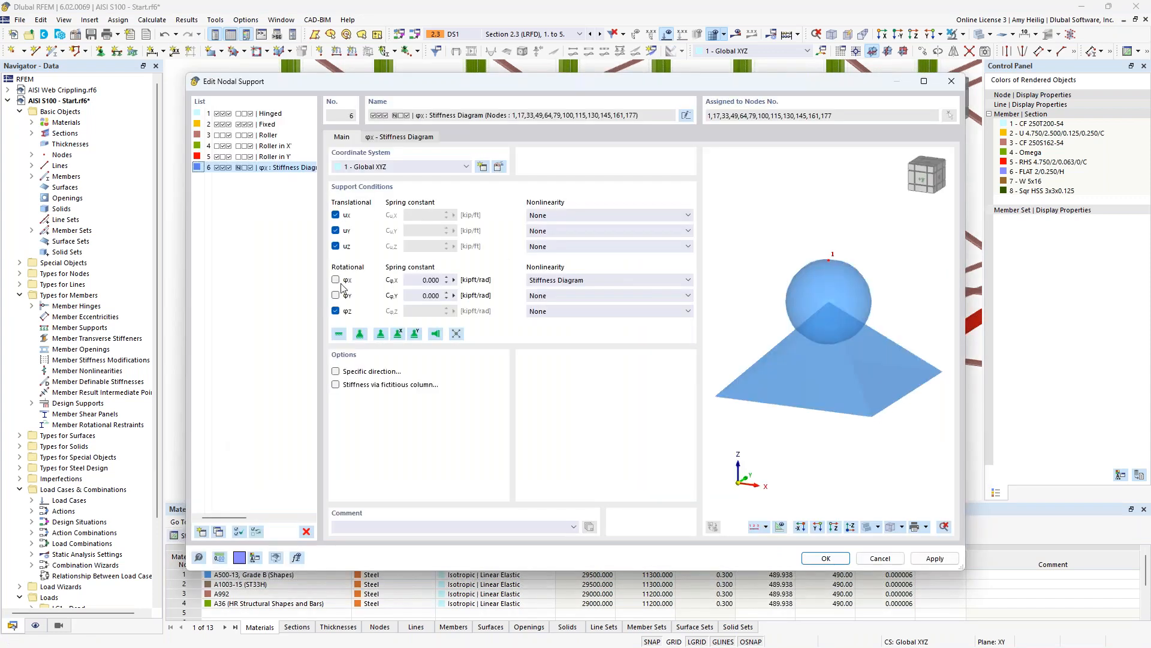
{"action": "left_click_drag", "start_coordinate": [414, 81], "coordinate": [487, 76]}
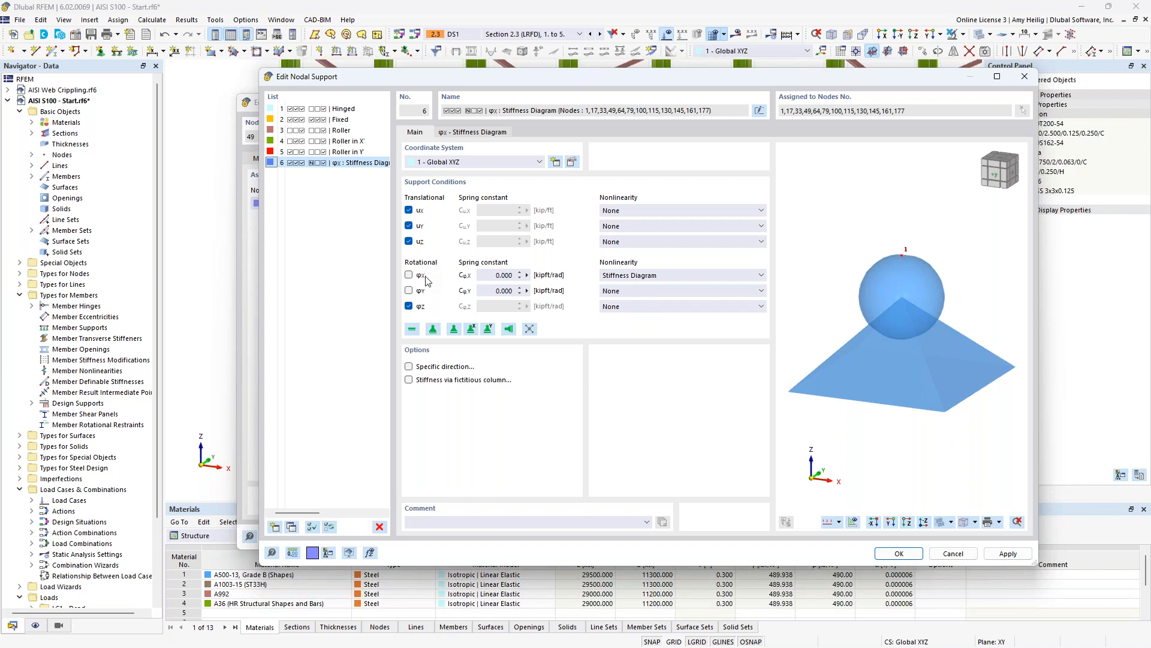
{"action": "left_click", "coordinate": [623, 276]}
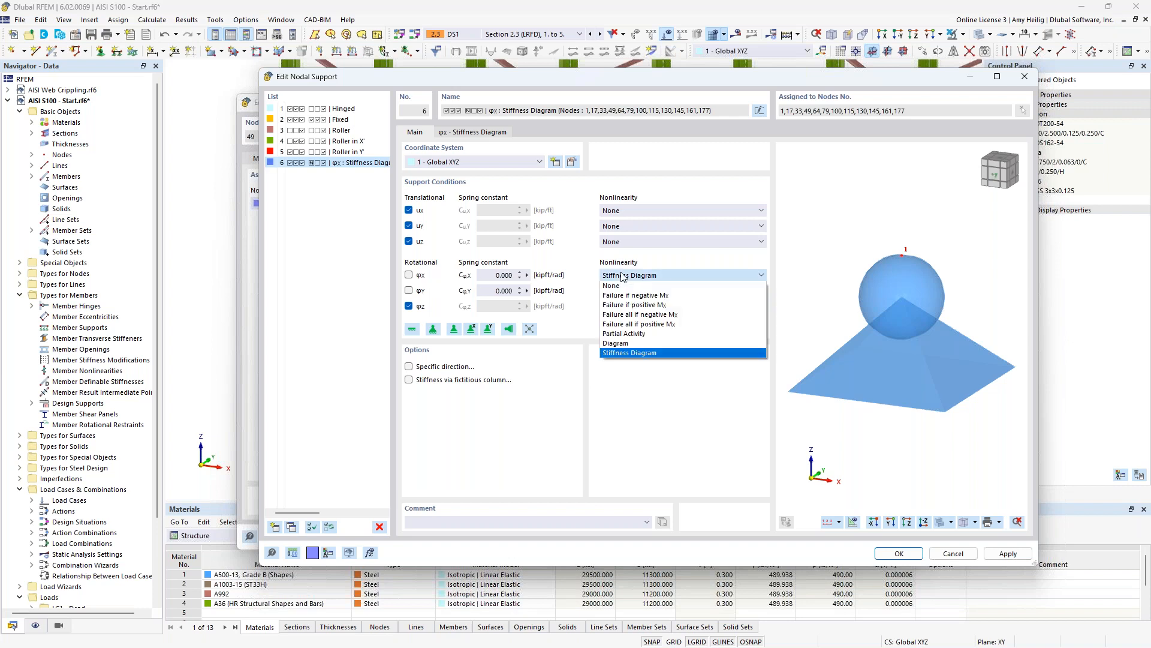
{"action": "left_click", "coordinate": [646, 382]}
- Examine the column base support's φX stiffness diagram, and leave the support and node without changes
{"action": "left_click", "coordinate": [481, 133]}
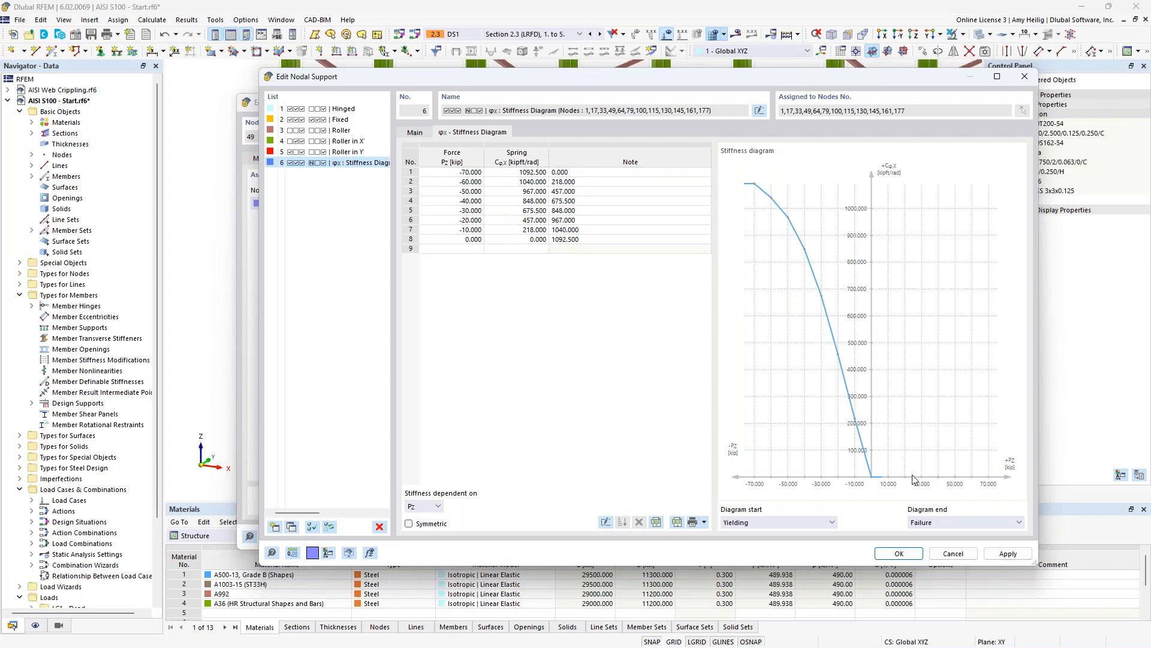
{"action": "left_click", "coordinate": [957, 554]}
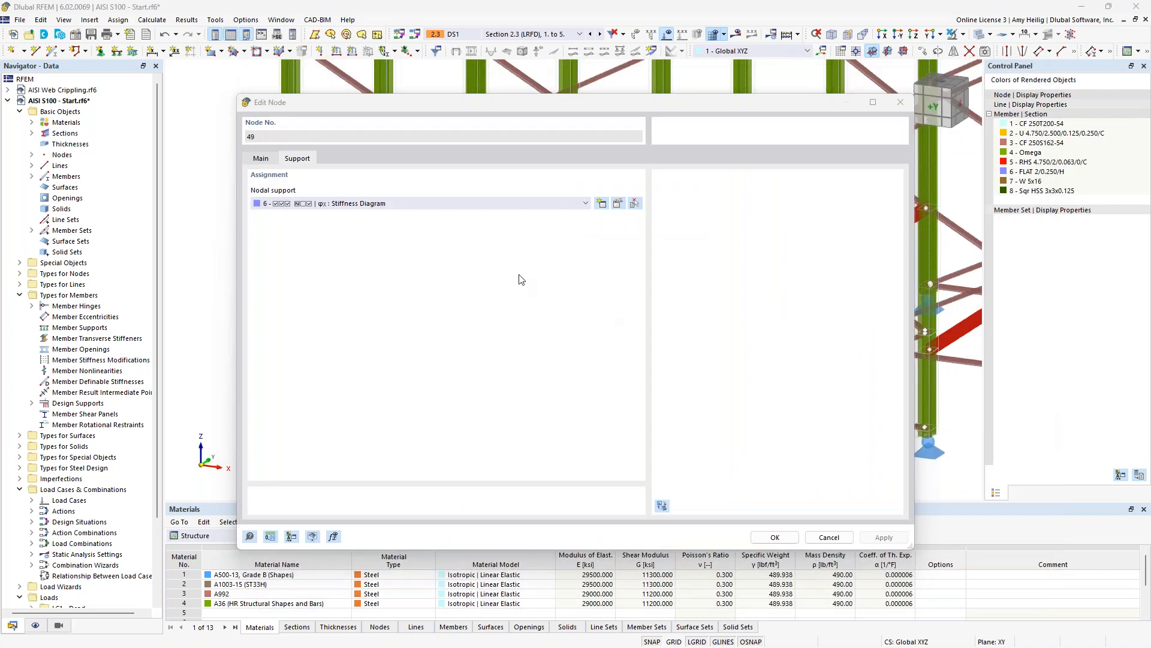
{"action": "left_click", "coordinate": [830, 536]}
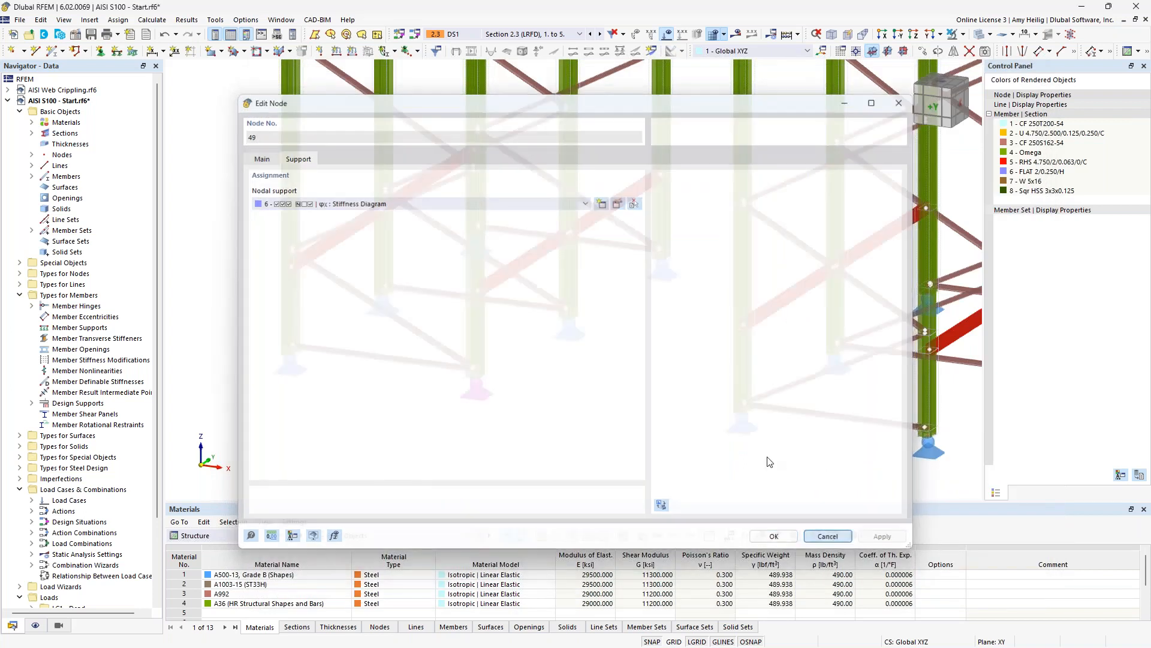
- Make LC1 Dead the current load case and review its self-weight settings and the available action categories
{"action": "middle_click_drag", "start_coordinate": [624, 375], "coordinate": [597, 391], "text": "ctrl"}
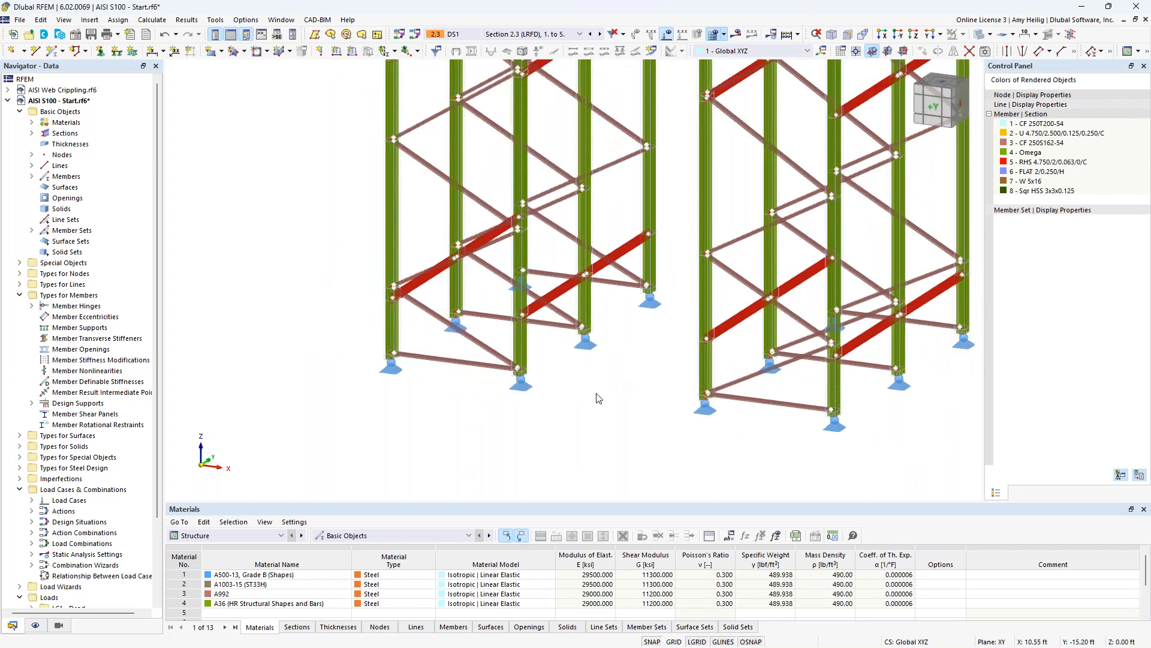
{"action": "scroll", "coordinate": [601, 391], "scroll_direction": "down", "scroll_amount": 5}
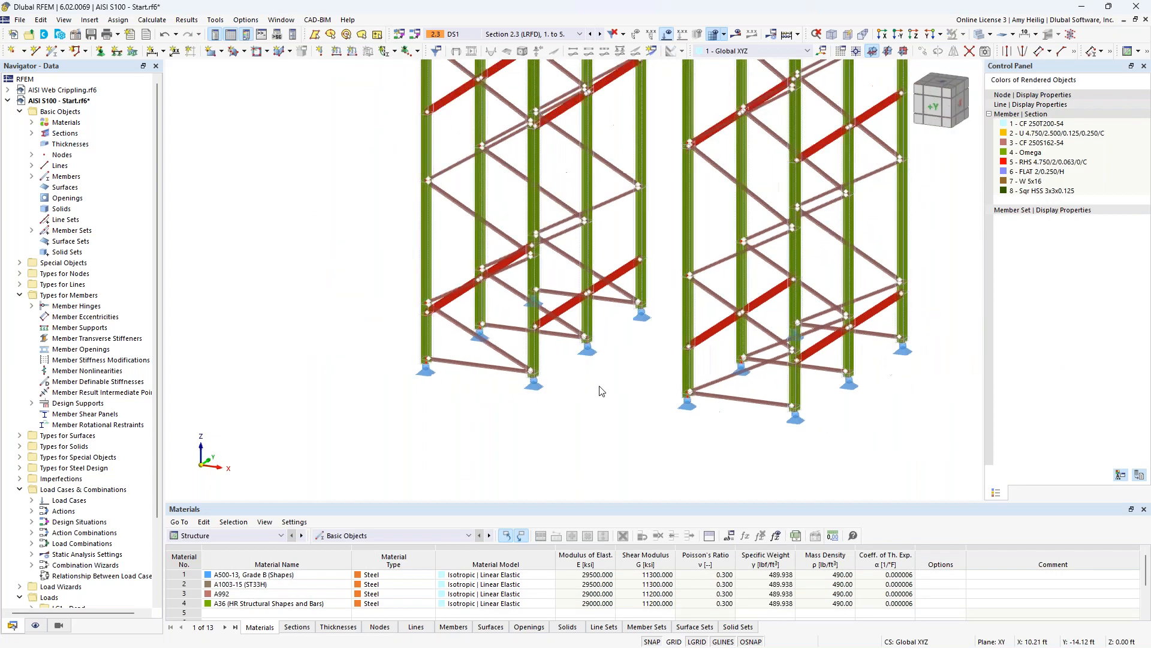
{"action": "middle_click_drag", "start_coordinate": [613, 334], "coordinate": [560, 402]}
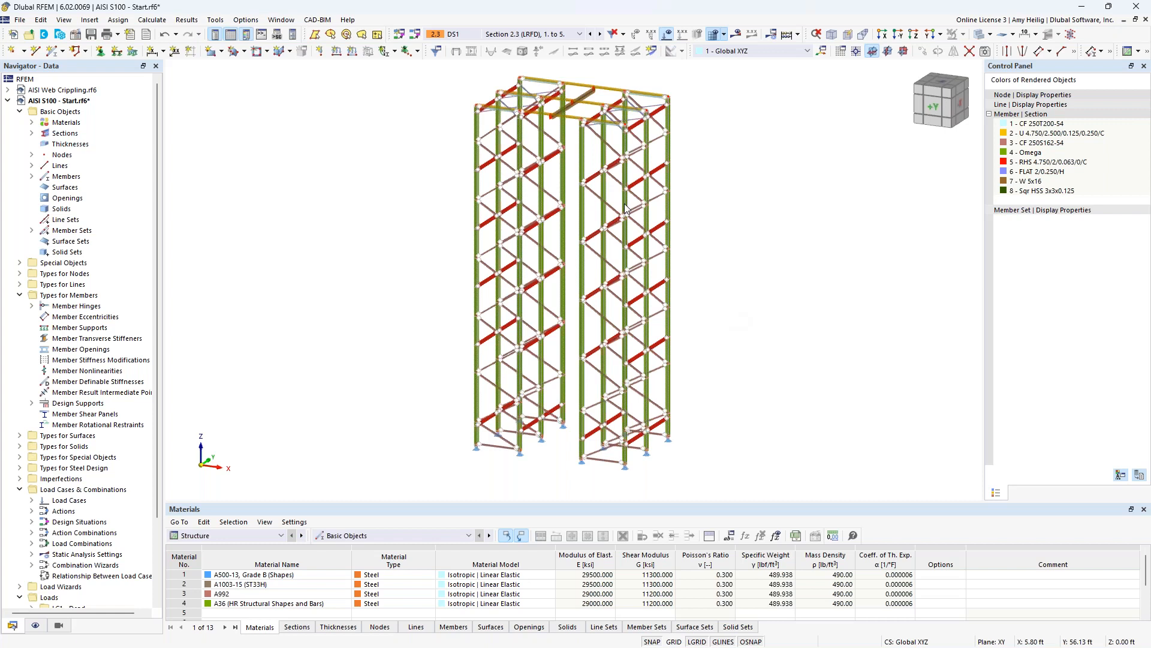
{"action": "left_click", "coordinate": [503, 35]}
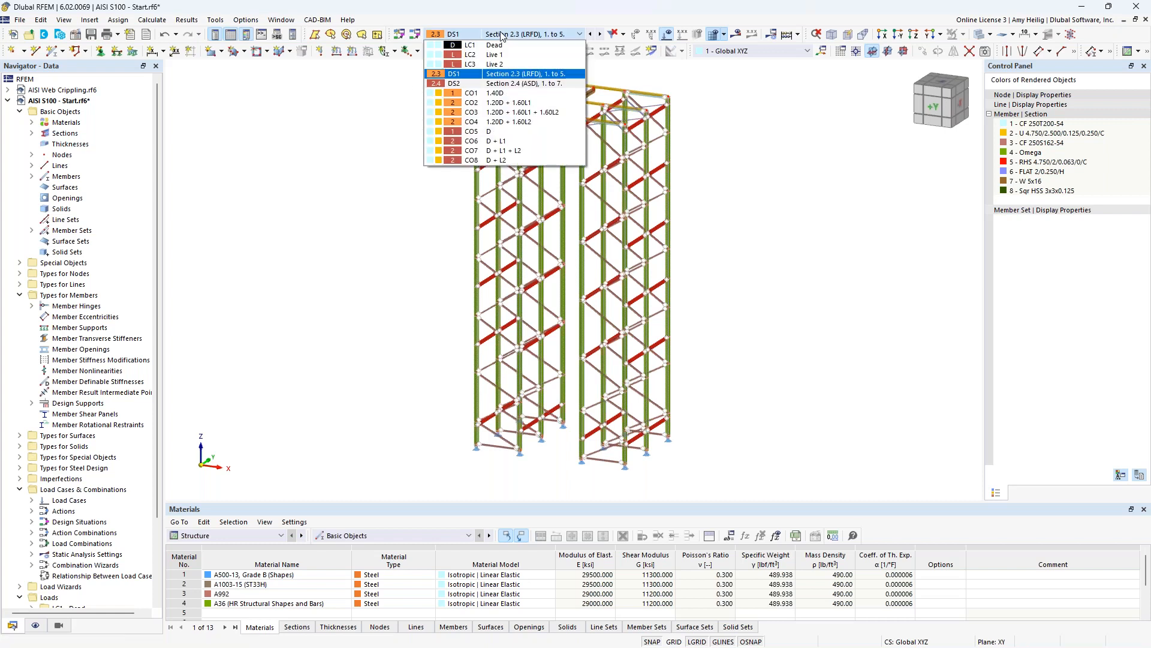
{"action": "left_click", "coordinate": [501, 45]}
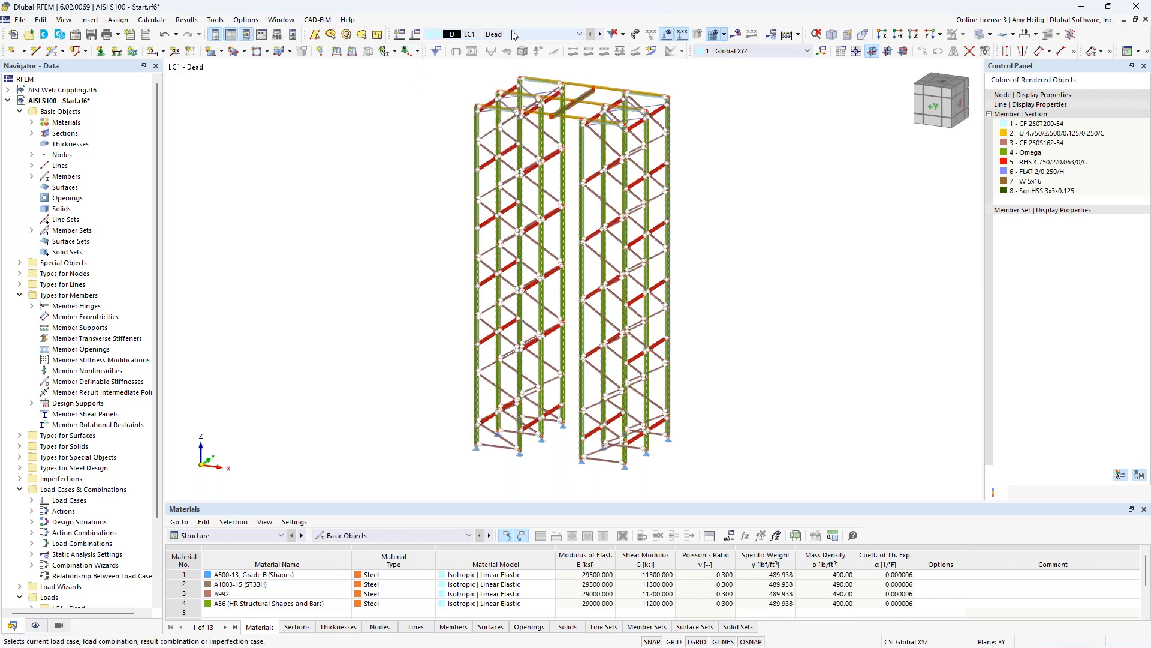
{"action": "left_click", "coordinate": [415, 36]}
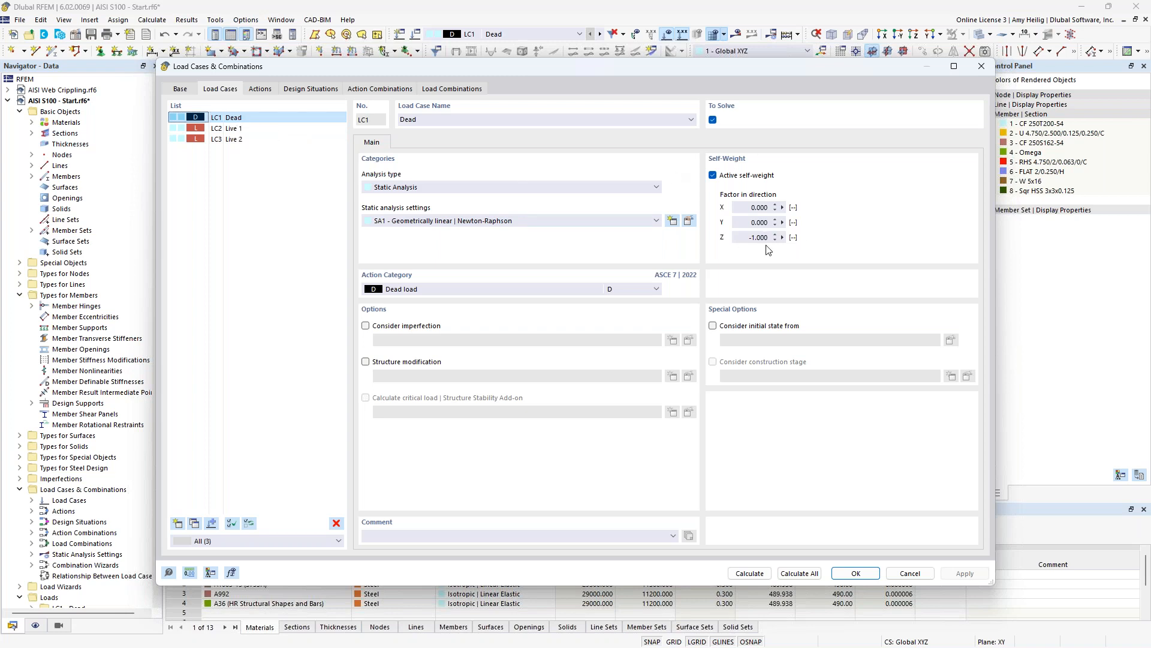
{"action": "left_click", "coordinate": [570, 289]}
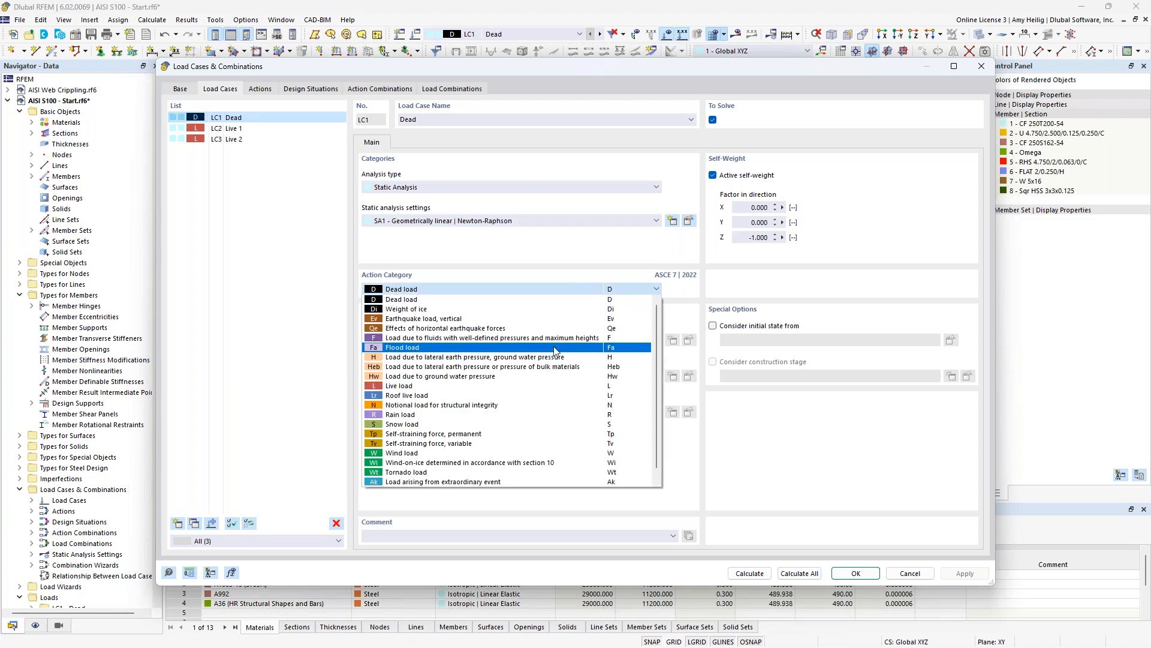
{"action": "left_click", "coordinate": [533, 247]}
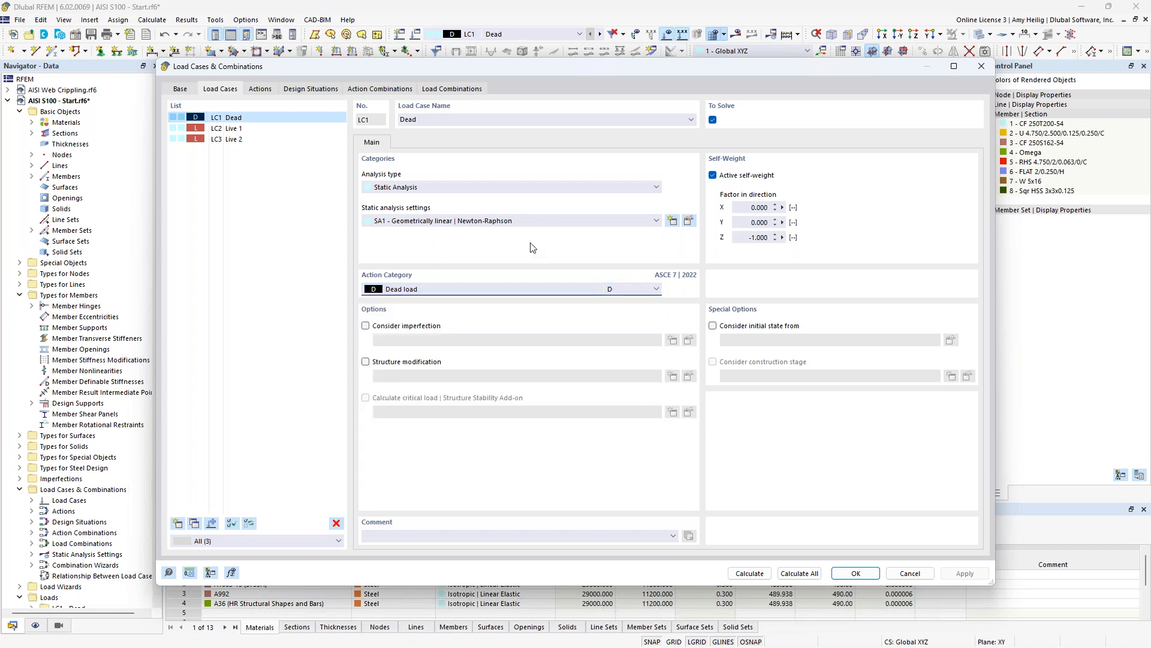
- Check the load combination standard and the available standard groups, keeping ASCE 7 with the 2022 edition
{"action": "left_click", "coordinate": [180, 89]}
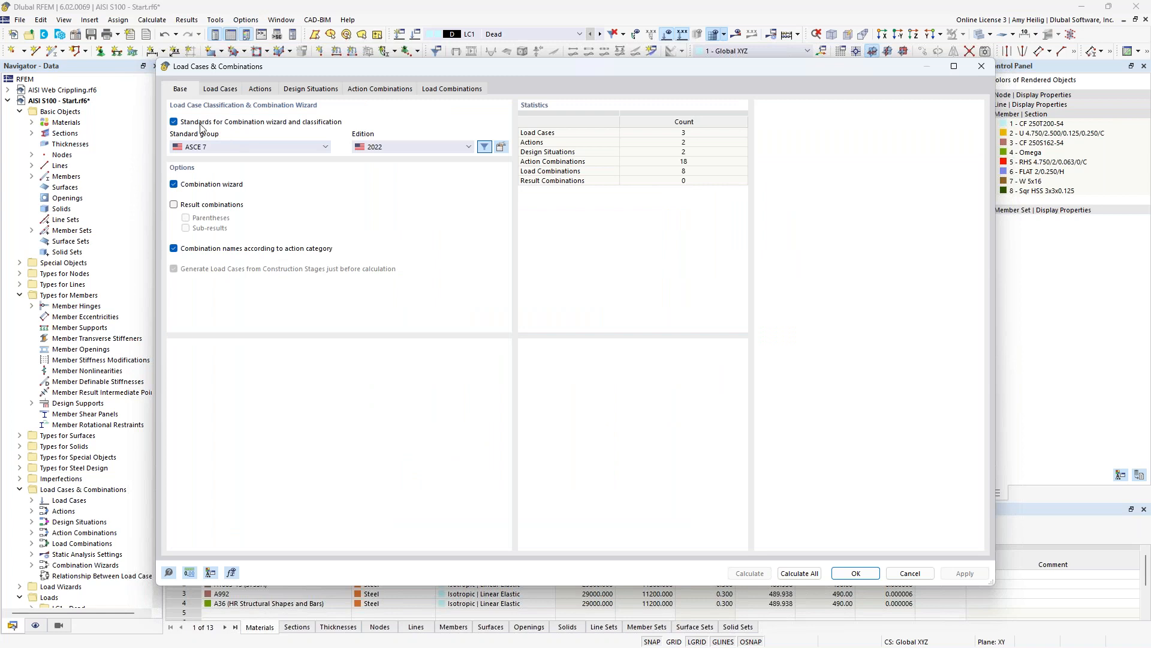
{"action": "left_click", "coordinate": [232, 150]}
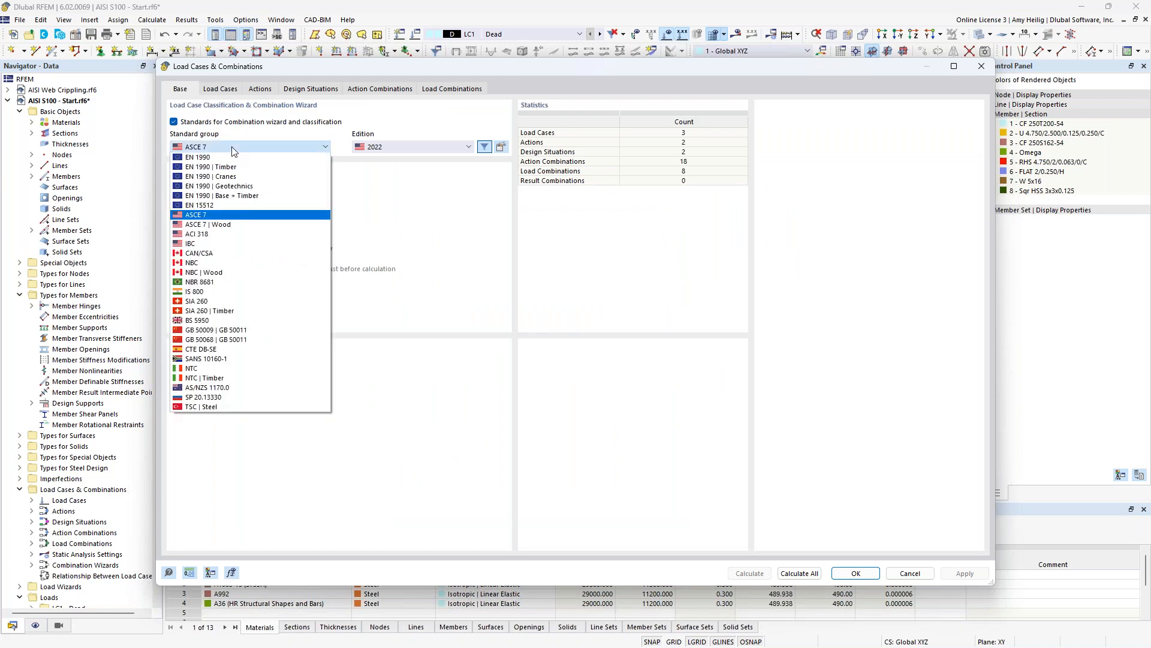
{"action": "left_click", "coordinate": [379, 222]}
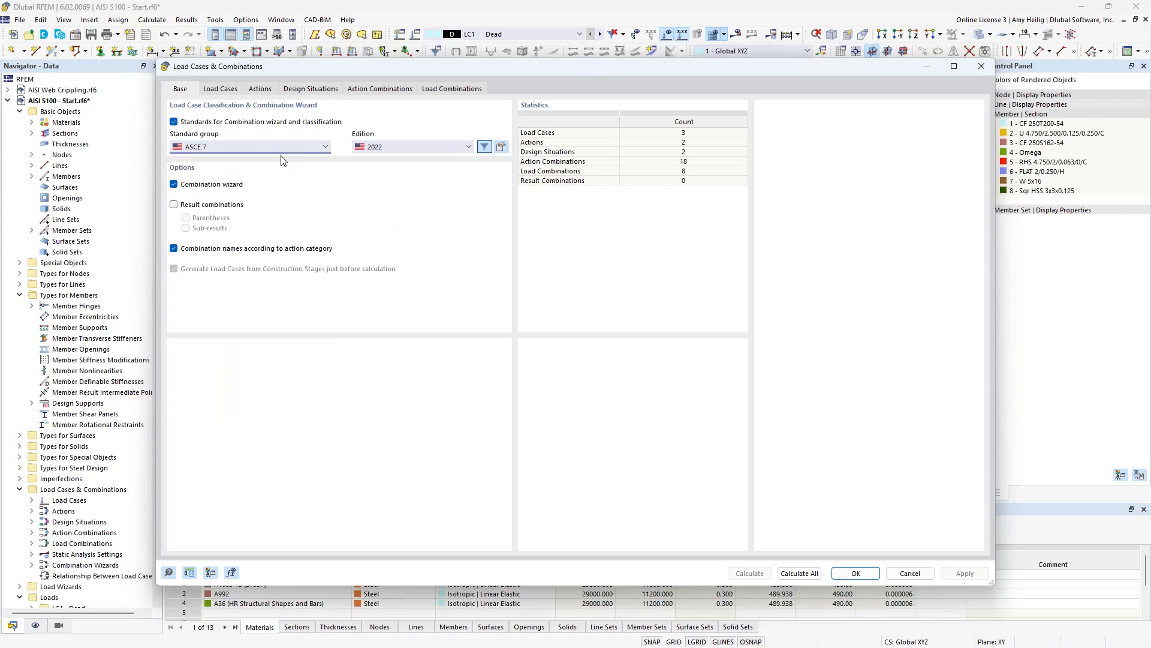
- Review the settings of load cases LC2 Live 1 and LC3 Live 2, and close the load case definitions
{"action": "left_click", "coordinate": [232, 91]}
{"action": "left_click", "coordinate": [231, 129]}
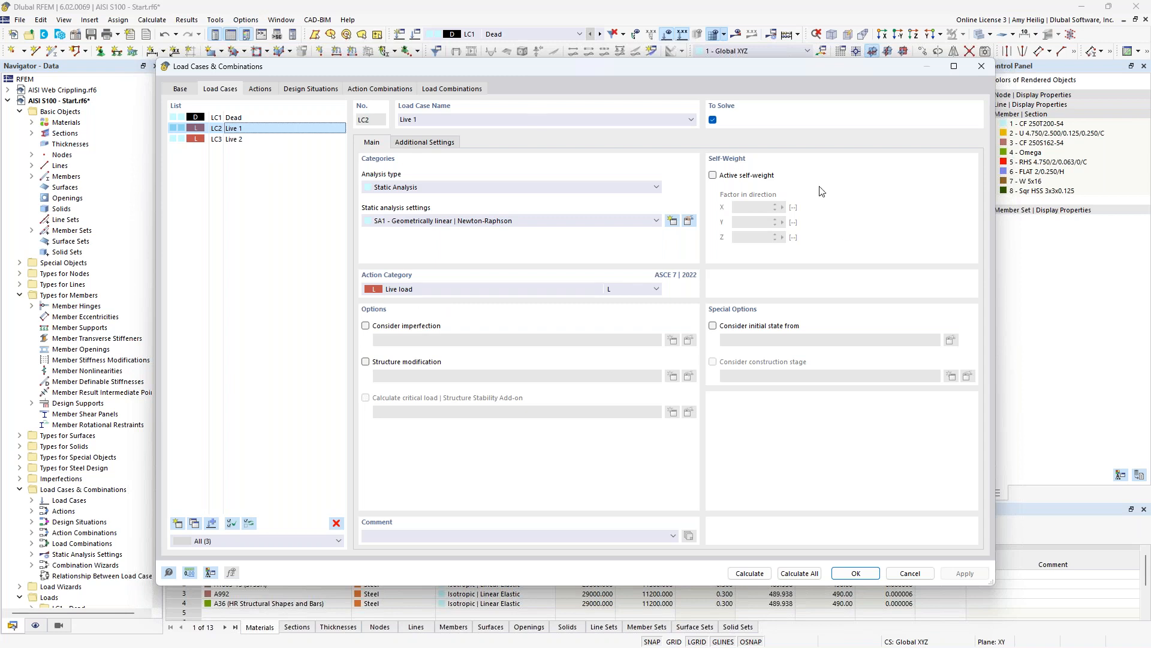
{"action": "left_click", "coordinate": [231, 139]}
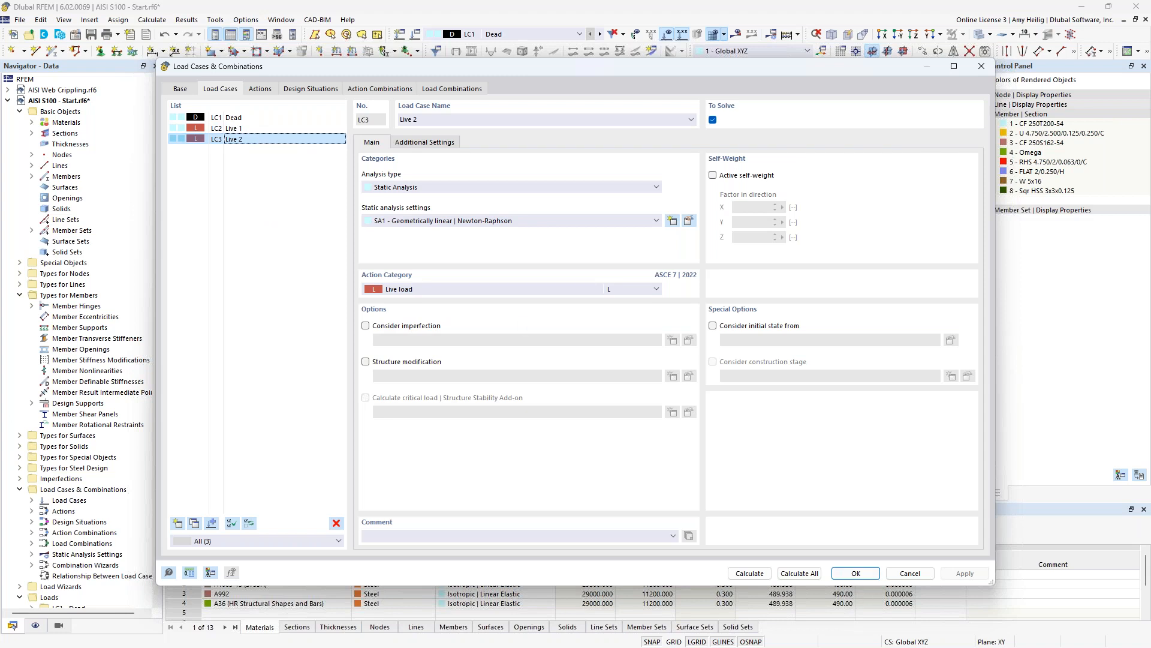
{"action": "left_click", "coordinate": [855, 573]}
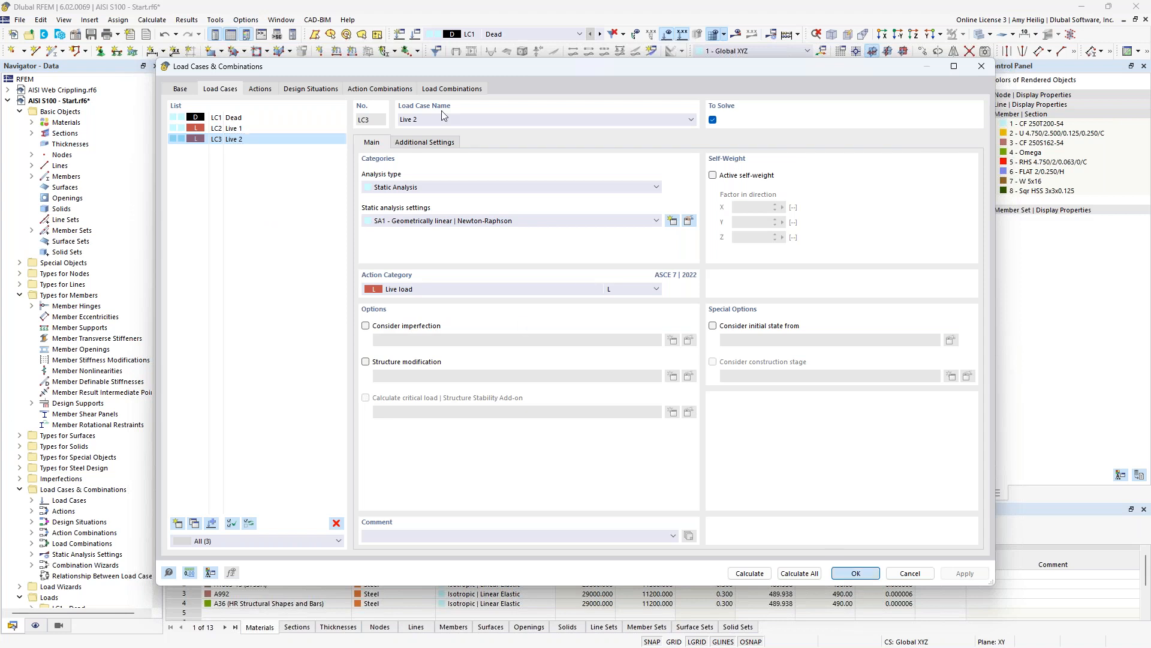
- Display load case LC1 Dead on the rack model, followed by LC2 Live 1, to inspect the applied member loads
{"action": "left_click", "coordinate": [502, 35]}
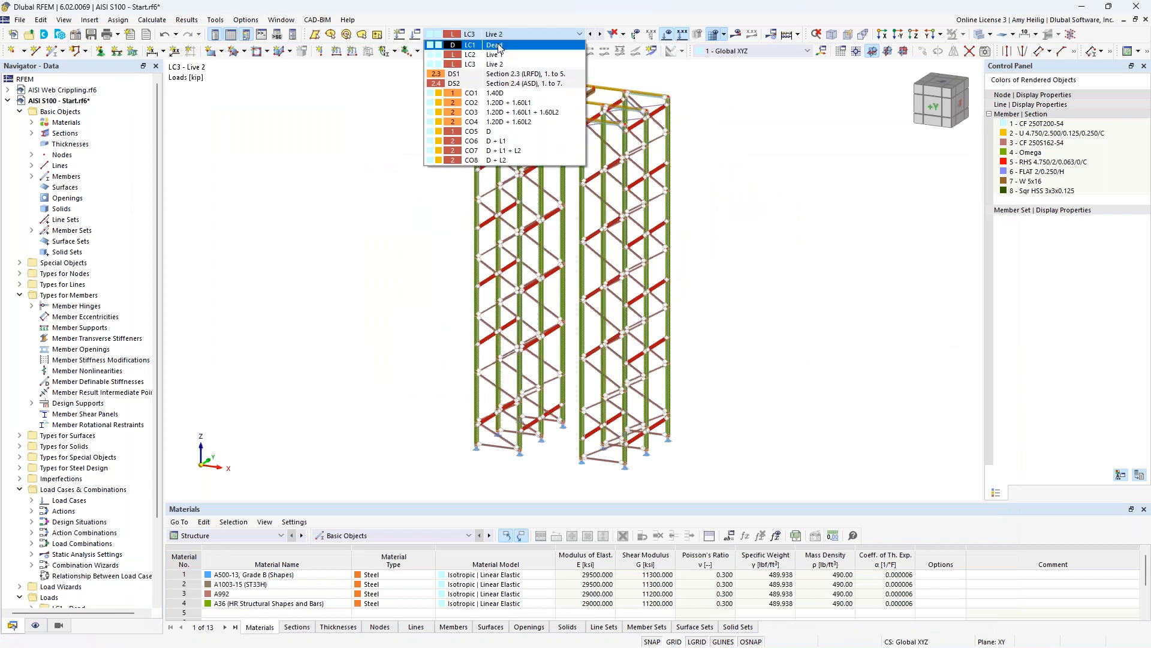
{"action": "left_click", "coordinate": [498, 44]}
{"action": "middle_click_drag", "start_coordinate": [730, 251], "coordinate": [705, 272]}
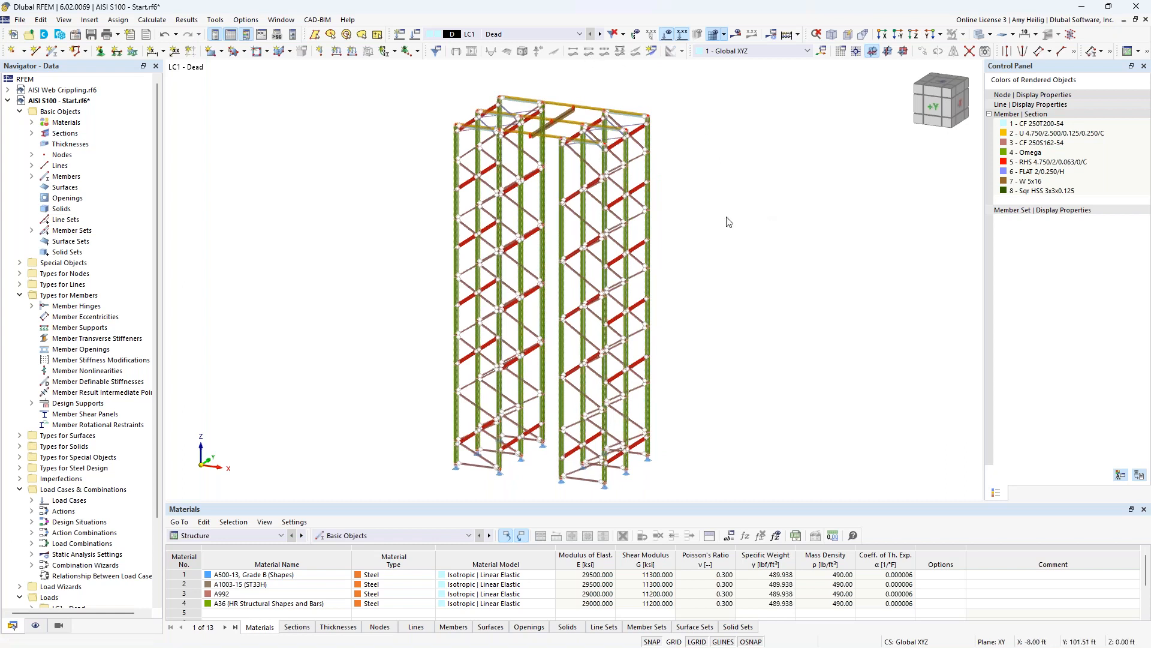
{"action": "left_click", "coordinate": [600, 34]}
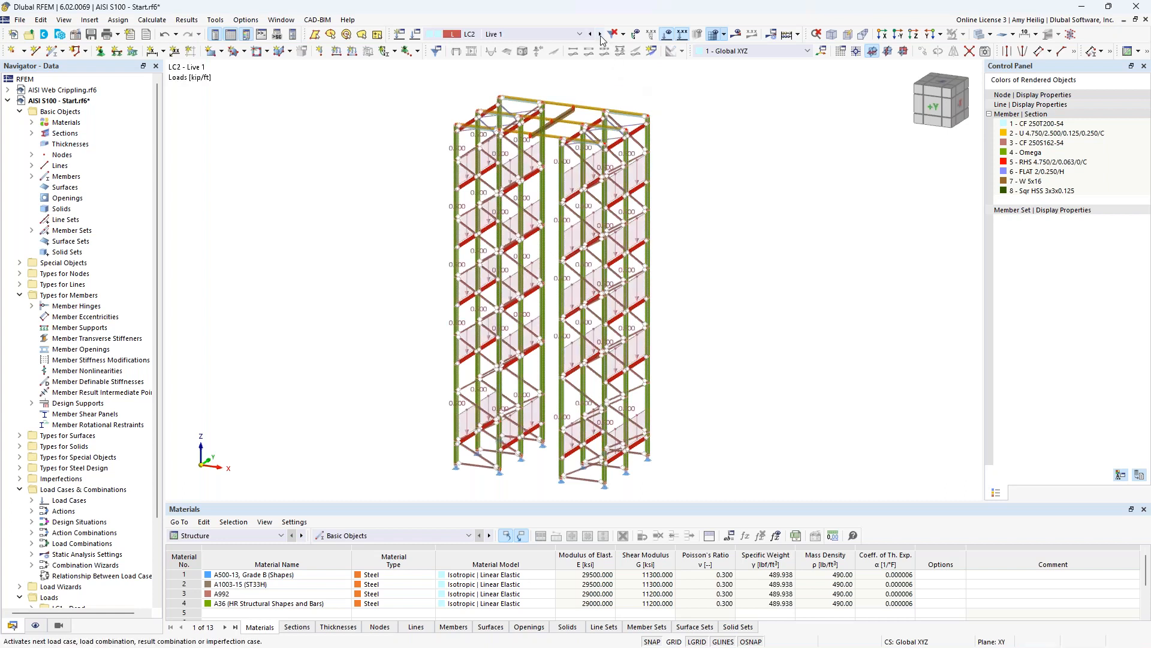
{"action": "middle_click_drag", "start_coordinate": [738, 274], "coordinate": [723, 259], "text": "ctrl"}
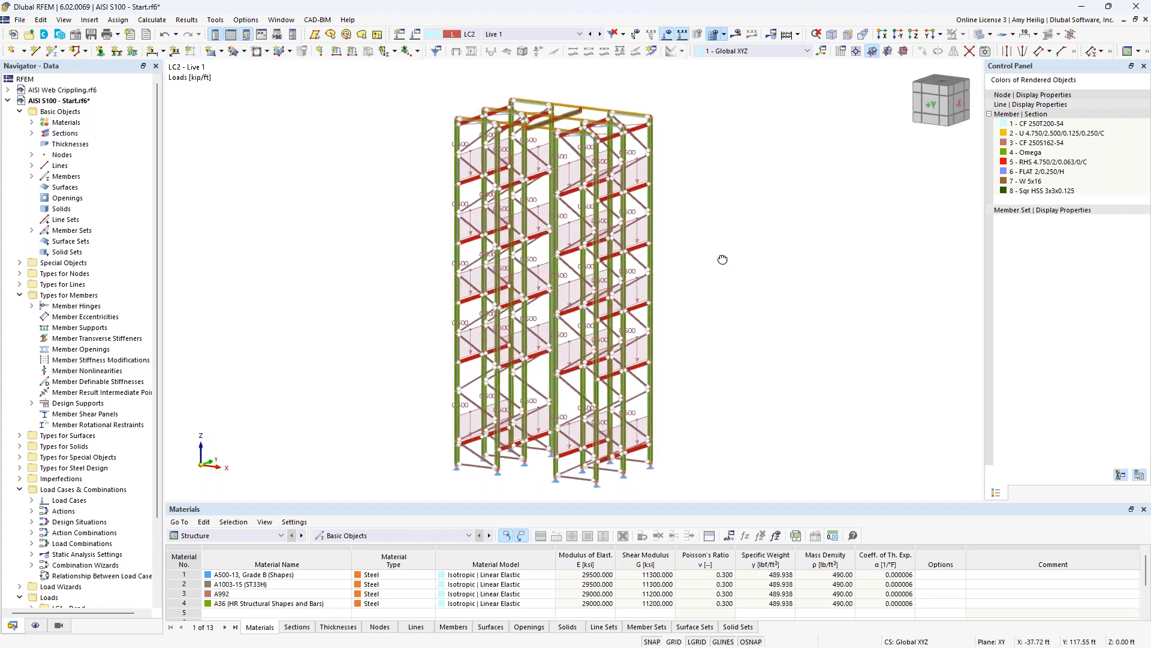
- Switch the rack model to the transparent wireframe display to inspect the LC2 Live 1 member loads
{"action": "left_click", "coordinate": [978, 35]}
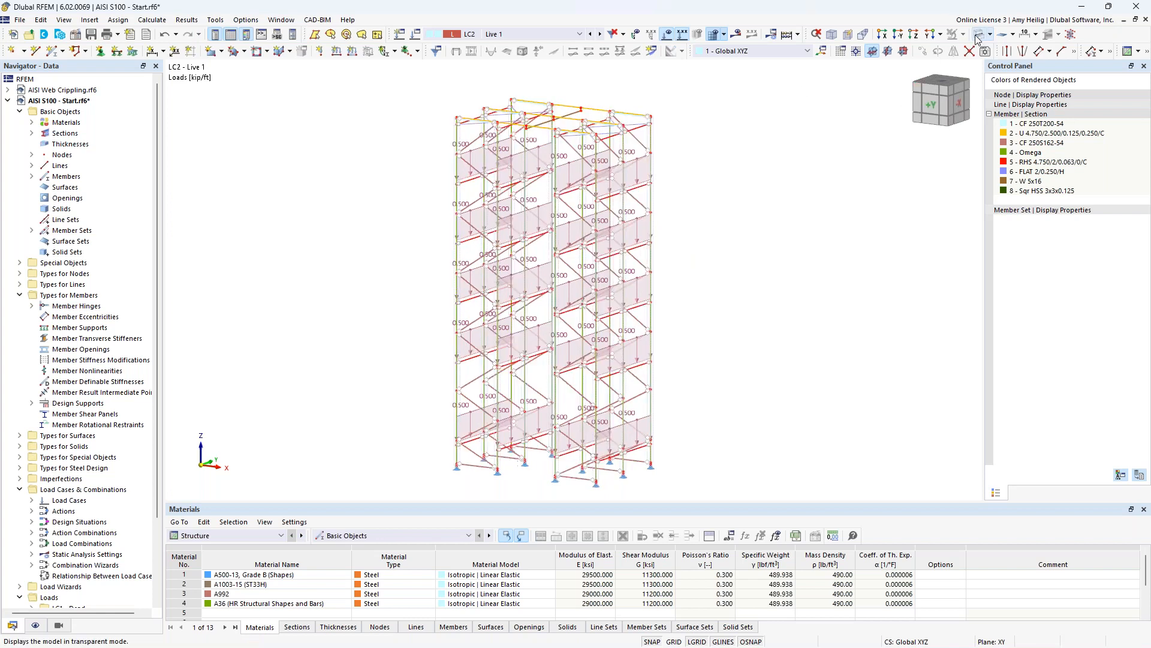
{"action": "scroll", "coordinate": [686, 234], "scroll_direction": "up", "scroll_amount": 3}
{"action": "mouse_move", "coordinate": [686, 232]}
{"action": "middle_mouse_down", "text": "ctrl"}
{"action": "mouse_move", "coordinate": [722, 222]}
{"action": "mouse_move", "coordinate": [694, 220]}
{"action": "middle_mouse_up", "text": "ctrl"}
{"action": "scroll", "coordinate": [695, 219], "scroll_direction": "up", "scroll_amount": 4}
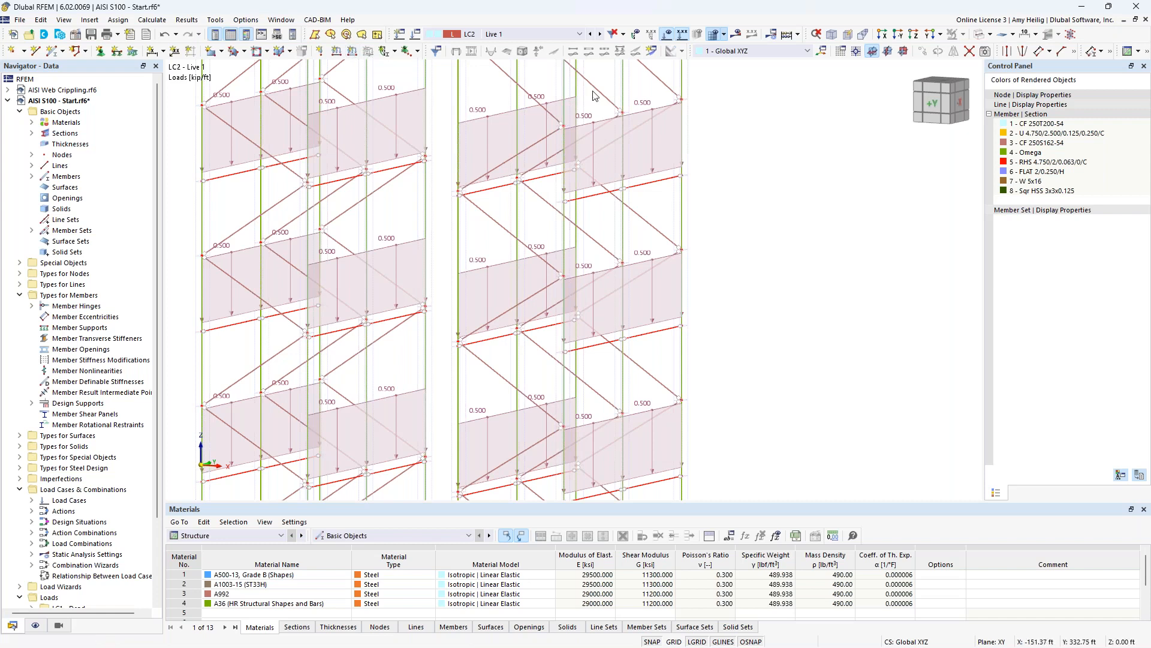
- Open the uniform member load on member 315, review its main and force eccentricity settings, and cancel without changes
{"action": "left_click", "coordinate": [640, 107]}
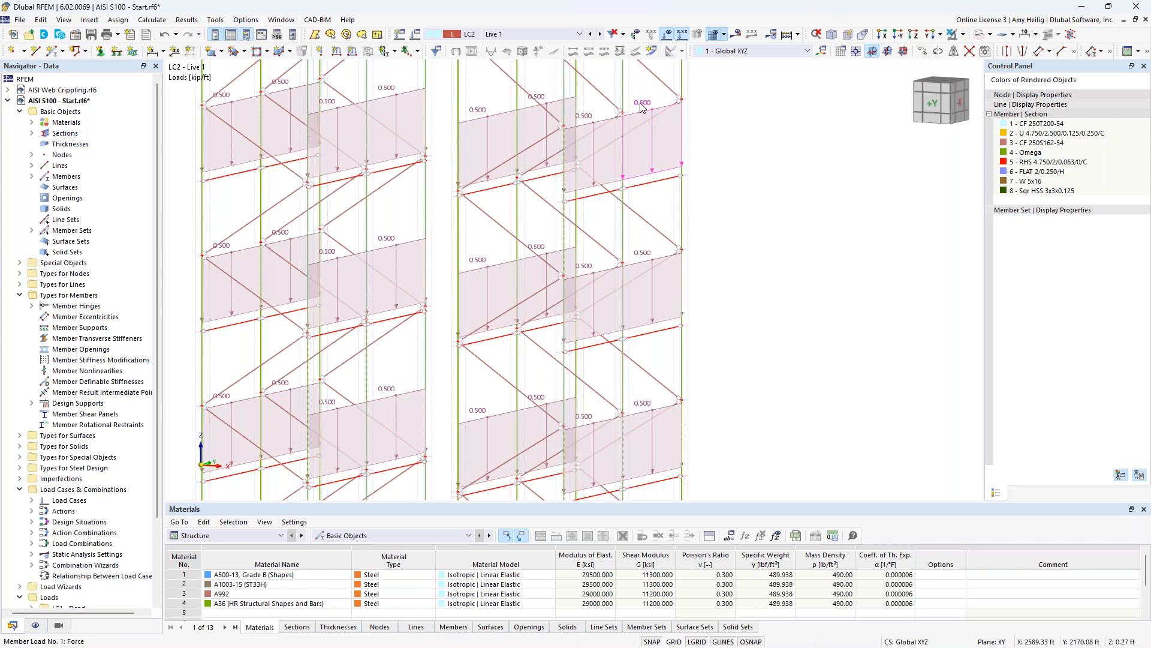
{"action": "double_click", "coordinate": [640, 107]}
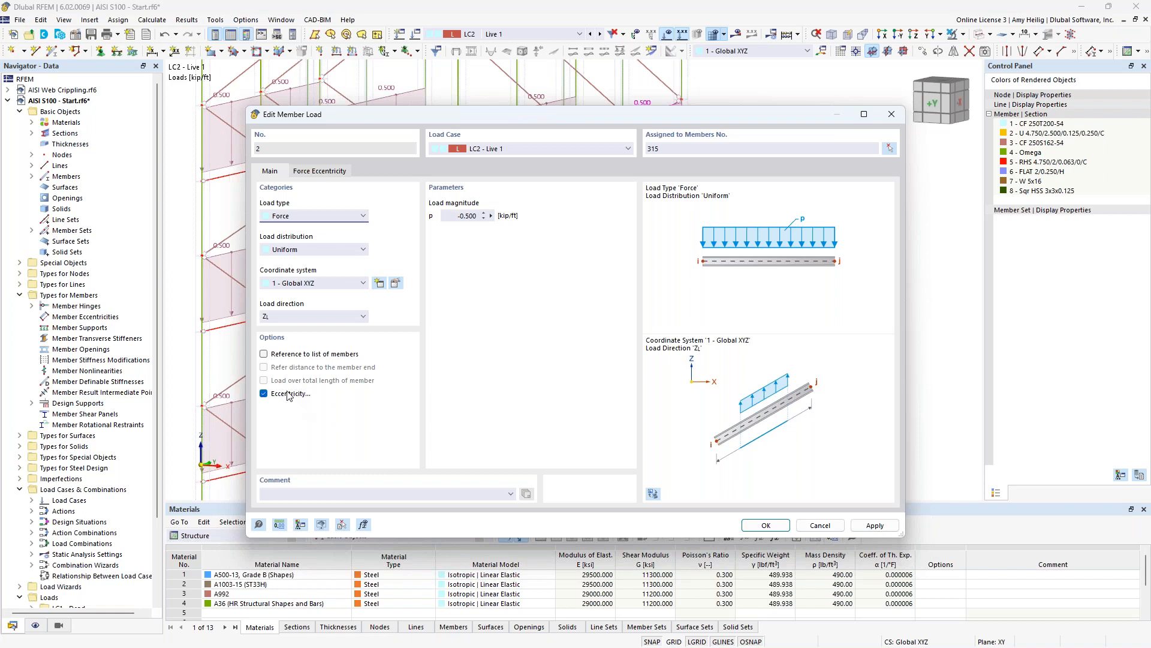
{"action": "left_click", "coordinate": [321, 173]}
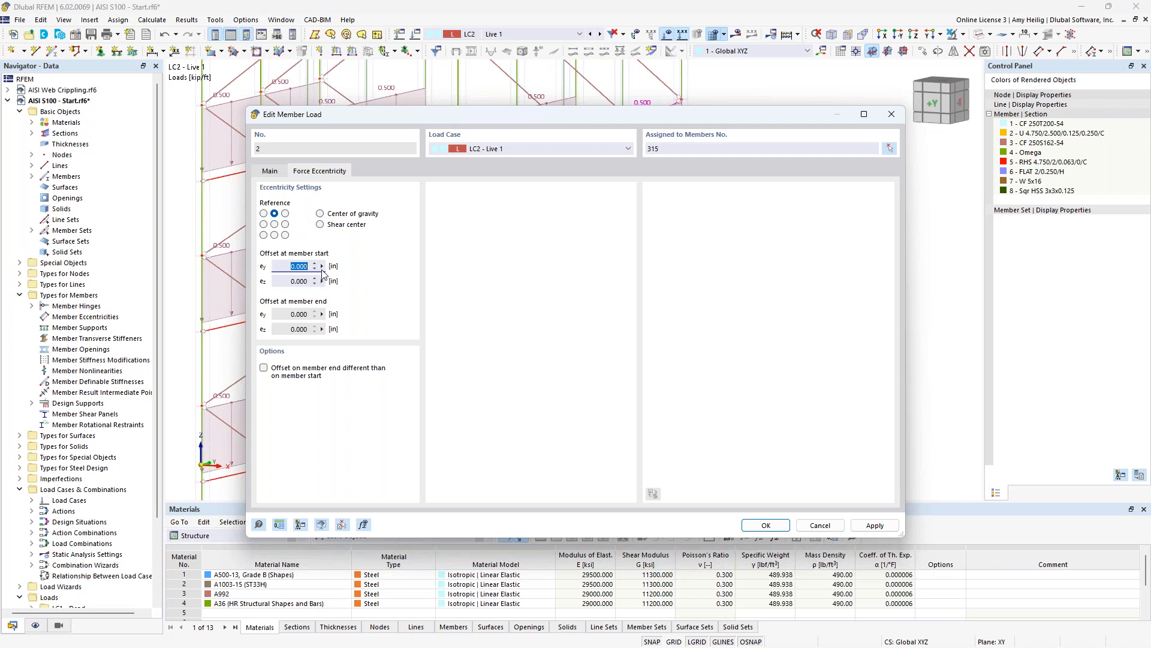
{"action": "left_click", "coordinate": [271, 172]}
{"action": "left_click", "coordinate": [807, 526]}
- Display load case LC3 Live 2 and examine the horizontal load at the top of the rack
{"action": "scroll", "coordinate": [464, 255], "scroll_direction": "down", "scroll_amount": 5}
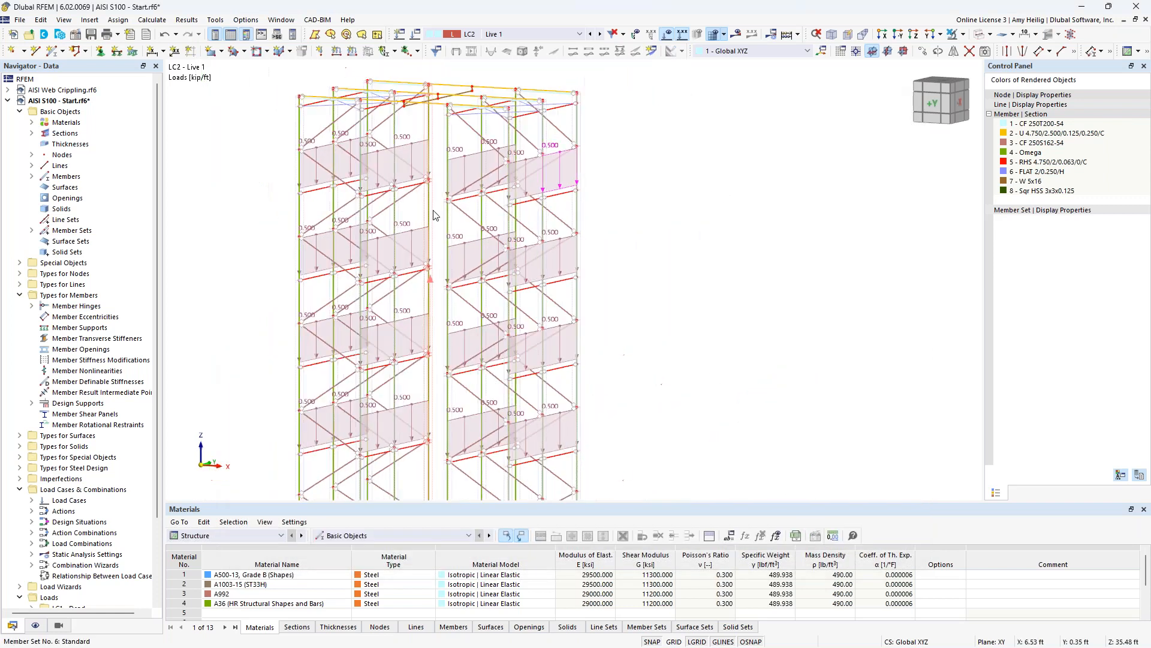
{"action": "scroll", "coordinate": [464, 255], "scroll_direction": "down", "scroll_amount": 3}
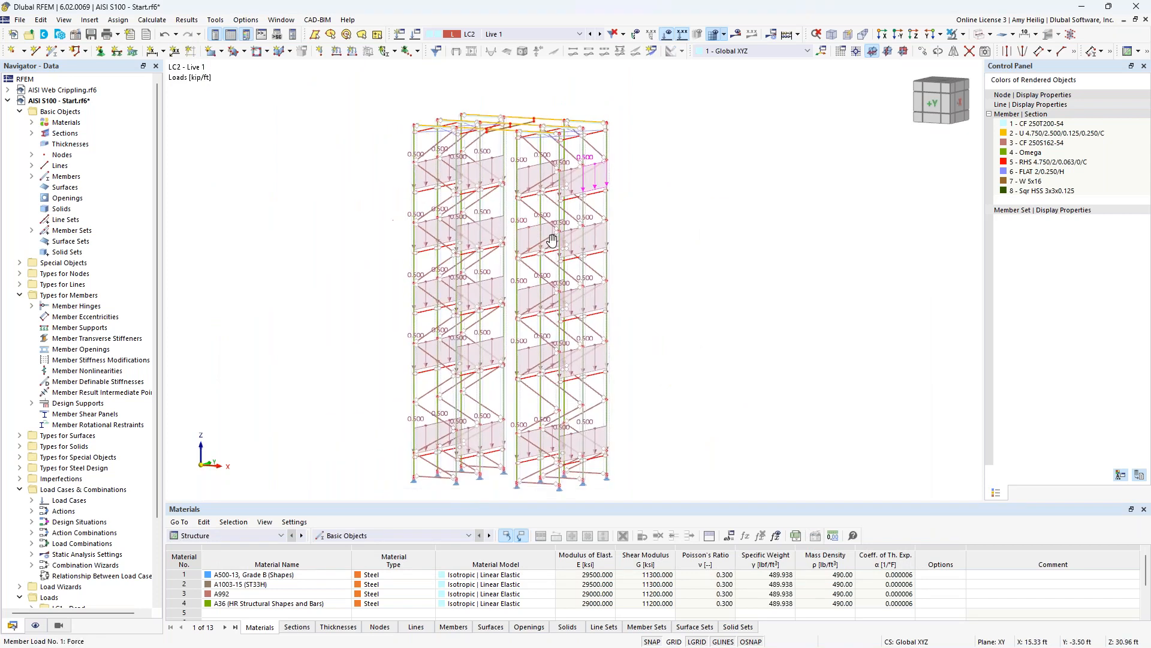
{"action": "left_click", "coordinate": [600, 34]}
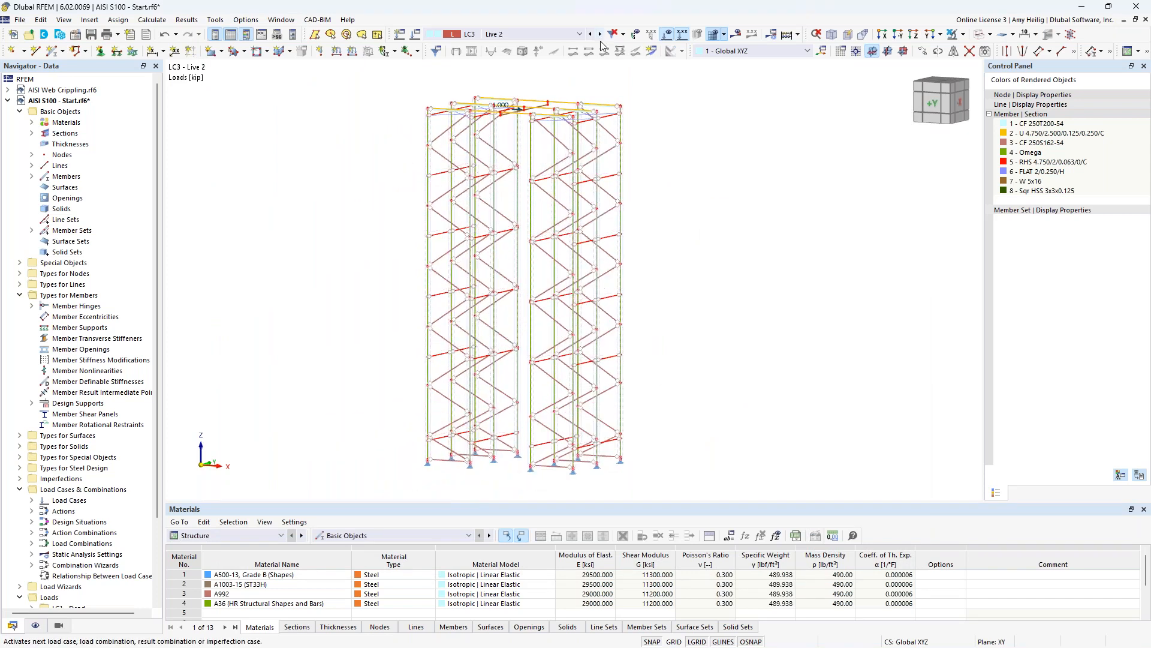
{"action": "middle_click_drag", "start_coordinate": [677, 198], "coordinate": [699, 231], "text": "ctrl"}
{"action": "scroll", "coordinate": [530, 118], "scroll_direction": "up", "scroll_amount": 4}
{"action": "scroll", "coordinate": [519, 119], "scroll_direction": "up", "scroll_amount": 5}
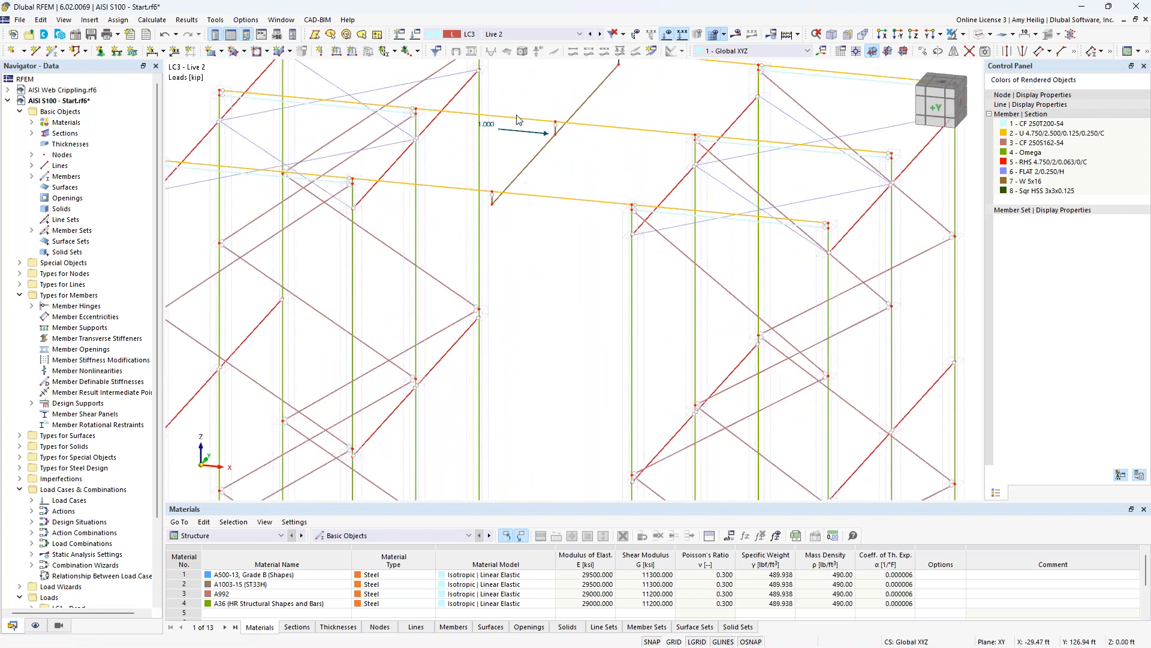
{"action": "mouse_move", "coordinate": [527, 139]}
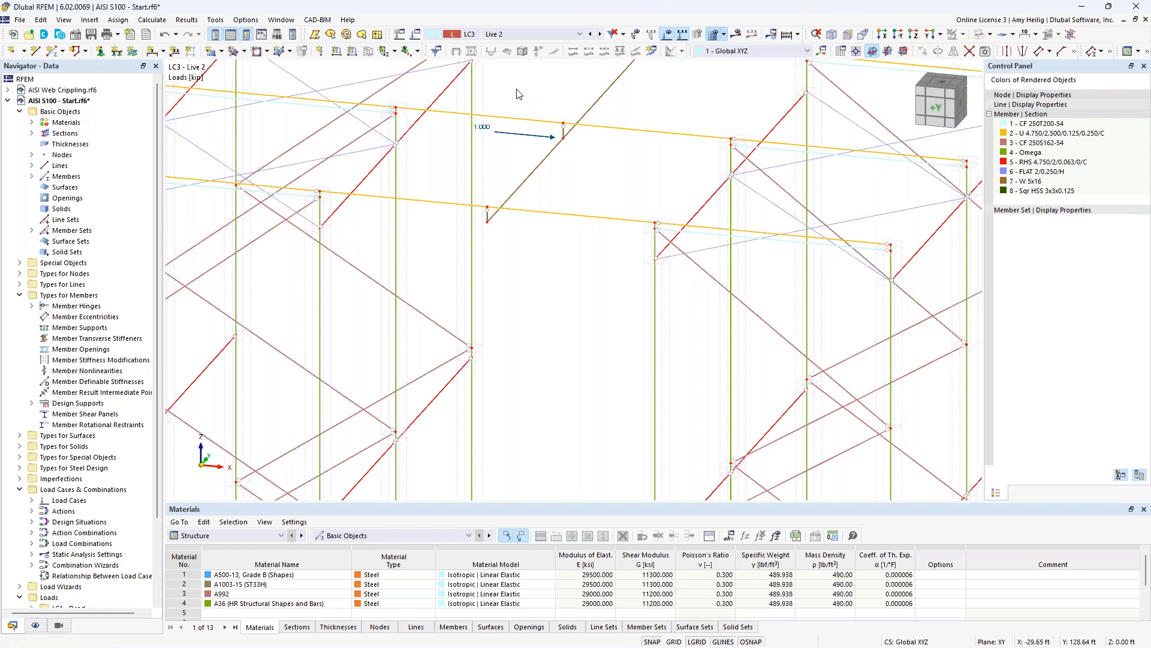
- Review the LRFD design situation DS1 and its ASCE 7 combination rules in the load case and combination definitions
{"action": "left_click", "coordinate": [416, 40]}
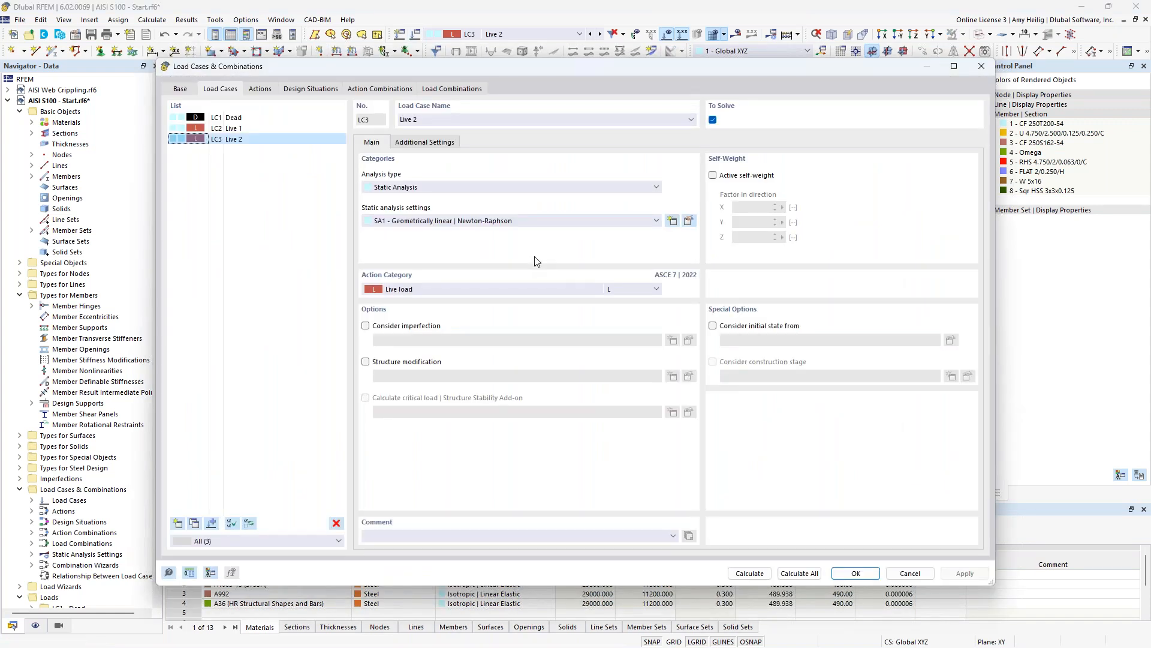
{"action": "left_click", "coordinate": [298, 89]}
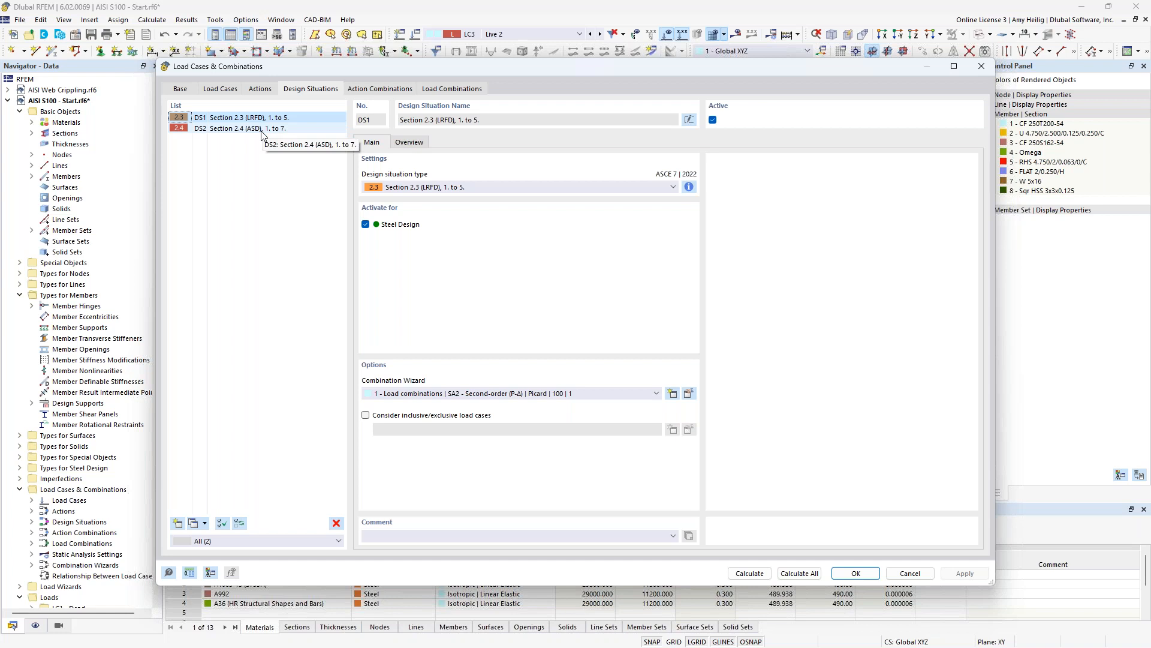
{"action": "left_click", "coordinate": [689, 187]}
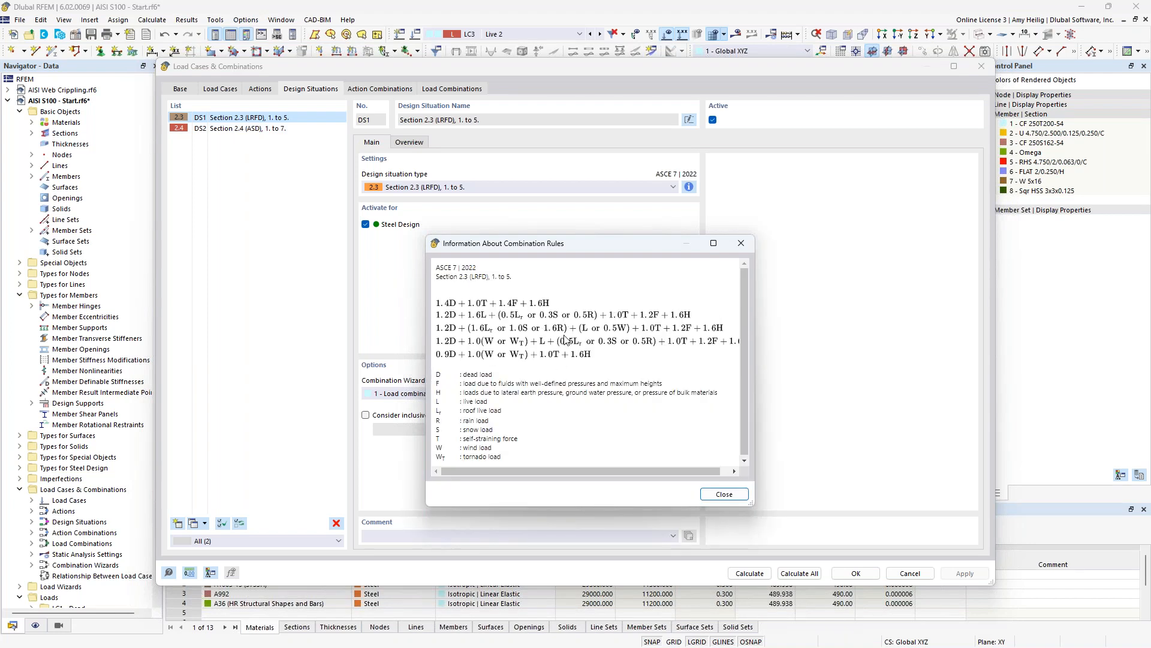
{"action": "left_click", "coordinate": [741, 247]}
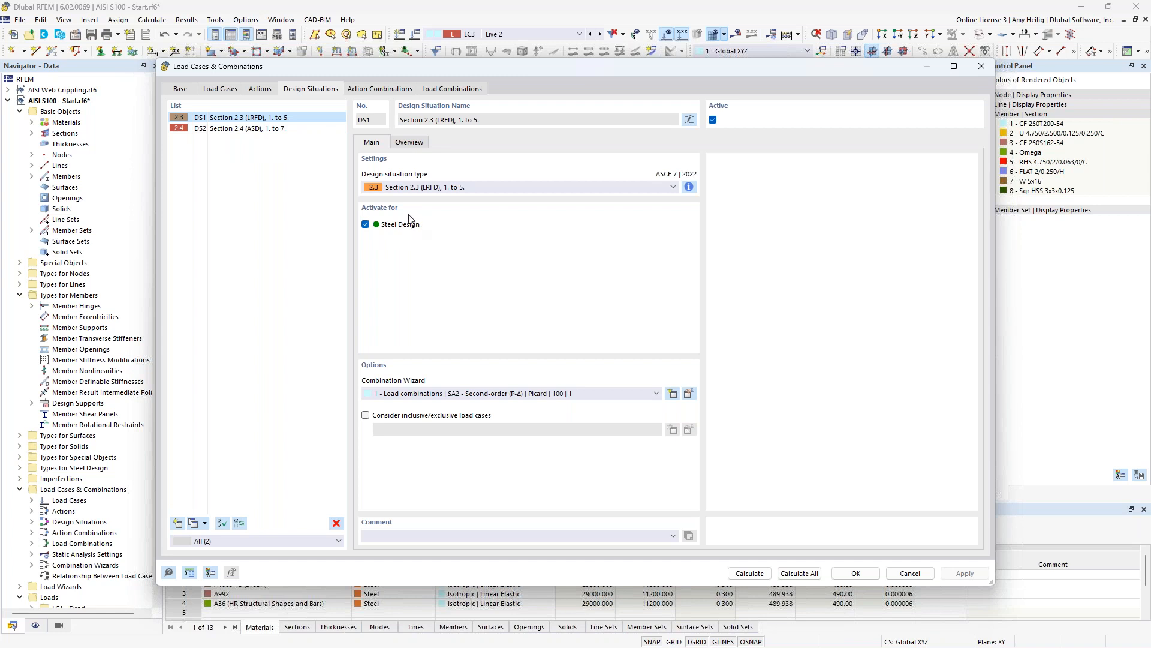
- Review the ASD design situation DS2 and the generated load combinations, including CO5
{"action": "left_click", "coordinate": [280, 129]}
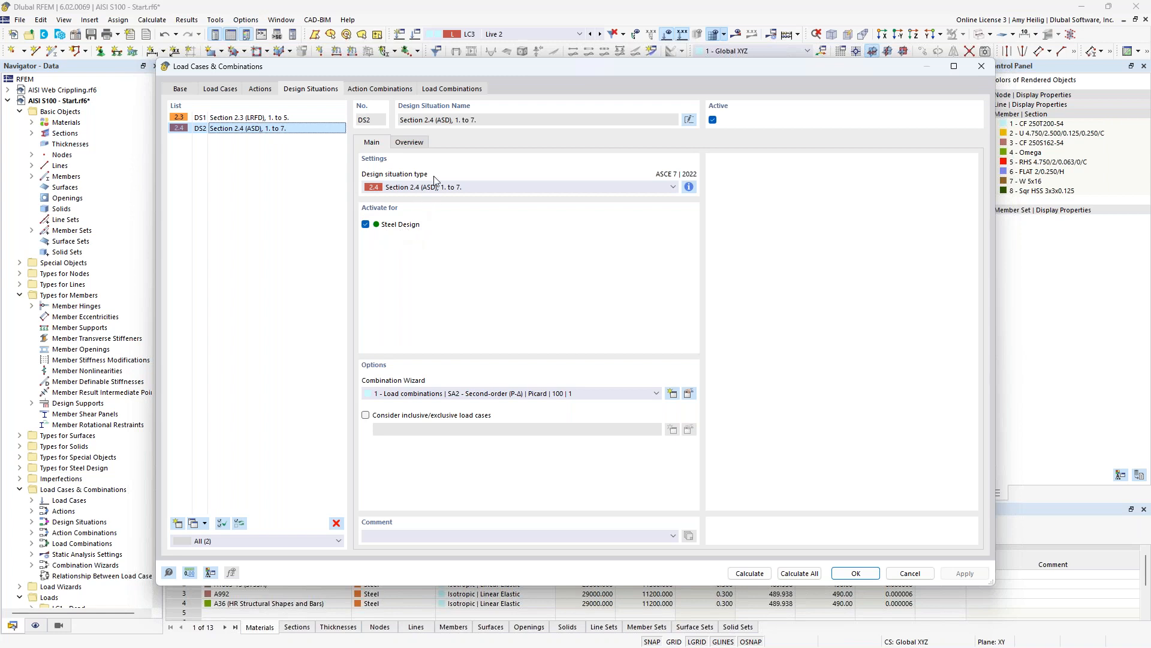
{"action": "left_click", "coordinate": [457, 90]}
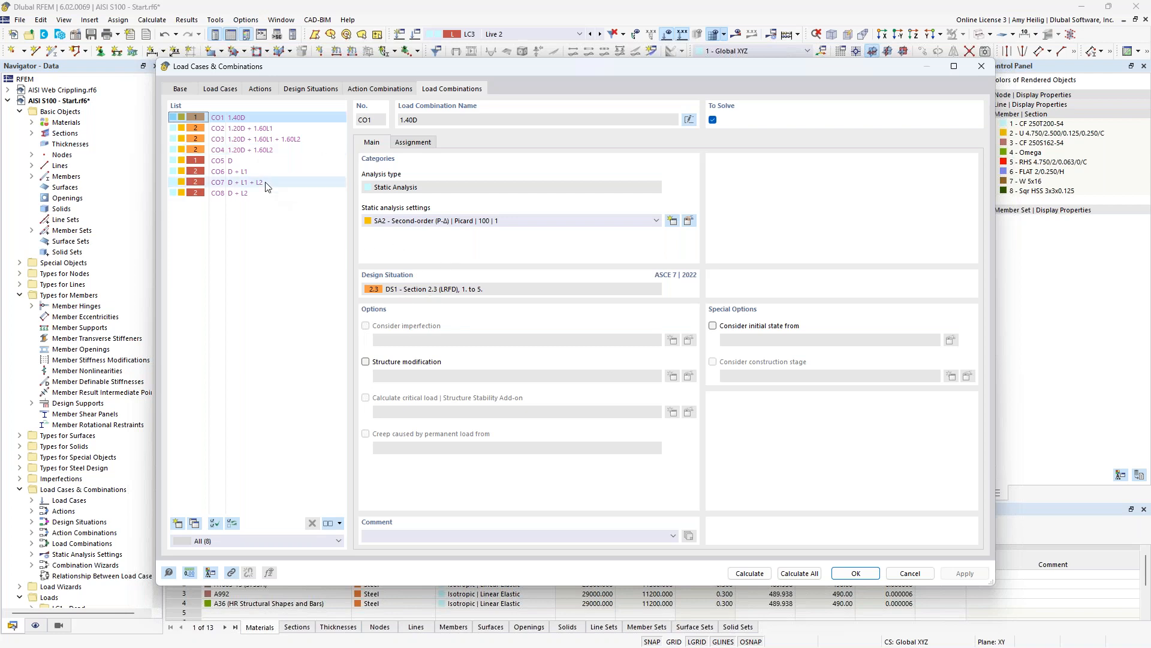
{"action": "left_click", "coordinate": [231, 161]}
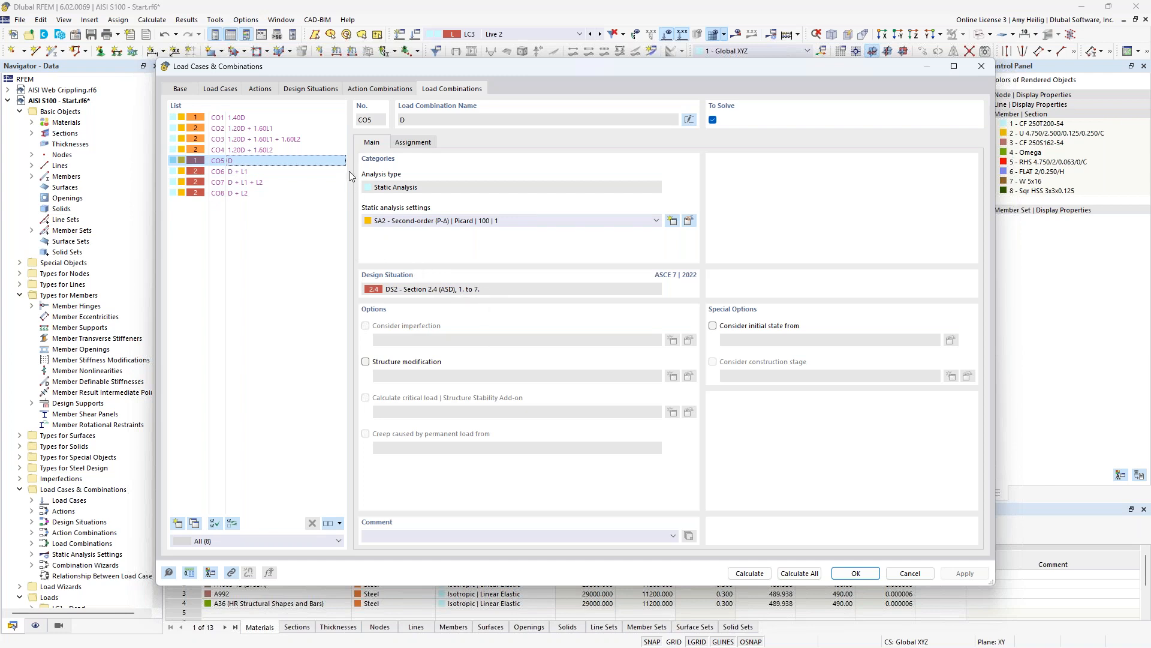
- Review the combination wizard of design situation DS1, keeping the SA2 second-order (P-Δ) analysis, and close the load definitions
{"action": "left_click", "coordinate": [310, 89]}
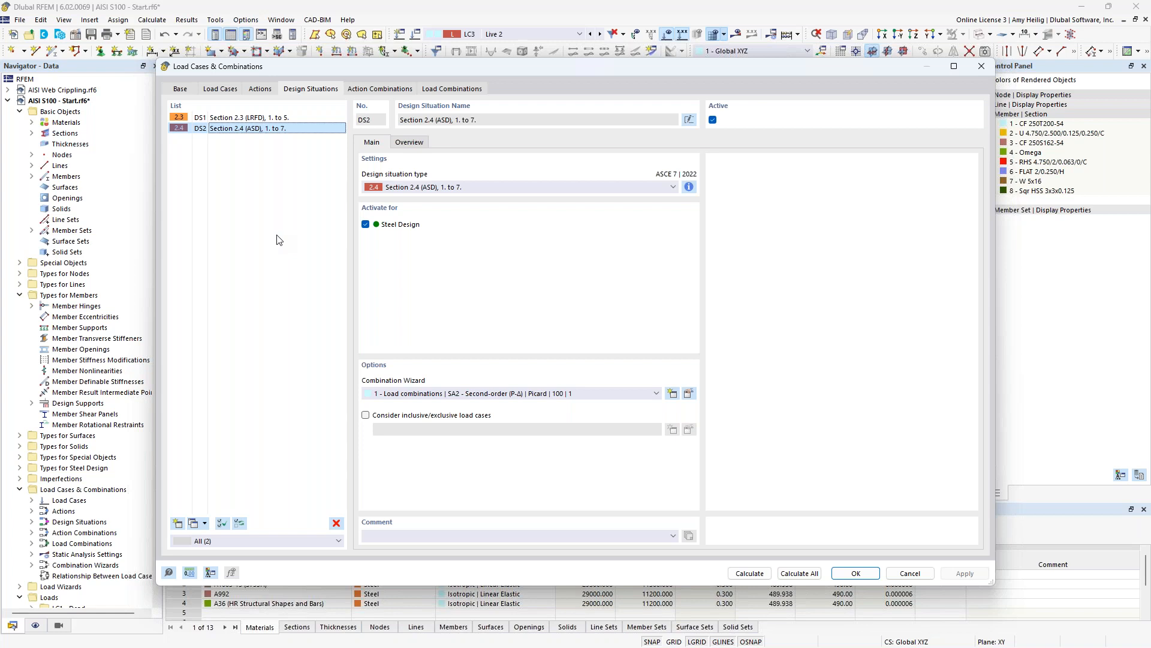
{"action": "left_click", "coordinate": [274, 118]}
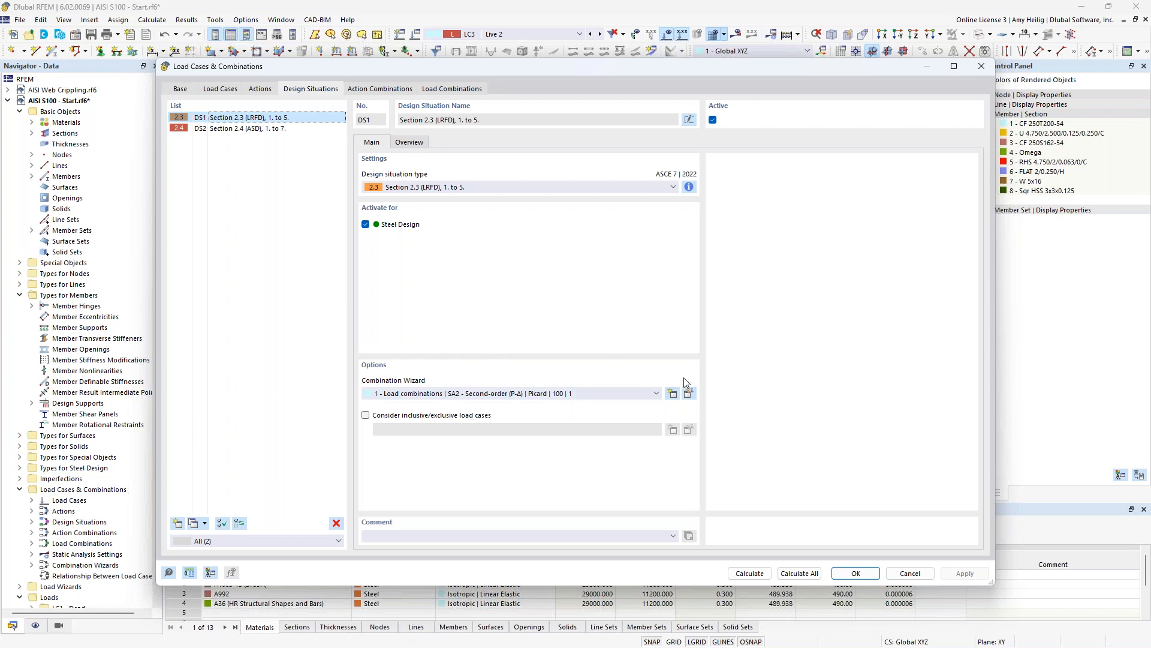
{"action": "left_click", "coordinate": [690, 394]}
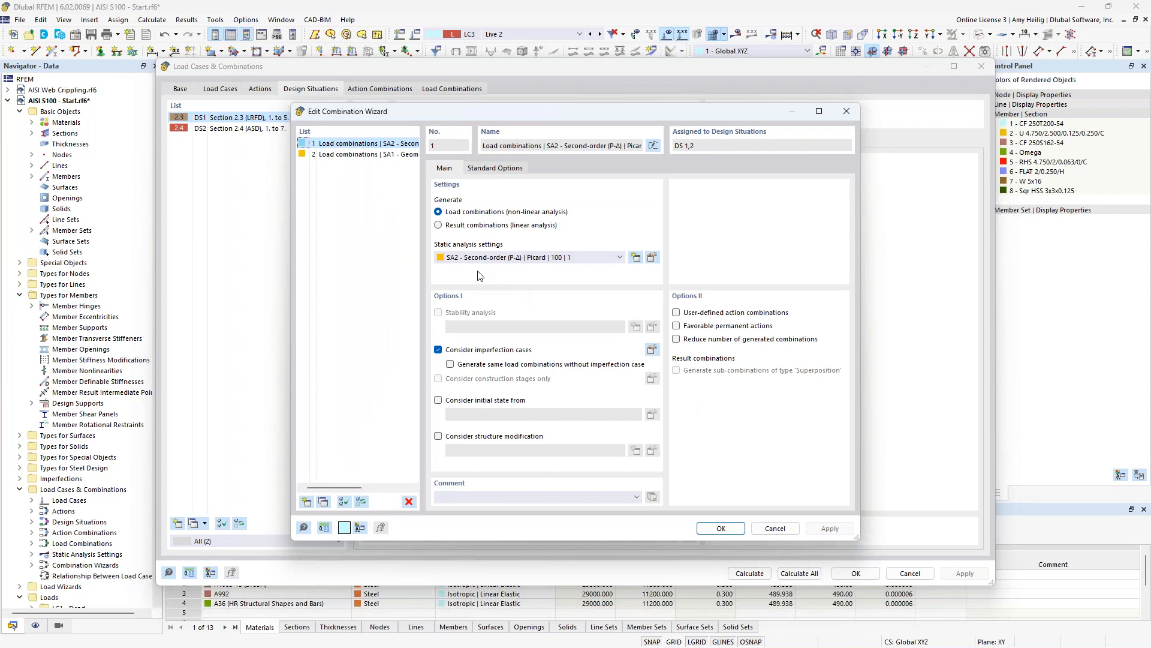
{"action": "left_click", "coordinate": [499, 260]}
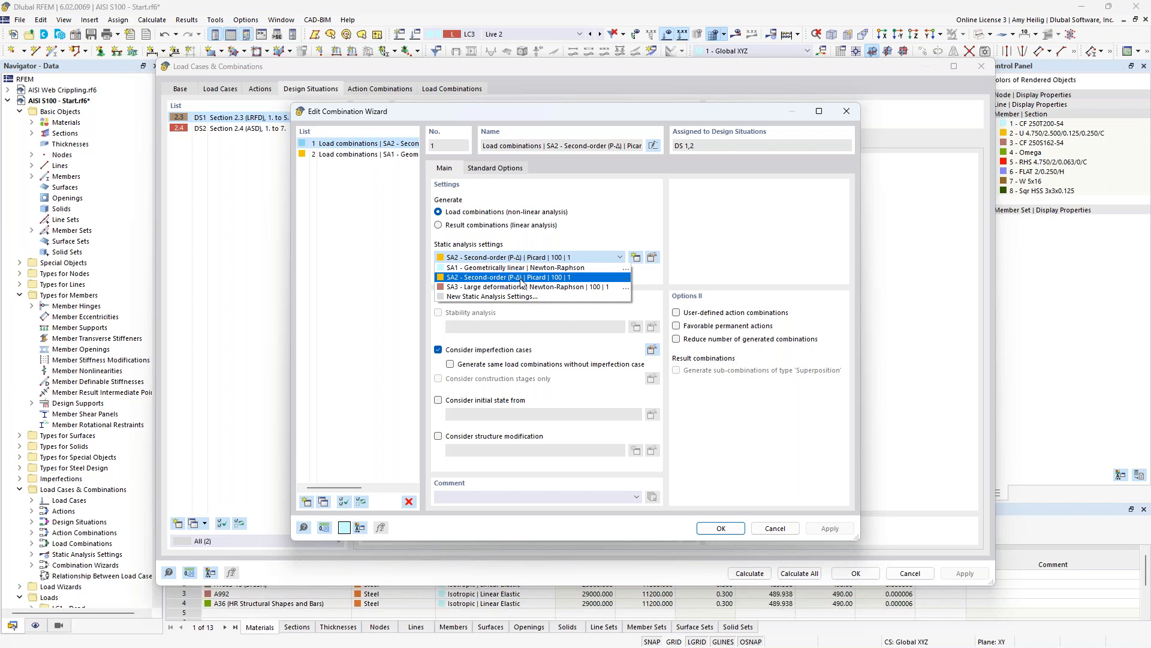
{"action": "left_click", "coordinate": [593, 233]}
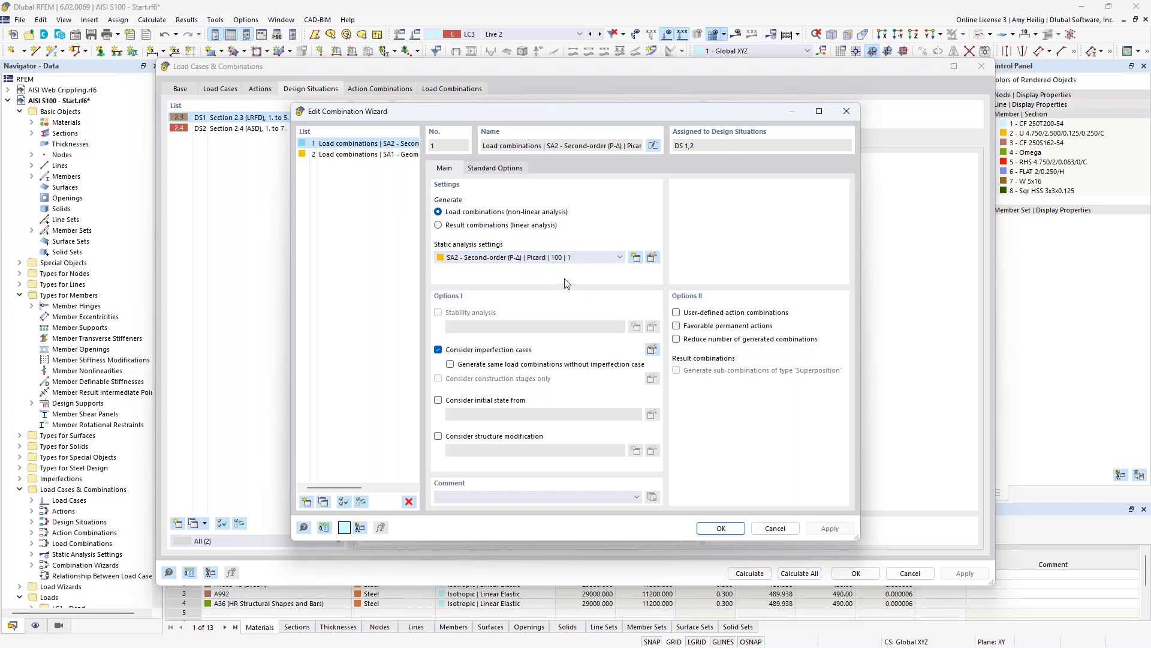
{"action": "left_click", "coordinate": [721, 528]}
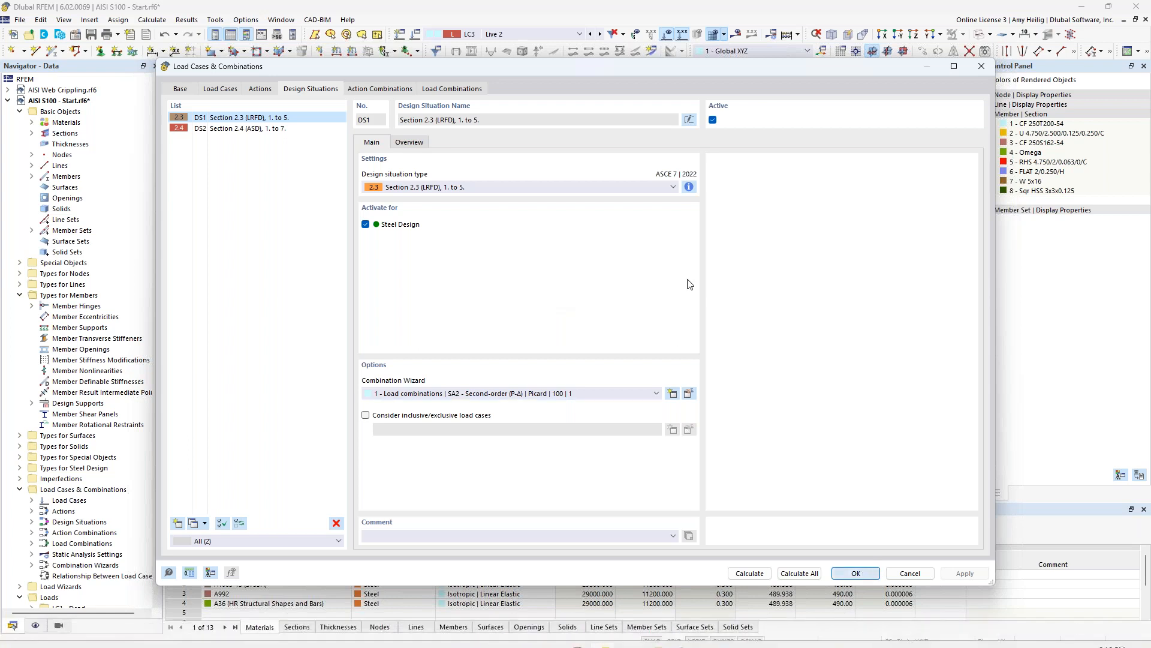
{"action": "key", "text": "Return"}
- Make LC3 Live 2 the current load case again on the rack model
{"action": "left_click", "coordinate": [528, 34]}
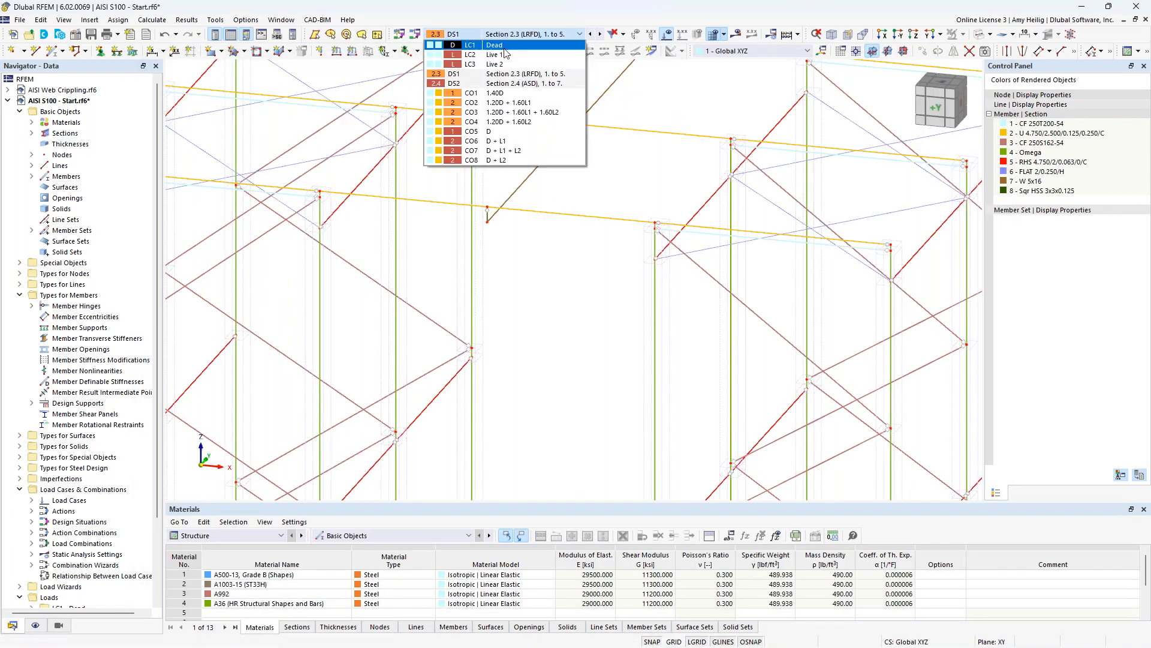
{"action": "left_click", "coordinate": [493, 64]}
{"action": "scroll", "coordinate": [613, 167], "scroll_direction": "down", "scroll_amount": 5}
{"action": "scroll", "coordinate": [613, 167], "scroll_direction": "down", "scroll_amount": 4}
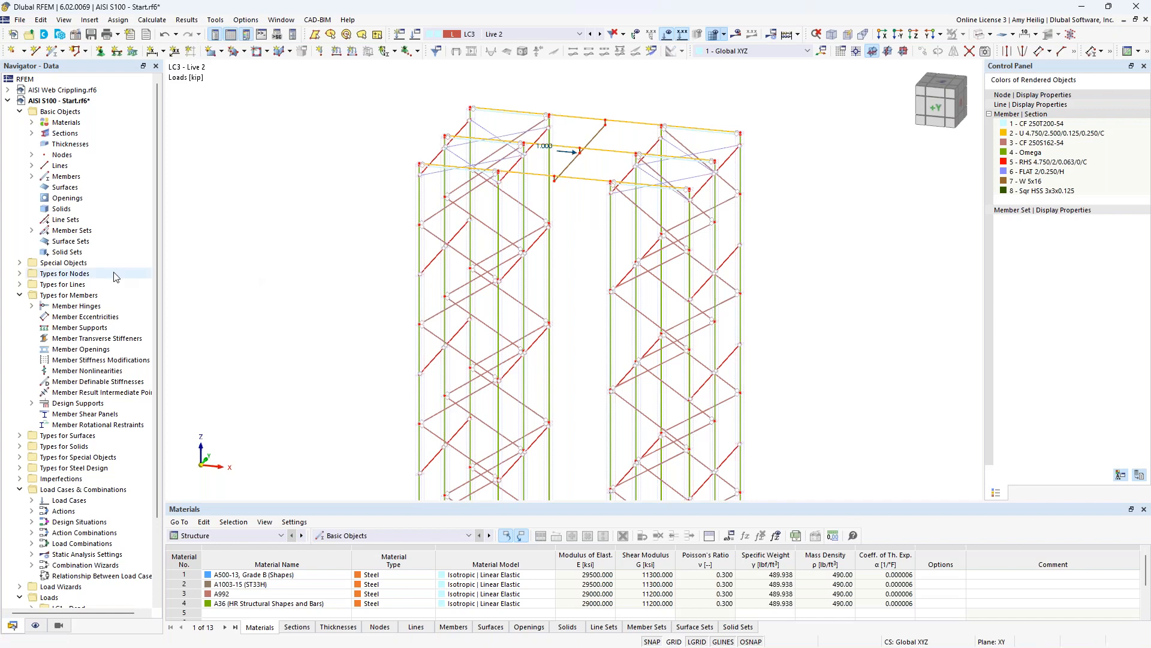
- Isolate all twelve member sets with visibility by selected and related objects, and turn off hidden objects in the background
{"action": "left_click", "coordinate": [32, 230]}
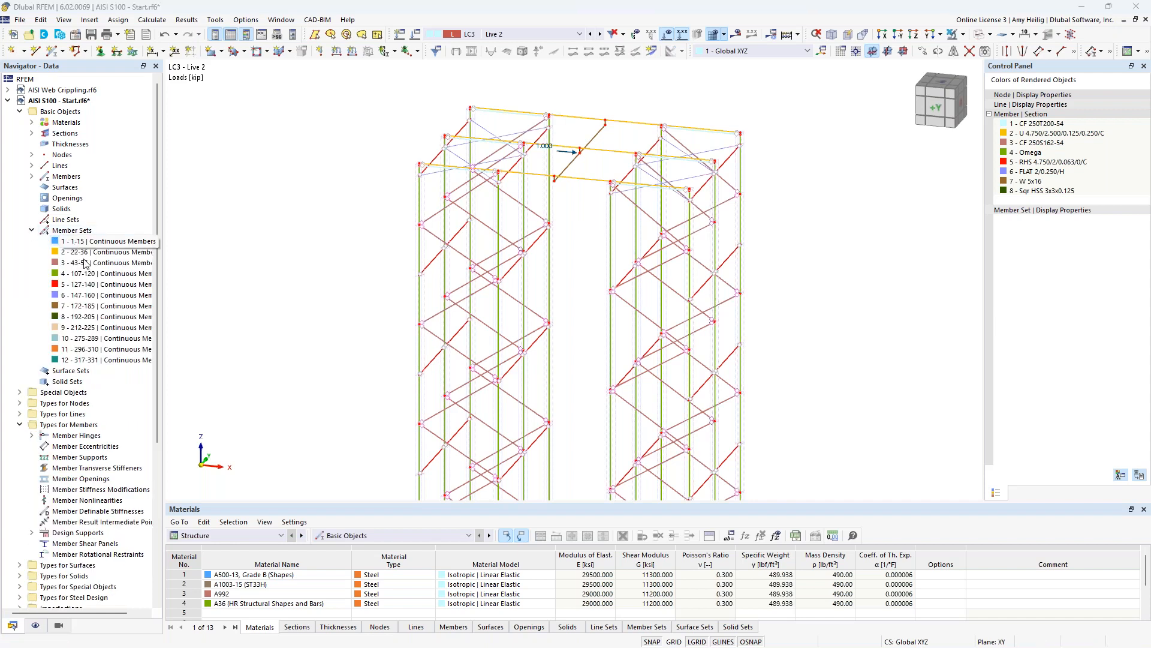
{"action": "left_click", "coordinate": [118, 361], "text": "shift"}
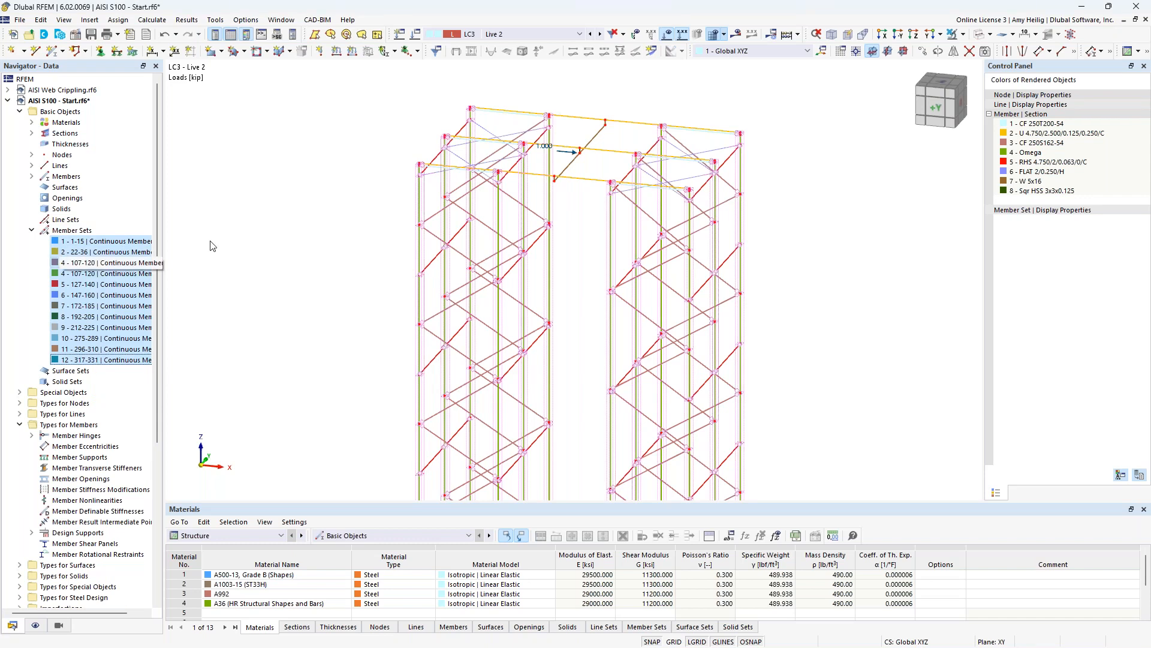
{"action": "left_click", "coordinate": [941, 34]}
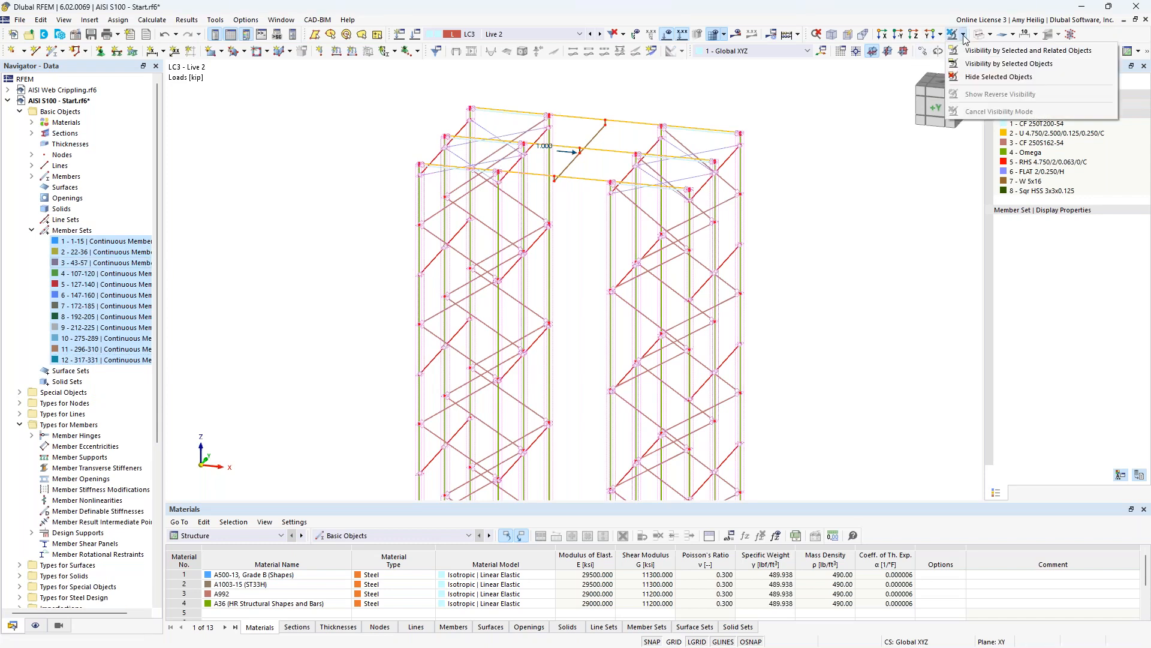
{"action": "left_click", "coordinate": [971, 51]}
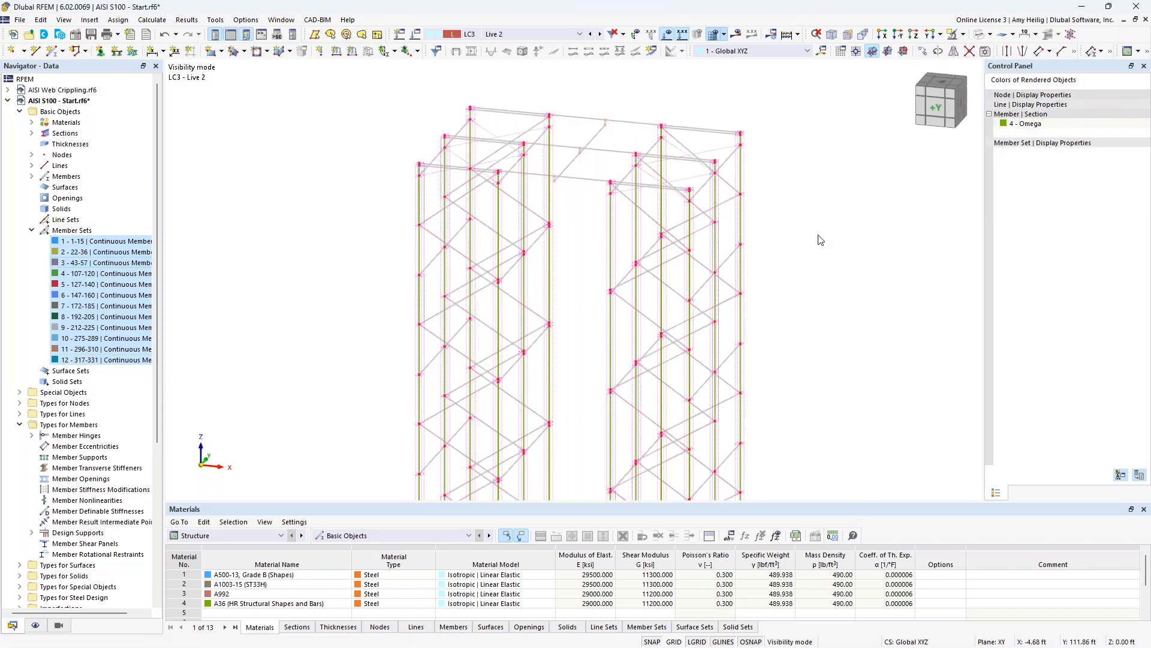
{"action": "right_click", "coordinate": [808, 216]}
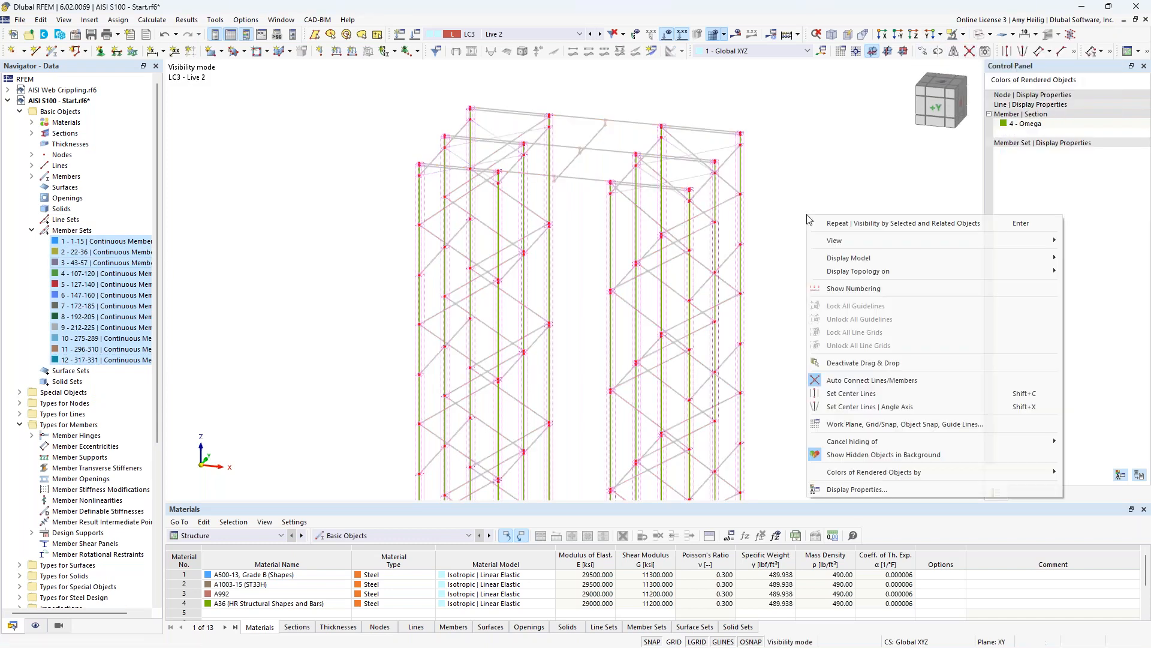
{"action": "left_click", "coordinate": [857, 456]}
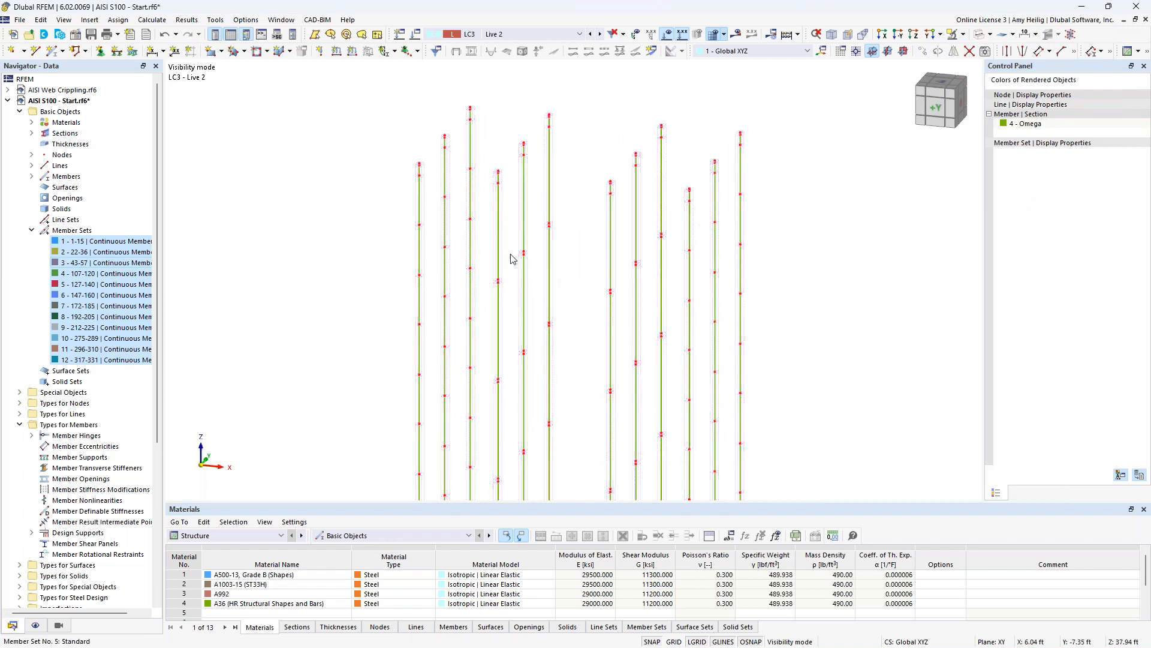
- Turn on the local axis systems of members for the isolated Omega columns and inspect their orientation
{"action": "right_click", "coordinate": [497, 238]}
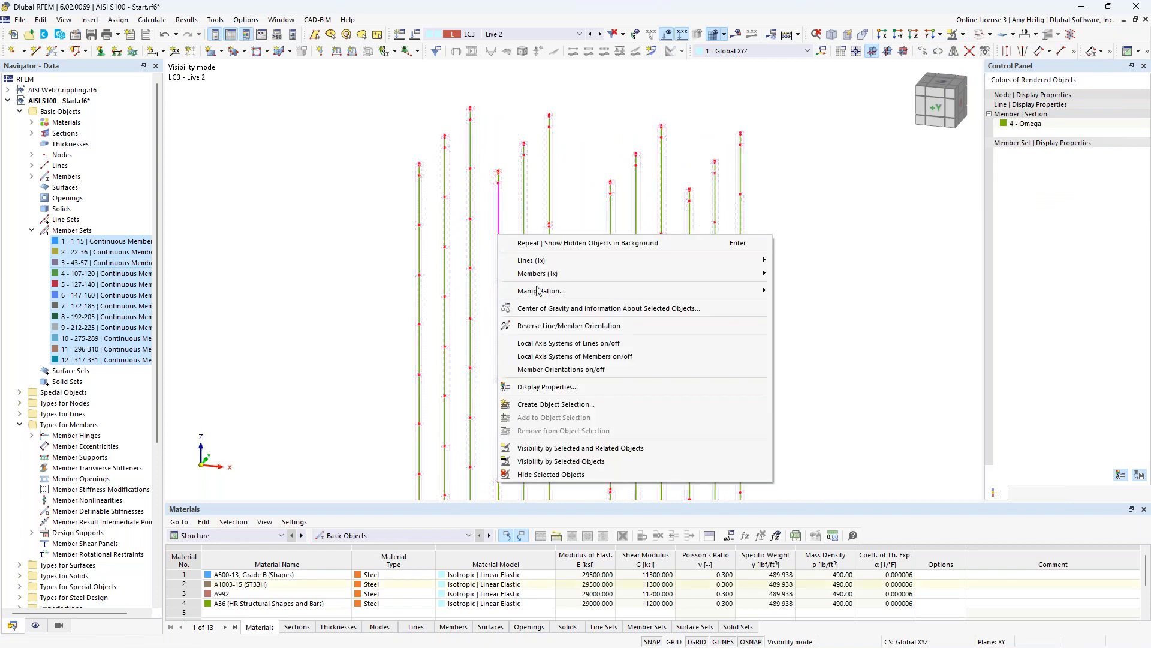
{"action": "left_click", "coordinate": [550, 360]}
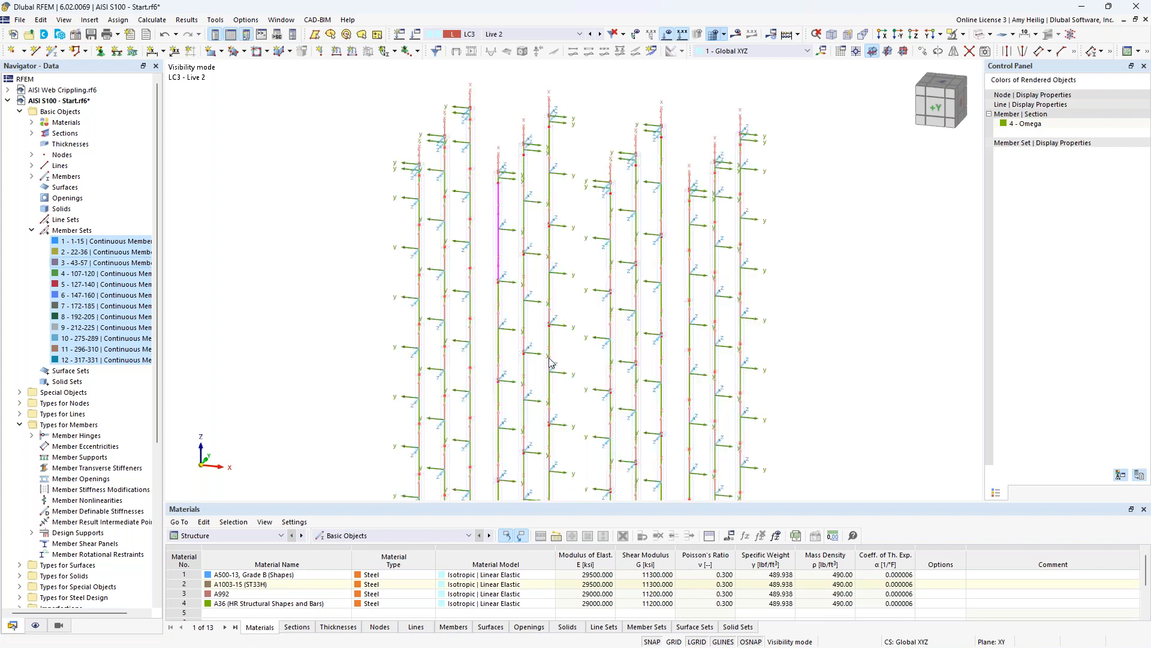
{"action": "scroll", "coordinate": [576, 326], "scroll_direction": "down", "scroll_amount": 2}
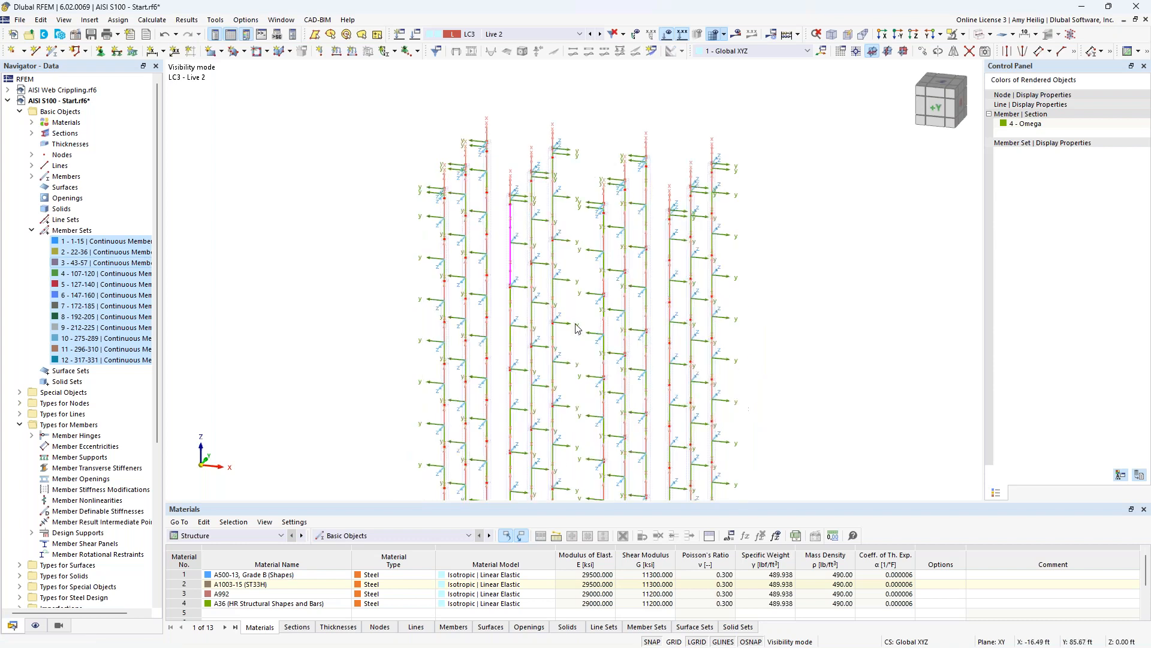
{"action": "middle_click_drag", "start_coordinate": [579, 324], "coordinate": [594, 313], "text": "ctrl"}
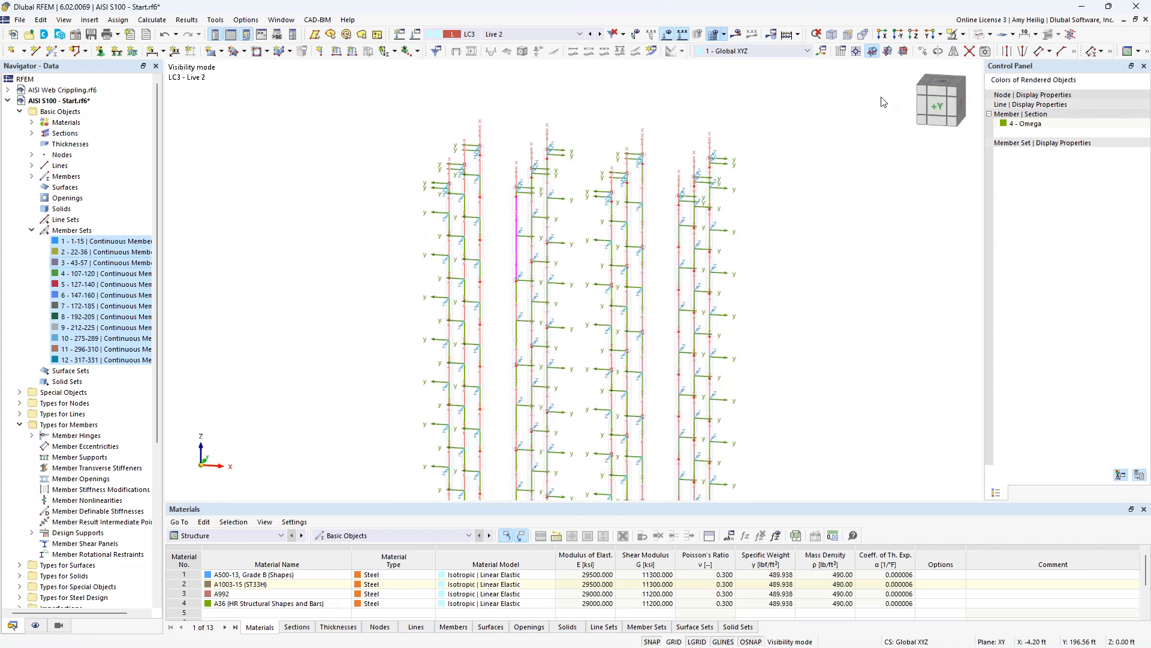
- View the isolated Omega columns straight along the Y-axis, collapse the member sets and member types, and expand the imperfections
{"action": "left_click", "coordinate": [942, 35]}
{"action": "left_click", "coordinate": [959, 71]}
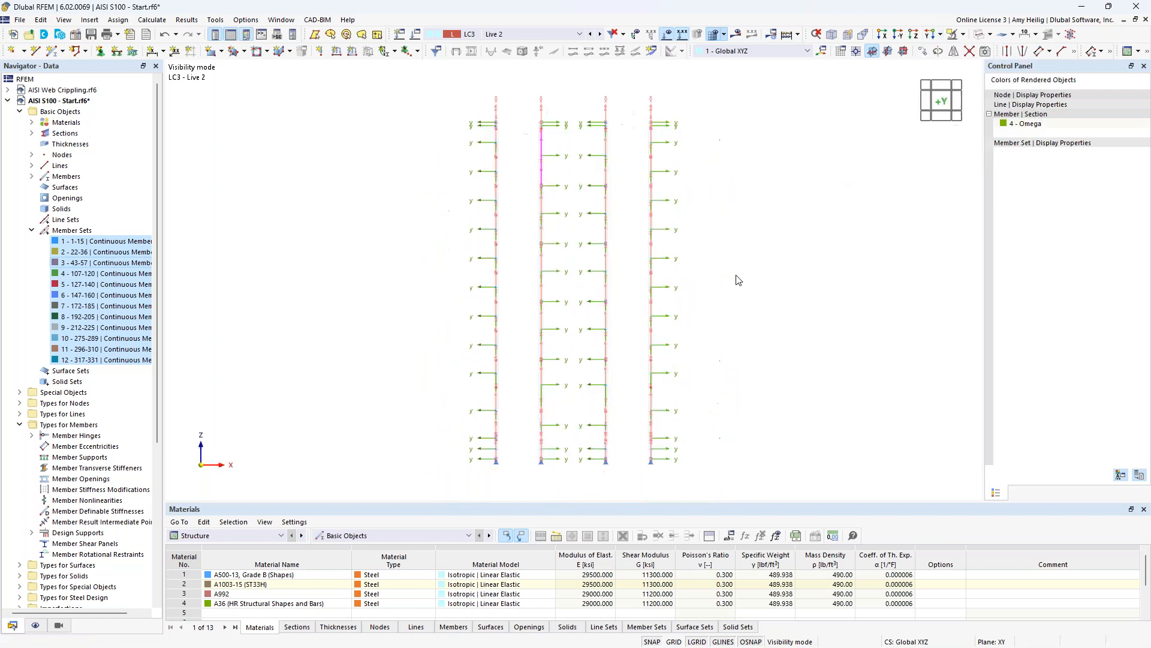
{"action": "double_click", "coordinate": [47, 232]}
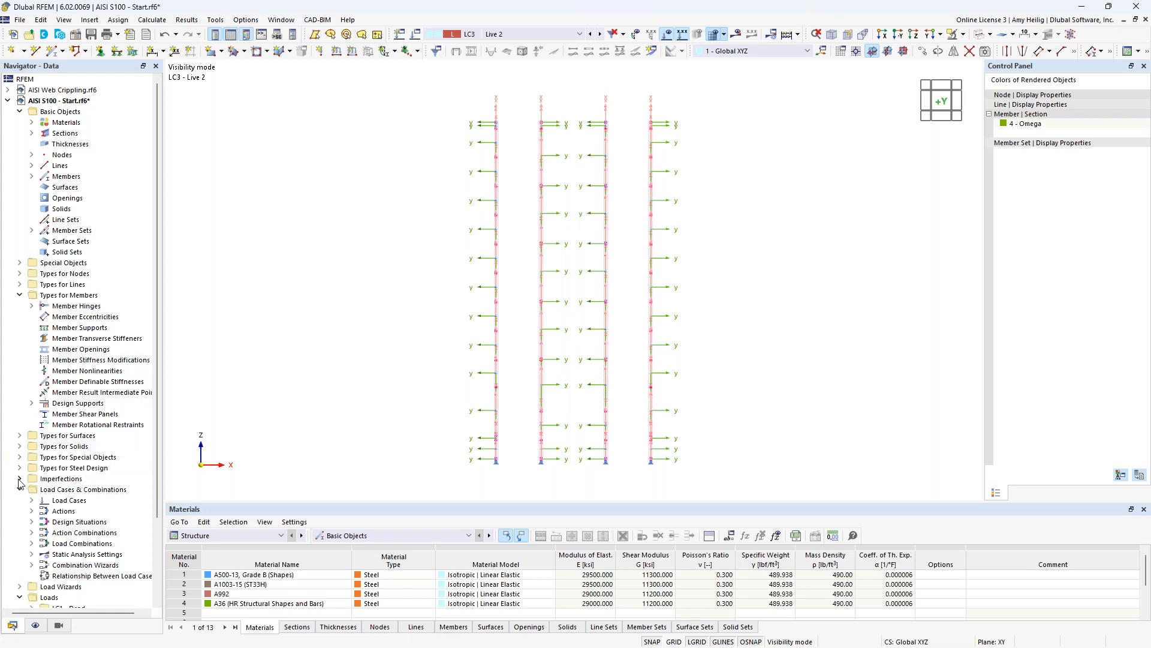
{"action": "left_click", "coordinate": [19, 295]}
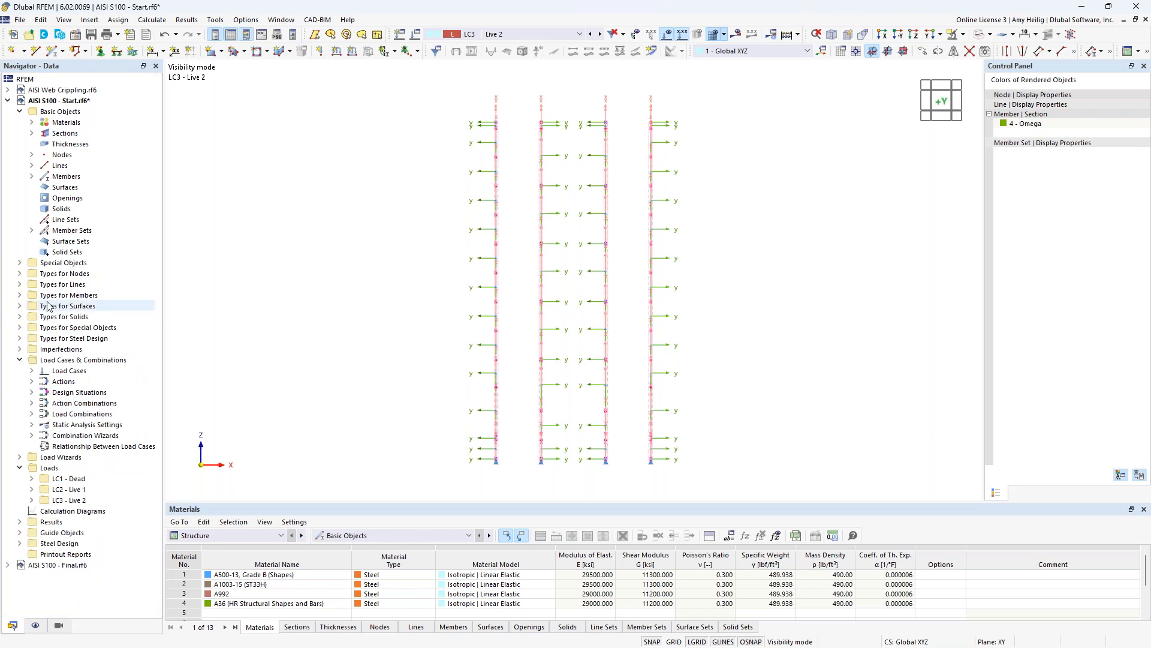
{"action": "left_click", "coordinate": [20, 349]}
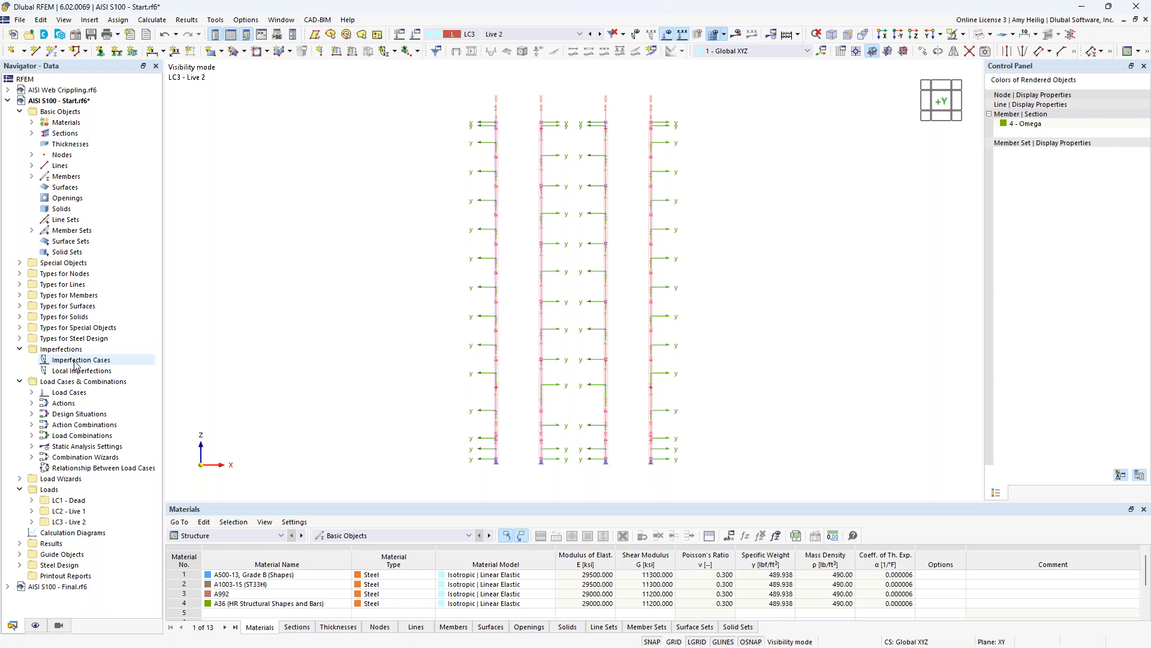
- Create imperfection case IC1 named "Imp. X" and copy it as IC2 named "Imp. Y"
{"action": "right_click", "coordinate": [75, 362]}
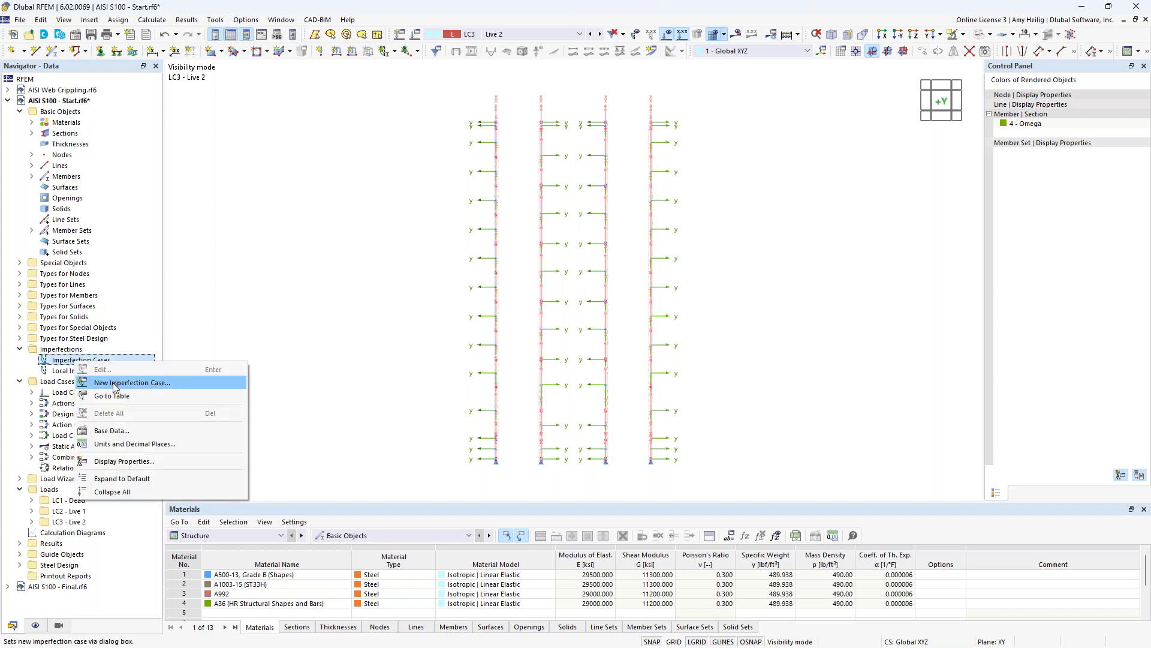
{"action": "left_click", "coordinate": [114, 384]}
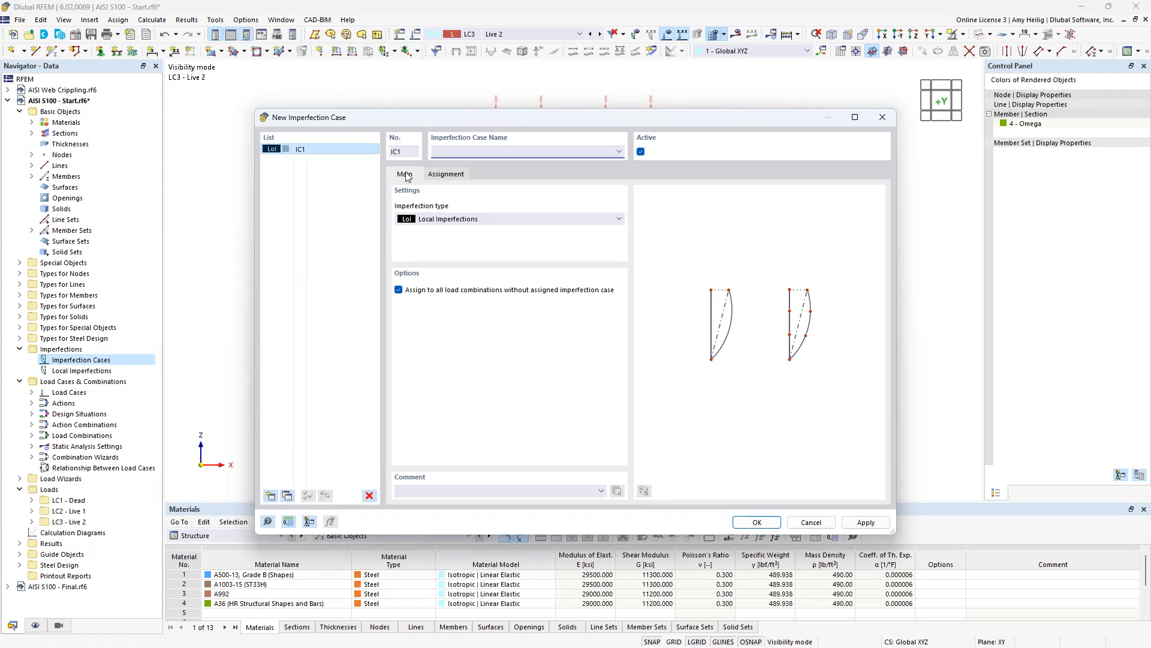
{"action": "left_click_drag", "start_coordinate": [444, 119], "coordinate": [645, 275]}
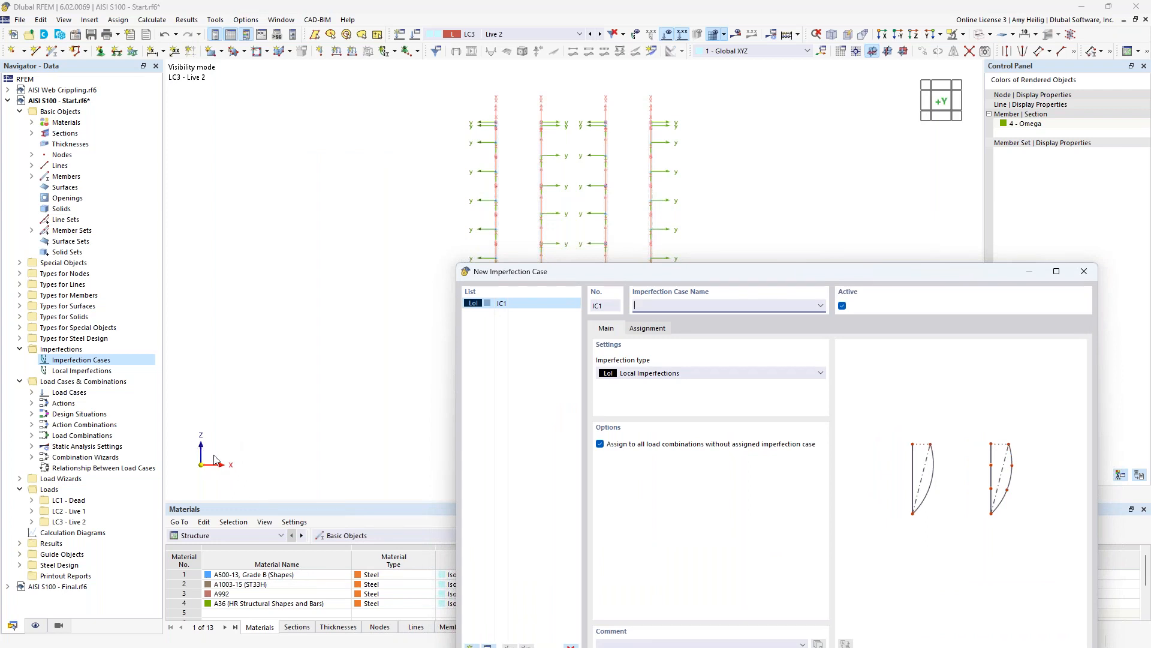
{"action": "left_click_drag", "start_coordinate": [614, 272], "coordinate": [425, 118]}
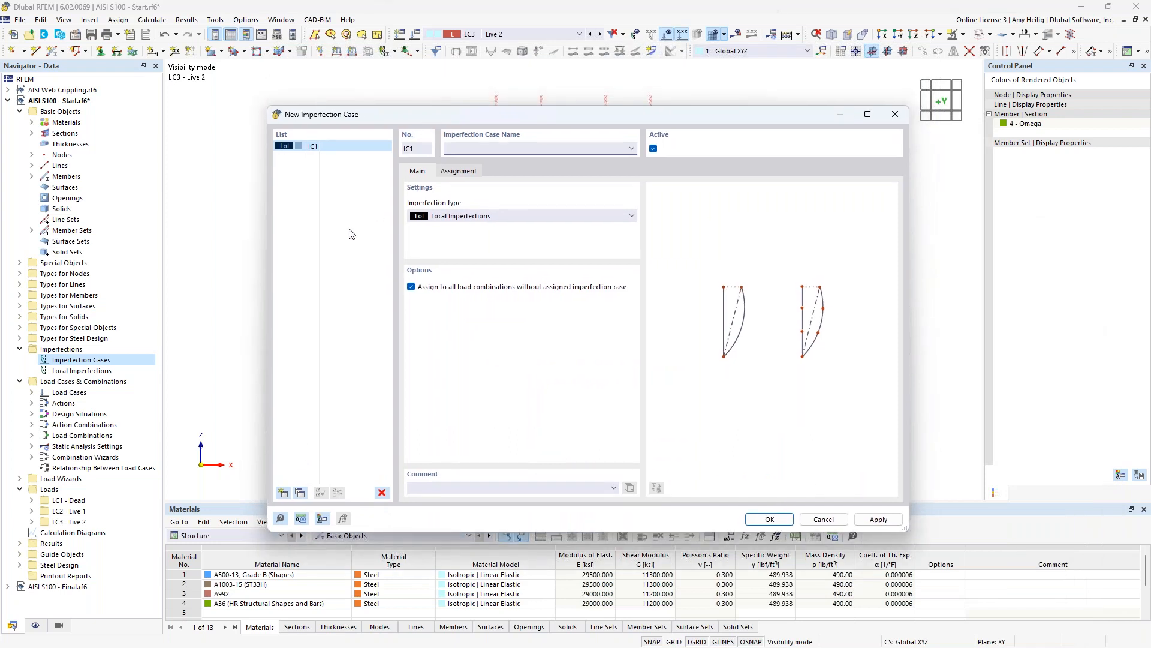
{"action": "type", "text": "Imp"}
{"action": "left_click", "coordinate": [300, 493]}
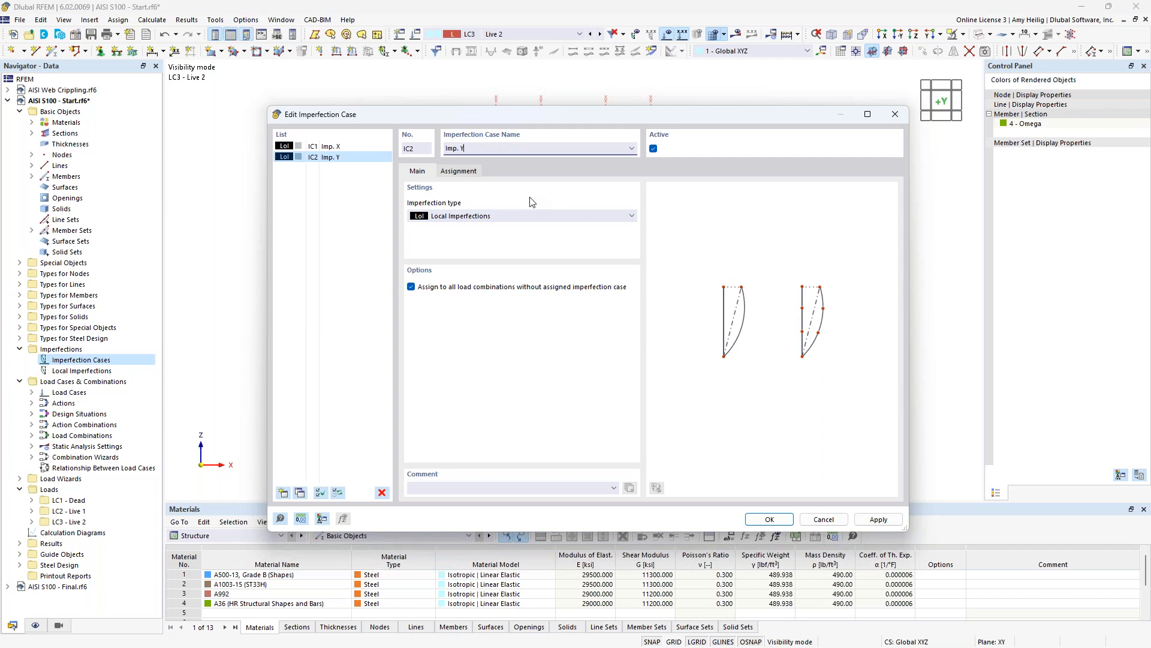
- Keep Local Imperfections as the type of IC2, review the load combinations assigned to both imperfection cases, and accept them
{"action": "left_click", "coordinate": [471, 217]}
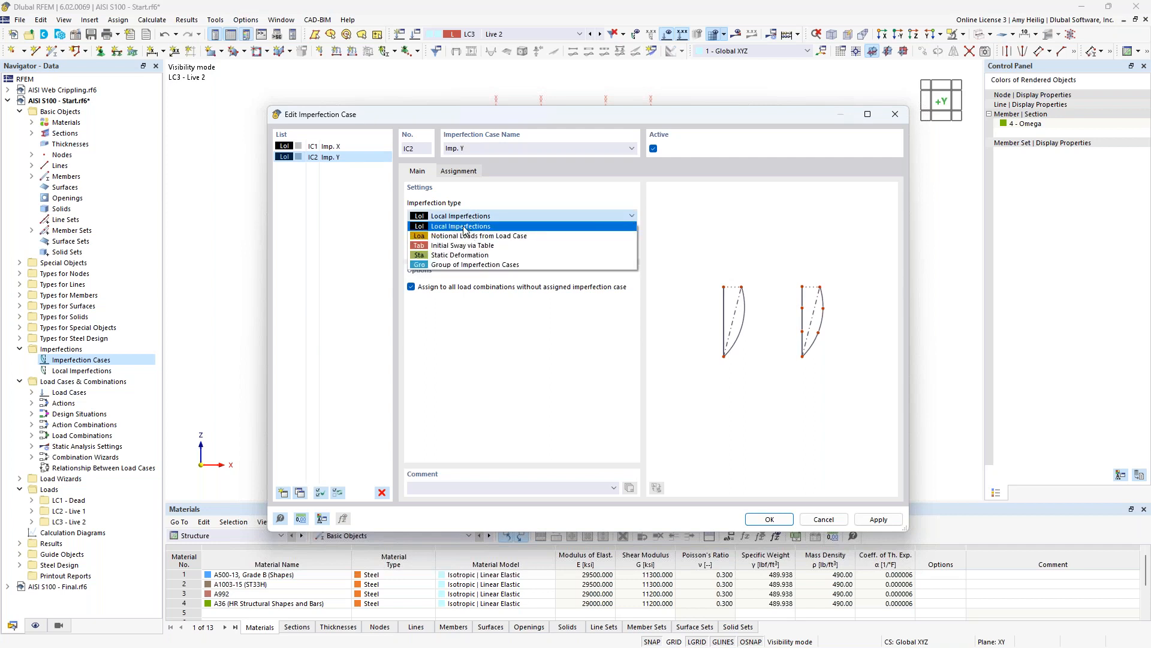
{"action": "left_click", "coordinate": [492, 205]}
{"action": "left_click", "coordinate": [460, 172]}
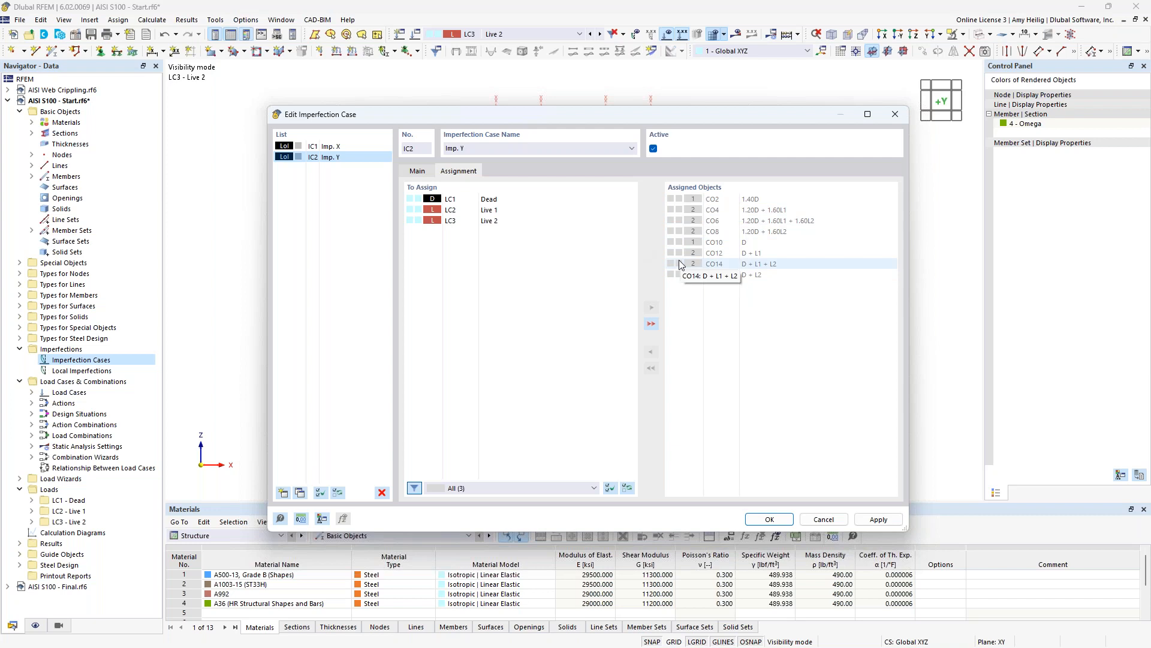
{"action": "left_click", "coordinate": [327, 147]}
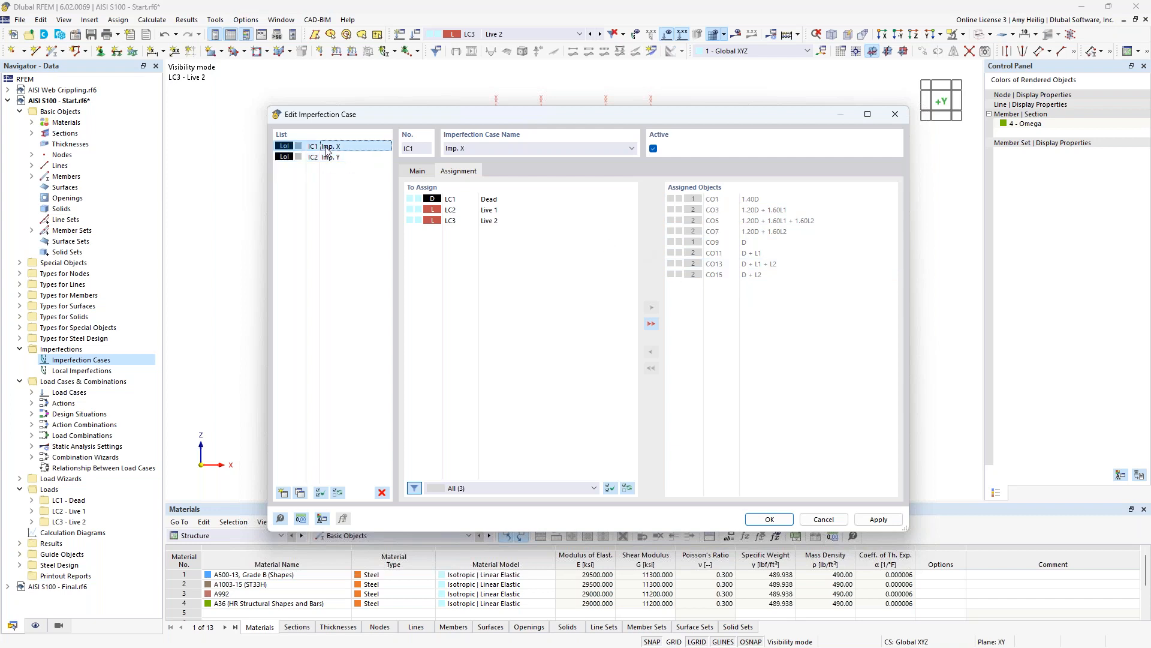
{"action": "left_click", "coordinate": [755, 520]}
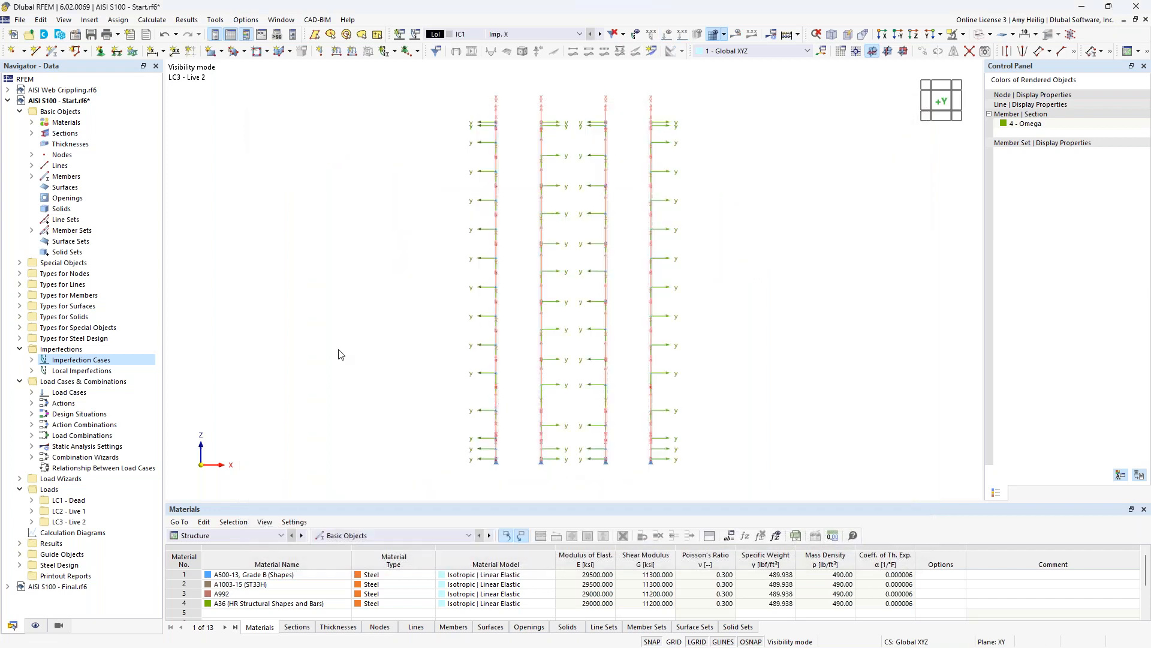
- Start a new member set imperfection in IC1 as initial sway defined by AISI S100-16 | Current, and switch its illustration
{"action": "left_click", "coordinate": [32, 370]}
{"action": "left_click", "coordinate": [31, 360]}
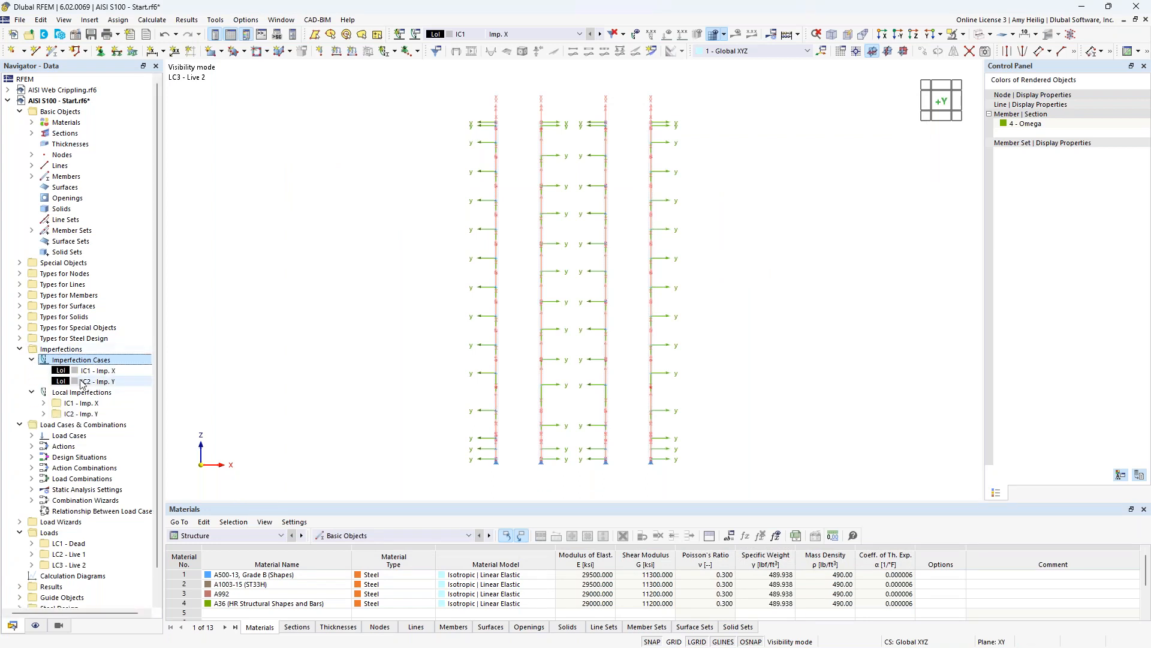
{"action": "left_click", "coordinate": [43, 404]}
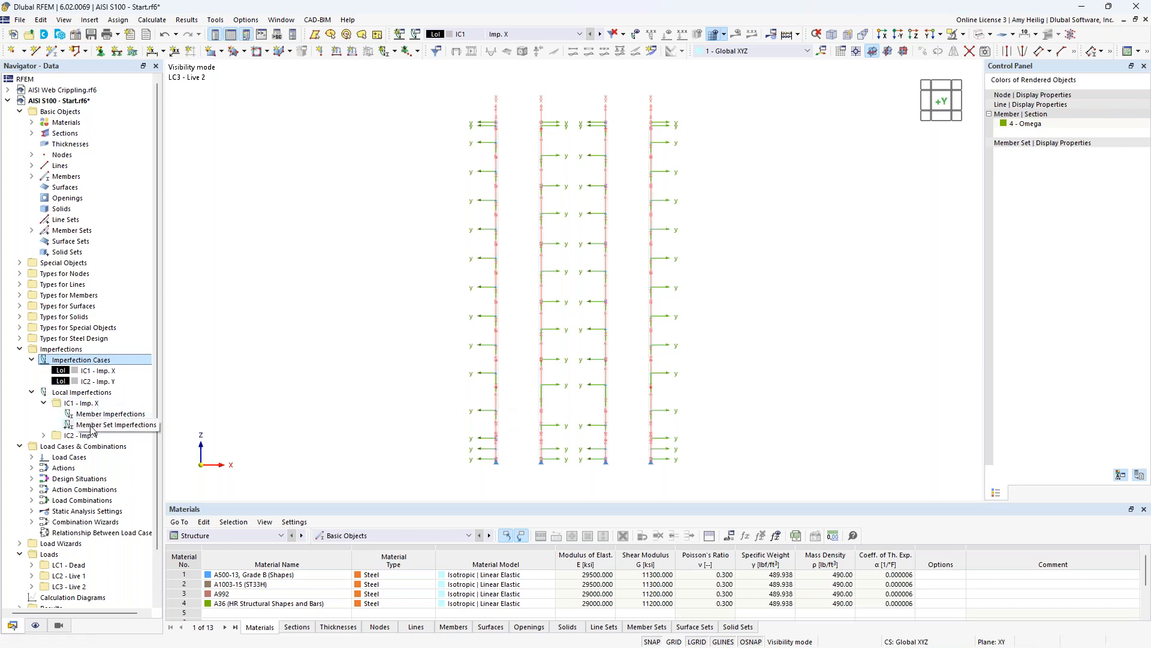
{"action": "right_click", "coordinate": [92, 426]}
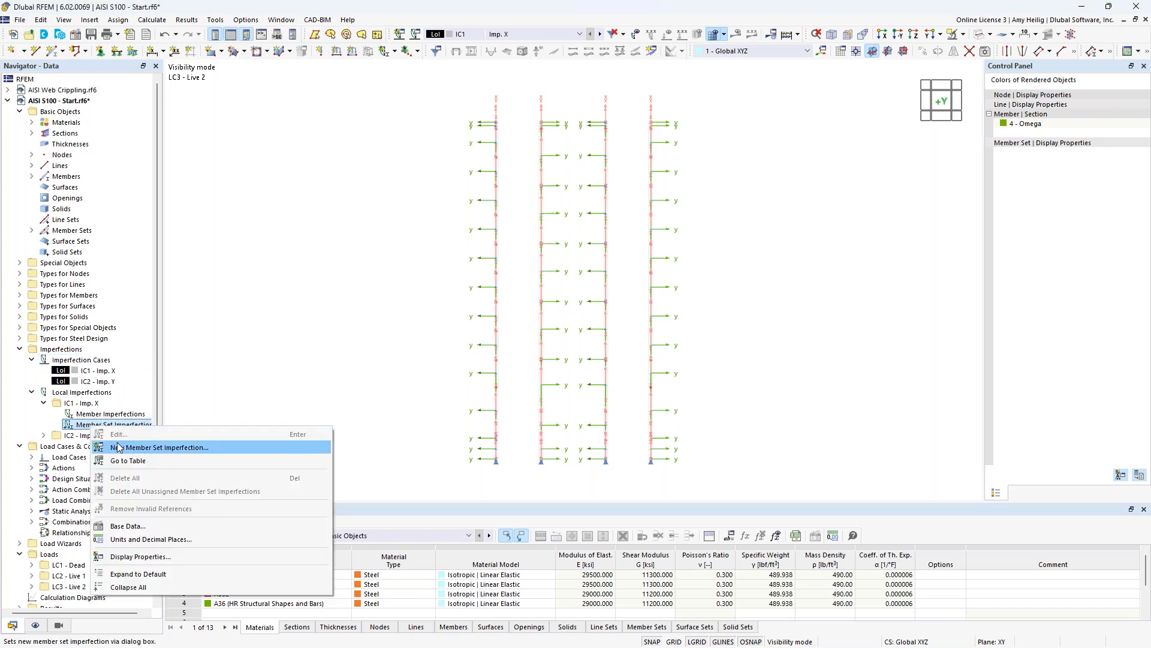
{"action": "left_click", "coordinate": [121, 448]}
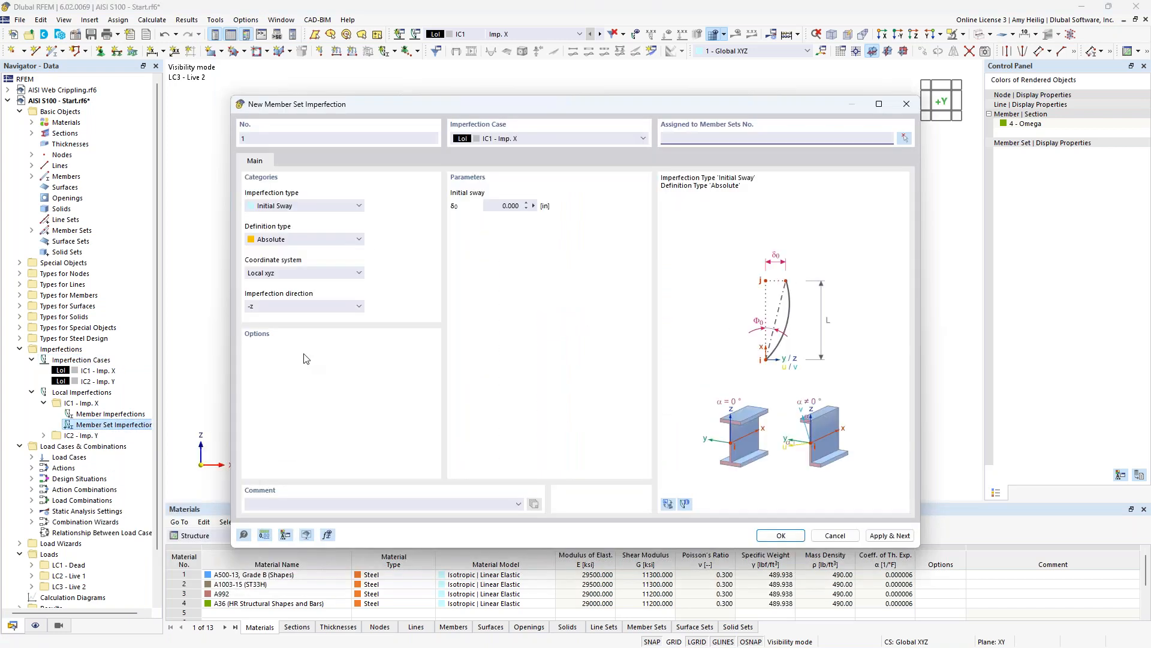
{"action": "left_click", "coordinate": [301, 241]}
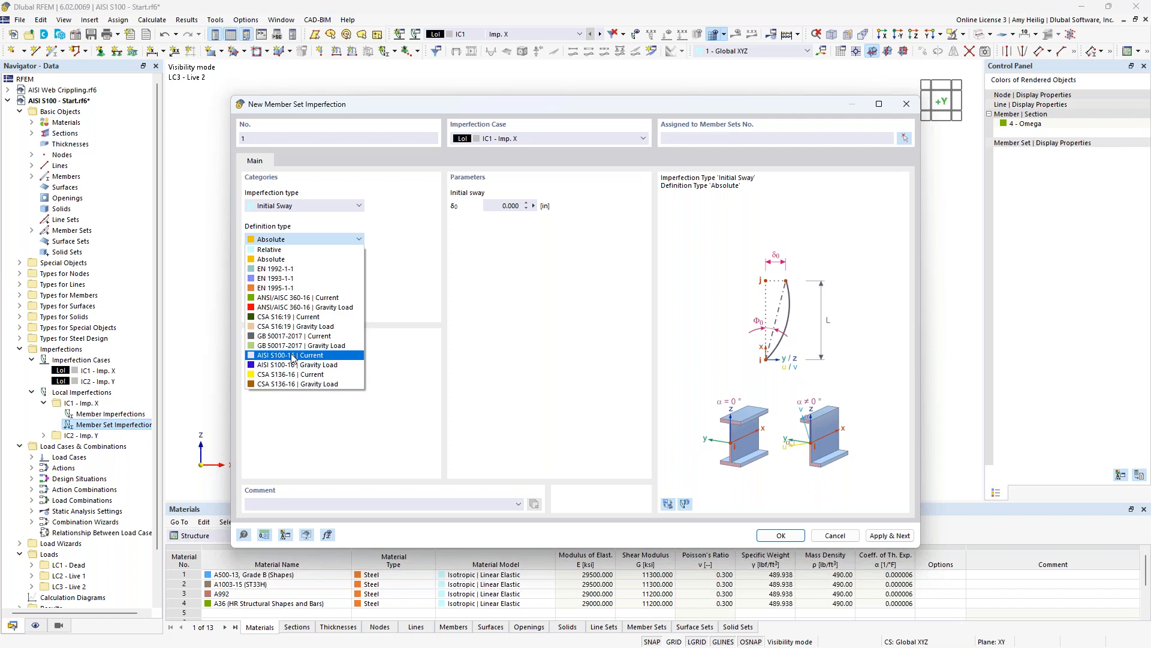
{"action": "left_click", "coordinate": [294, 356]}
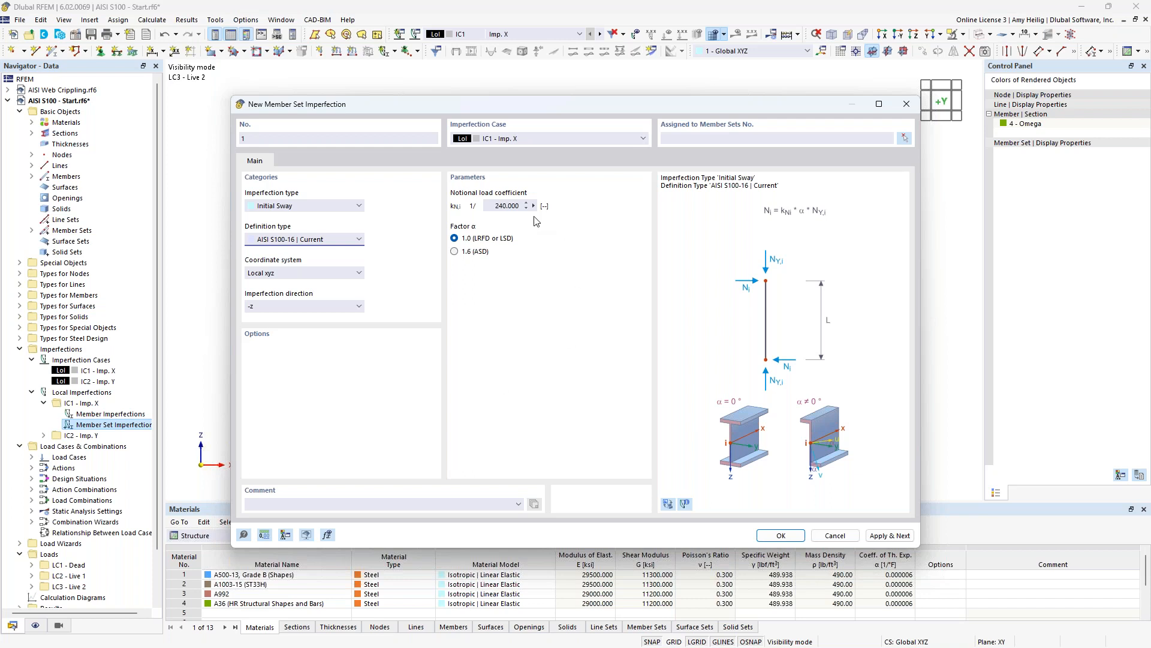
{"action": "left_click", "coordinate": [684, 504]}
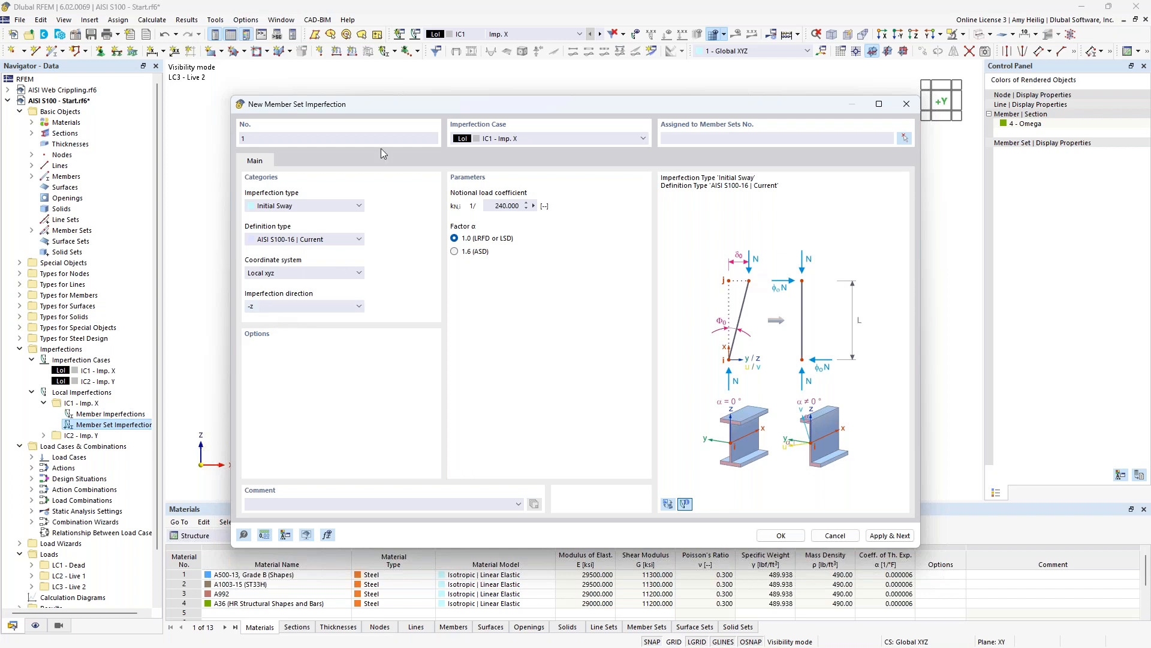
- Set the imperfection direction to local -y, assign it to member sets 1-3 and 7-9, and apply it
{"action": "left_click_drag", "start_coordinate": [381, 108], "coordinate": [457, 232]}
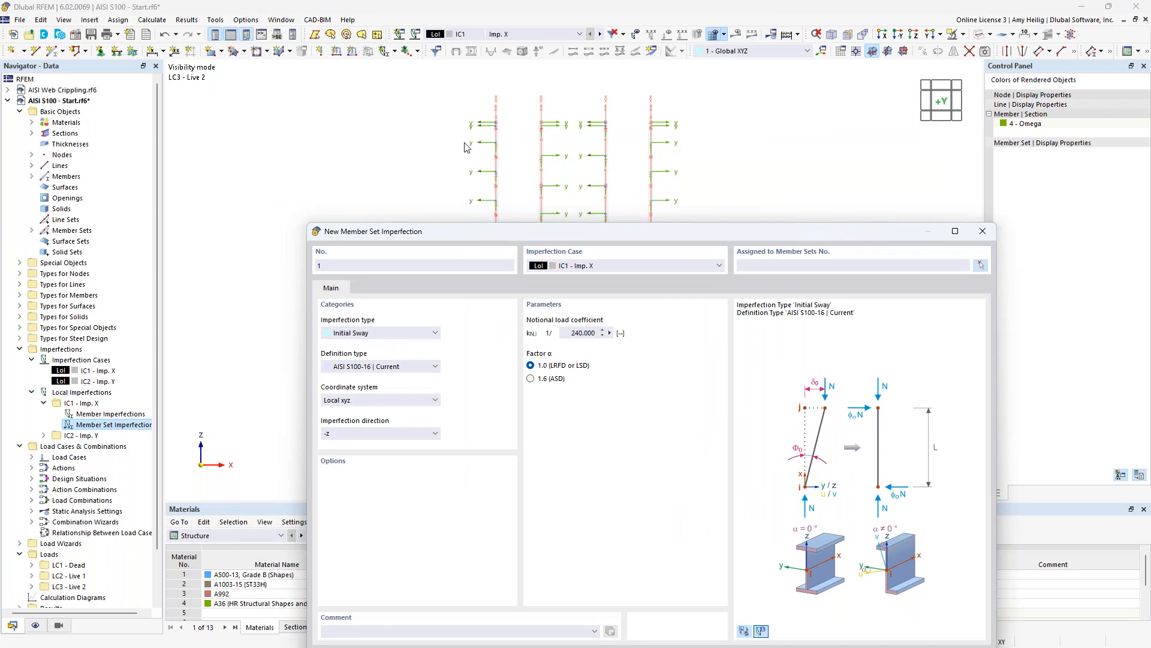
{"action": "left_click_drag", "start_coordinate": [487, 232], "coordinate": [494, 151]}
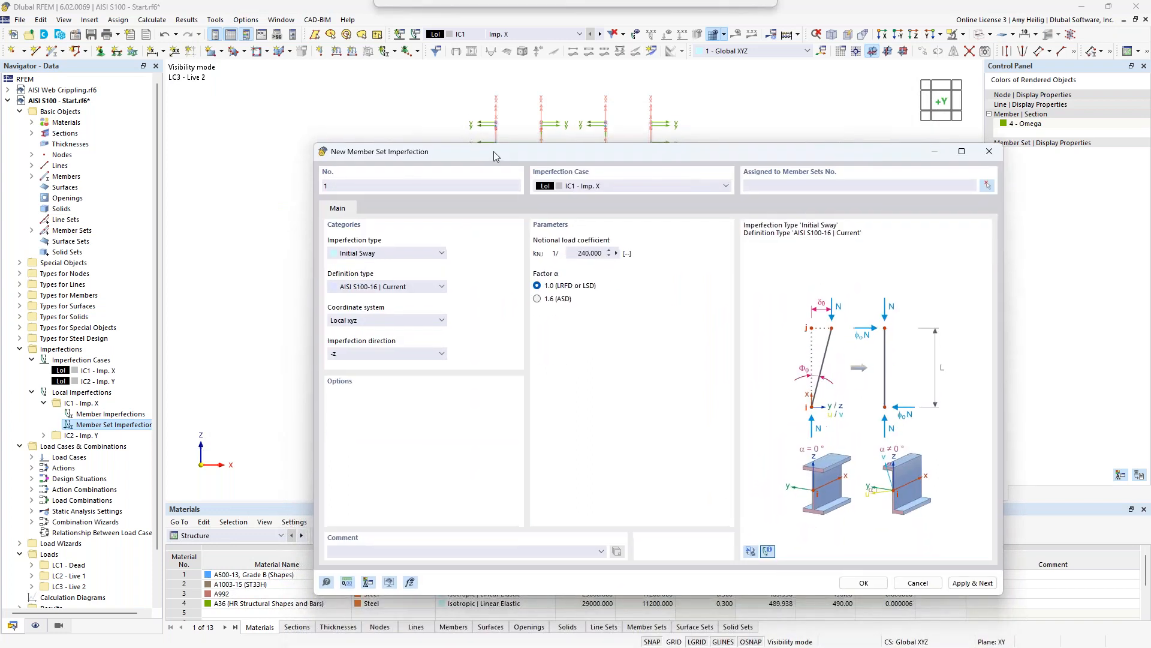
{"action": "left_click", "coordinate": [442, 354]}
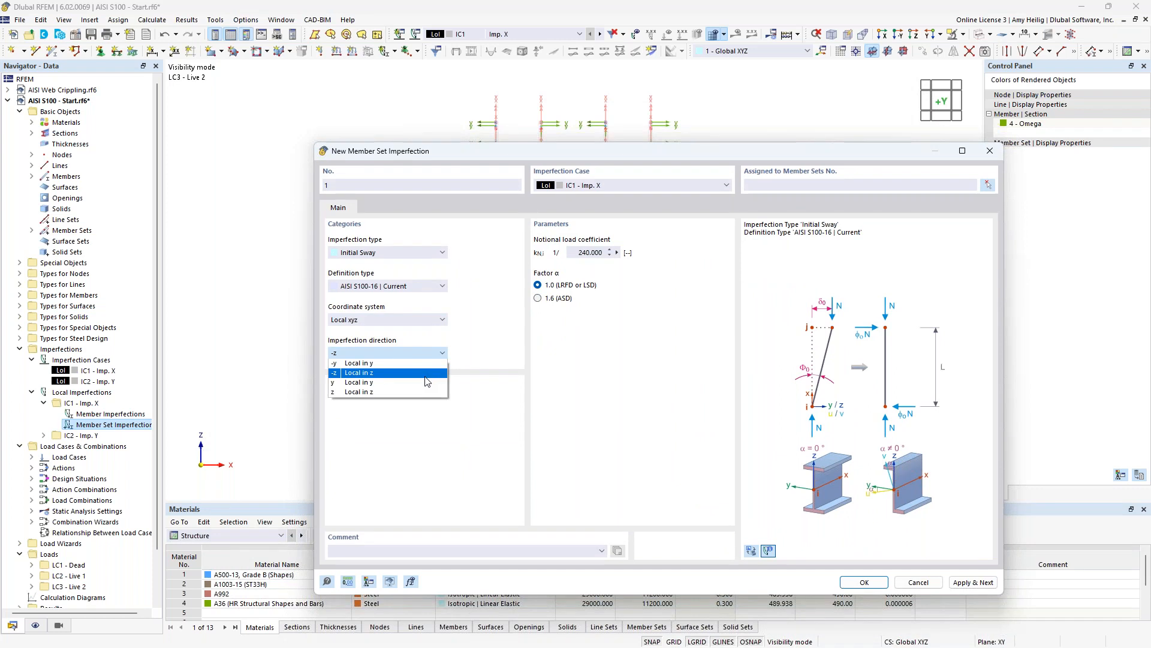
{"action": "left_click", "coordinate": [415, 363]}
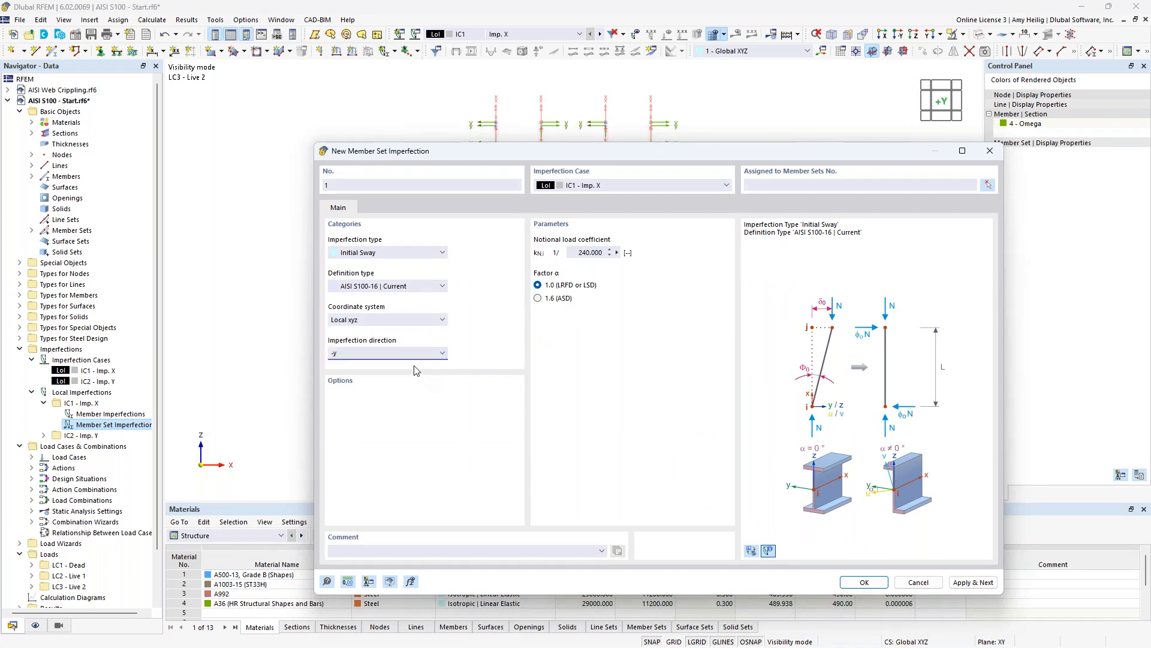
{"action": "left_click", "coordinate": [988, 186]}
{"action": "left_click_drag", "start_coordinate": [510, 245], "coordinate": [473, 218]}
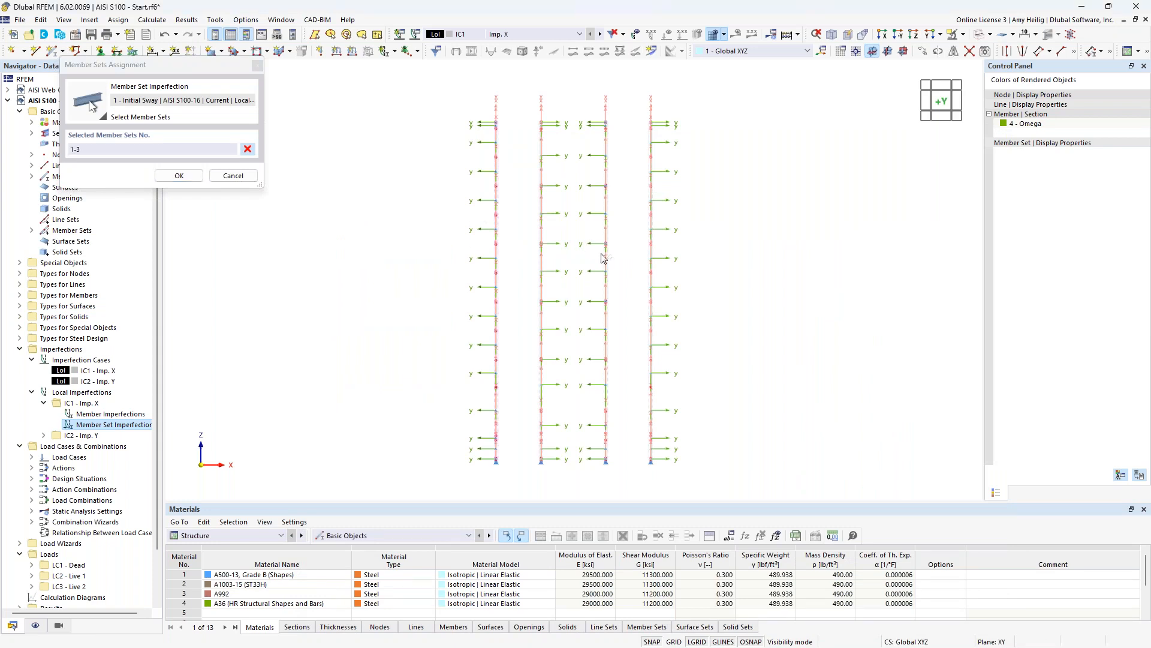
{"action": "left_click_drag", "start_coordinate": [620, 269], "coordinate": [592, 250]}
{"action": "left_click", "coordinate": [185, 176]}
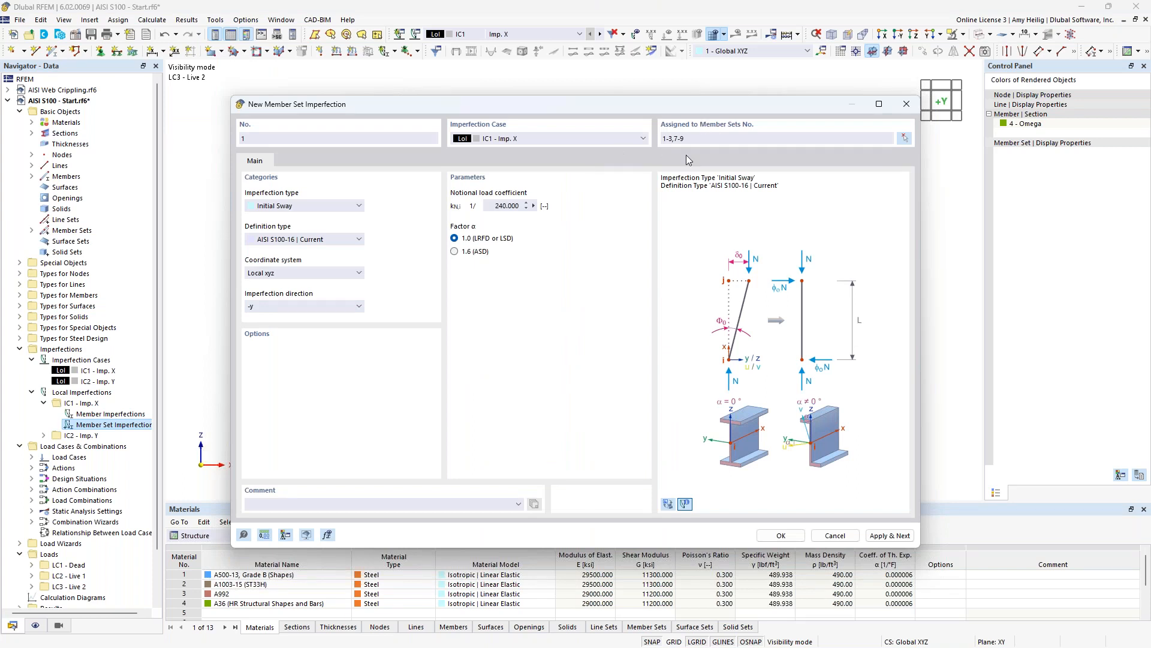
{"action": "left_click", "coordinate": [876, 536]}
- Add a second AISI S100-16 initial sway in the local y direction to IC1, assigned to member sets 4-6 and 10-12
{"action": "left_click", "coordinate": [326, 305]}
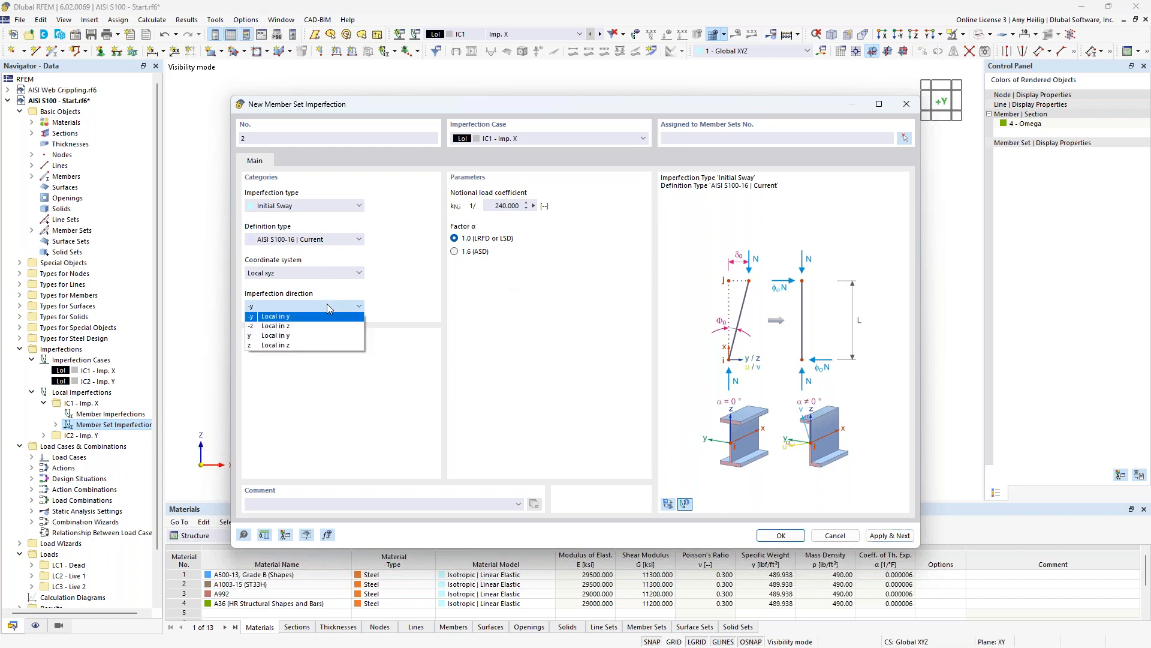
{"action": "left_click", "coordinate": [328, 337]}
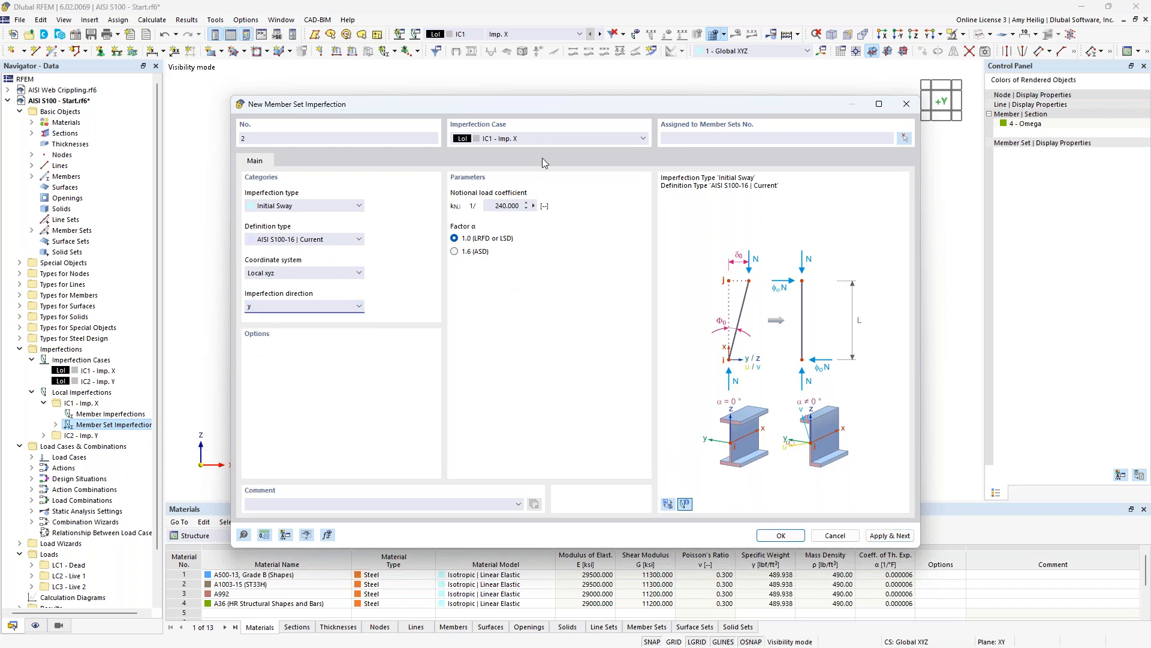
{"action": "left_click_drag", "start_coordinate": [548, 112], "coordinate": [553, 89]}
{"action": "left_click", "coordinate": [911, 128]}
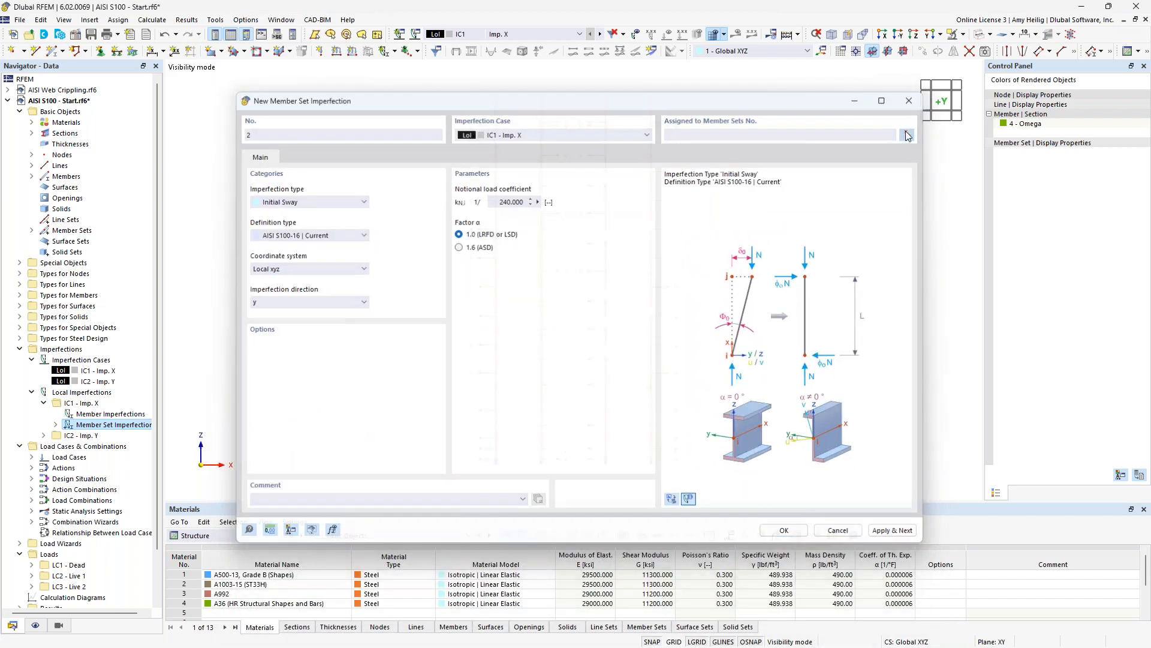
{"action": "left_click_drag", "start_coordinate": [557, 232], "coordinate": [527, 220]}
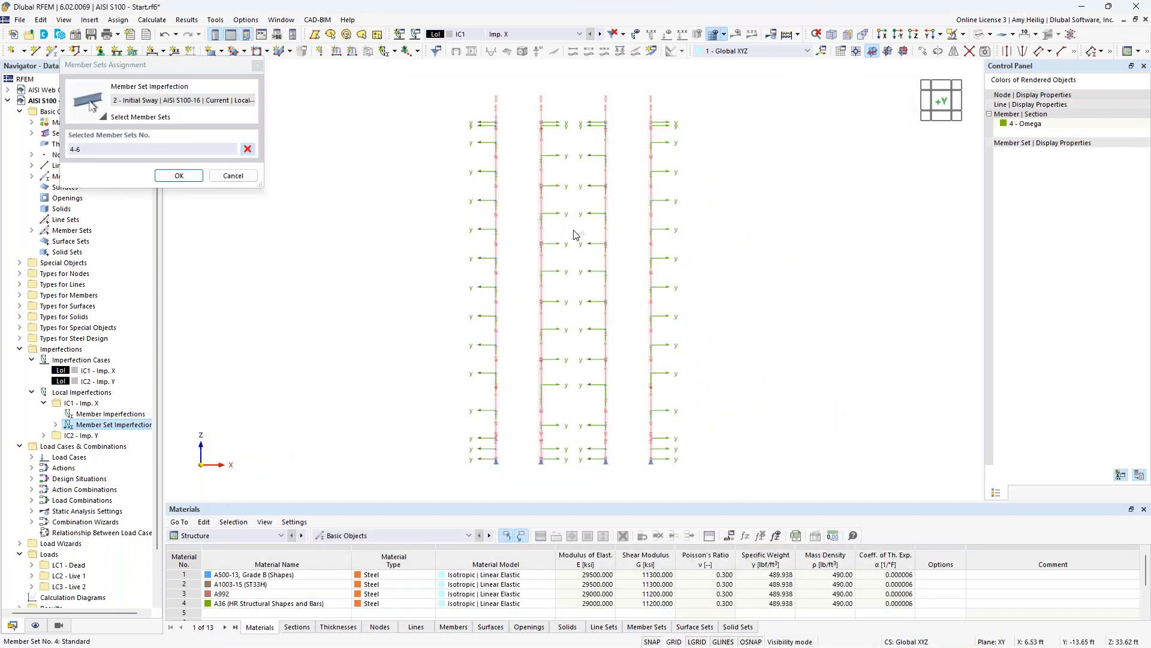
{"action": "left_click_drag", "start_coordinate": [673, 252], "coordinate": [639, 233]}
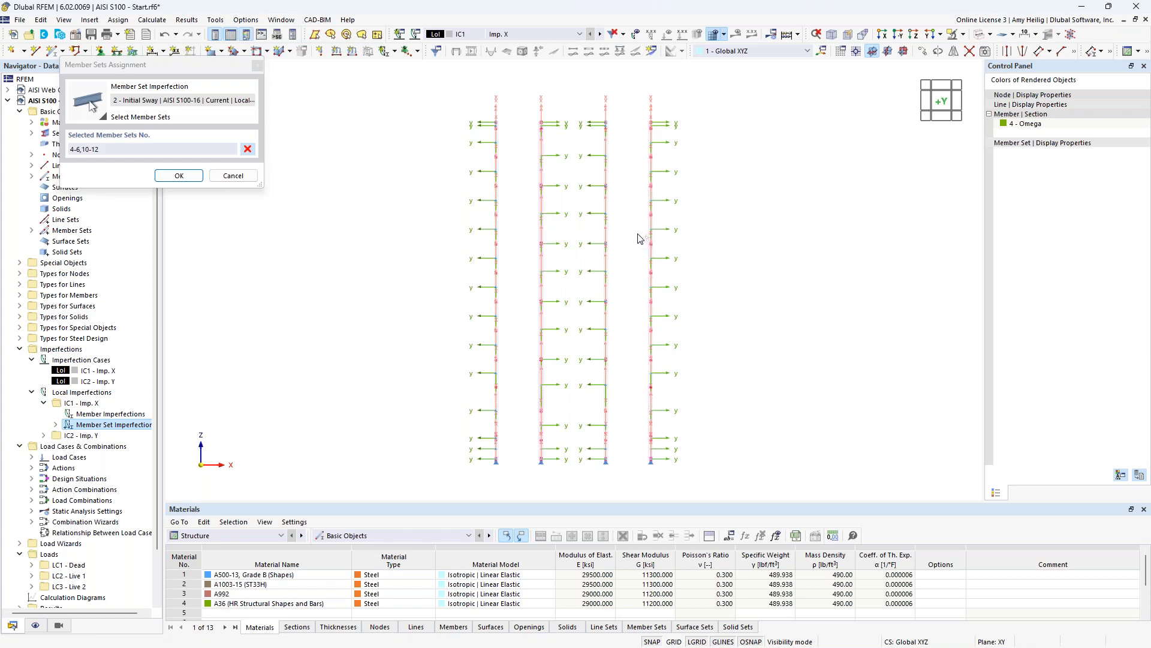
{"action": "left_click", "coordinate": [179, 175]}
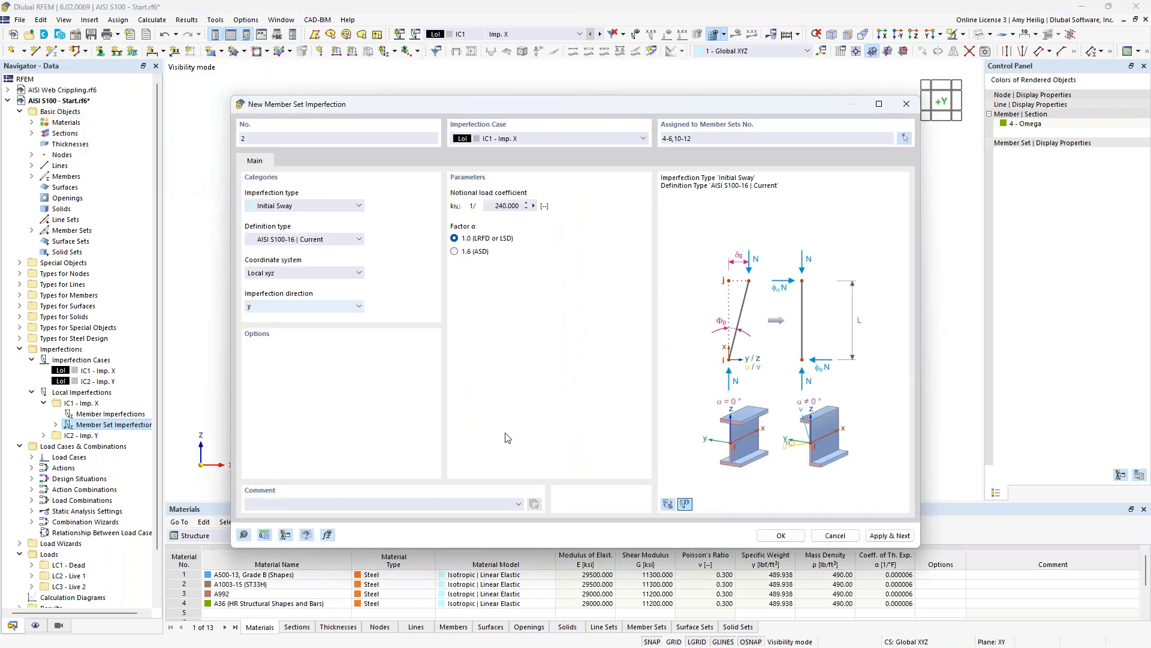
{"action": "key", "text": "Return"}
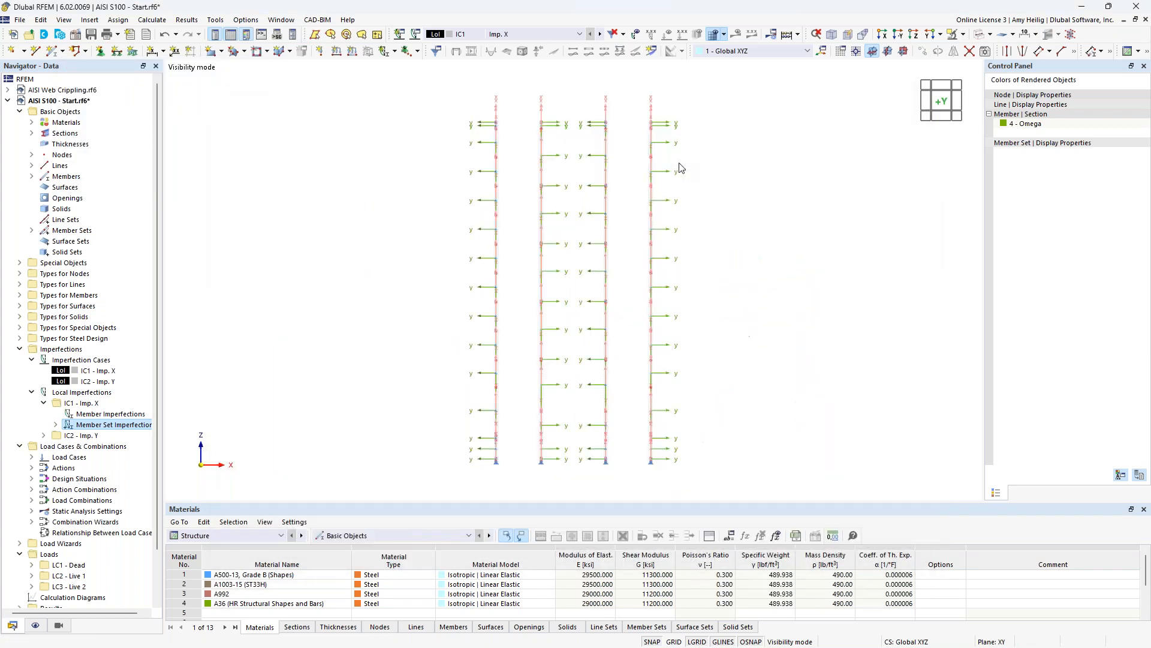
- Display the IC1 imperfections on the columns and inspect their sway direction
{"action": "left_click", "coordinate": [637, 35]}
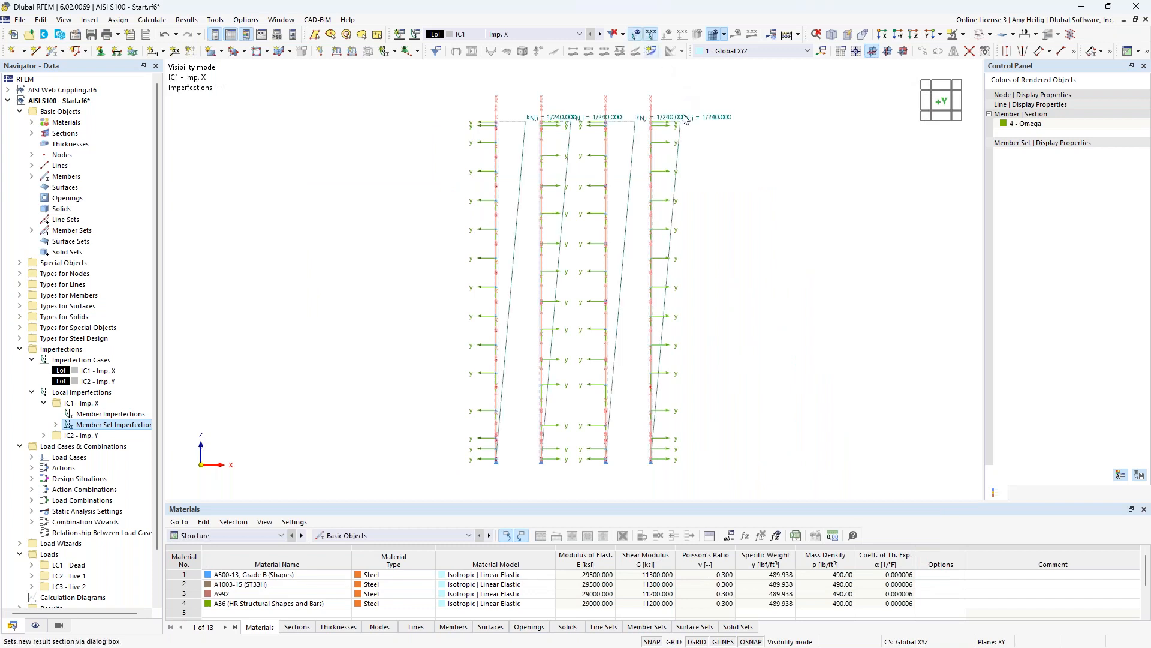
{"action": "mouse_move", "coordinate": [754, 188]}
{"action": "middle_mouse_down", "text": "ctrl"}
{"action": "mouse_move", "coordinate": [733, 230]}
{"action": "mouse_move", "coordinate": [758, 236]}
{"action": "mouse_move", "coordinate": [740, 234]}
{"action": "mouse_move", "coordinate": [743, 214]}
{"action": "mouse_move", "coordinate": [769, 195]}
{"action": "mouse_move", "coordinate": [745, 195]}
{"action": "middle_mouse_up", "text": "ctrl"}
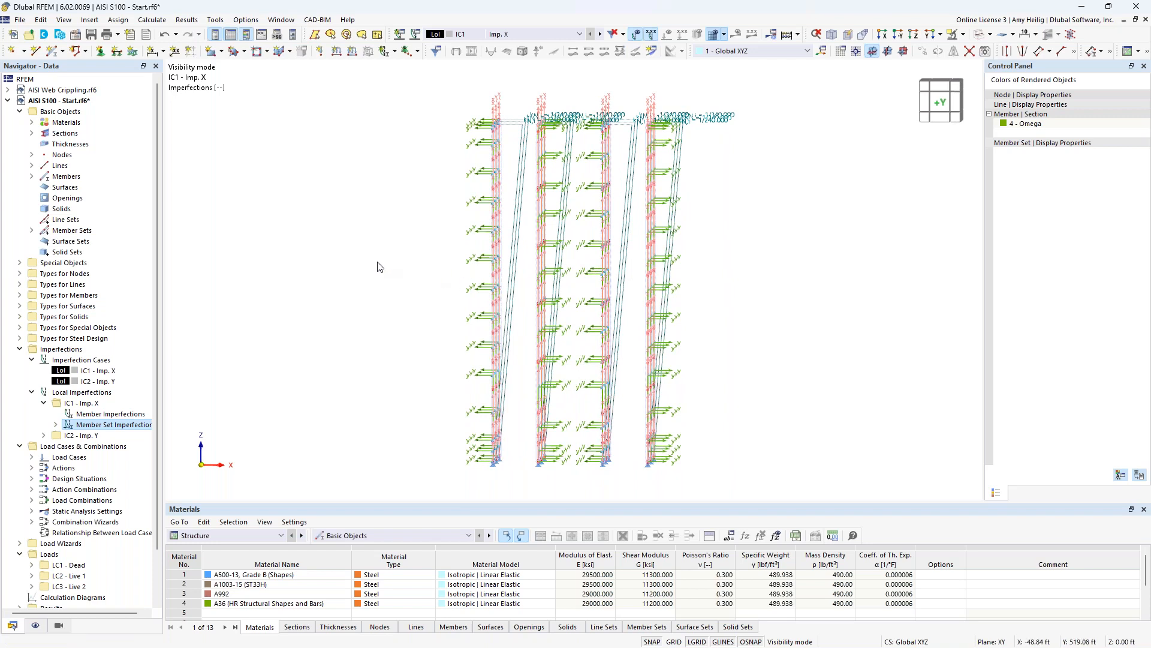
- Switch to IC2 - Imp. Y and start a new member set imperfection there as initial sway defined by AISI S100-16 | Current
{"action": "left_click", "coordinate": [600, 34]}
{"action": "middle_click_drag", "start_coordinate": [767, 265], "coordinate": [756, 282], "text": "ctrl"}
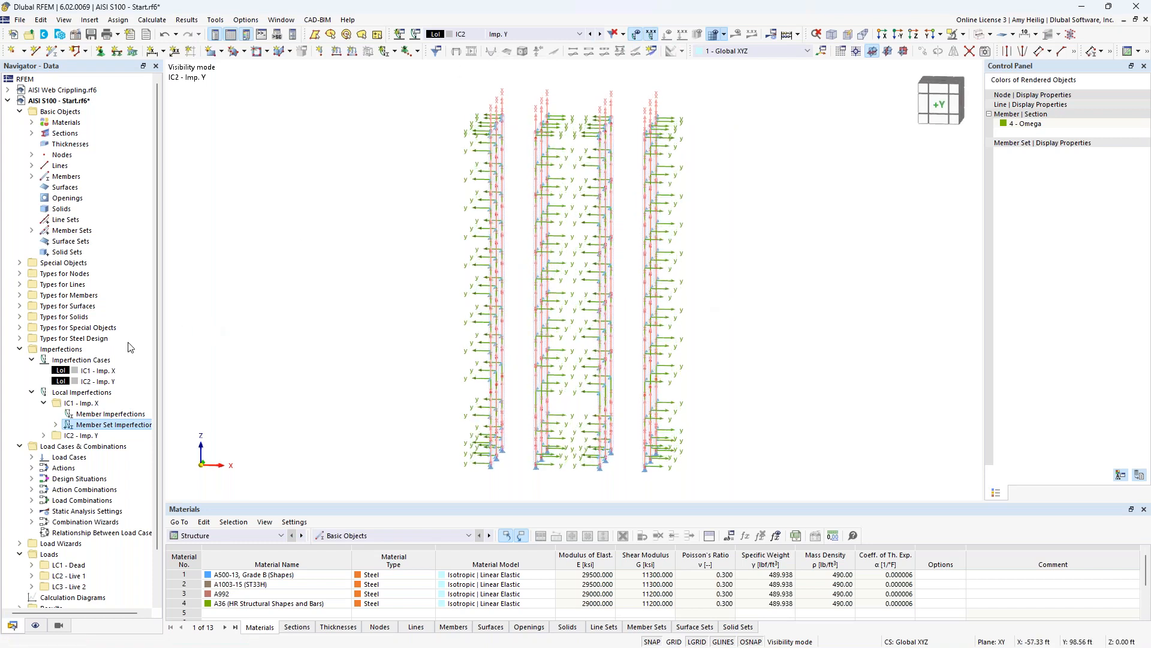
{"action": "left_click", "coordinate": [44, 436]}
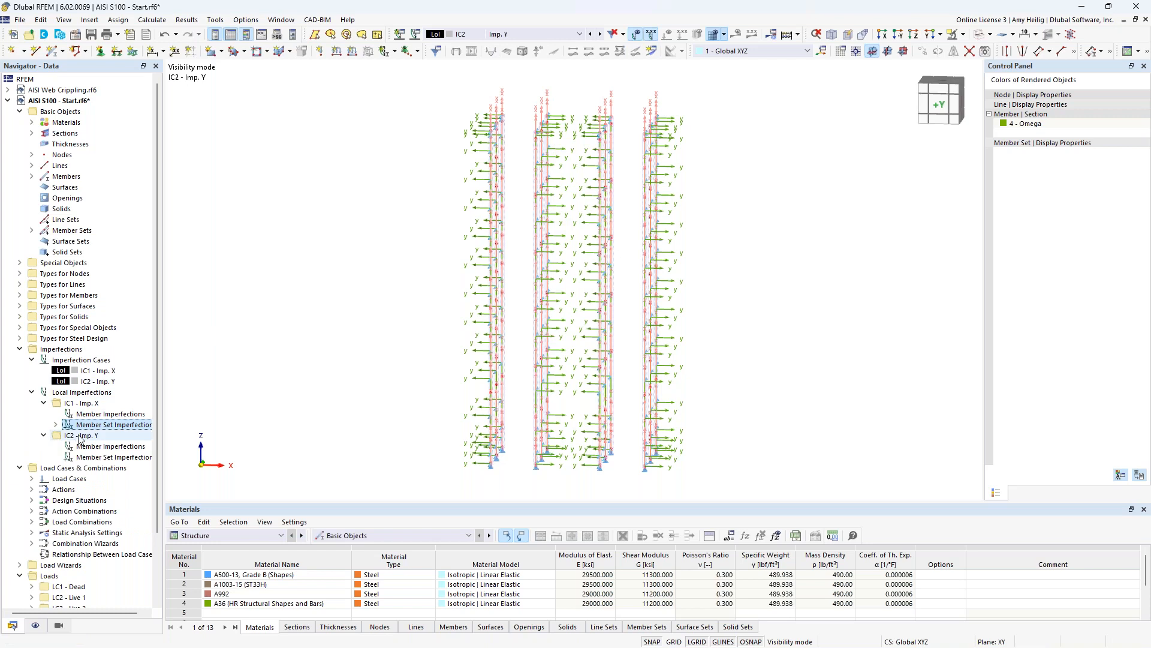
{"action": "right_click", "coordinate": [96, 457]}
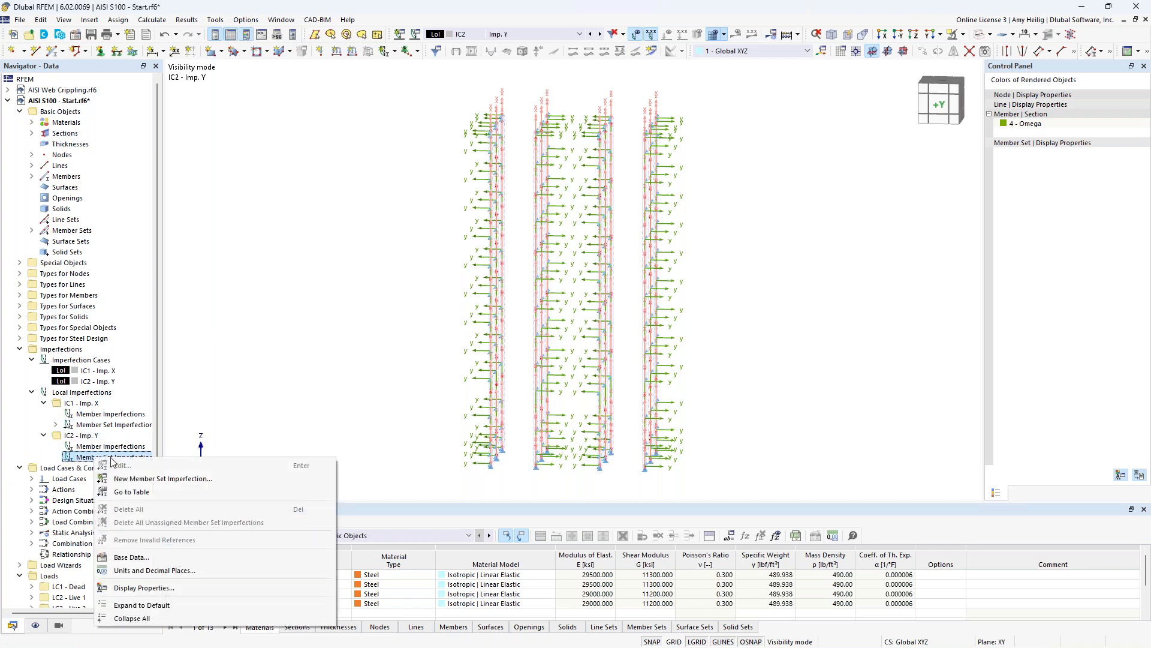
{"action": "left_click", "coordinate": [134, 480]}
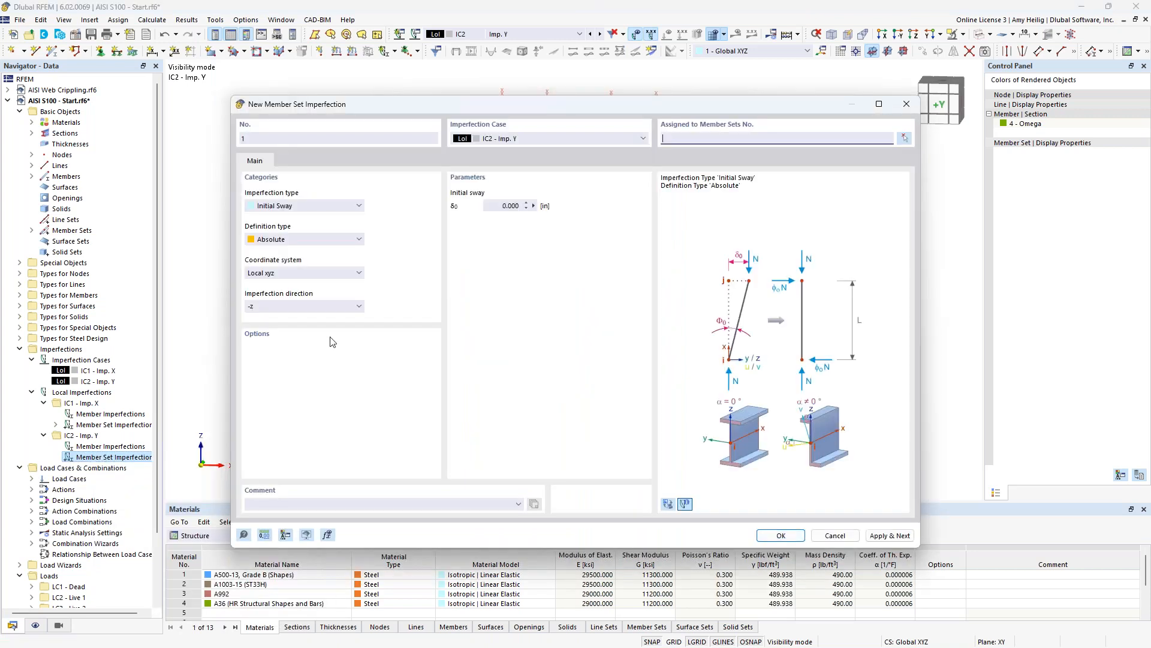
{"action": "left_click", "coordinate": [303, 240]}
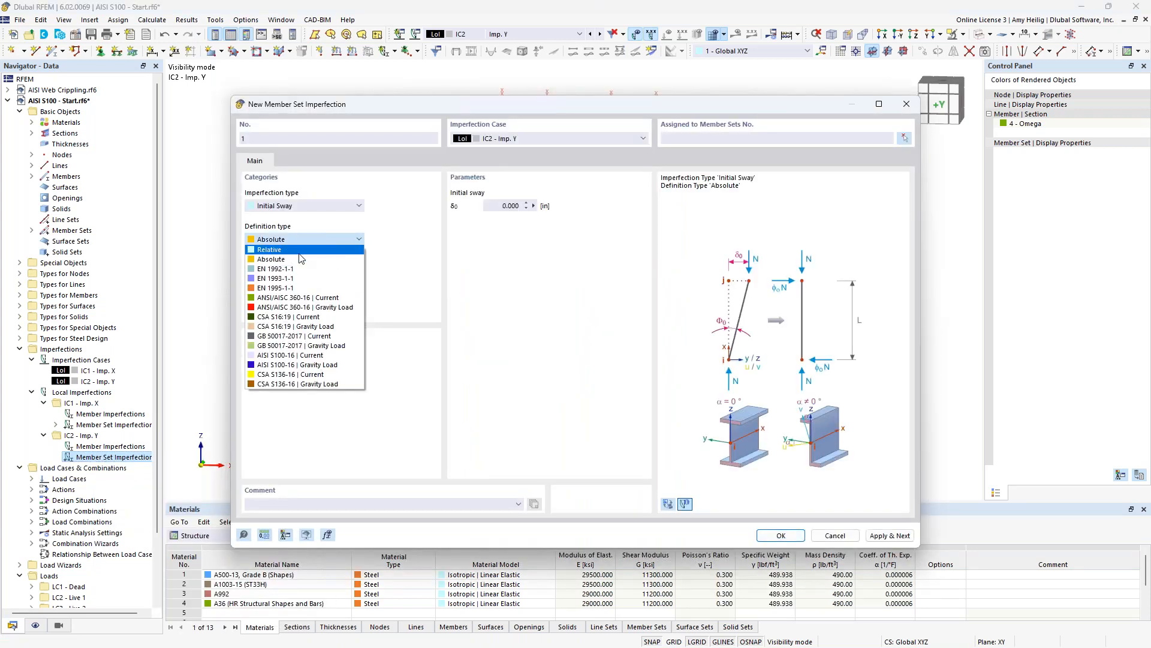
{"action": "left_click", "coordinate": [296, 356]}
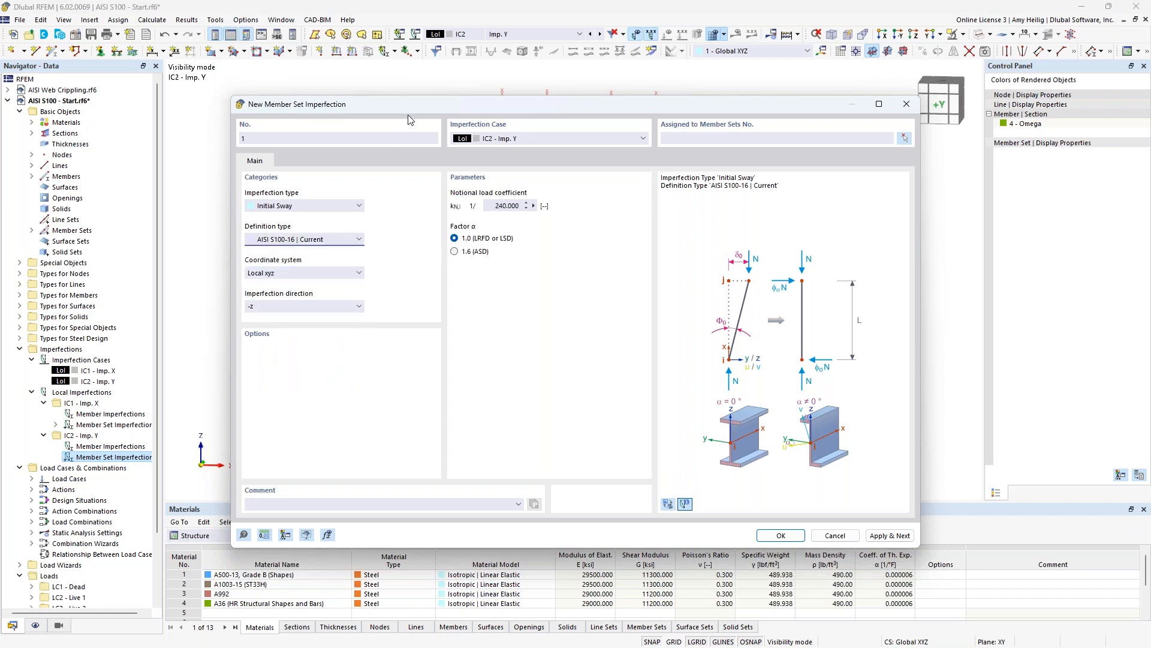
- Start graphically selecting the column member sets for the new IC2 imperfection, keeping the dialog clear of the column tops
{"action": "left_click_drag", "start_coordinate": [411, 107], "coordinate": [441, 162]}
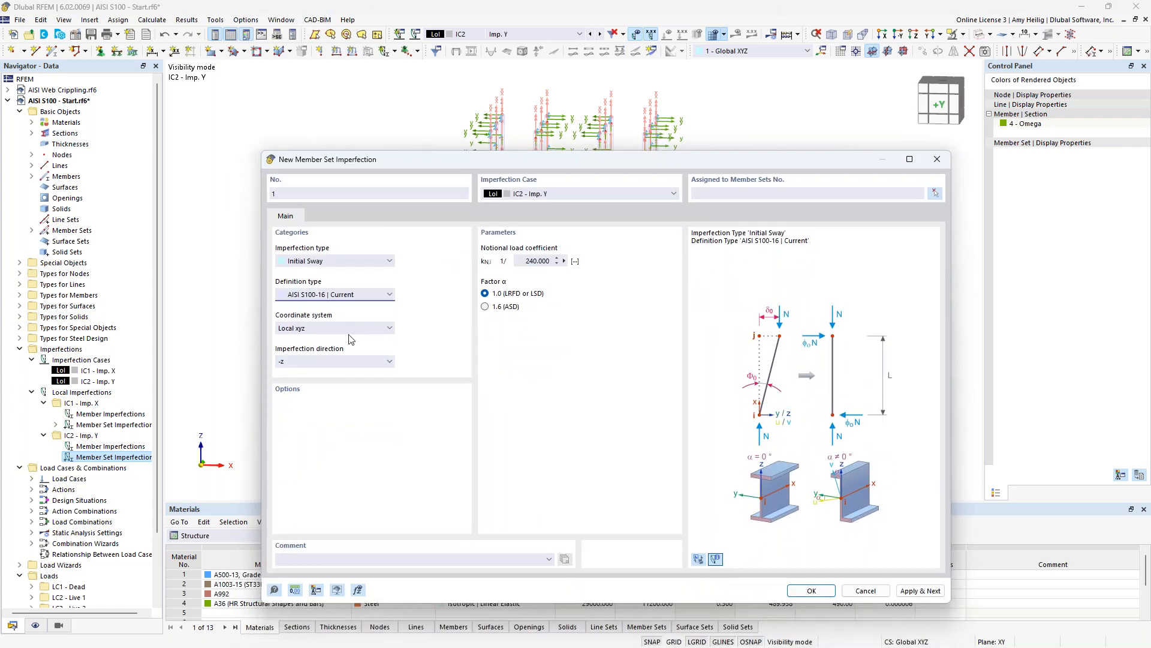
{"action": "left_click", "coordinate": [935, 194]}
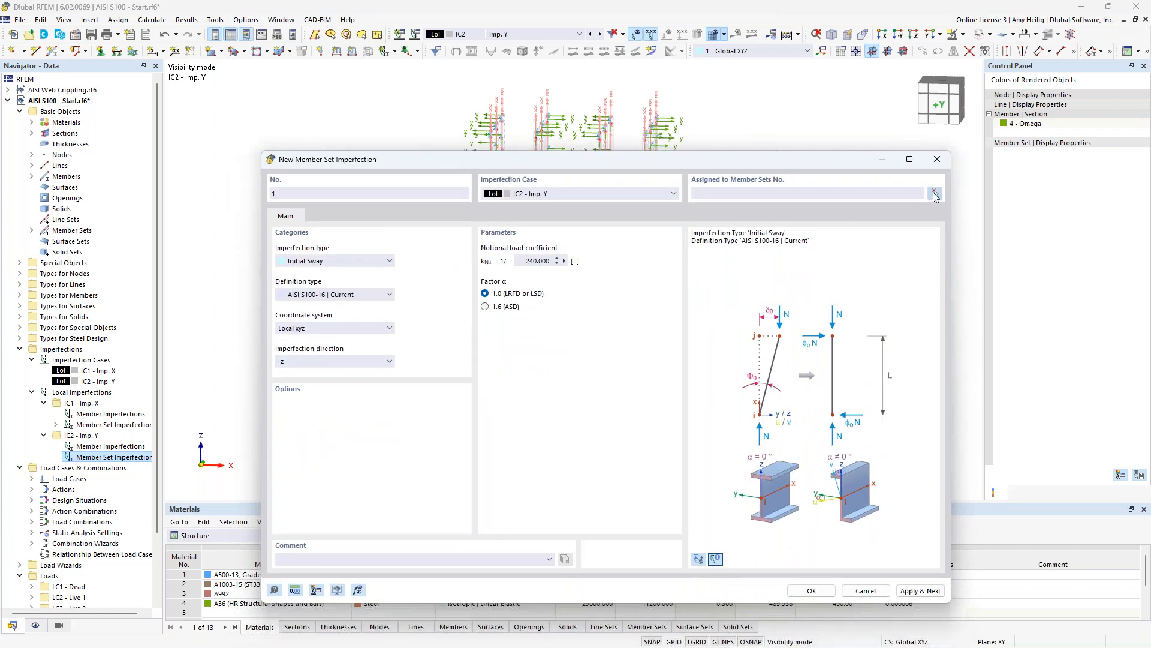
- Assign member sets 1-3 and 7-9 to the -z initial sway imperfection of case IC2 and apply it
{"action": "scroll", "coordinate": [512, 262], "scroll_direction": "up", "scroll_amount": 3}
{"action": "middle_click_drag", "start_coordinate": [511, 264], "coordinate": [517, 276]}
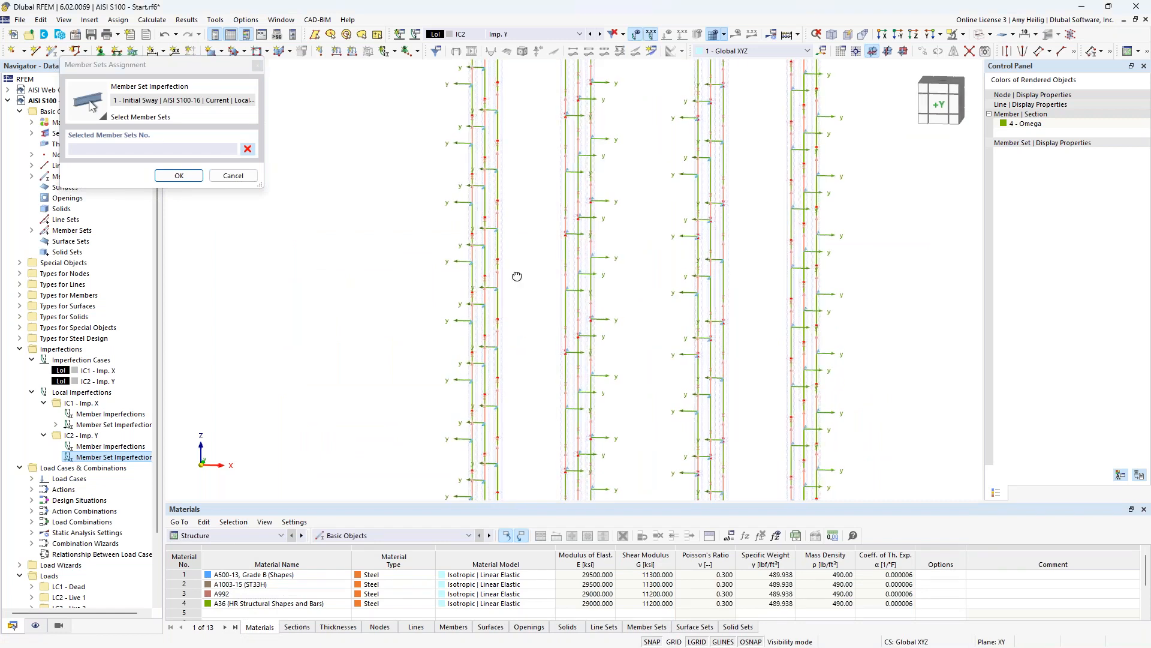
{"action": "left_click_drag", "start_coordinate": [523, 272], "coordinate": [447, 232]}
{"action": "left_click_drag", "start_coordinate": [753, 335], "coordinate": [670, 279]}
{"action": "left_click", "coordinate": [179, 179]}
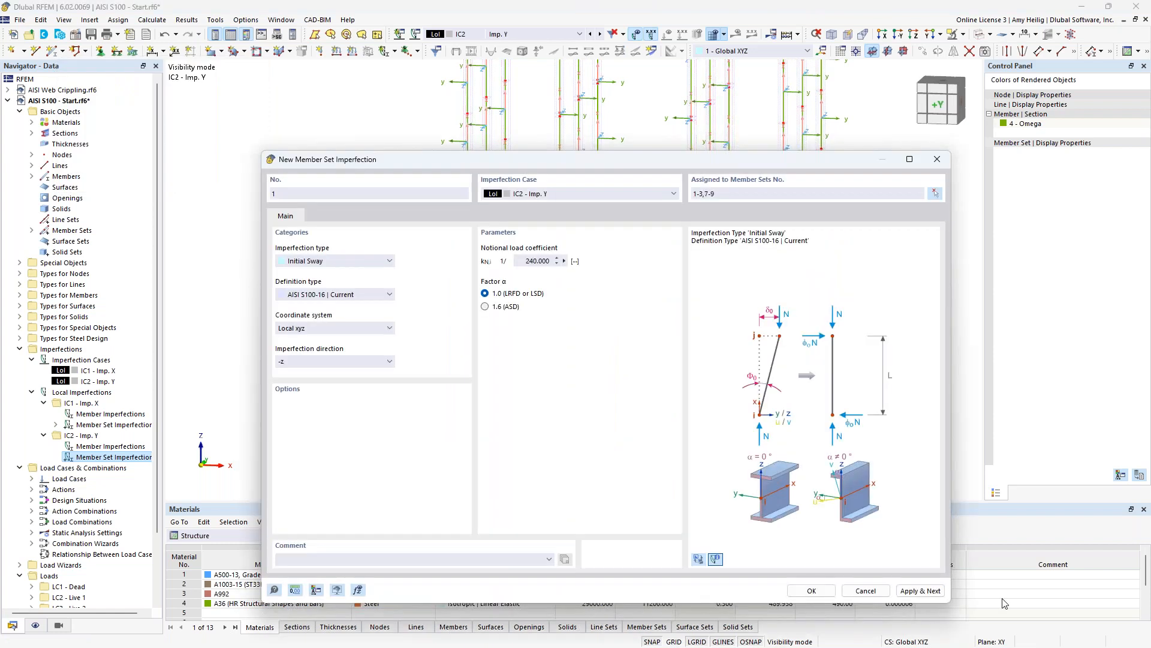
{"action": "left_click", "coordinate": [921, 591]}
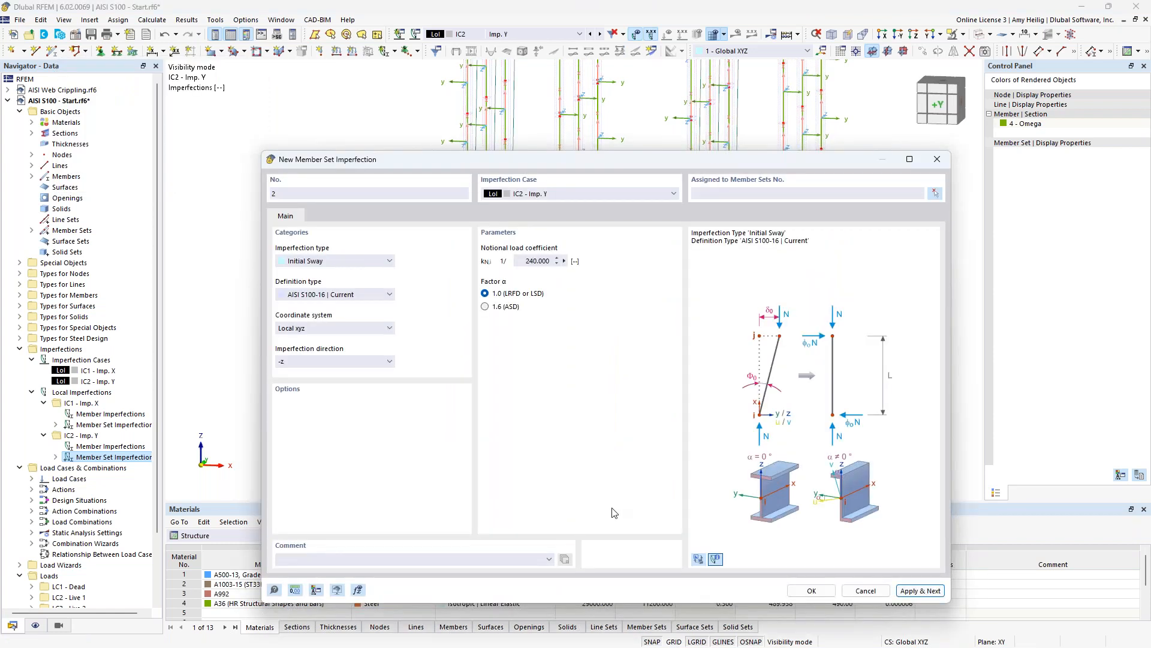
- Create a second initial sway imperfection for IC2 in local z direction and assign it to member sets 4-6 and 10-12
{"action": "left_click", "coordinate": [348, 363]}
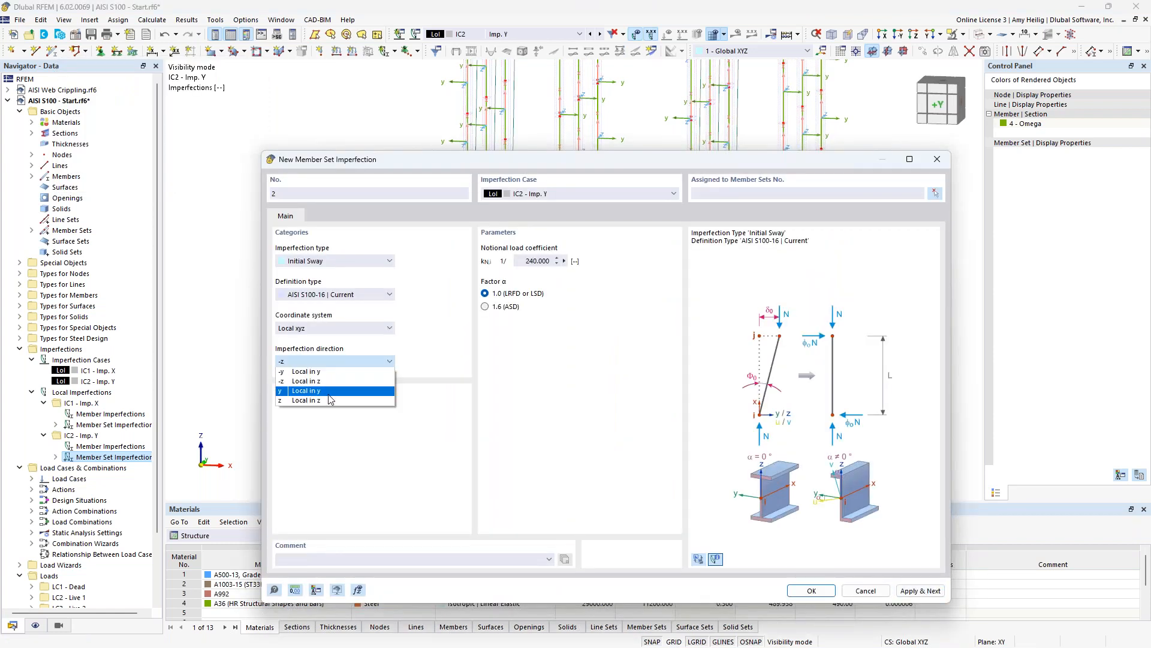
{"action": "left_click", "coordinate": [328, 404]}
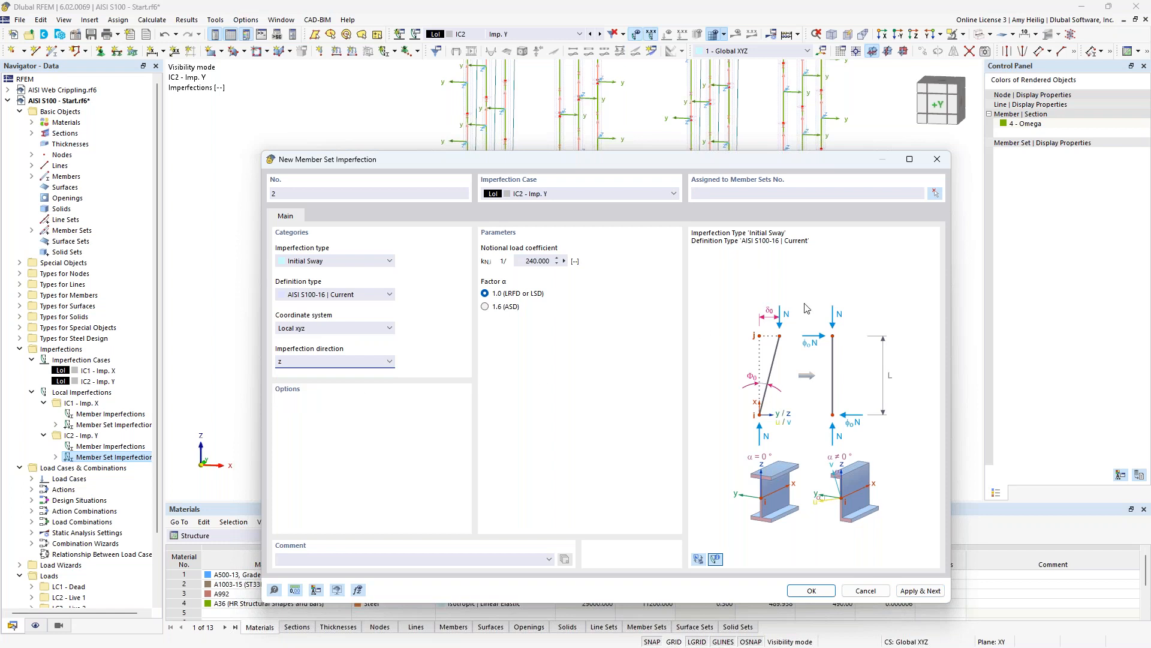
{"action": "left_click", "coordinate": [935, 193]}
{"action": "left_click_drag", "start_coordinate": [627, 240], "coordinate": [542, 189]}
{"action": "left_click_drag", "start_coordinate": [880, 273], "coordinate": [811, 246]}
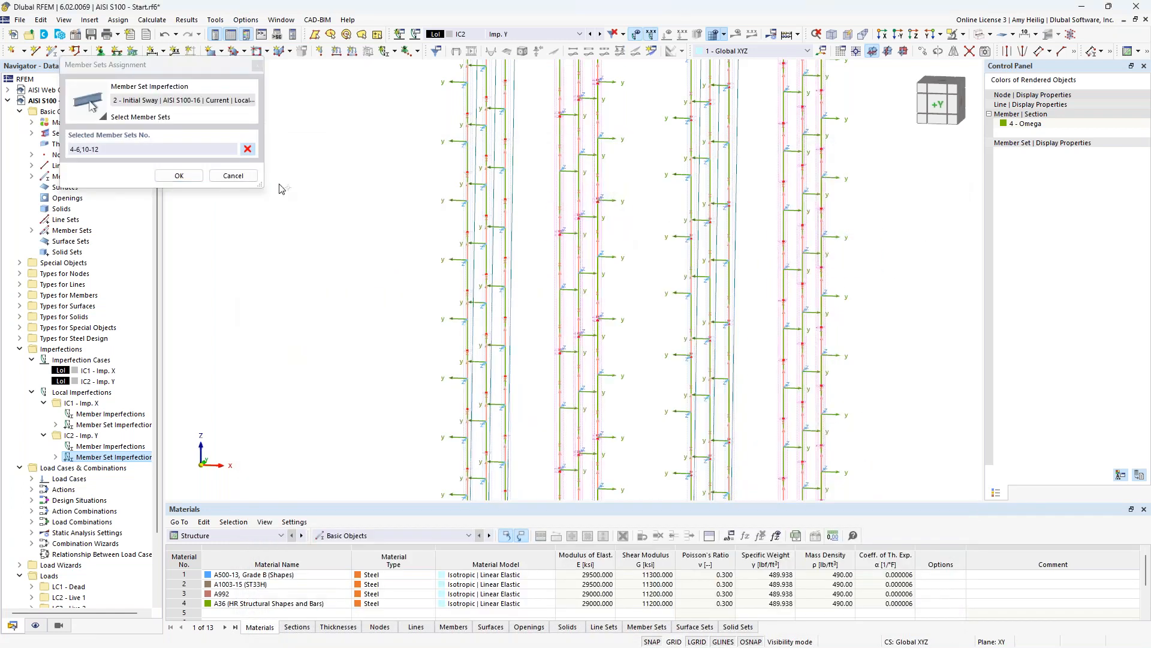
{"action": "left_click", "coordinate": [179, 175]}
{"action": "left_click", "coordinate": [807, 591]}
- Turn off the display of the members' local axis systems in the model
{"action": "scroll", "coordinate": [642, 226], "scroll_direction": "down", "scroll_amount": 6}
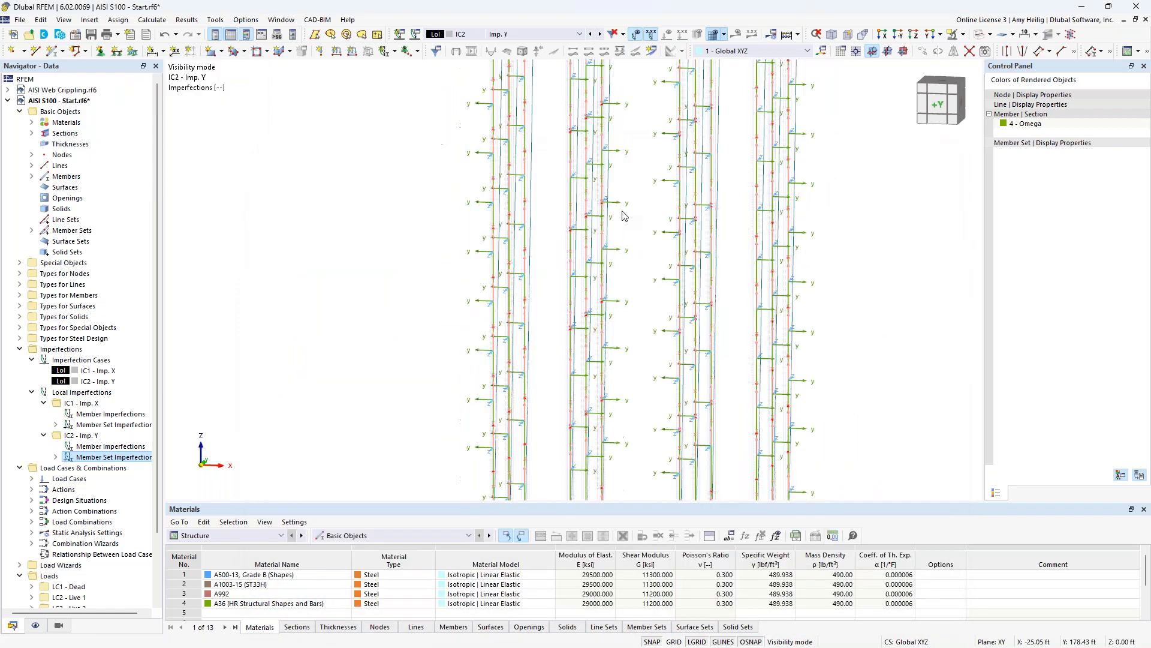
{"action": "middle_click_drag", "start_coordinate": [585, 231], "coordinate": [675, 309], "text": "ctrl"}
{"action": "scroll", "coordinate": [678, 310], "scroll_direction": "up", "scroll_amount": 1}
{"action": "right_click", "coordinate": [679, 313]}
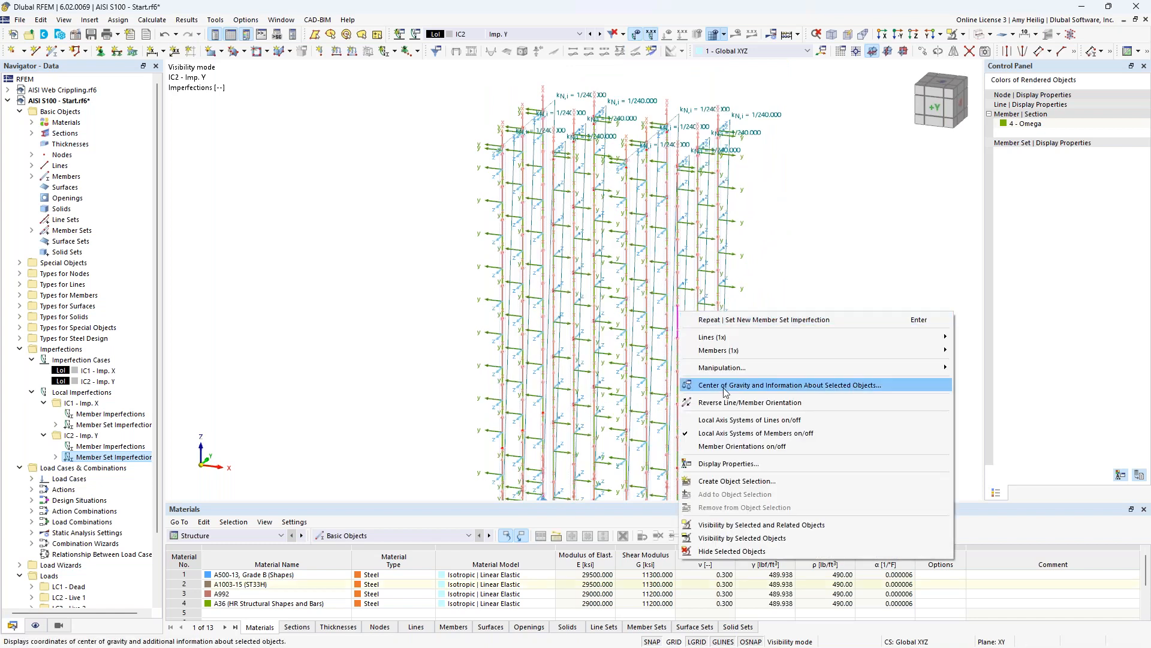
{"action": "left_click", "coordinate": [719, 434]}
{"action": "middle_click_drag", "start_coordinate": [743, 222], "coordinate": [810, 198], "text": "ctrl"}
{"action": "scroll", "coordinate": [810, 200], "scroll_direction": "down", "scroll_amount": 2}
{"action": "middle_click_drag", "start_coordinate": [822, 265], "coordinate": [703, 270]}
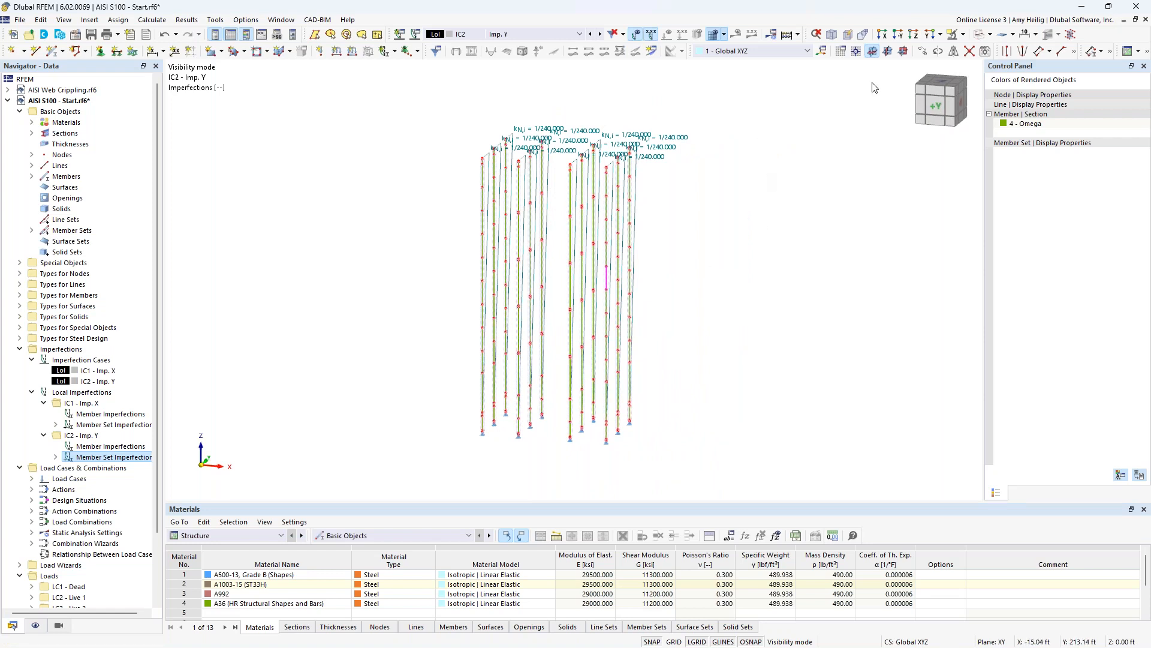
- Cancel the visibility mode and display the whole structure without imperfections, with LC1 Dead as the current load case
{"action": "left_click", "coordinate": [963, 35]}
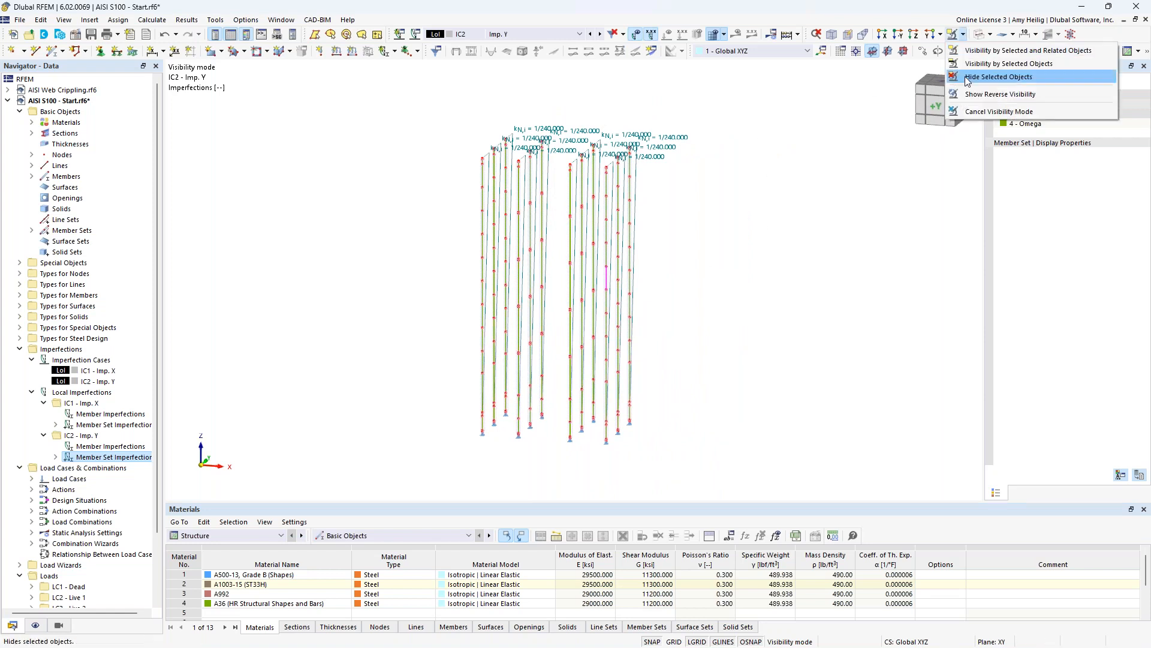
{"action": "left_click", "coordinate": [964, 110]}
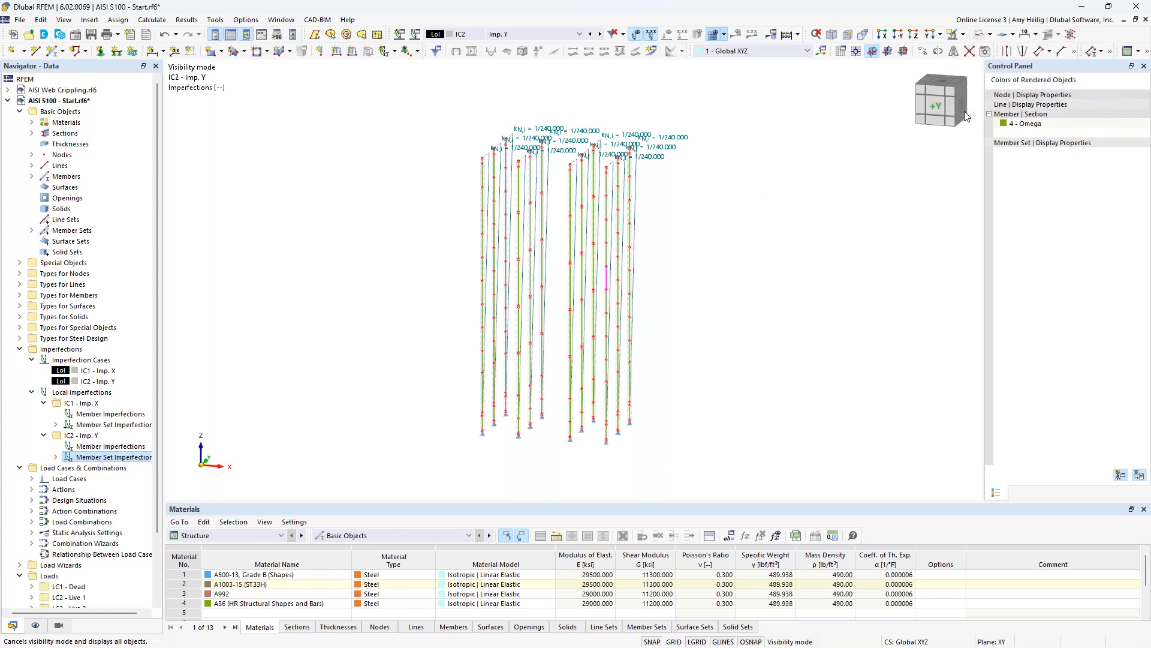
{"action": "left_click", "coordinate": [637, 36]}
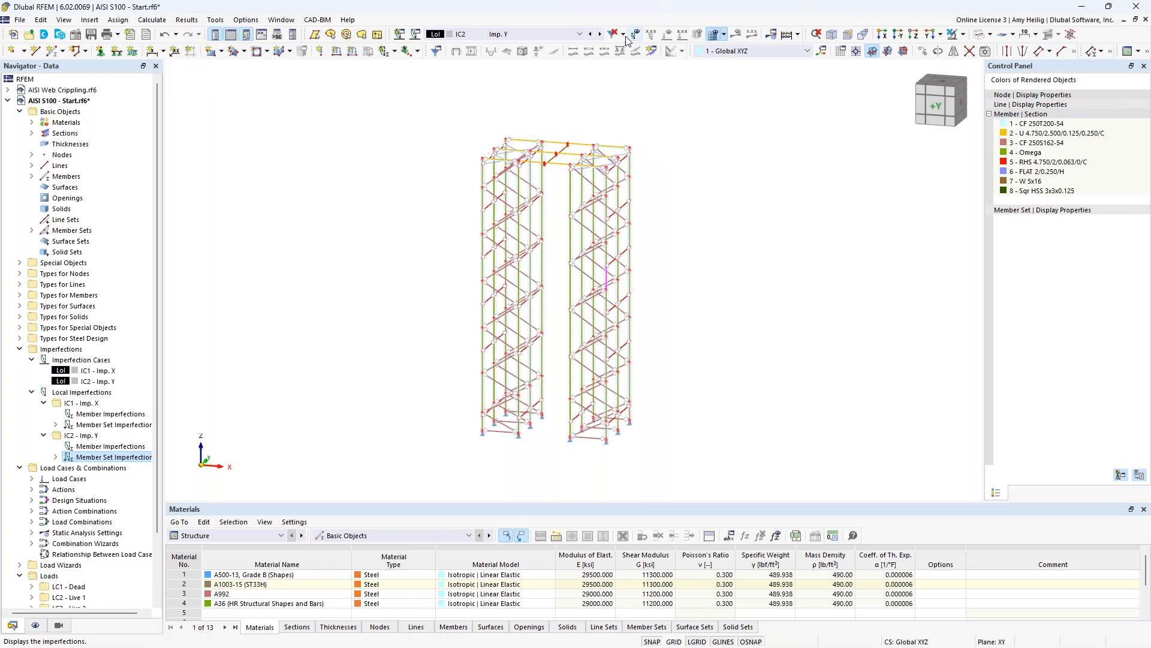
{"action": "left_click", "coordinate": [558, 34]}
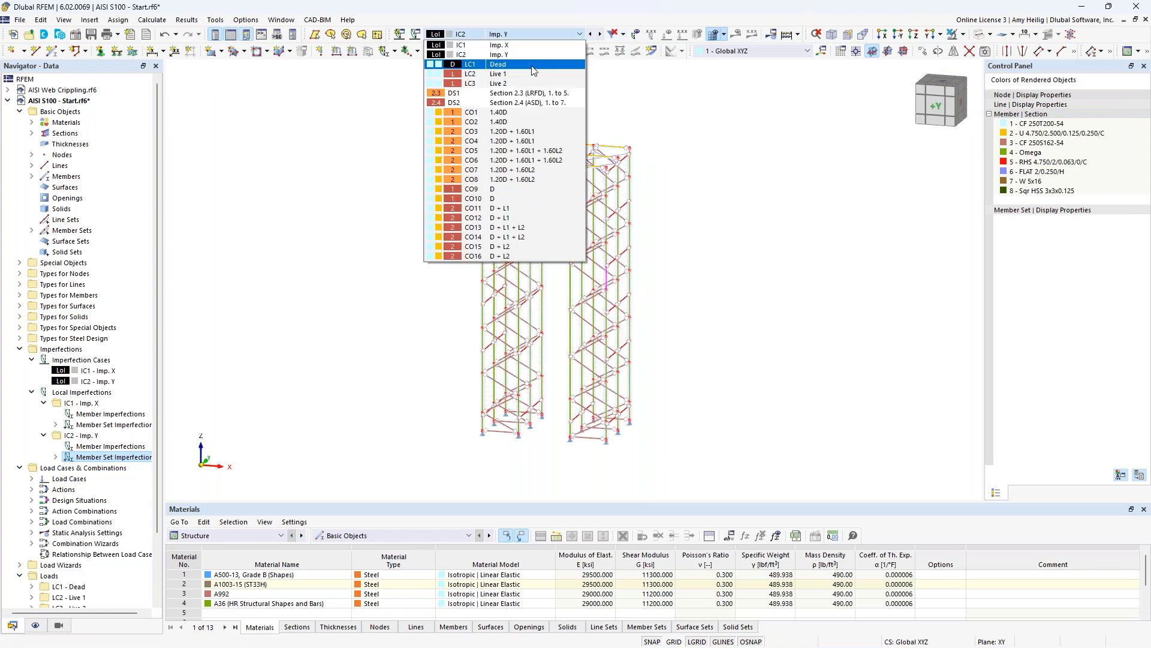
{"action": "left_click", "coordinate": [532, 67]}
- Copy the combination wizard of design situation DS1 and deactivate the consideration of imperfection cases in the copy
{"action": "left_click", "coordinate": [415, 36]}
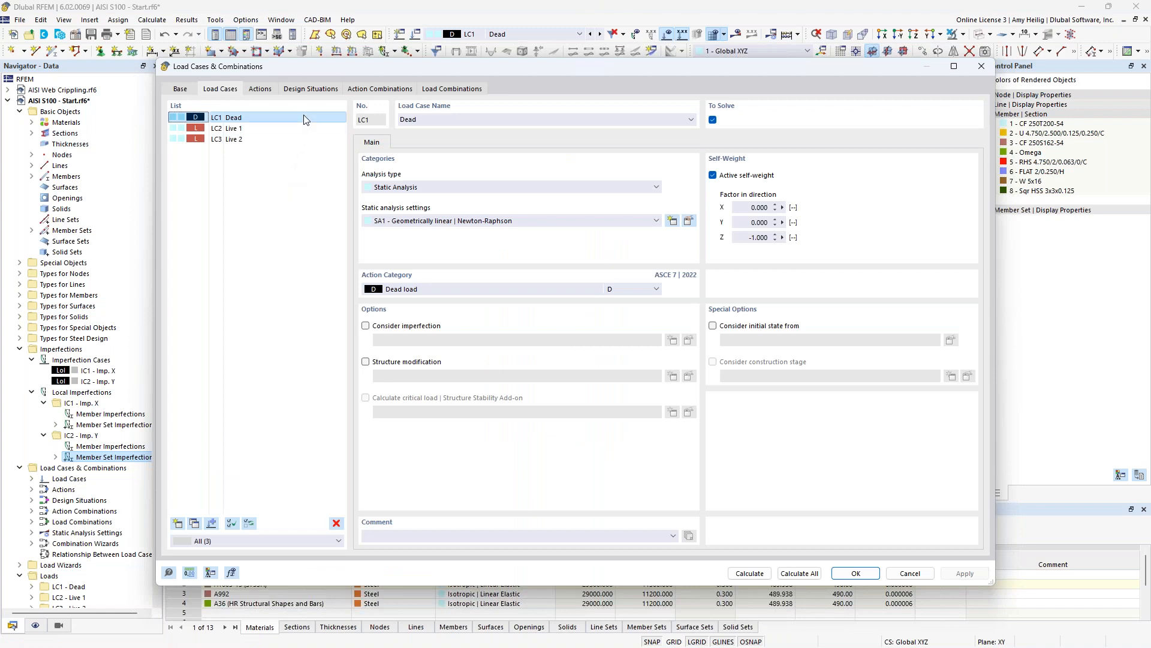
{"action": "left_click", "coordinate": [309, 90]}
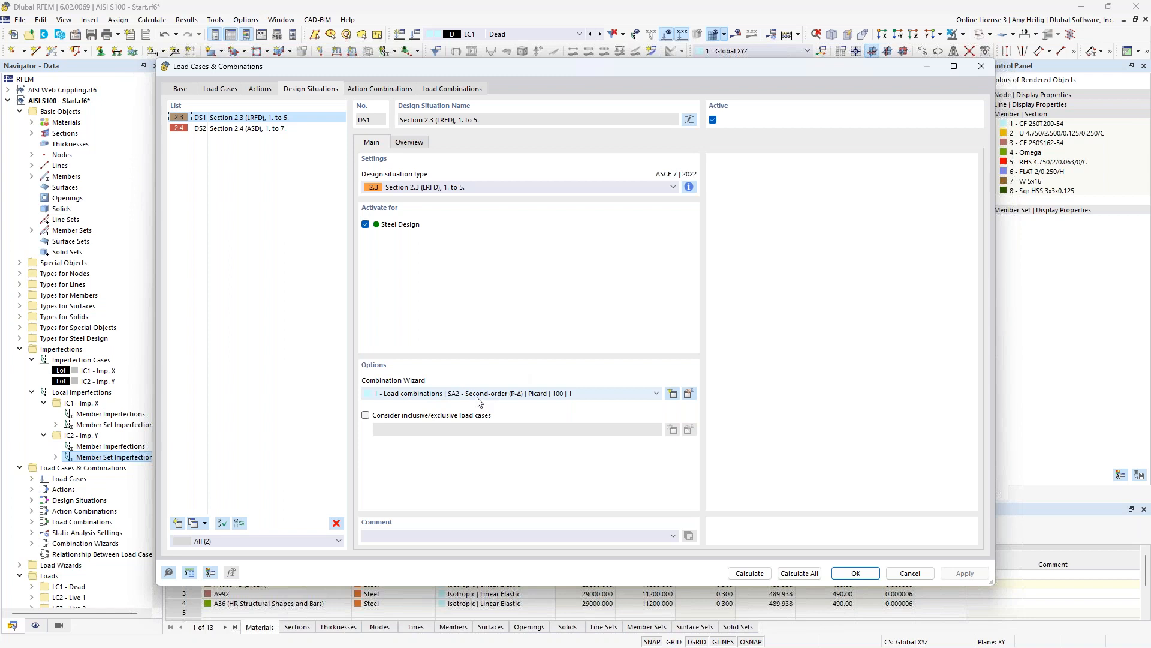
{"action": "left_click", "coordinate": [690, 396]}
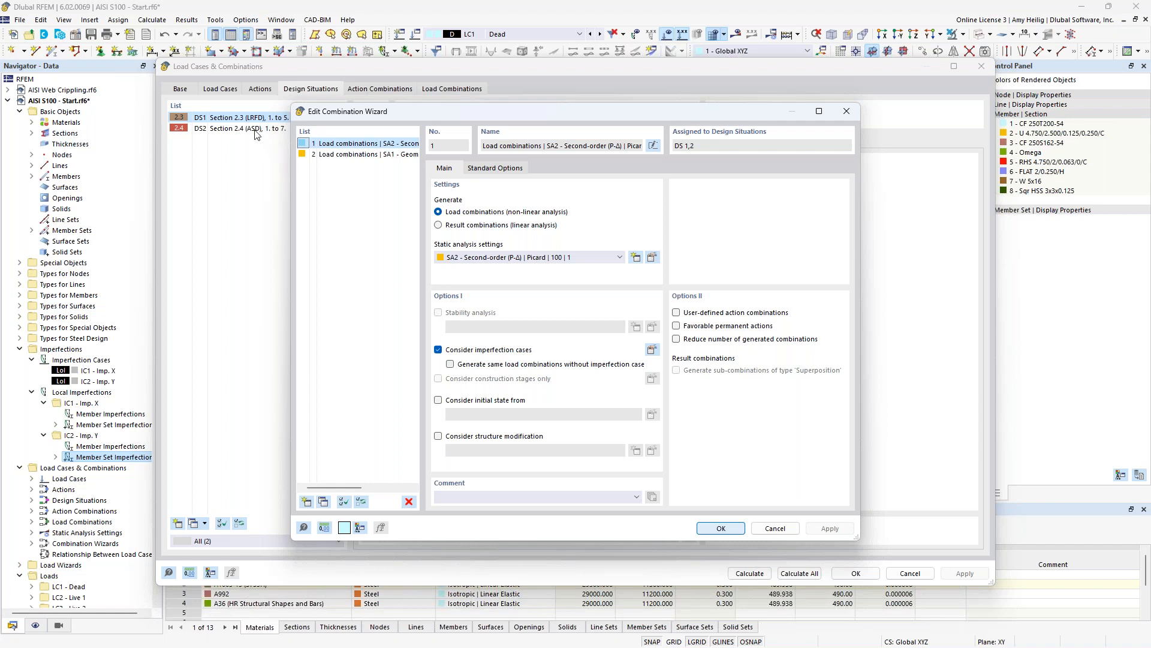
{"action": "left_click", "coordinate": [324, 502]}
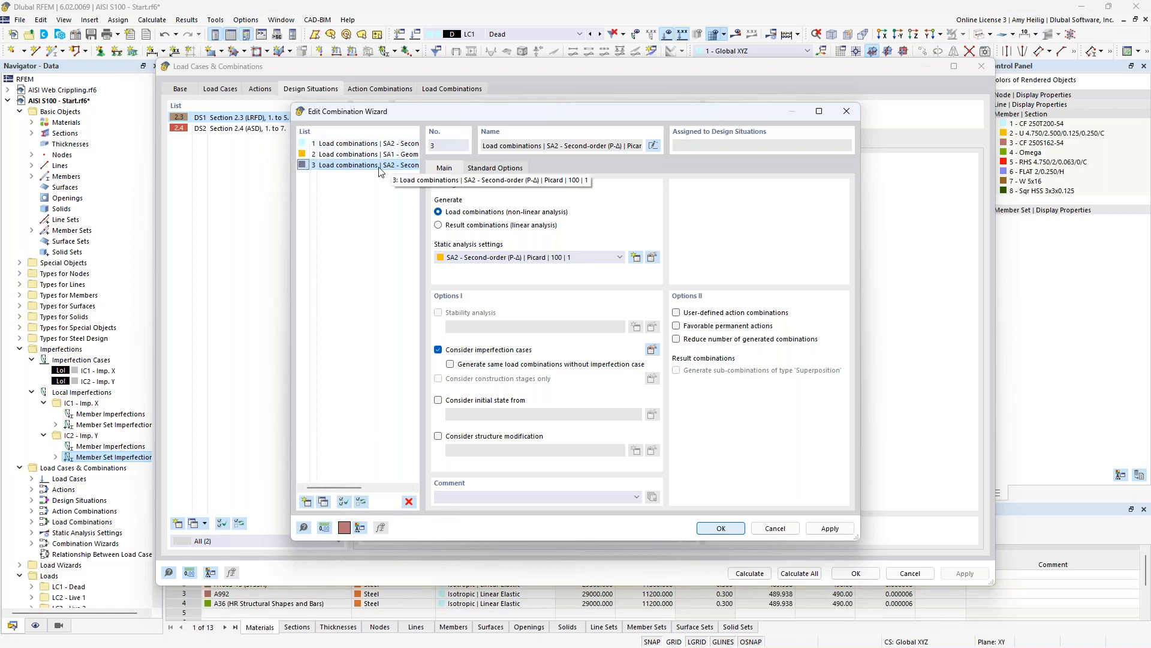
{"action": "left_click", "coordinate": [438, 350]}
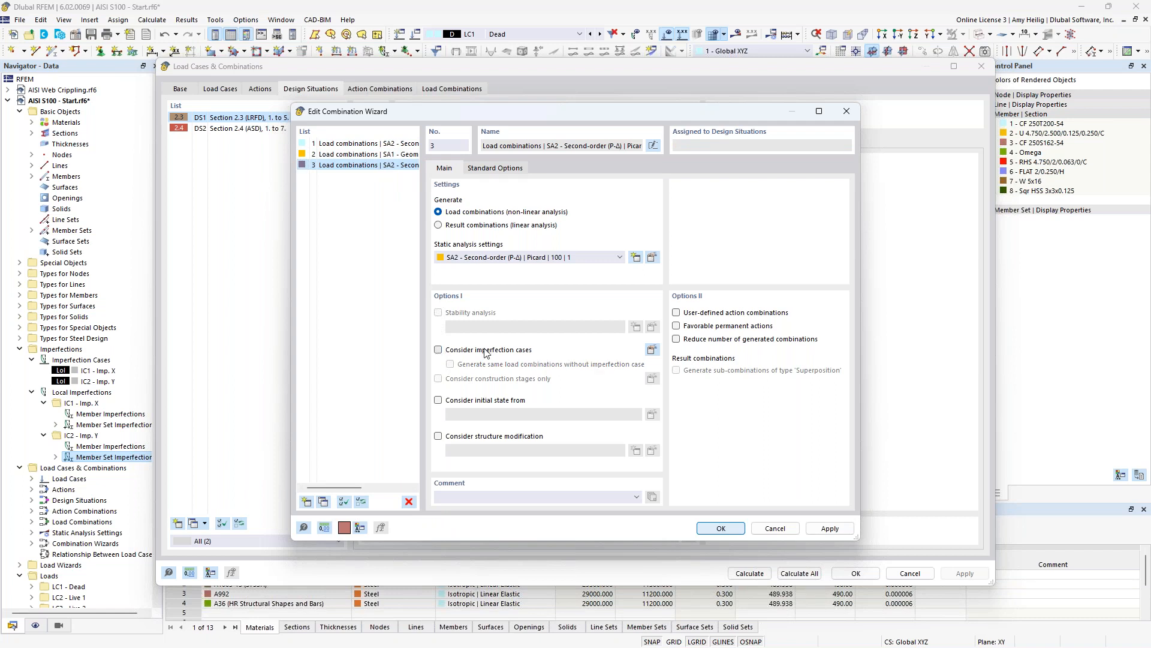
{"action": "left_click", "coordinate": [723, 528]}
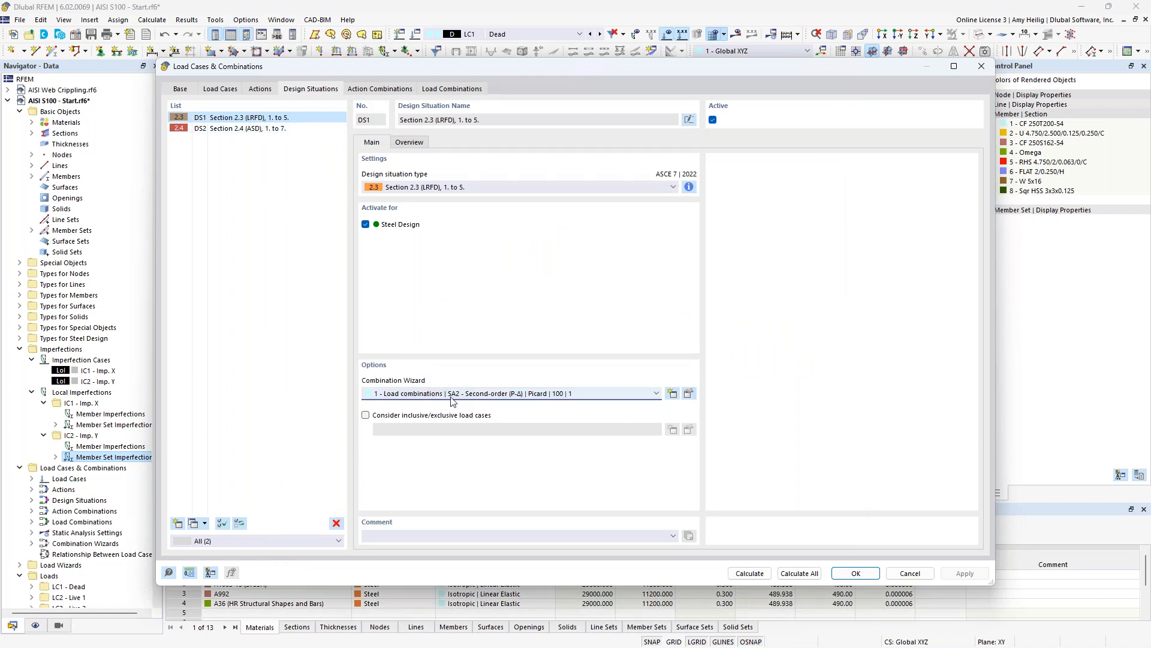
- Assign combination wizard 3 (SA2 second-order) to design situation DS2 Section 2.4 (ASD)
{"action": "left_click", "coordinate": [278, 130]}
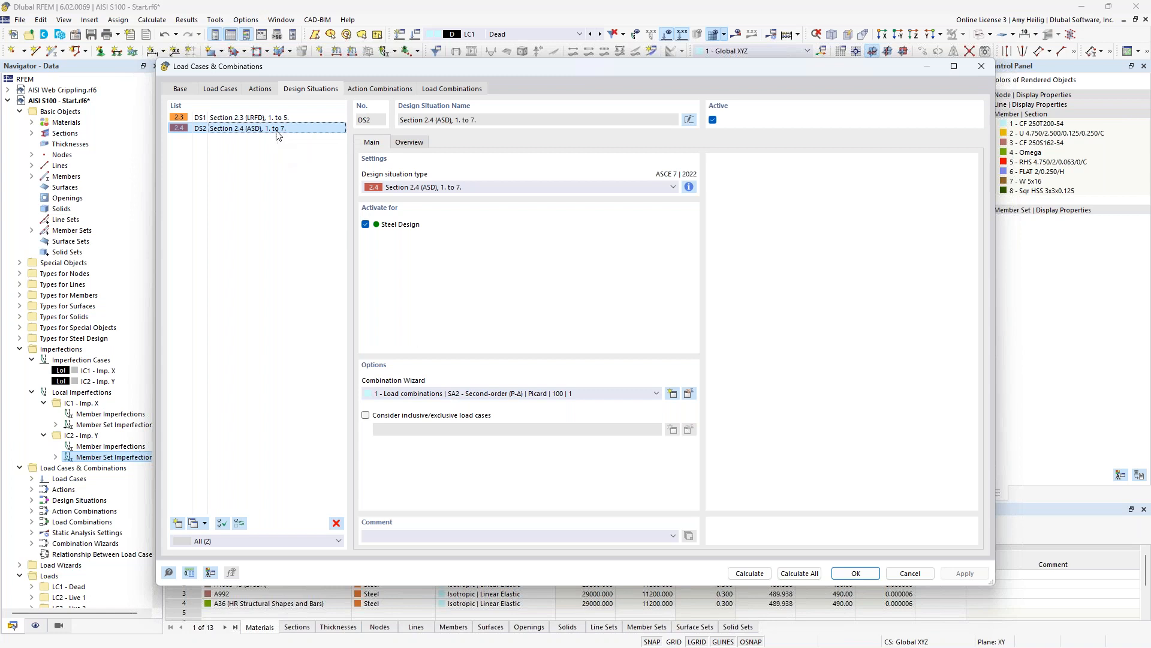
{"action": "left_click", "coordinate": [496, 398]}
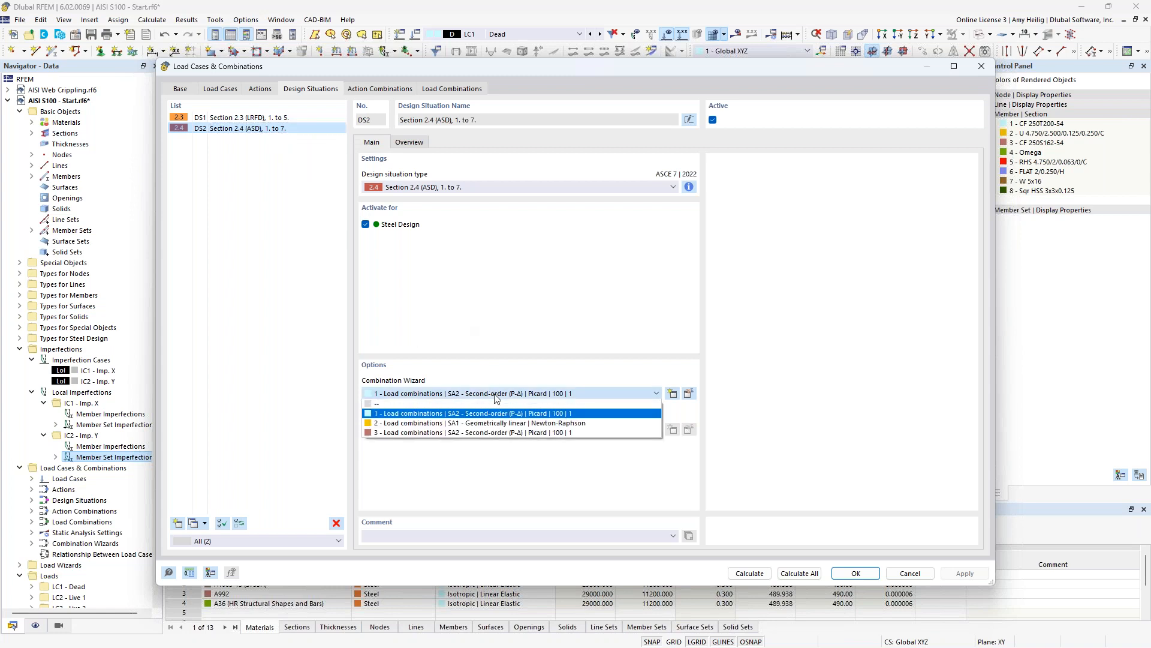
{"action": "left_click", "coordinate": [493, 432]}
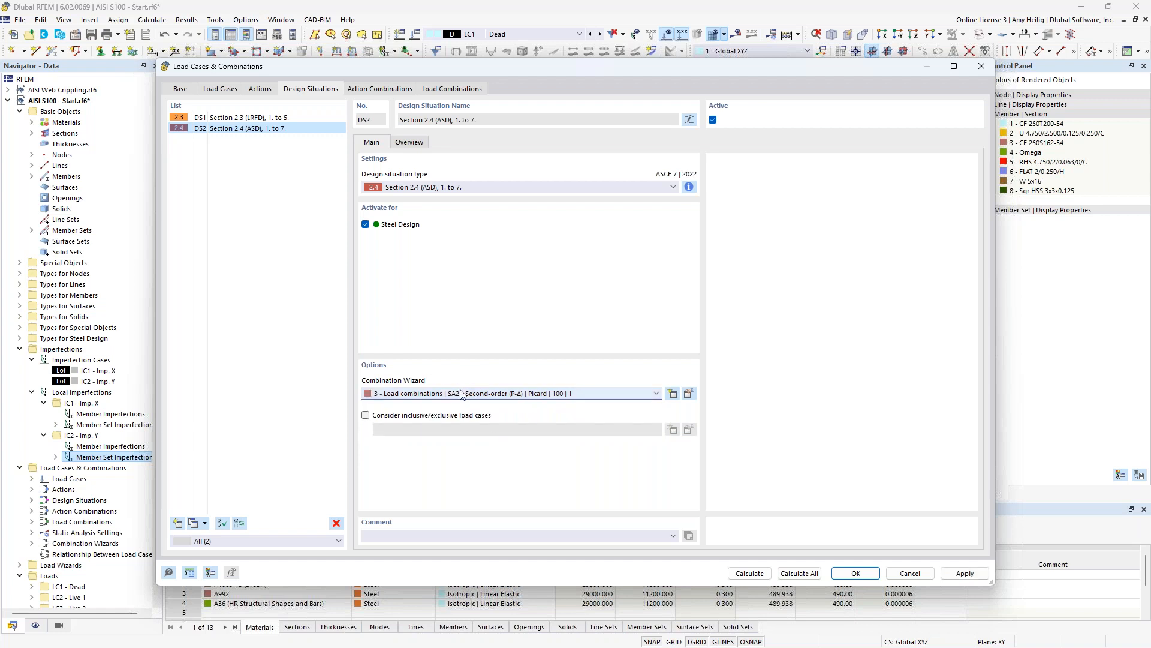
- Review the imperfection settings of the generated load combinations CO1 to CO4 and CO9 to CO12
{"action": "left_click", "coordinate": [453, 90]}
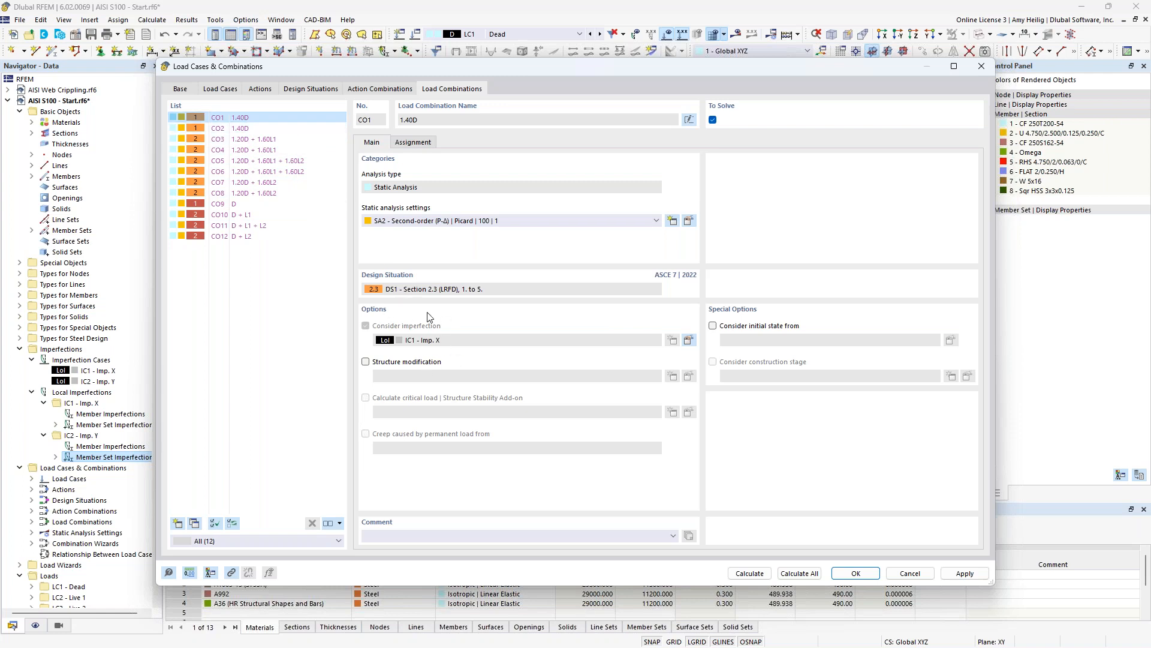
{"action": "left_click", "coordinate": [242, 129]}
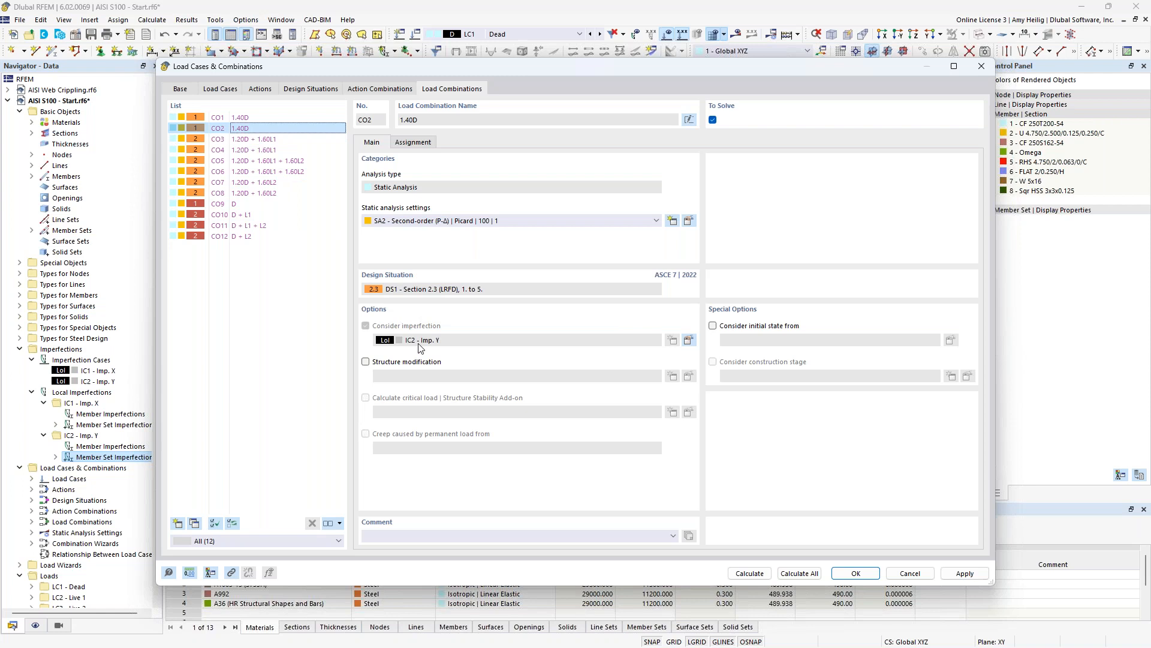
{"action": "left_click", "coordinate": [277, 141]}
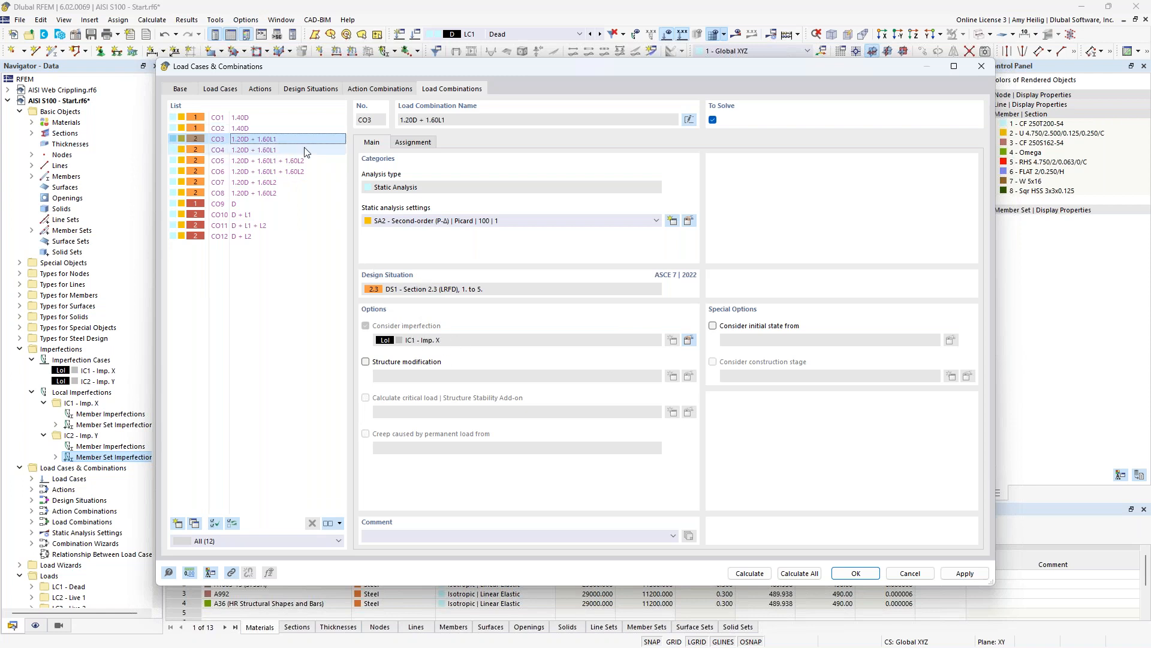
{"action": "left_click", "coordinate": [283, 152]}
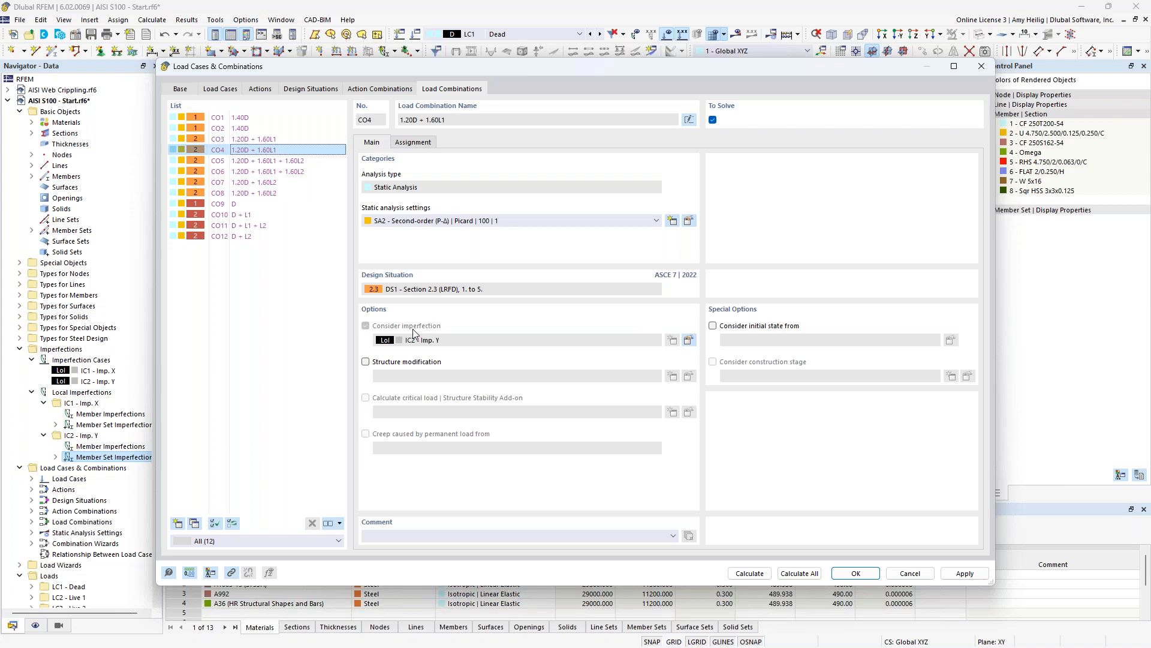
{"action": "left_click", "coordinate": [238, 204]}
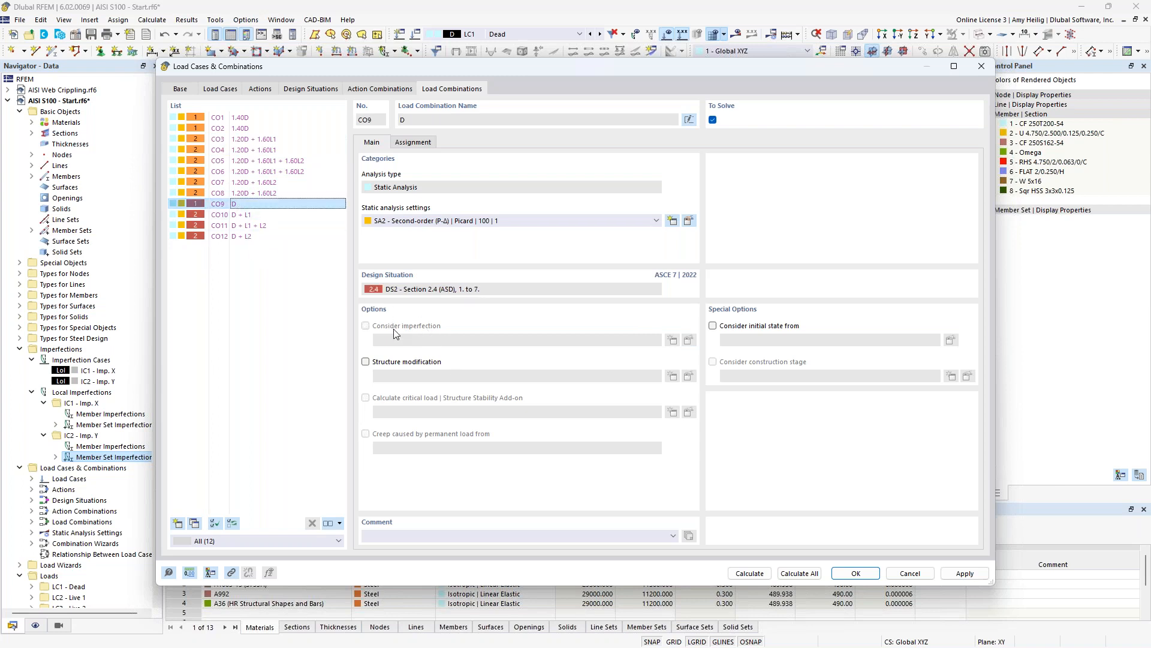
{"action": "left_click", "coordinate": [261, 216]}
{"action": "left_click", "coordinate": [262, 226]}
{"action": "left_click", "coordinate": [260, 237]}
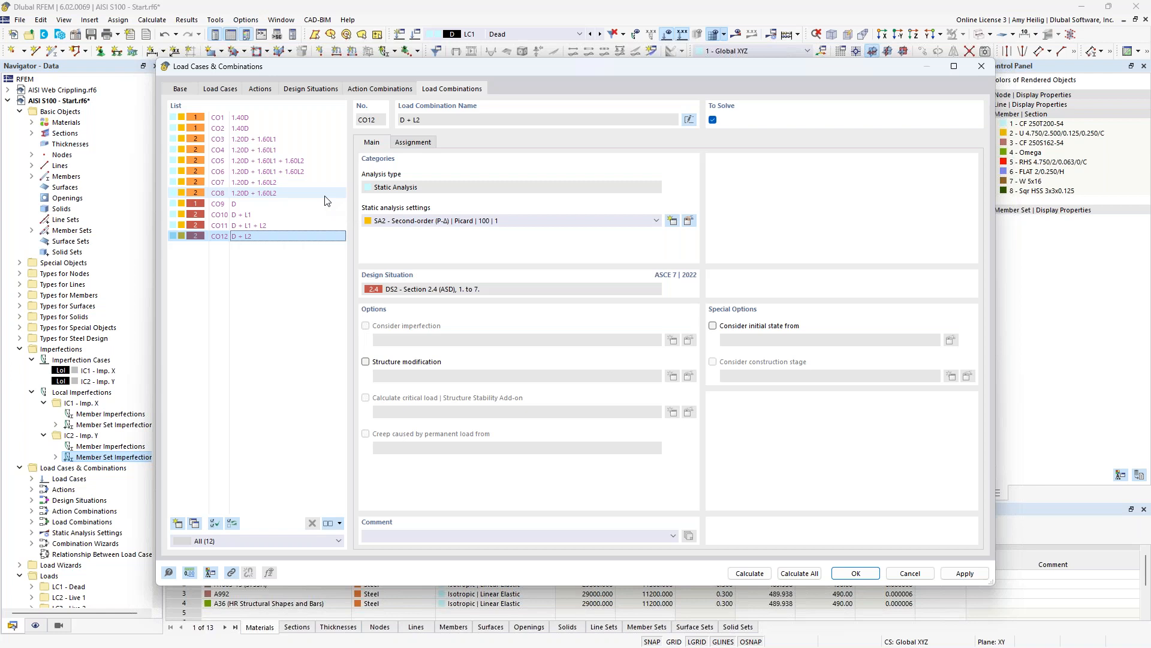
- Activate structure modification in combination wizard 1 of design situation DS1 and create a new structure modification
{"action": "left_click", "coordinate": [307, 89]}
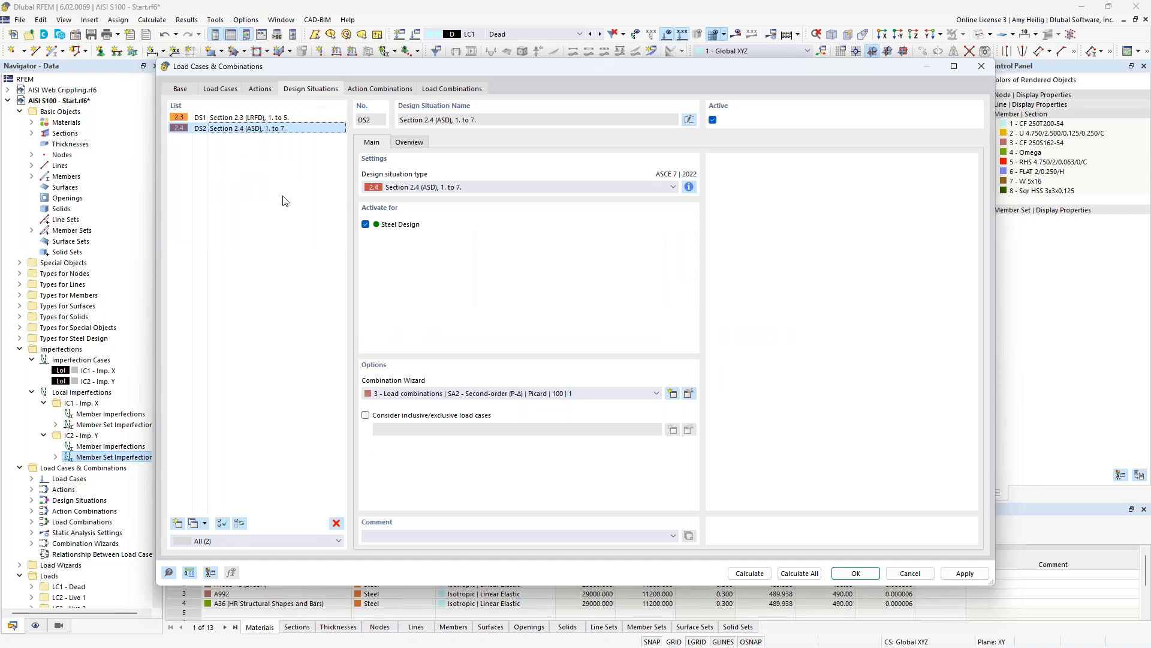
{"action": "left_click", "coordinate": [273, 118]}
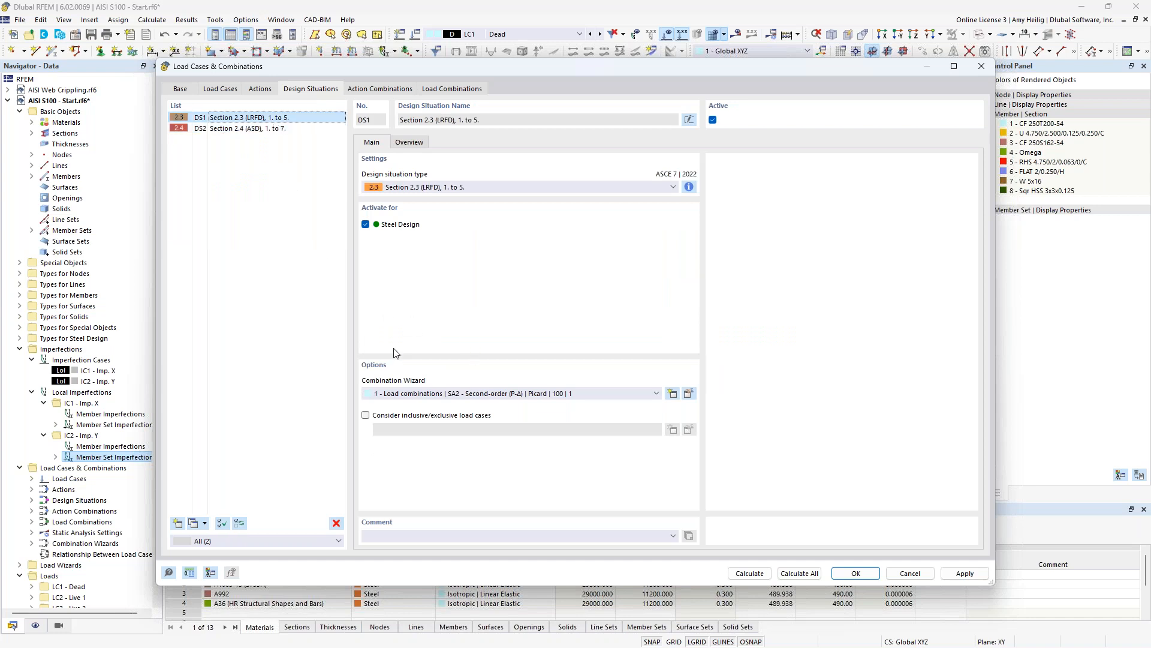
{"action": "left_click", "coordinate": [687, 393]}
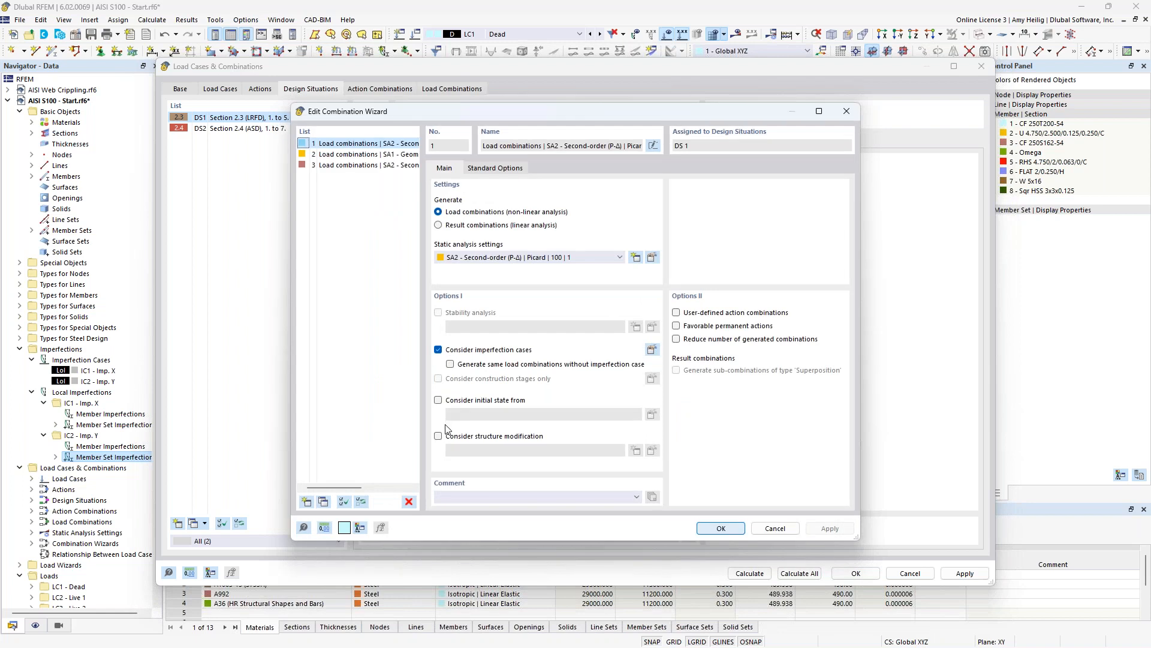
{"action": "left_click", "coordinate": [438, 437]}
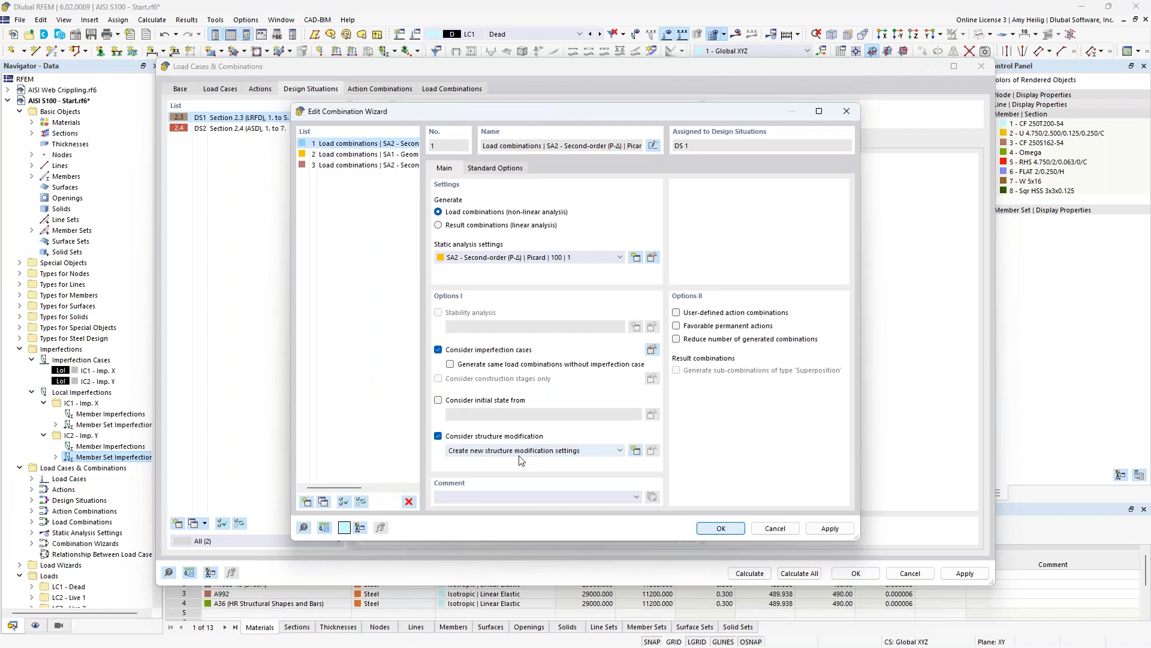
{"action": "left_click", "coordinate": [635, 451]}
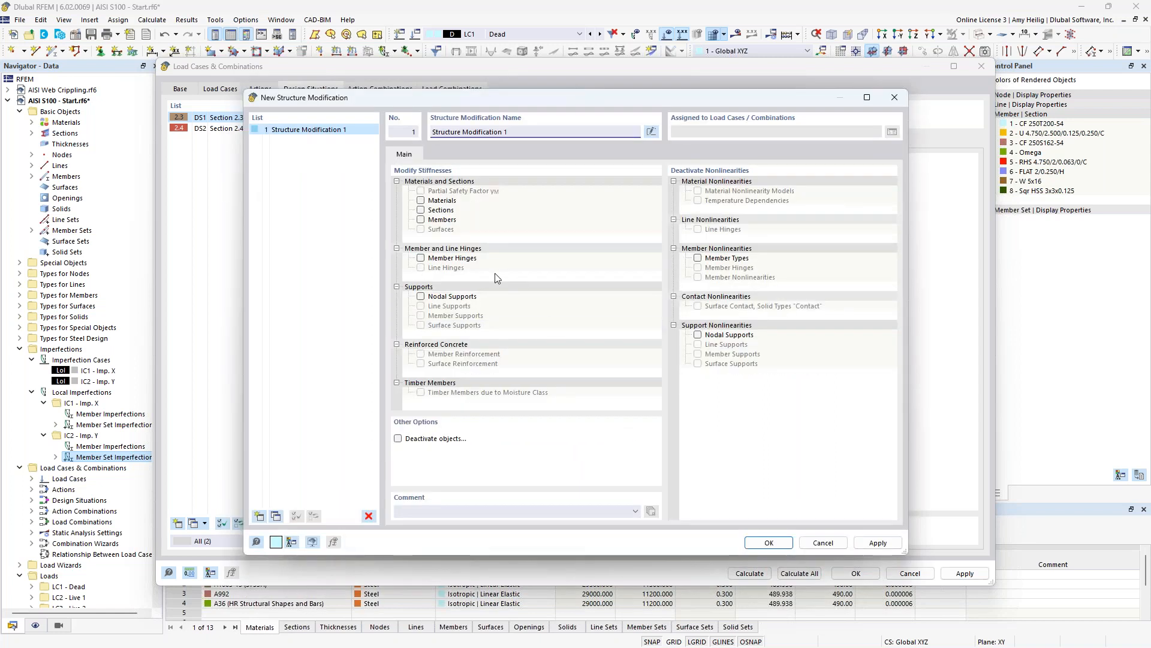
- Activate member stiffness modification in Structure Modification 1 and define one of type AISI S100-16 C1.1.1.3 | Steel Structures with iterative τb and LRFD
{"action": "left_click", "coordinate": [421, 220]}
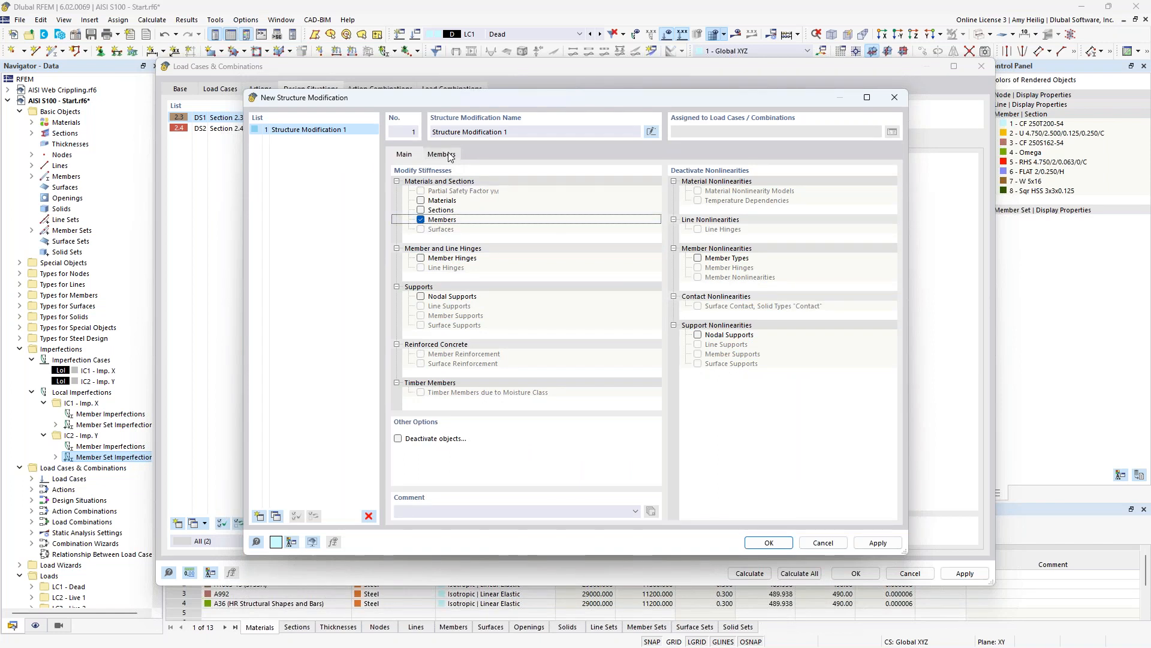
{"action": "left_click", "coordinate": [443, 155]}
{"action": "left_click", "coordinate": [510, 195]}
{"action": "left_click", "coordinate": [552, 196]}
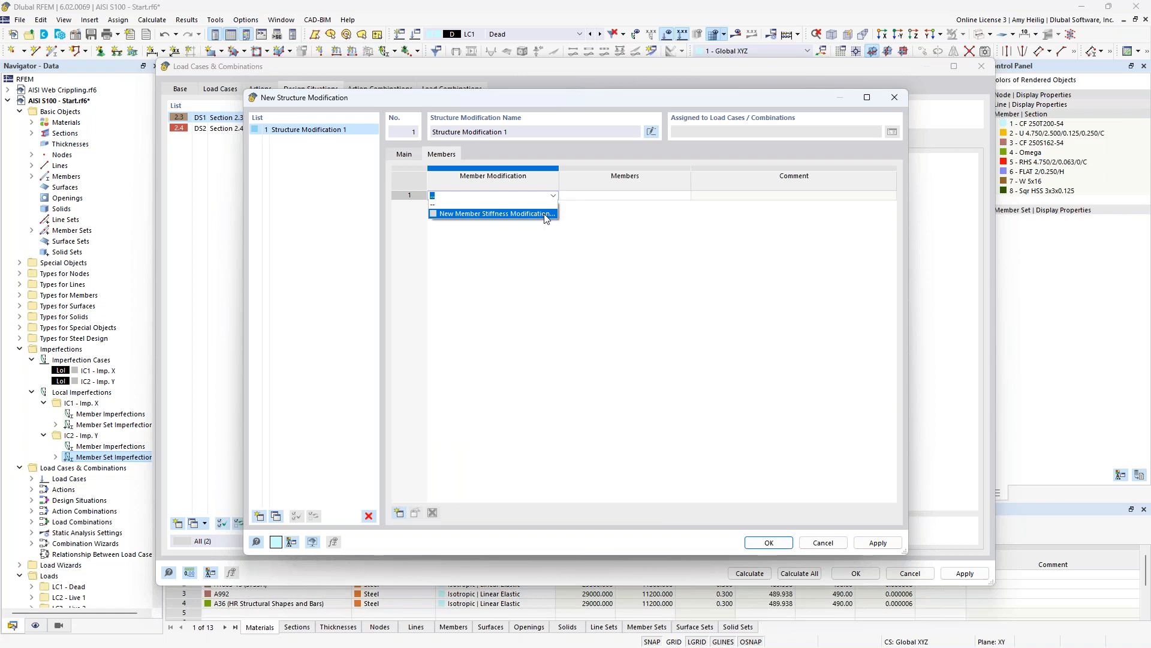
{"action": "left_click", "coordinate": [546, 214]}
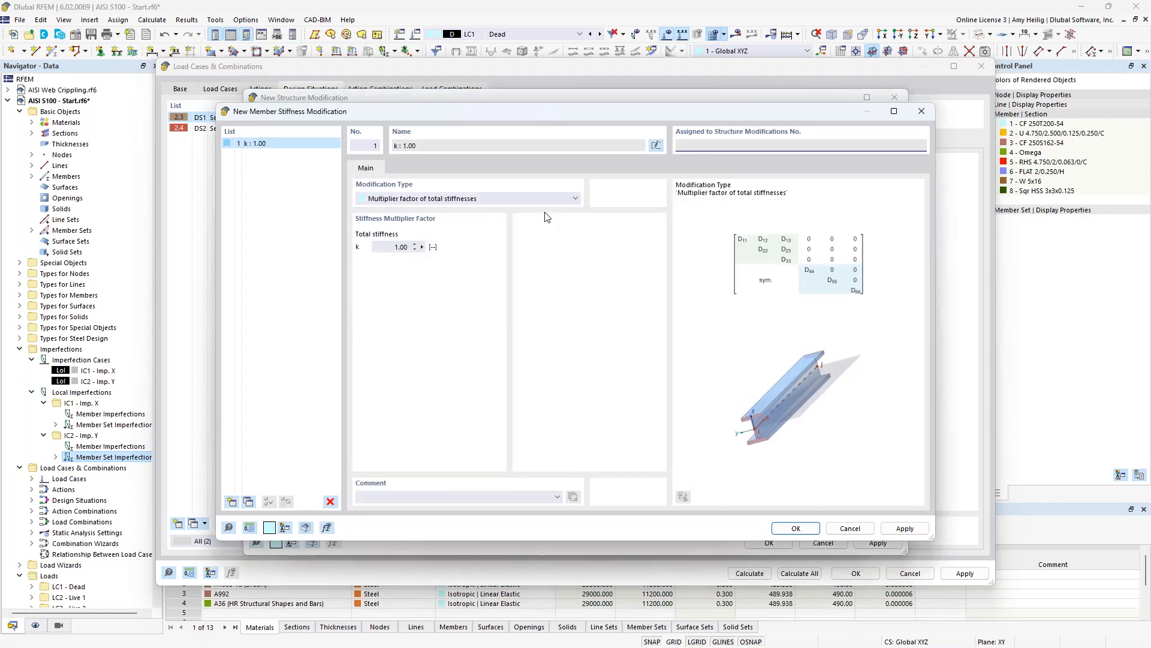
{"action": "left_click", "coordinate": [549, 200]}
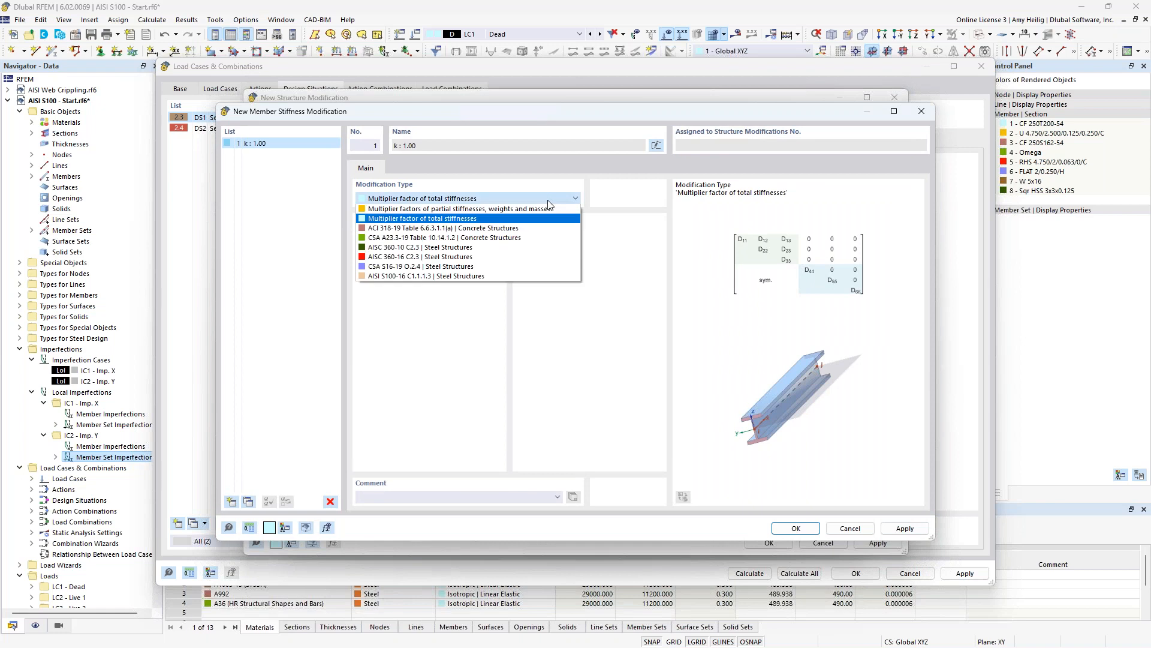
{"action": "left_click", "coordinate": [505, 275]}
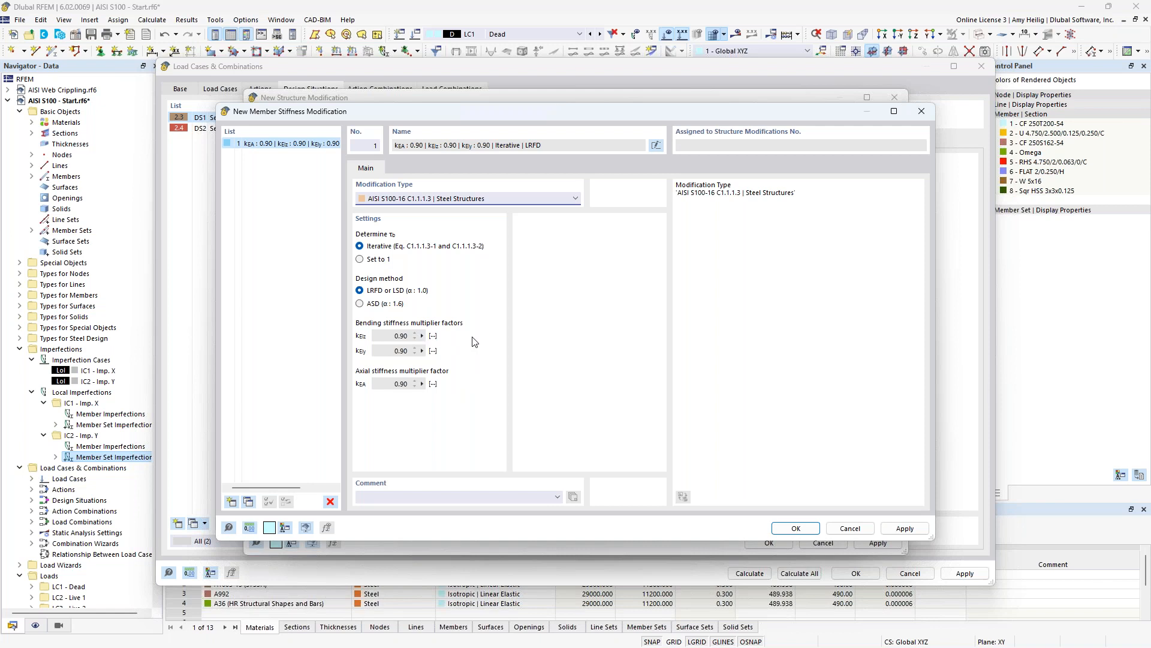
{"action": "left_click", "coordinate": [796, 529]}
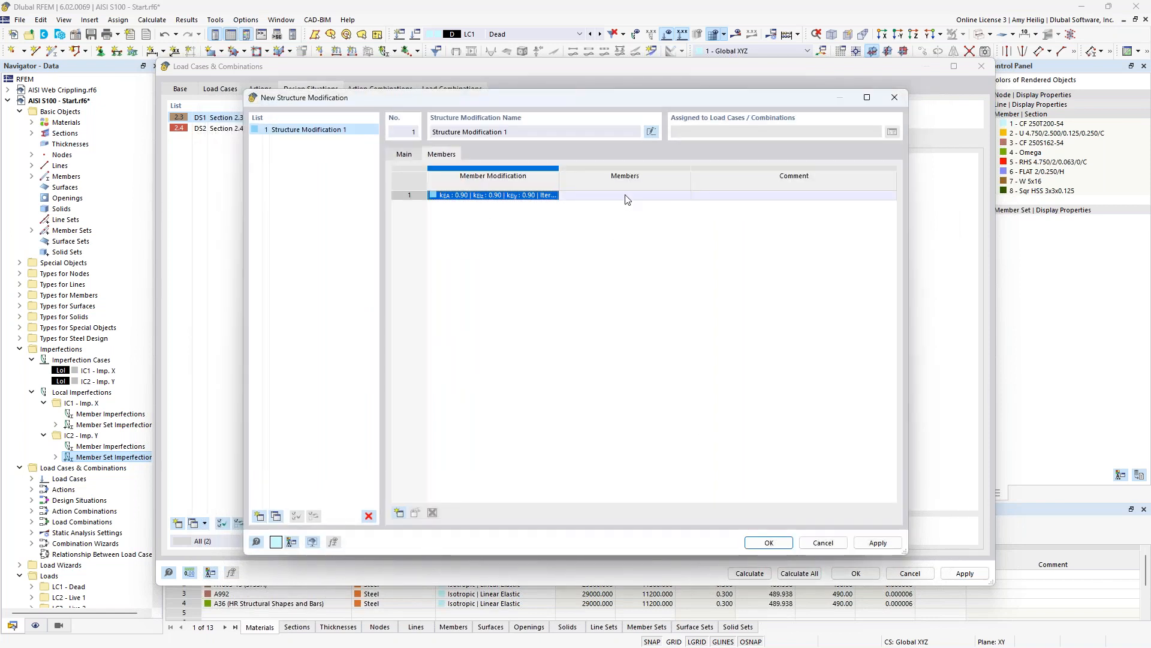
- Assign the member stiffness modification to all members, and confirm the structure modification and the combination wizard
{"action": "left_click", "coordinate": [627, 196]}
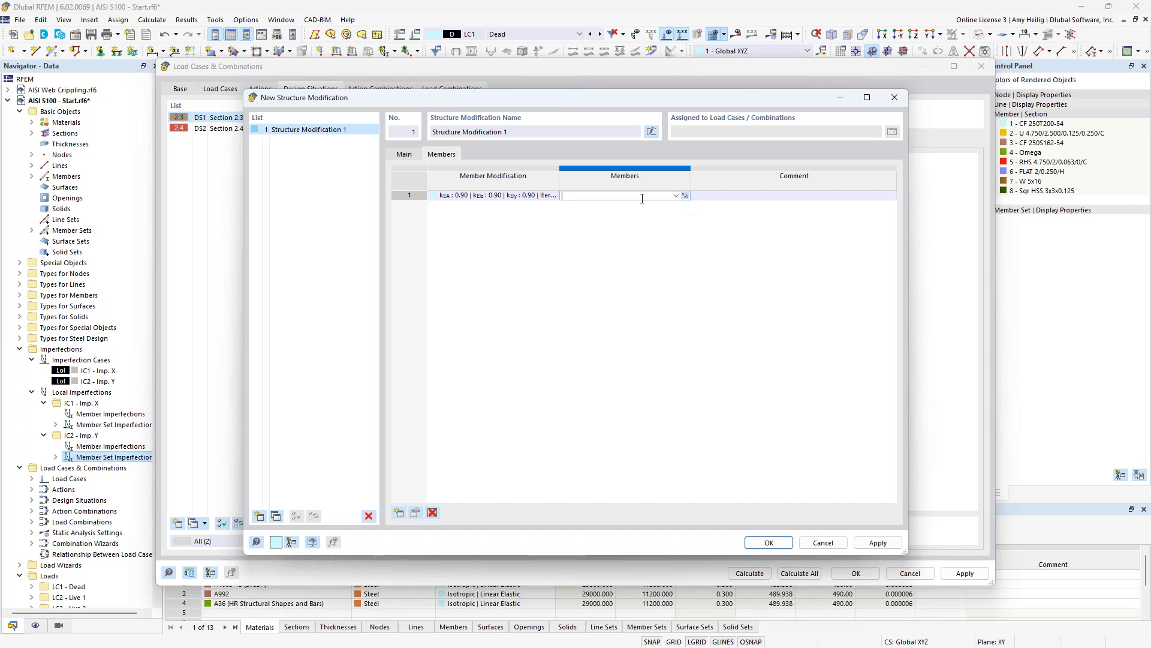
{"action": "left_click", "coordinate": [676, 196]}
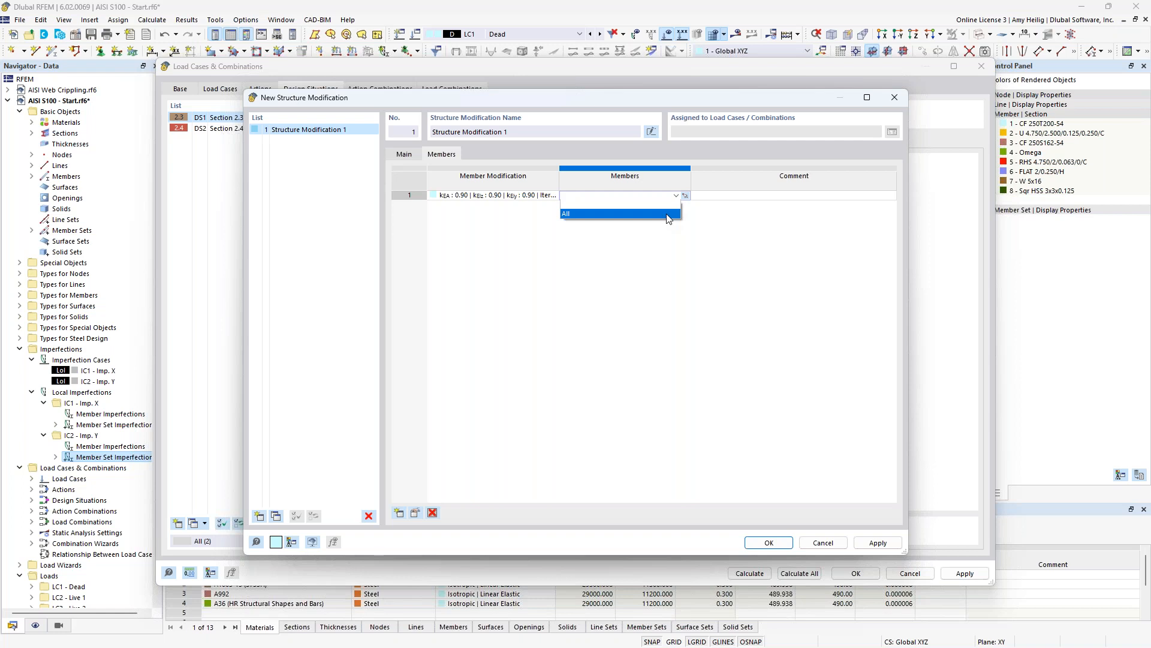
{"action": "left_click", "coordinate": [669, 214]}
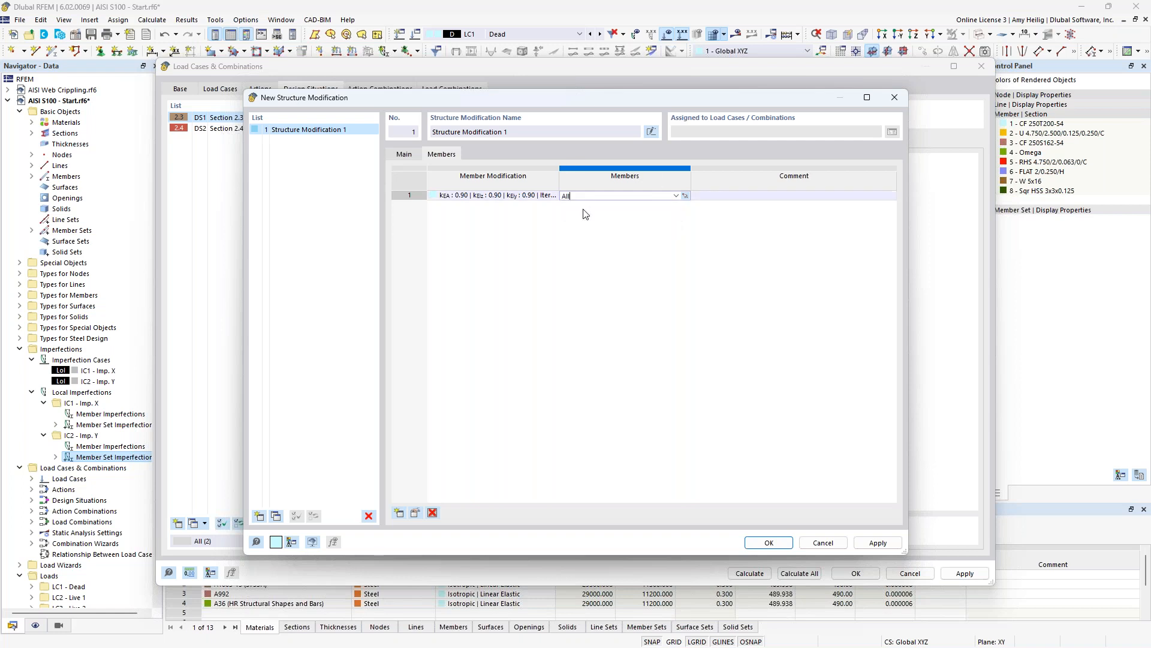
{"action": "left_click", "coordinate": [769, 543]}
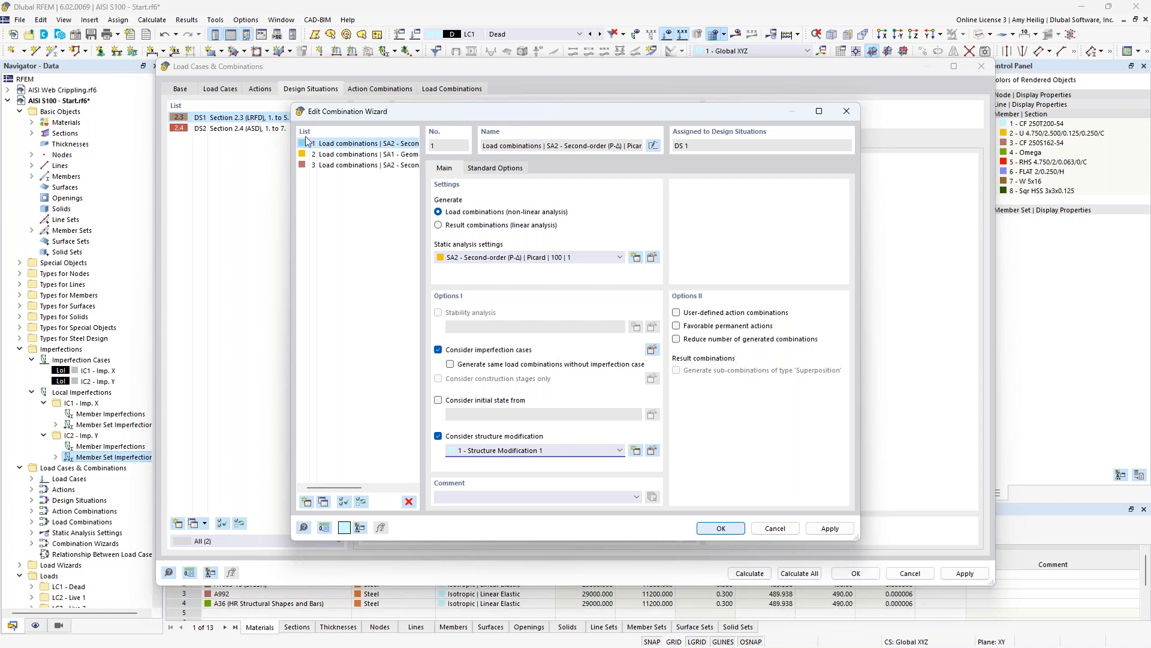
{"action": "left_click", "coordinate": [347, 168]}
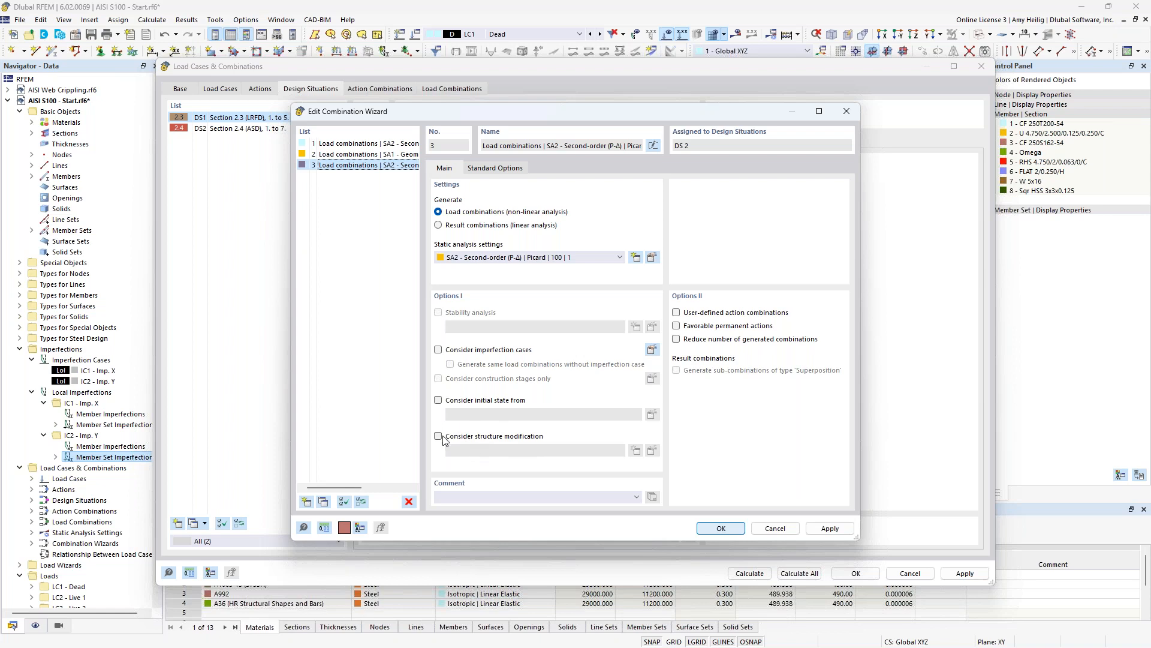
{"action": "left_click", "coordinate": [715, 529]}
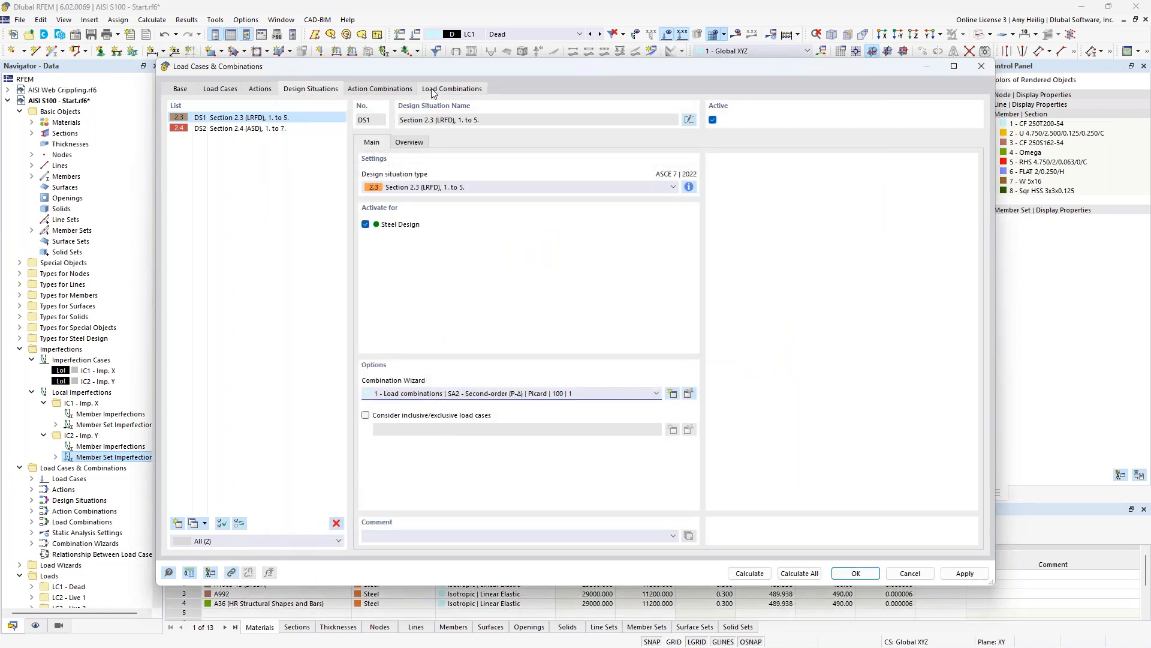
- Review the imperfection and structure modification settings of load combinations CO1 to CO3, CO9 and CO10
{"action": "left_click", "coordinate": [432, 90]}
{"action": "left_click", "coordinate": [287, 119]}
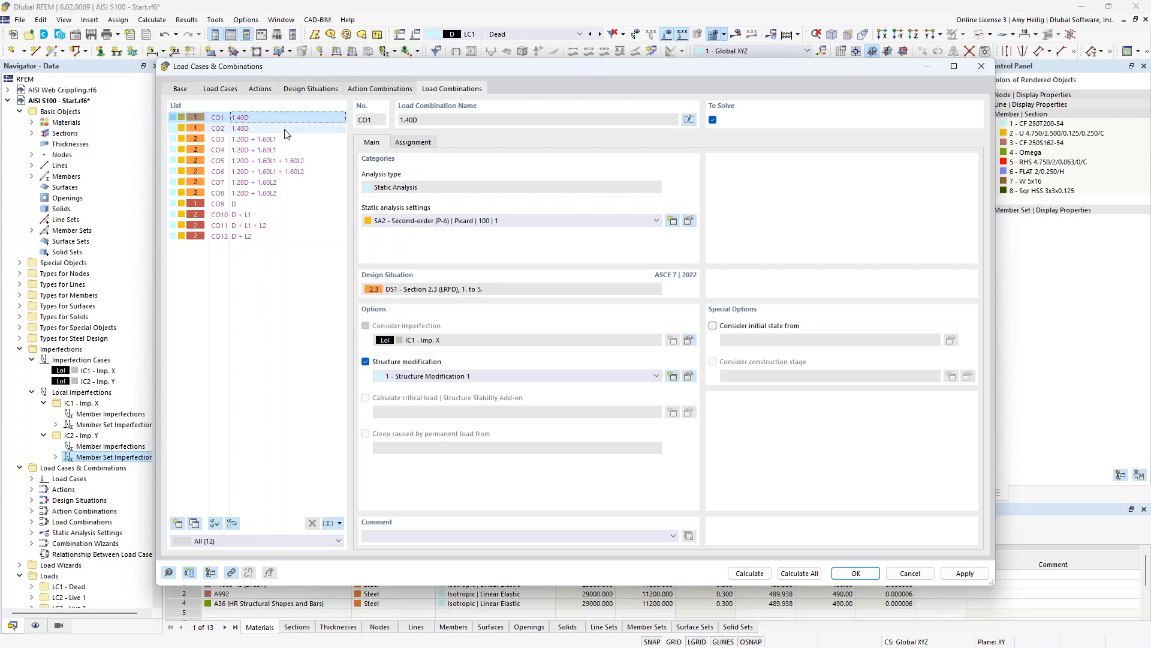
{"action": "left_click", "coordinate": [288, 129]}
{"action": "left_click", "coordinate": [289, 139]}
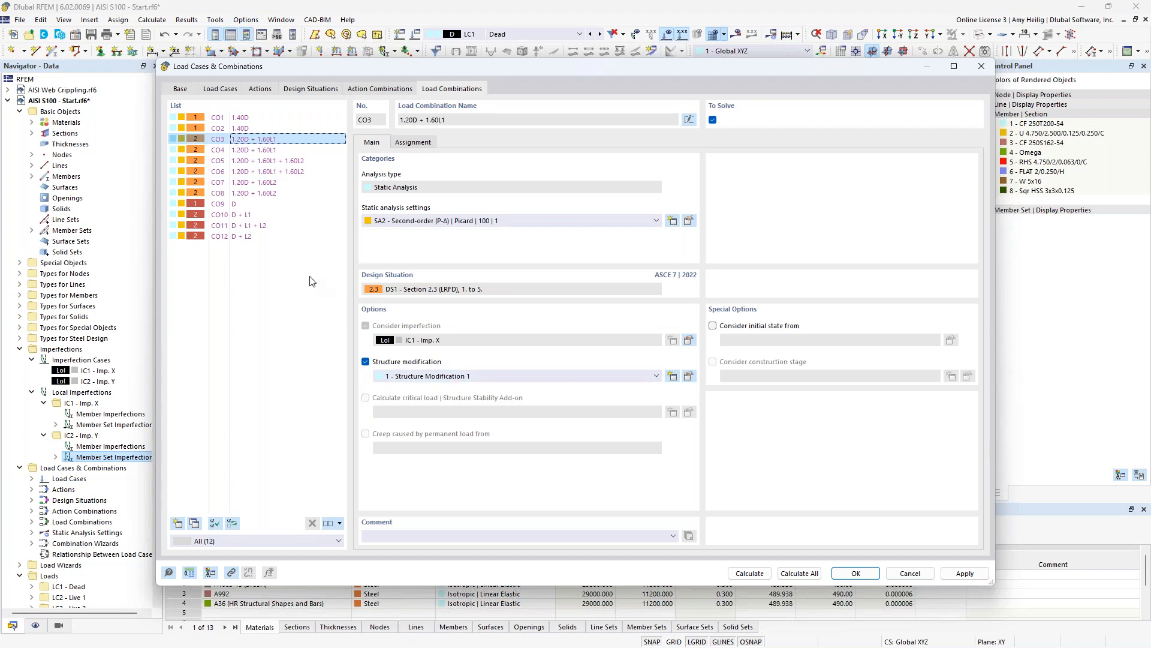
{"action": "left_click", "coordinate": [258, 204]}
{"action": "left_click", "coordinate": [260, 215]}
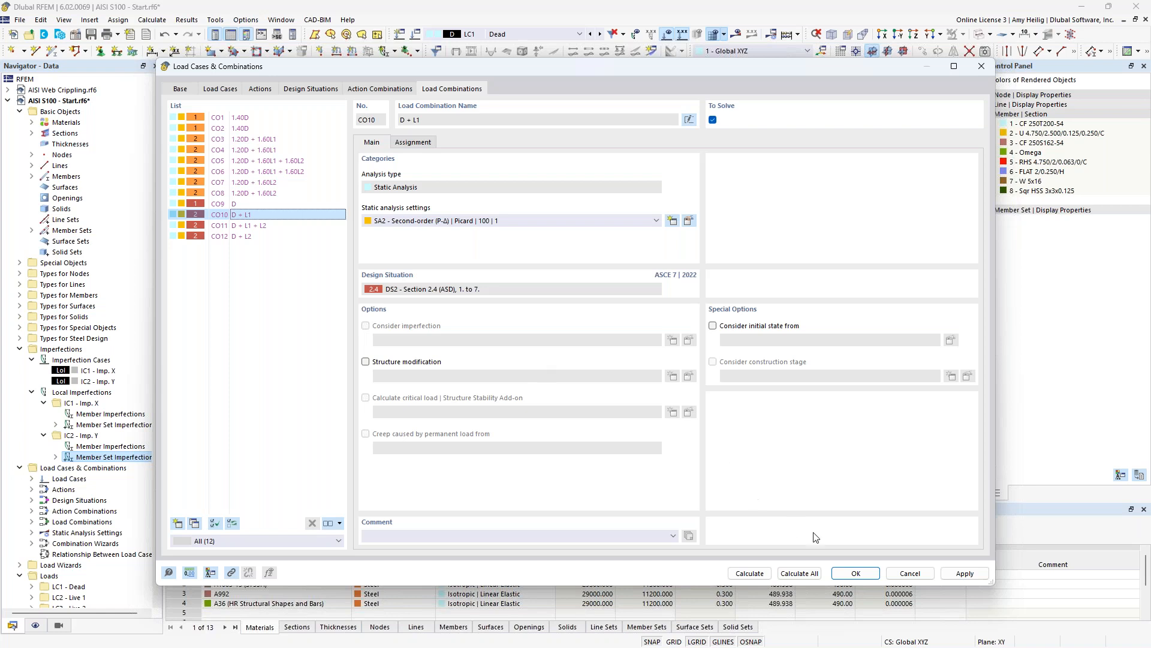
{"action": "left_click", "coordinate": [854, 573]}
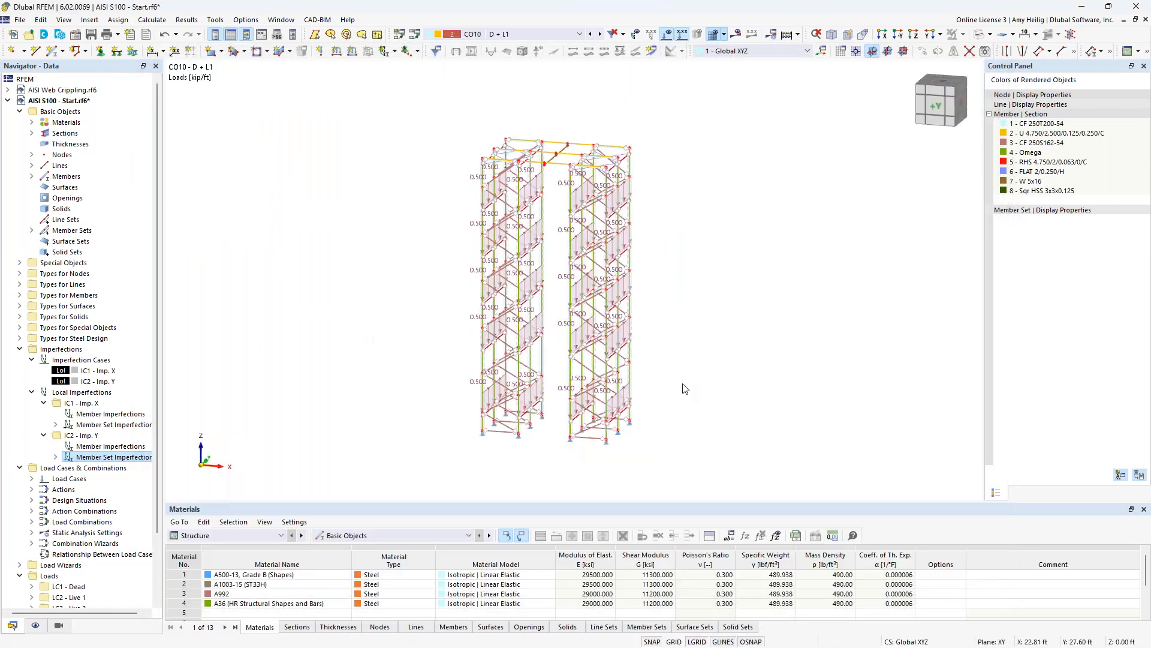
- Hide the loads on the model and switch to the PowerPoint slide show's Member Buckling Behavior slide
{"action": "left_click", "coordinate": [668, 34]}
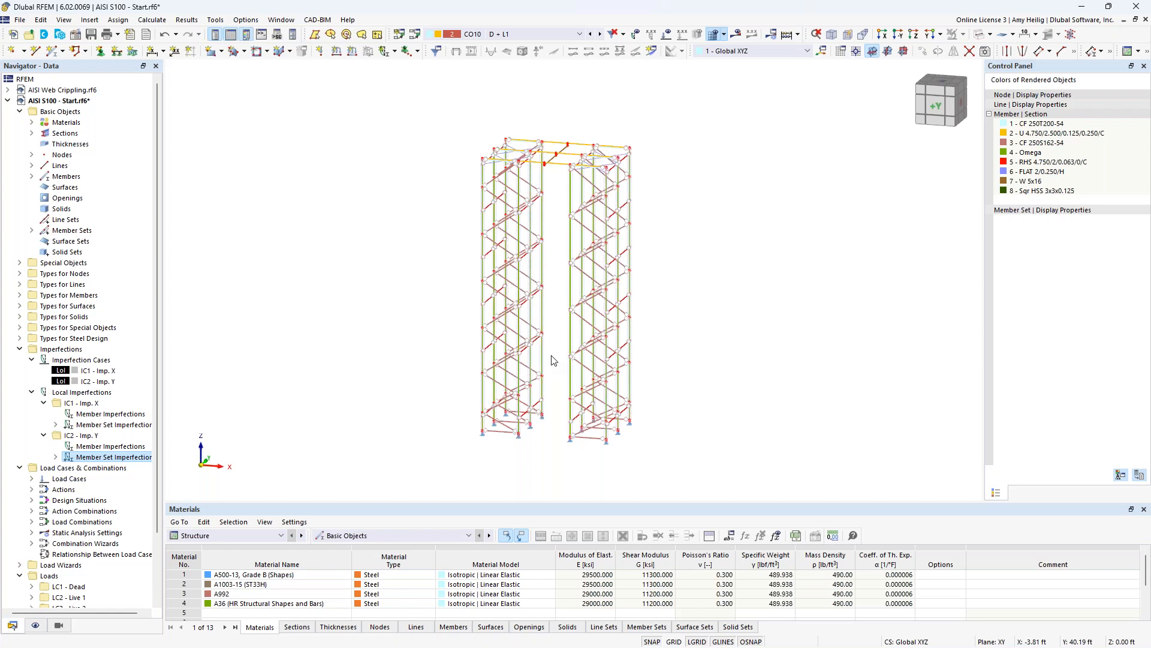
{"action": "key", "text": "super+Tab"}
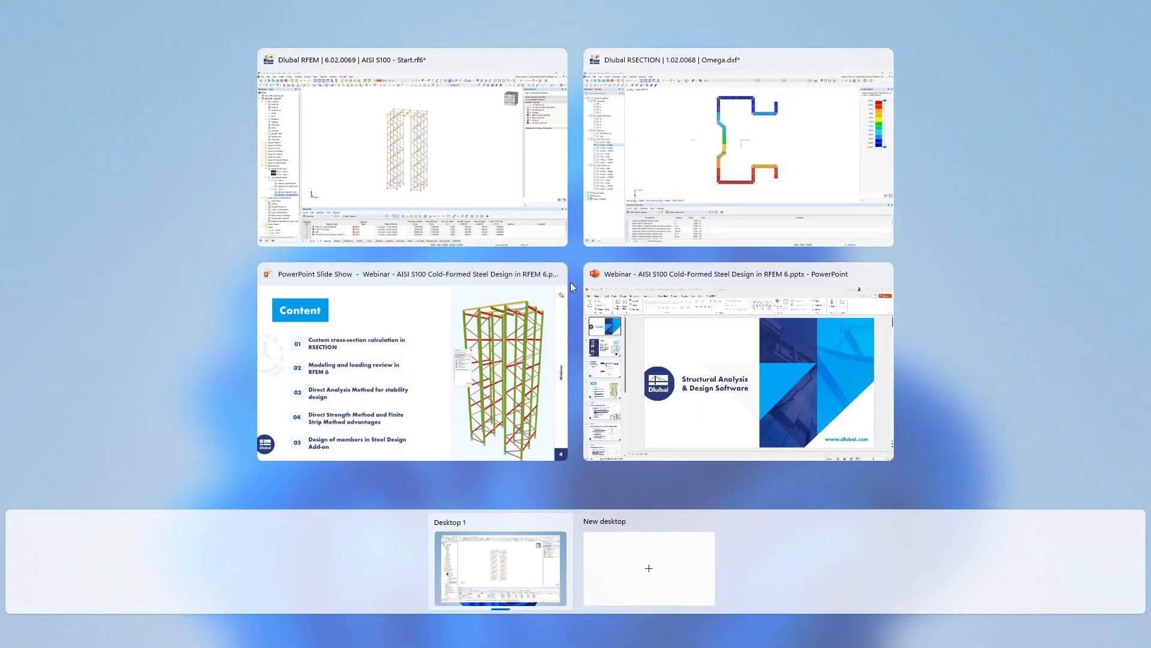
{"action": "left_click", "coordinate": [509, 339]}
{"action": "key", "text": "Right"}
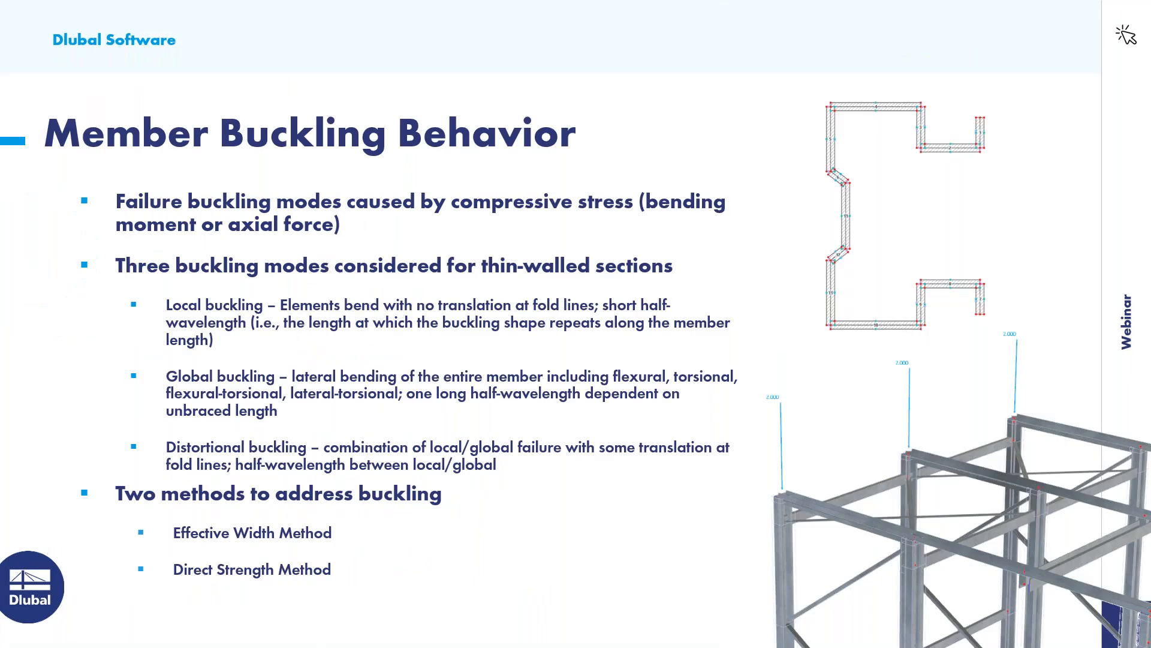
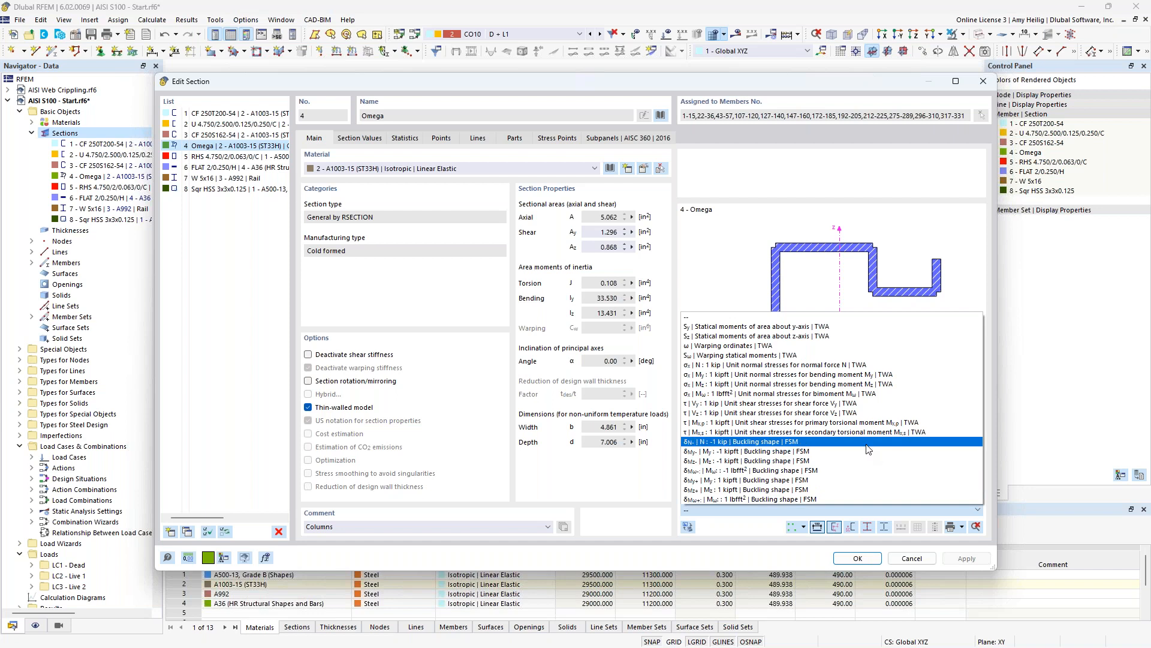
- Examine the Omega section's FSM buckling shape for N = -1 kip with its local, distortional and global buckling curves
{"action": "left_click", "coordinate": [868, 449]}
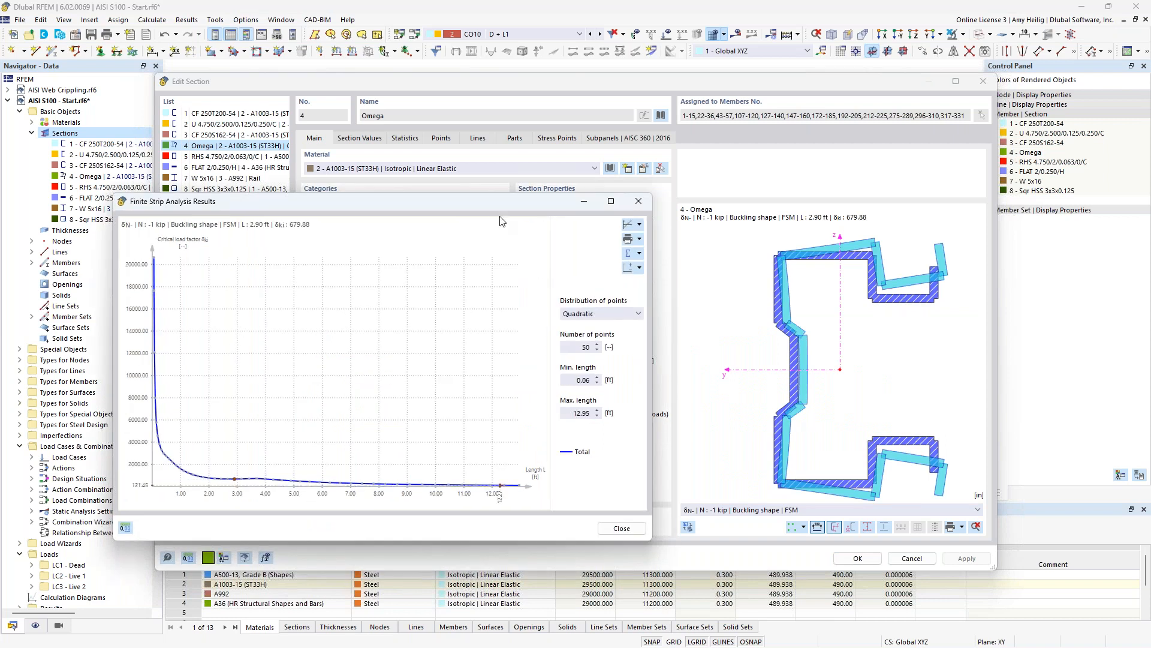
{"action": "left_click_drag", "start_coordinate": [519, 202], "coordinate": [628, 197]}
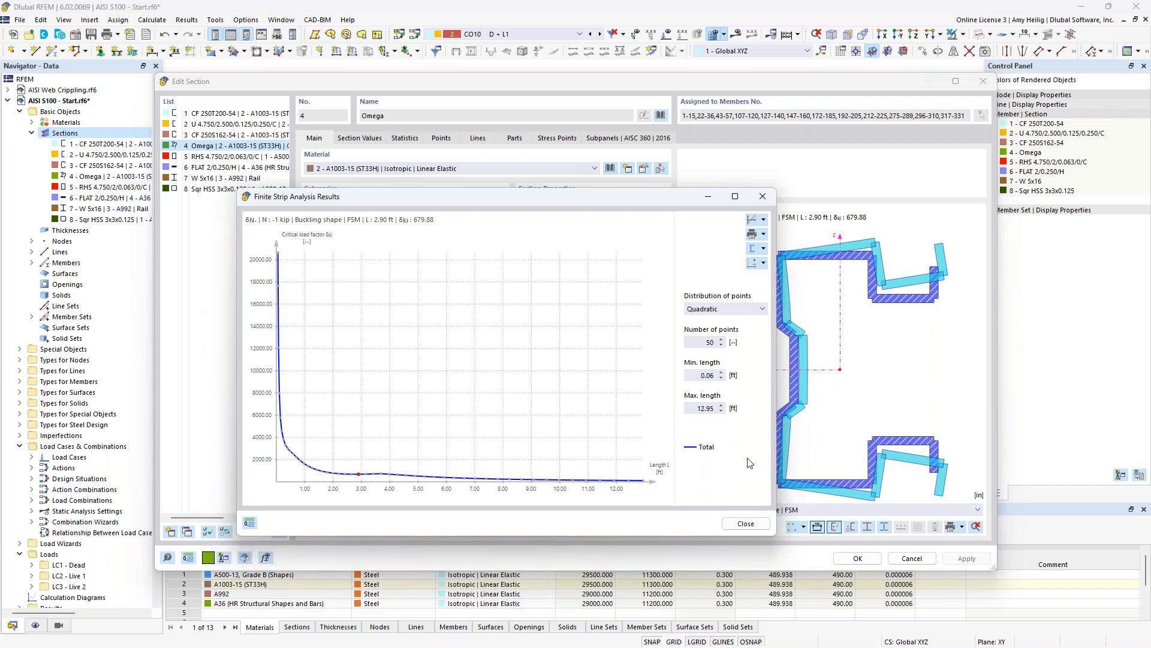
{"action": "left_click", "coordinate": [761, 249]}
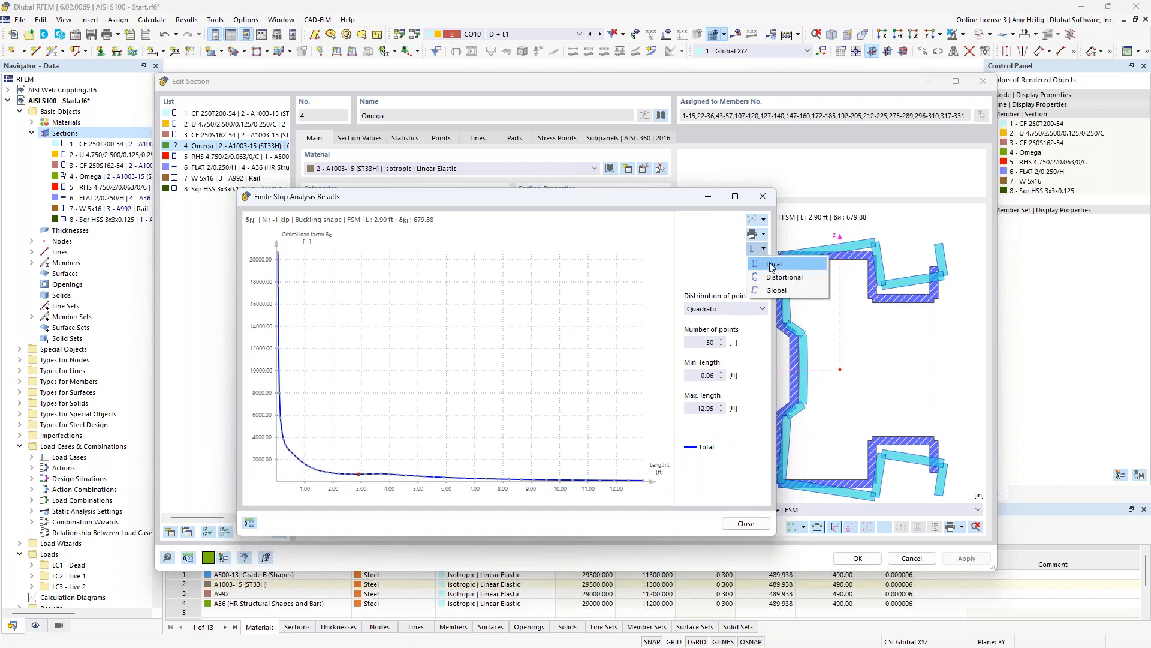
{"action": "left_click", "coordinate": [773, 263]}
{"action": "left_click", "coordinate": [764, 250]}
{"action": "left_click", "coordinate": [782, 264]}
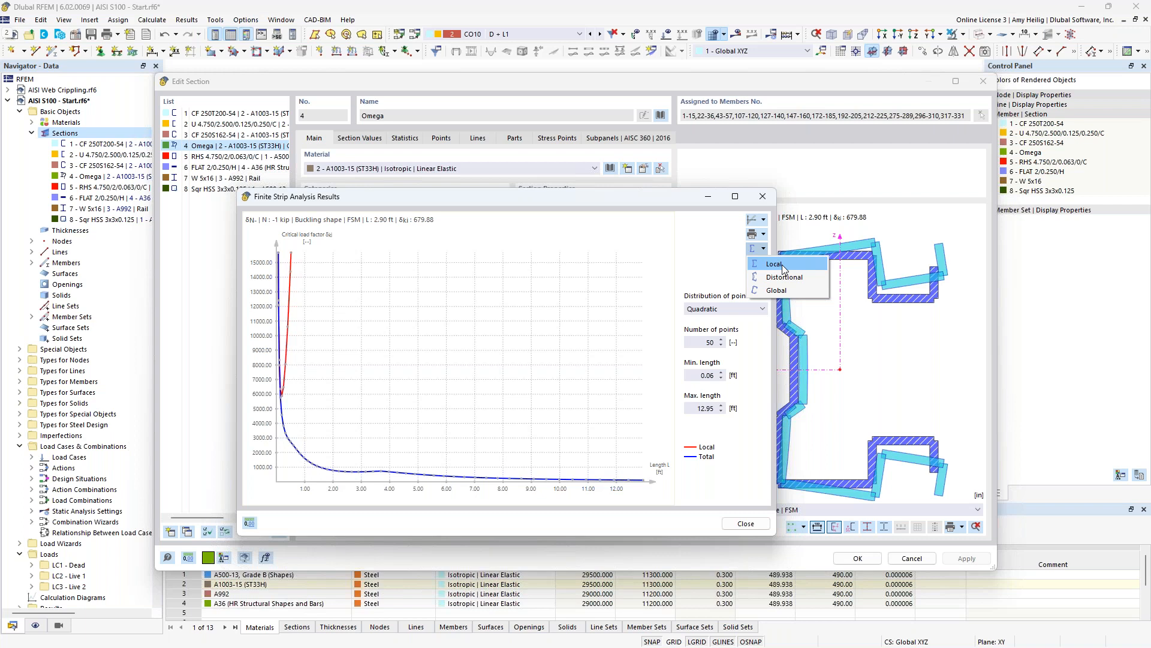
{"action": "left_click", "coordinate": [782, 277]}
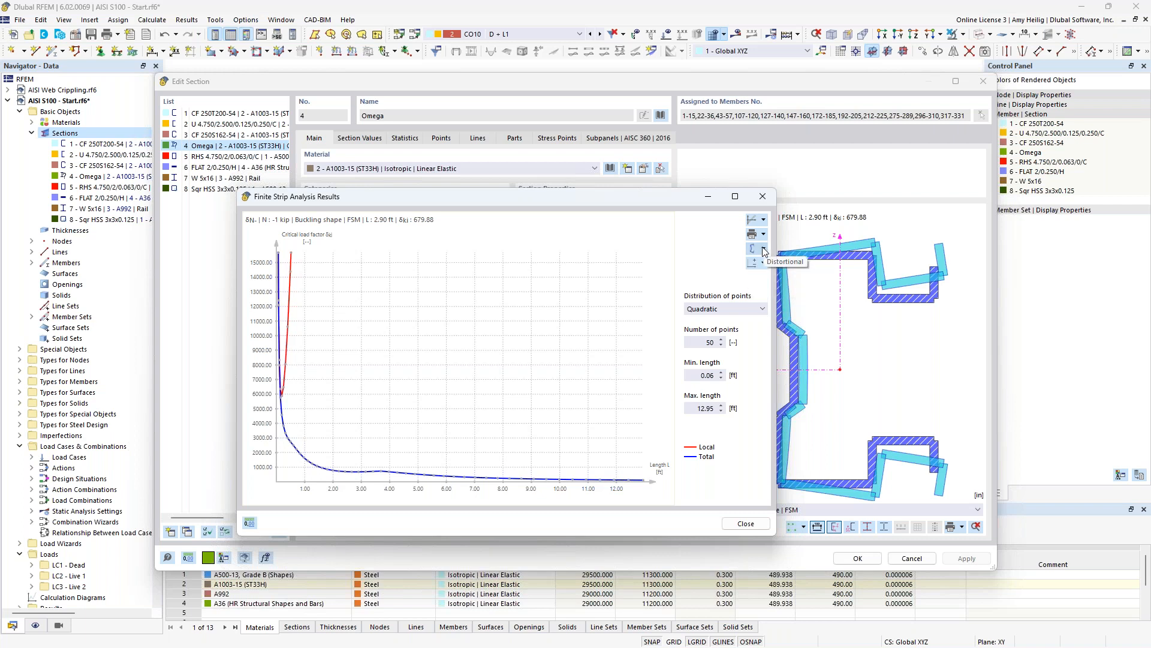
{"action": "left_click", "coordinate": [764, 251]}
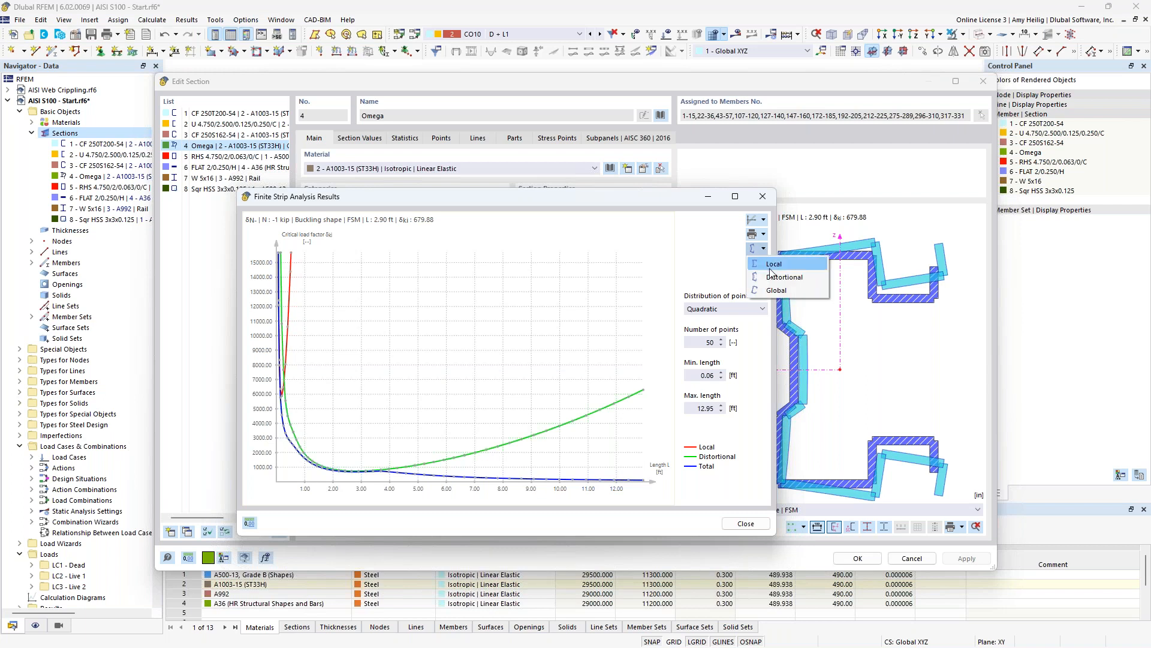
{"action": "left_click", "coordinate": [772, 291]}
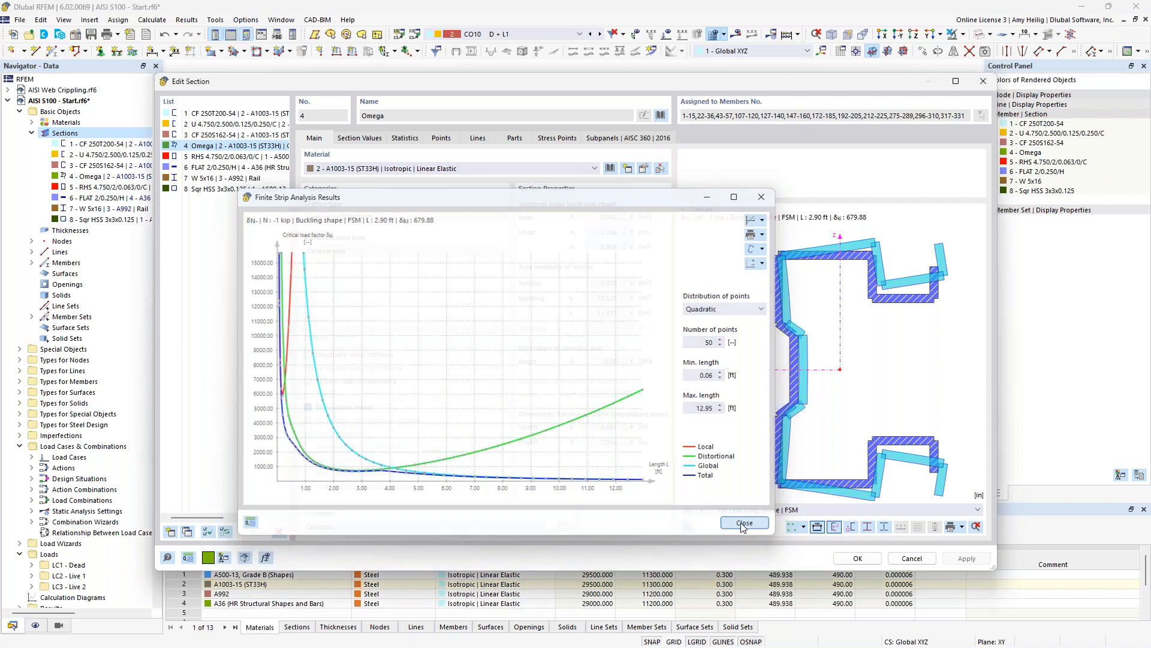
{"action": "left_click", "coordinate": [743, 525]}
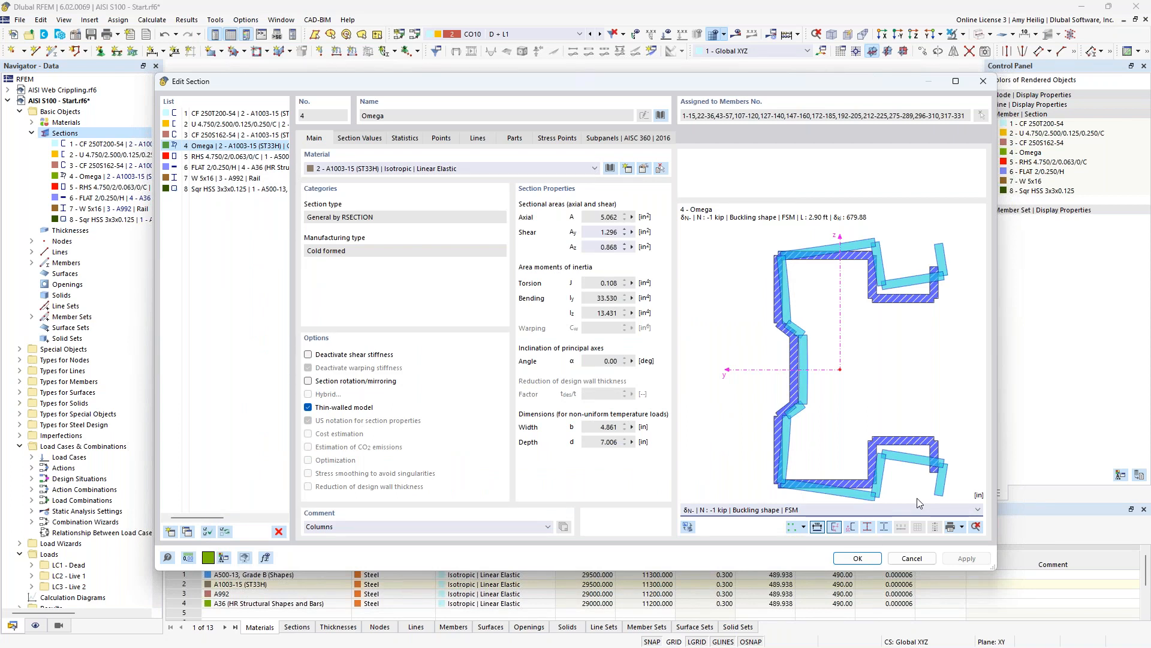
{"action": "left_click", "coordinate": [918, 560]}
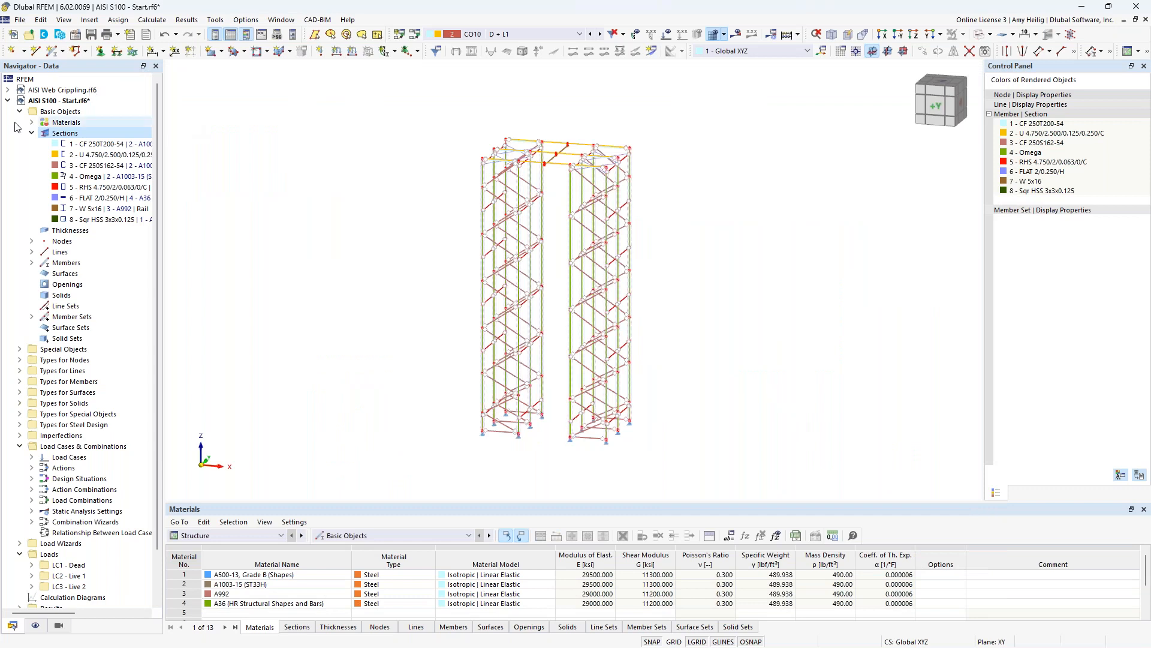
- Show only the members with section 5 - RHS 4.750/2/0.063/0/C and display the hidden objects in the background
{"action": "left_click", "coordinate": [31, 133]}
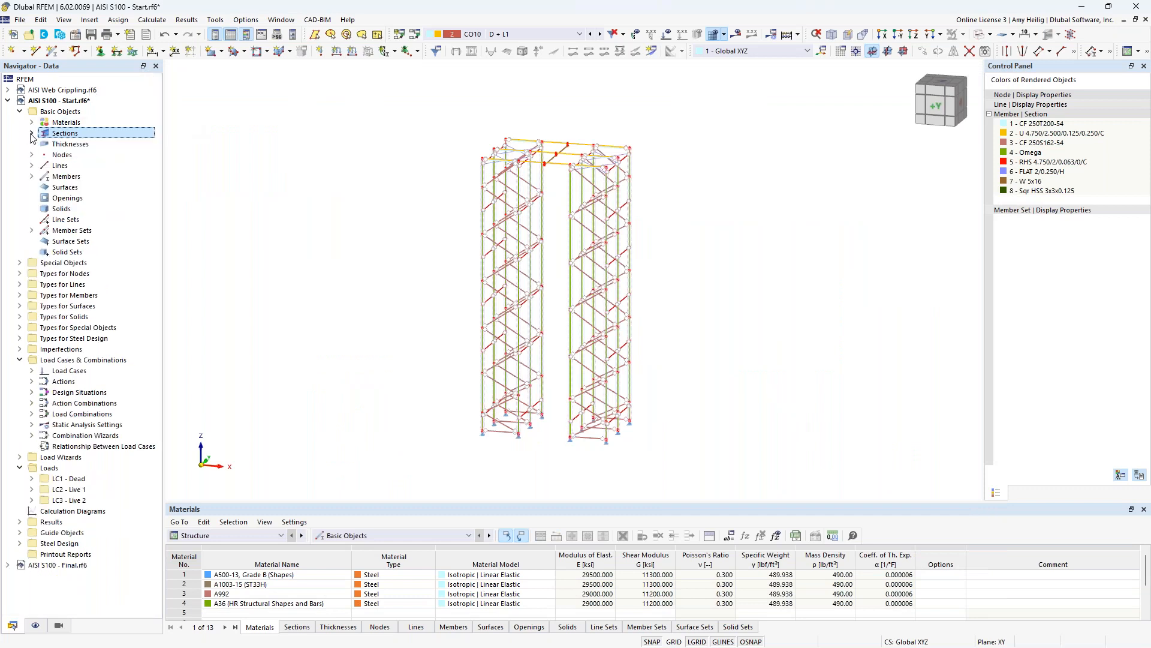
{"action": "left_click", "coordinate": [66, 626]}
{"action": "left_click", "coordinate": [54, 536]}
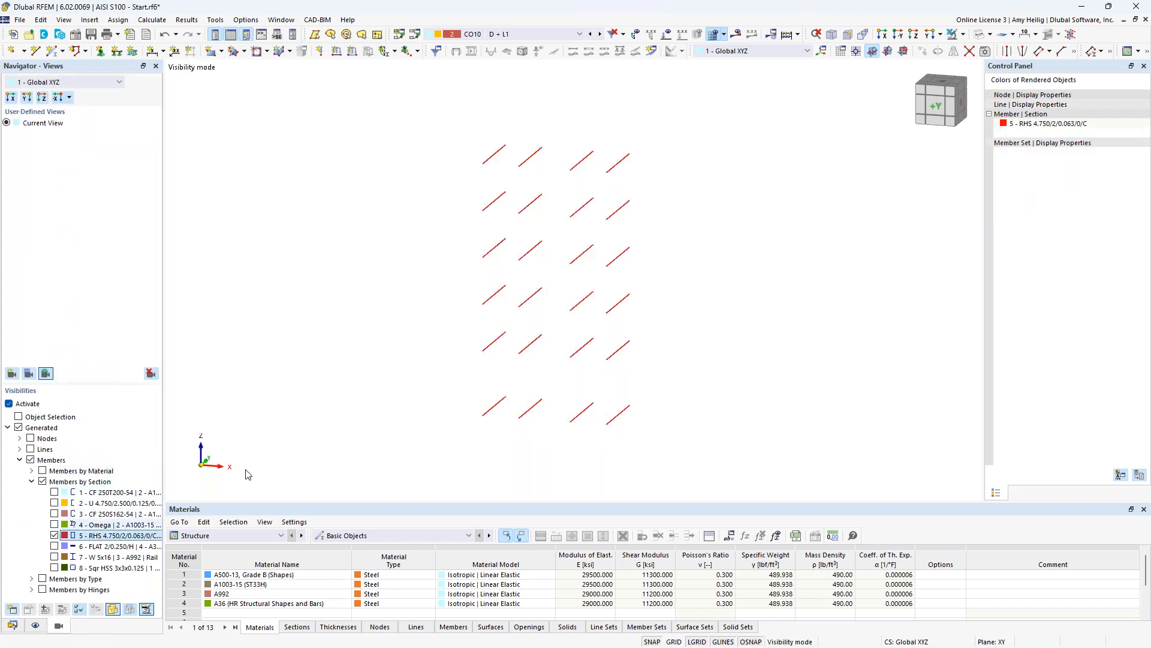
{"action": "right_click", "coordinate": [779, 185]}
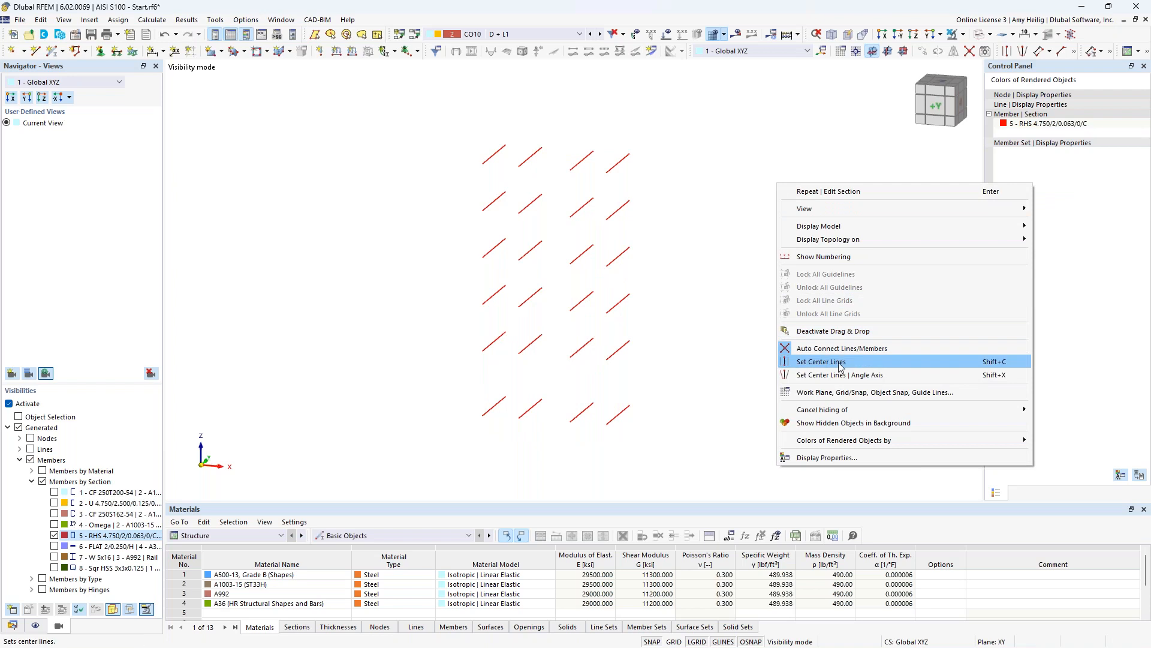
{"action": "left_click", "coordinate": [838, 423]}
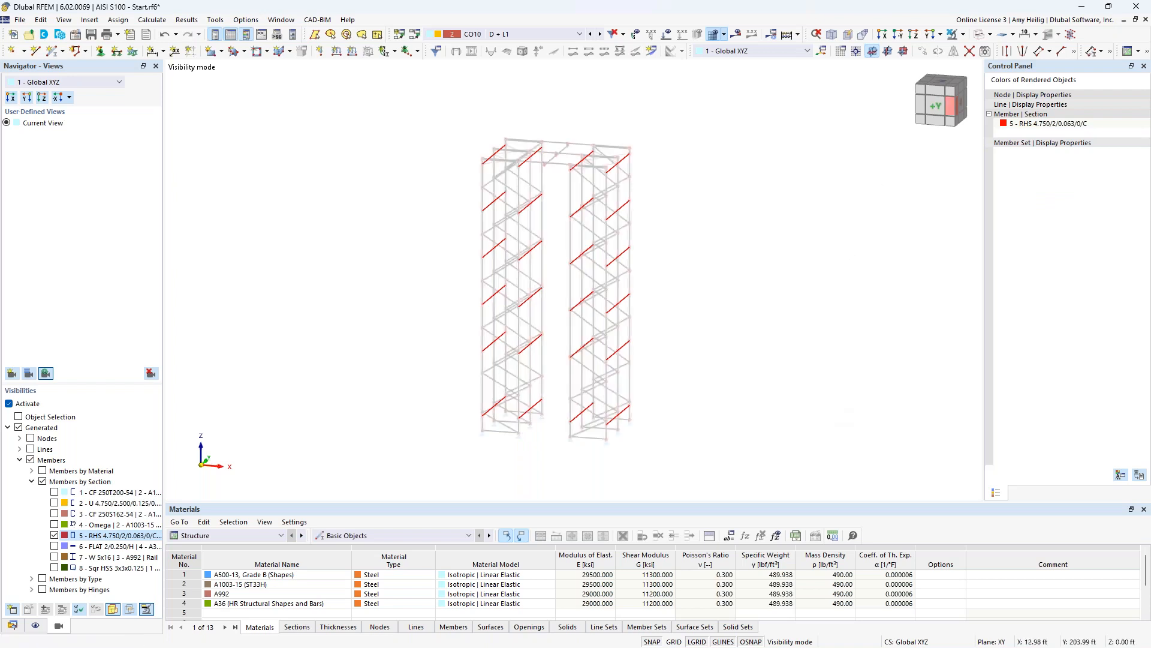
- Switch the model to solid rendering for a close view of the RHS beams
{"action": "left_click", "coordinate": [979, 34]}
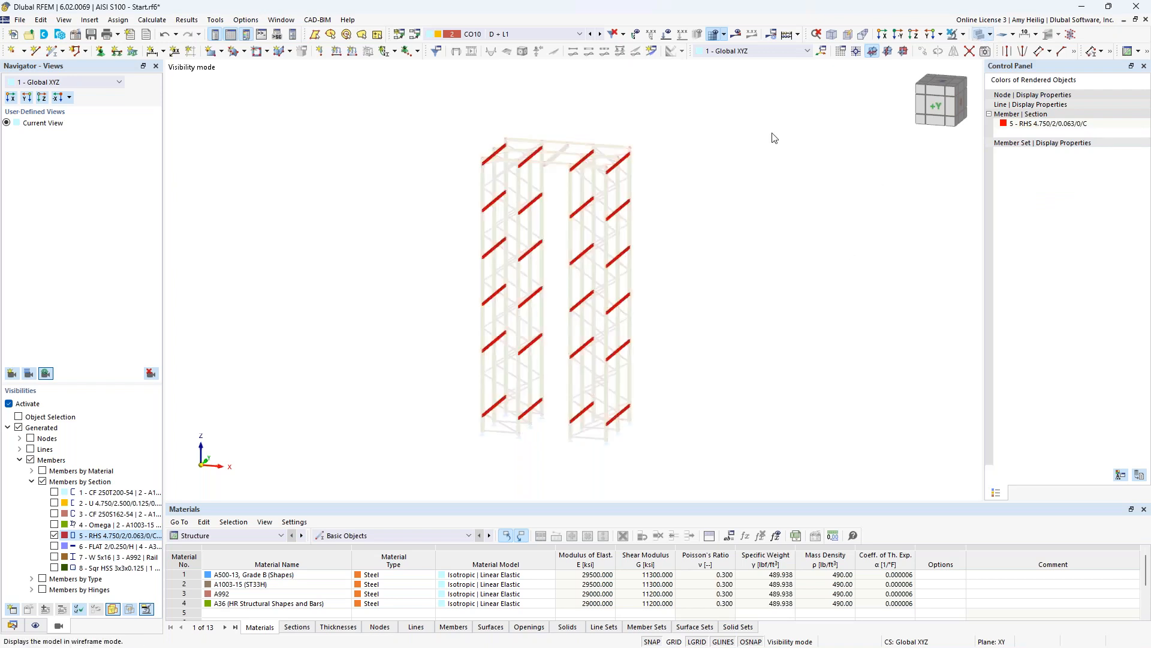
{"action": "middle_click_drag", "start_coordinate": [665, 206], "coordinate": [588, 277], "text": "ctrl"}
{"action": "scroll", "coordinate": [587, 276], "scroll_direction": "up", "scroll_amount": 8}
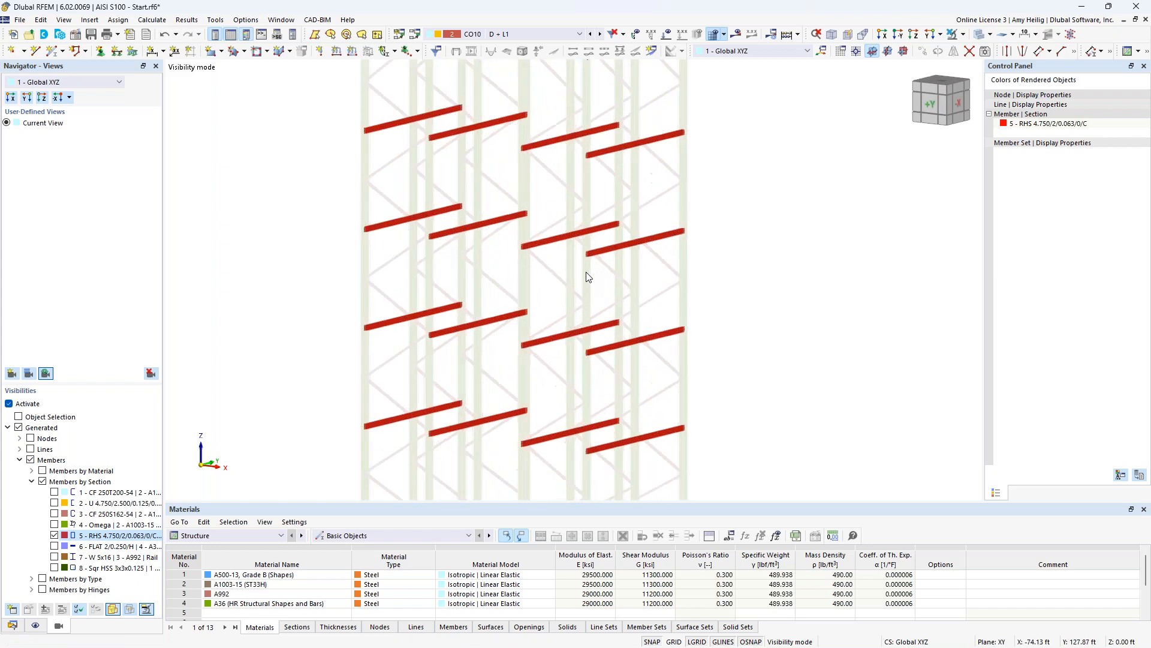
- Select all the RHS beams in the tower and activate their steel design properties
{"action": "middle_click_drag", "start_coordinate": [587, 278], "coordinate": [653, 287], "text": "ctrl"}
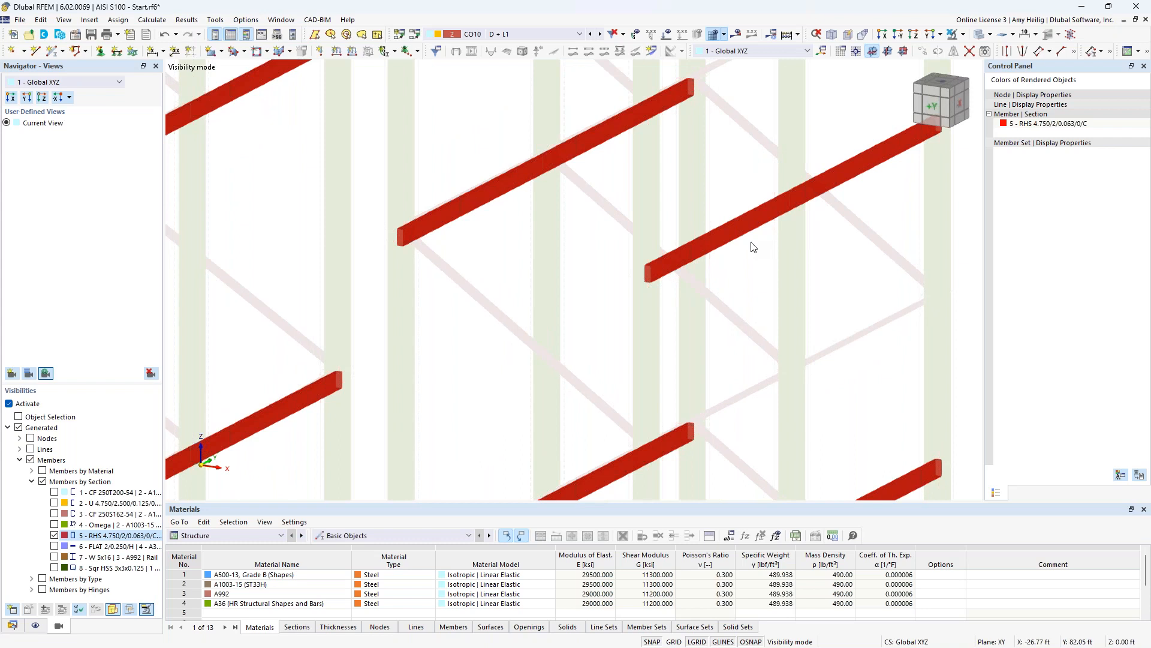
{"action": "scroll", "coordinate": [754, 247], "scroll_direction": "down", "scroll_amount": 10}
{"action": "middle_click_drag", "start_coordinate": [692, 243], "coordinate": [650, 249]}
{"action": "left_click_drag", "start_coordinate": [746, 458], "coordinate": [440, 103]}
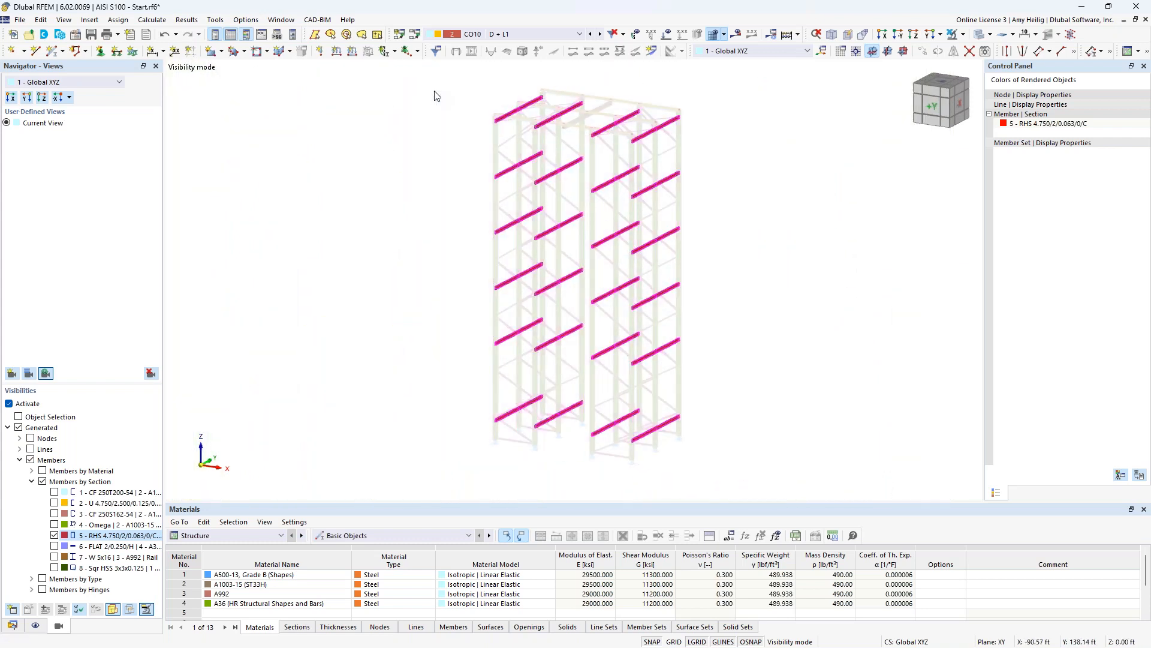
{"action": "double_click", "coordinate": [512, 118]}
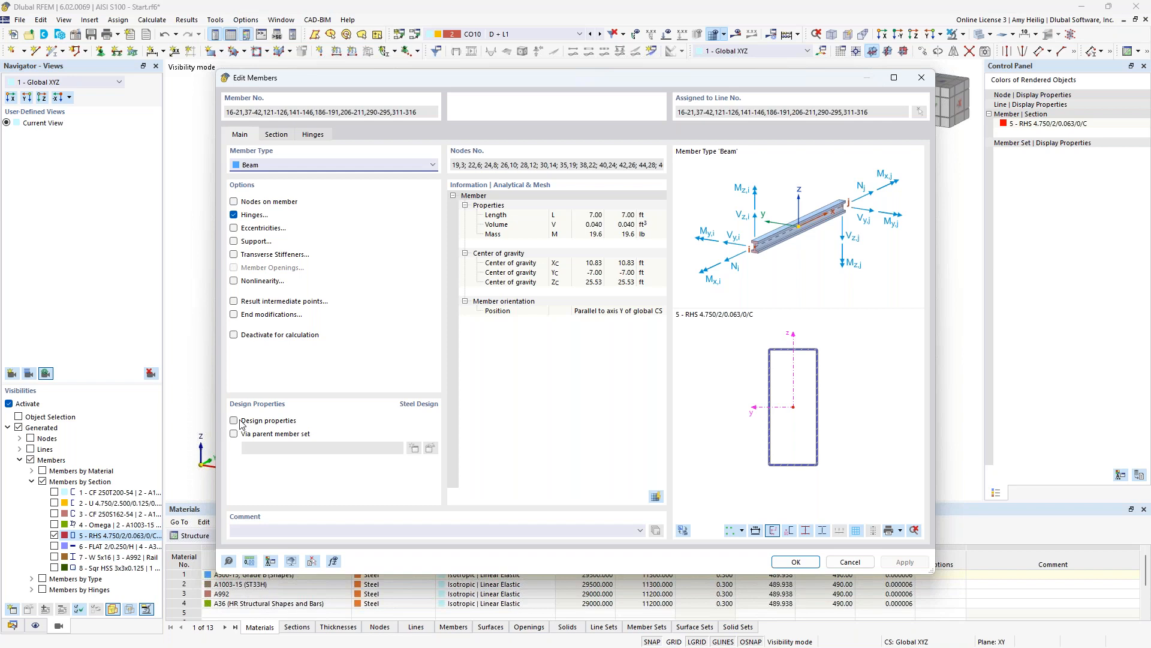
{"action": "left_click", "coordinate": [246, 423]}
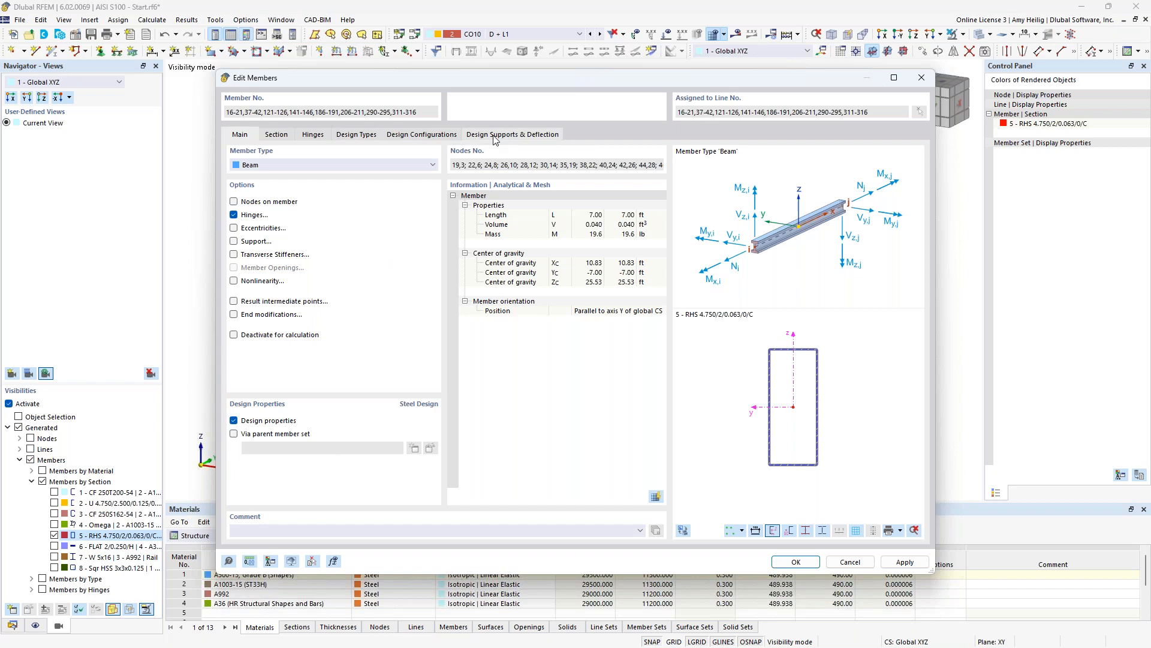
- Create a new effective lengths definition for the RHS beams and preview their supports within the whole model
{"action": "left_click", "coordinate": [358, 134]}
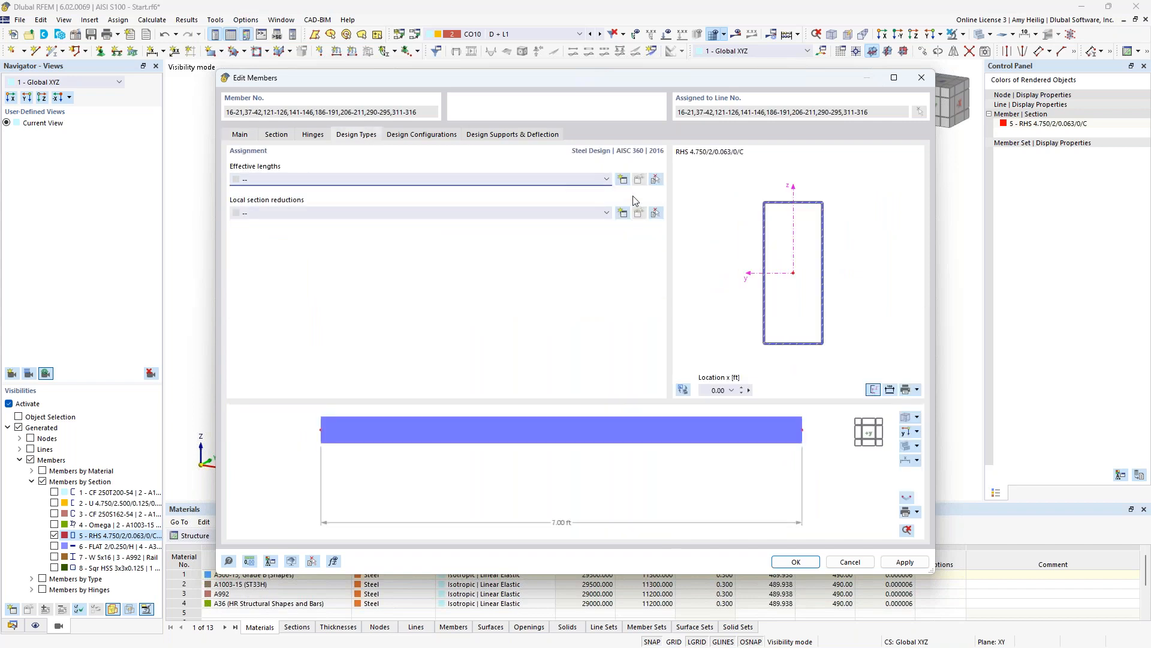
{"action": "left_click", "coordinate": [623, 180]}
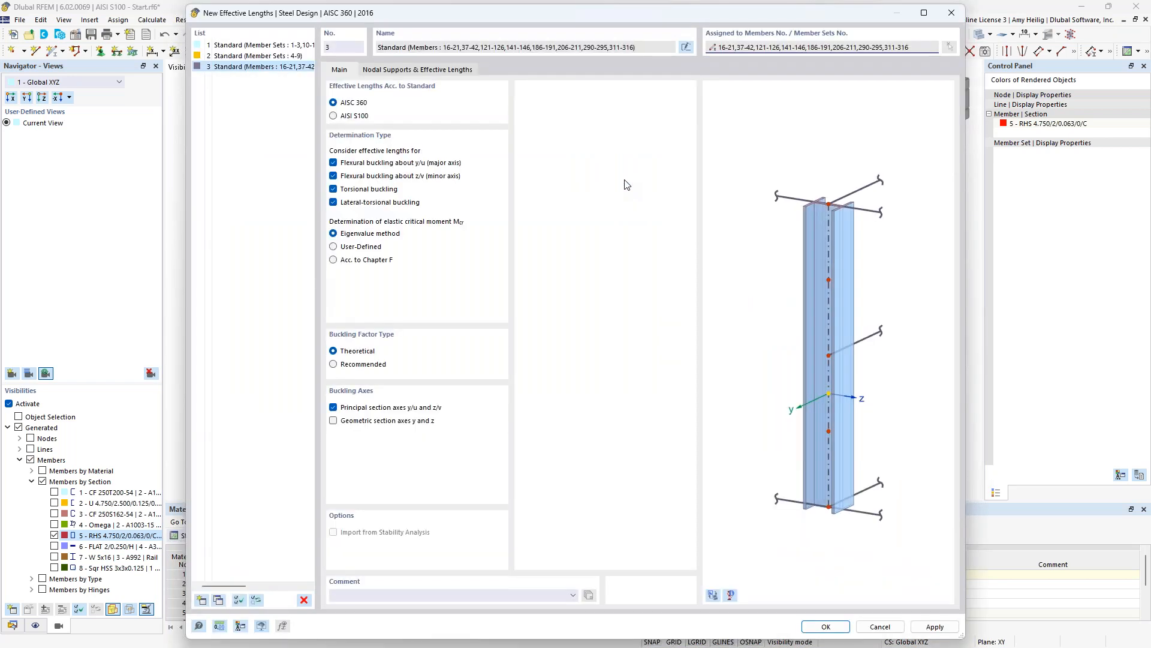
{"action": "left_click", "coordinate": [714, 593]}
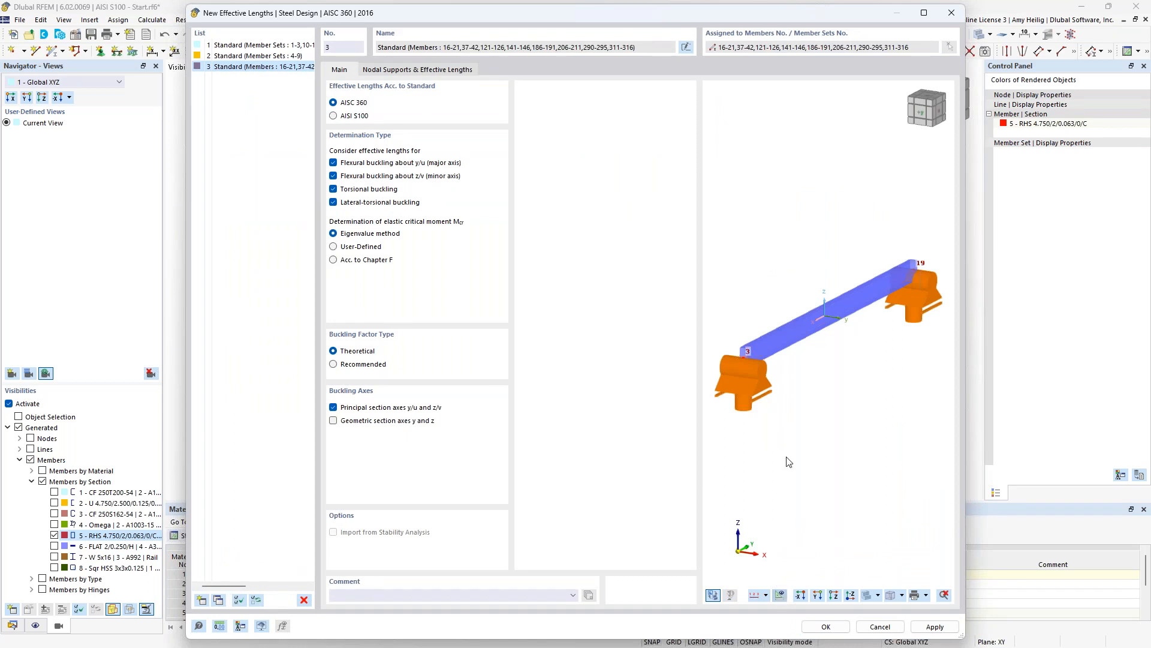
{"action": "scroll", "coordinate": [801, 365], "scroll_direction": "down", "scroll_amount": 5}
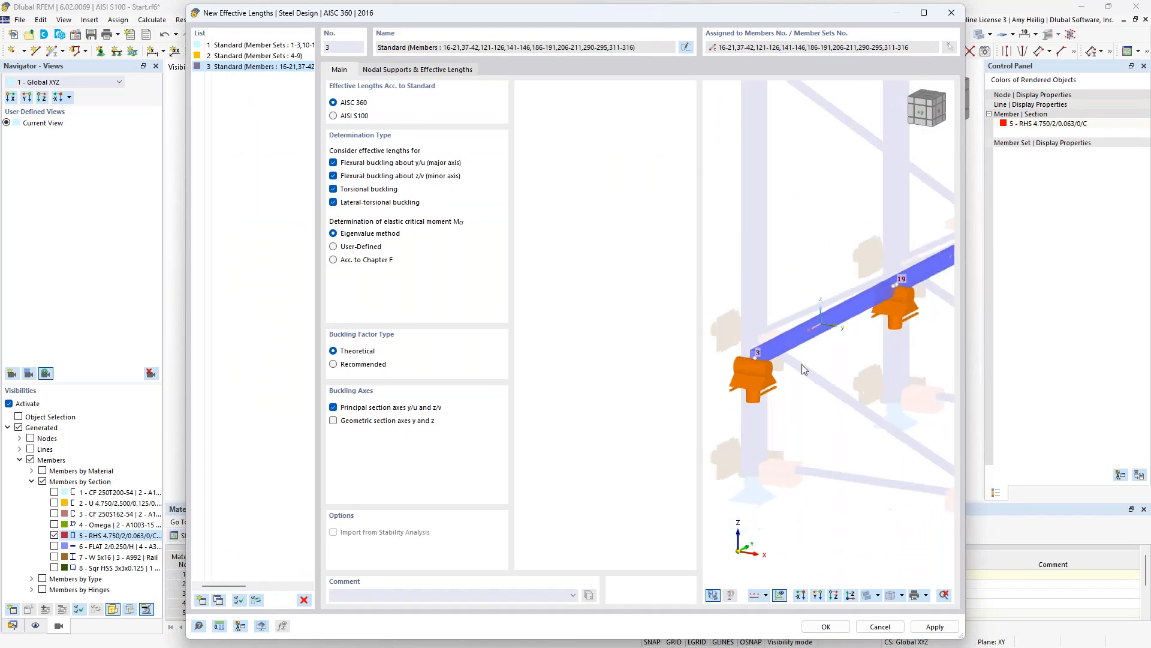
{"action": "middle_click_drag", "start_coordinate": [803, 369], "coordinate": [758, 394]}
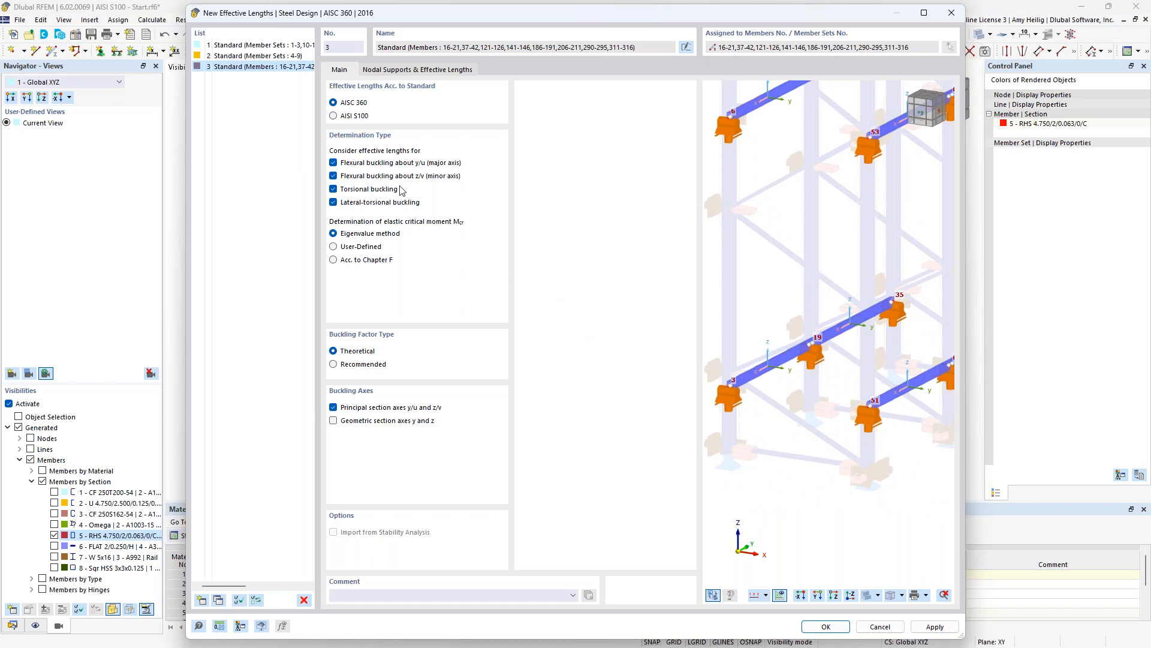
- Base the beams' effective lengths on AISI S100 and switch to the PowerPoint slide RFEM and Stability Design
{"action": "left_click", "coordinate": [333, 116]}
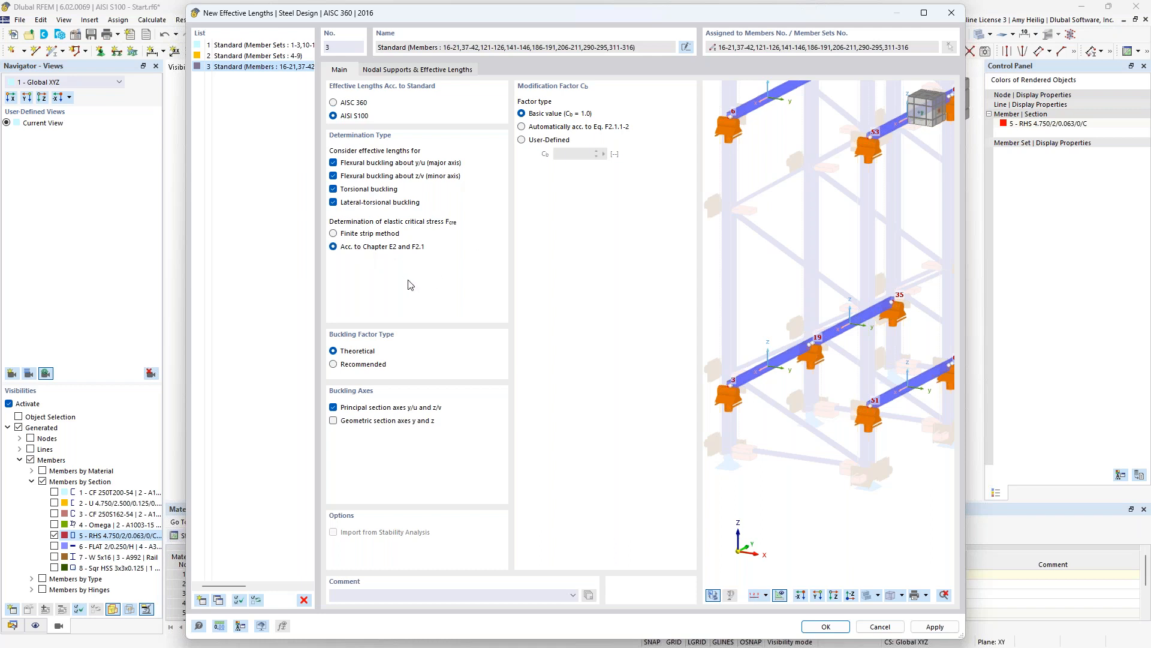
{"action": "key", "text": "super+Tab"}
{"action": "left_click", "coordinate": [645, 208]}
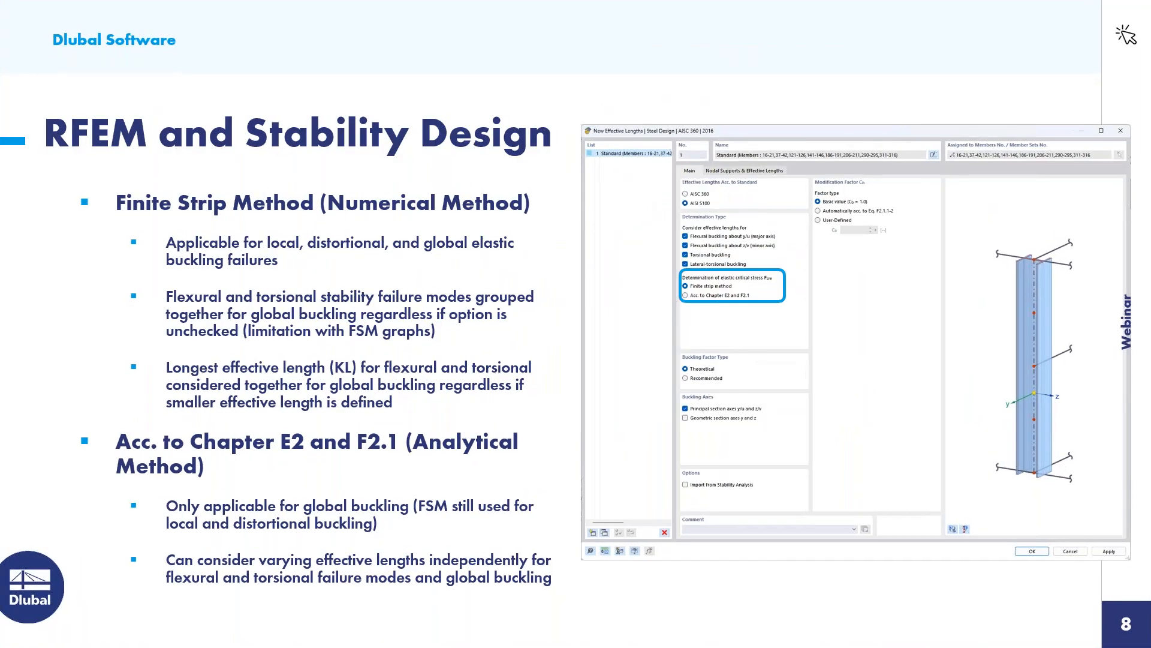
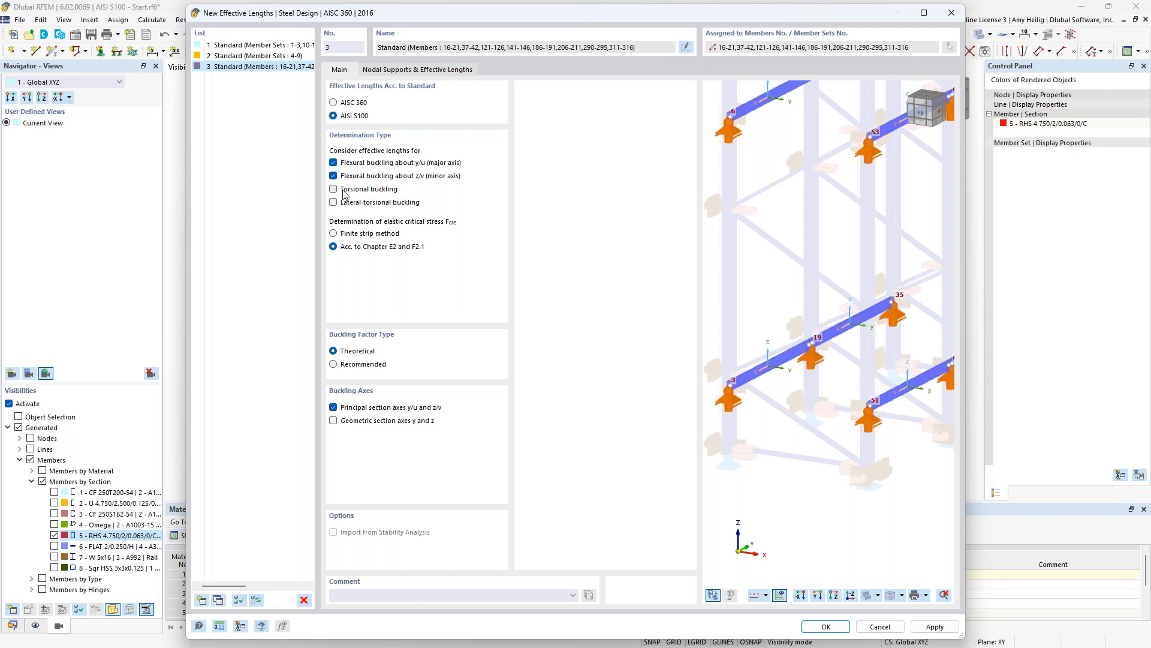
- Exclude torsional and lateral-torsional buckling for the beams, check their nodal supports and length factors, and accept the effective lengths
{"action": "left_click", "coordinate": [399, 70]}
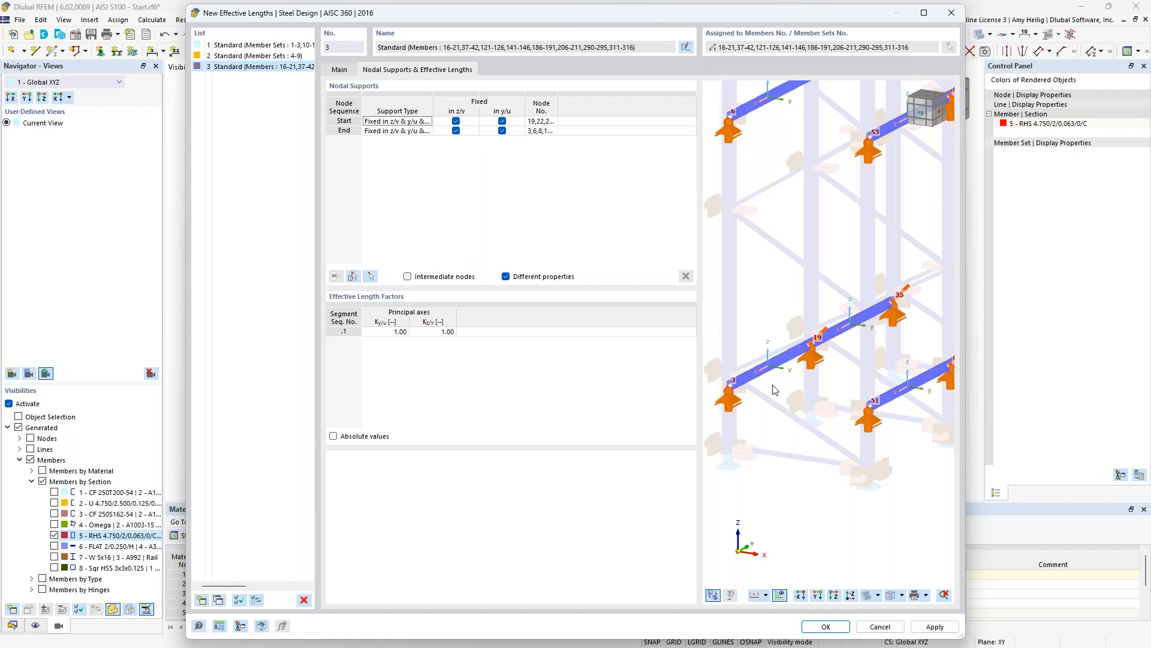
{"action": "scroll", "coordinate": [837, 382], "scroll_direction": "down", "scroll_amount": 4}
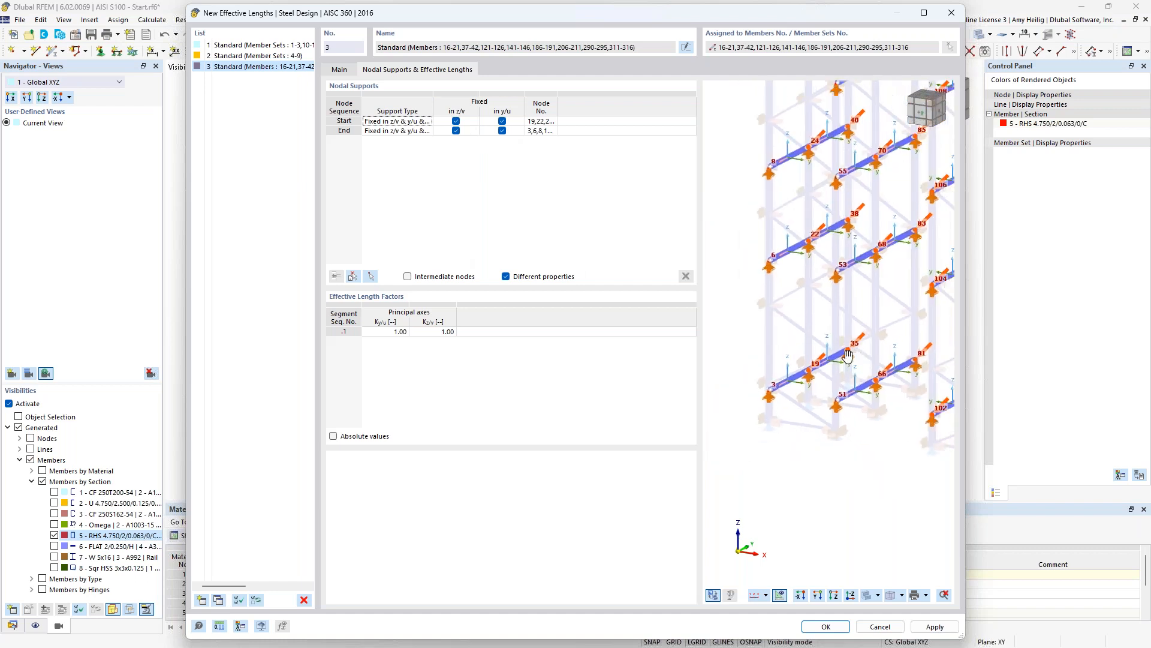
{"action": "scroll", "coordinate": [782, 410], "scroll_direction": "up", "scroll_amount": 1}
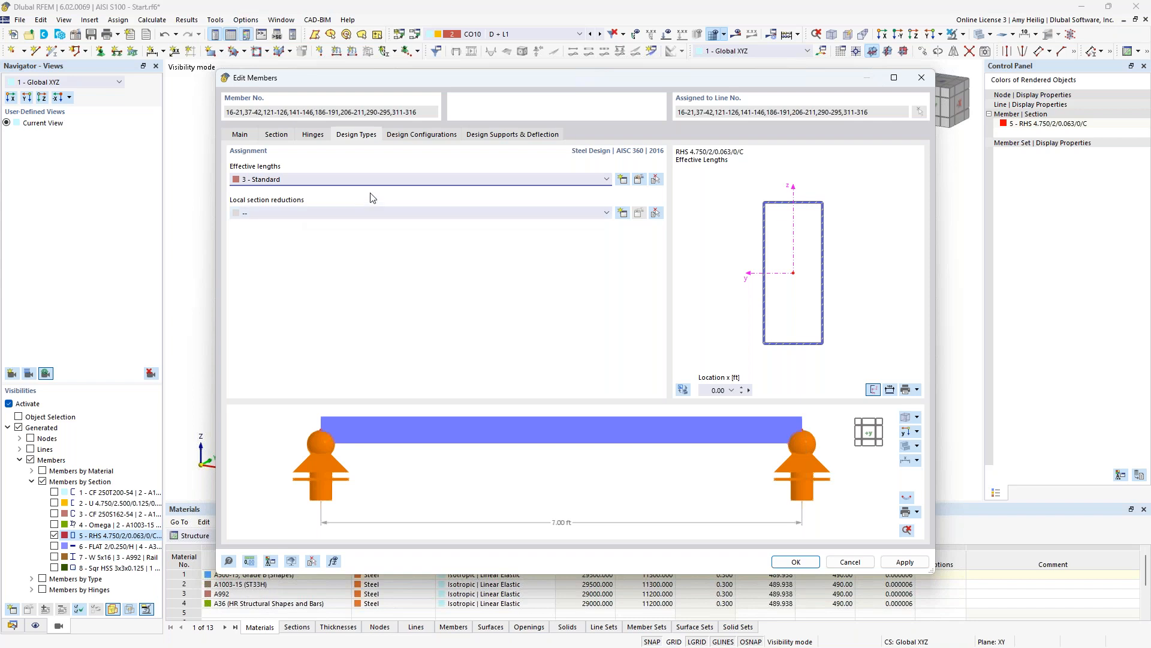
- Review the default strength and serviceability configurations assigned to the RHS beams
{"action": "left_click", "coordinate": [420, 134]}
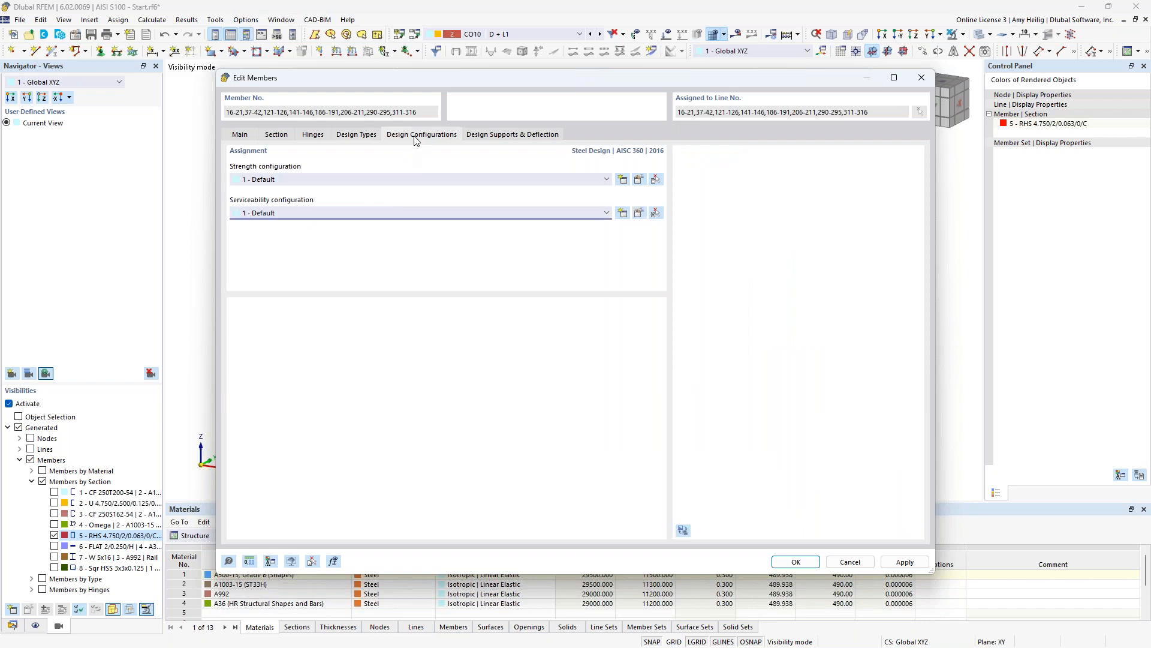
{"action": "left_click", "coordinate": [639, 181]}
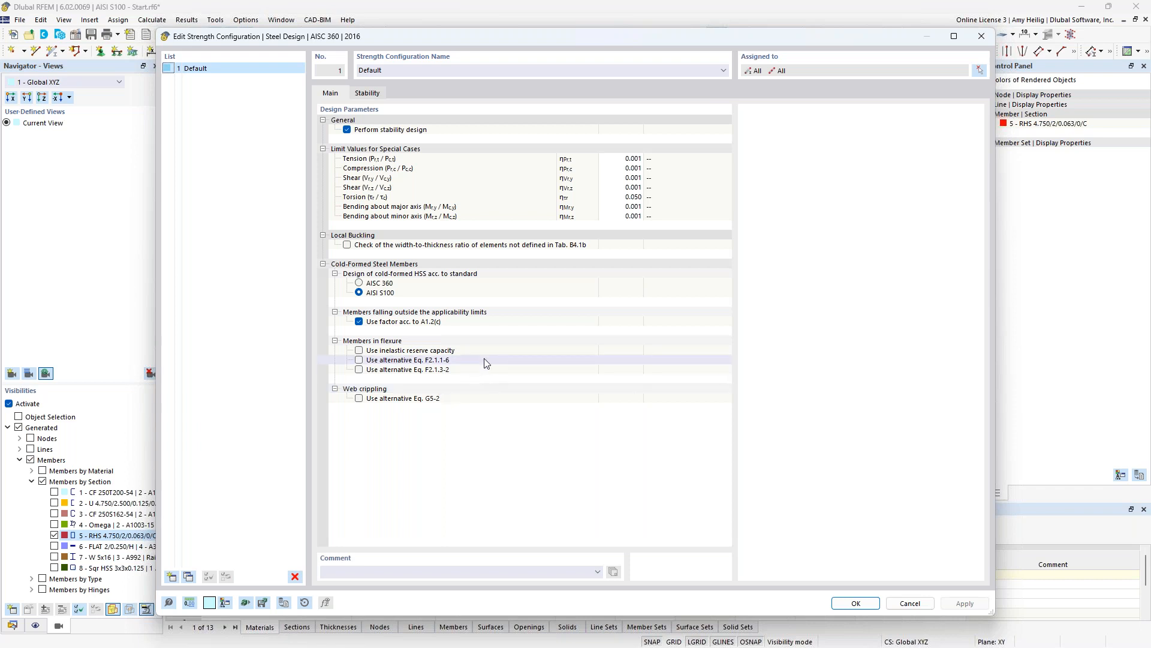
{"action": "left_click", "coordinate": [855, 603]}
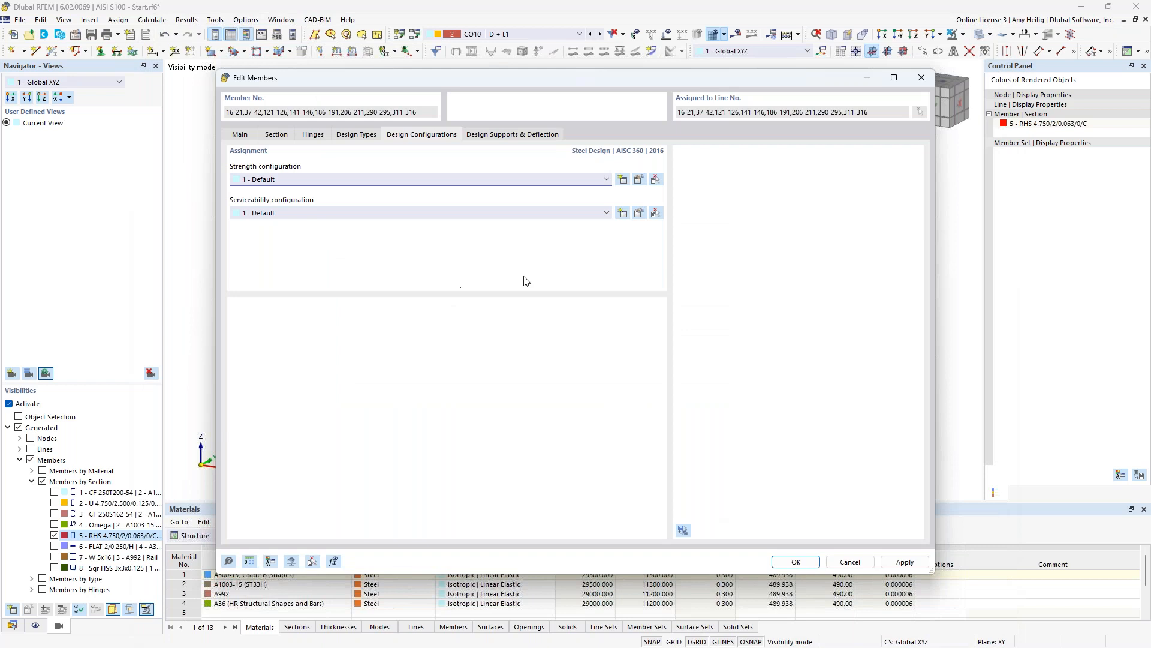
{"action": "left_click", "coordinate": [640, 214]}
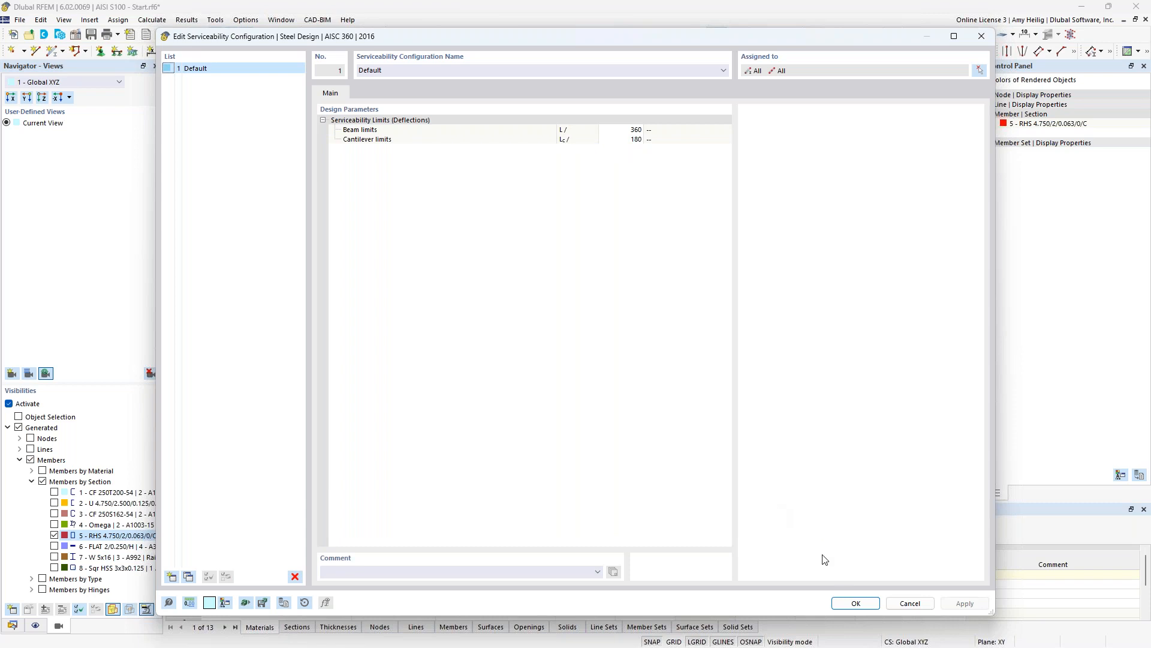
{"action": "left_click", "coordinate": [854, 603]}
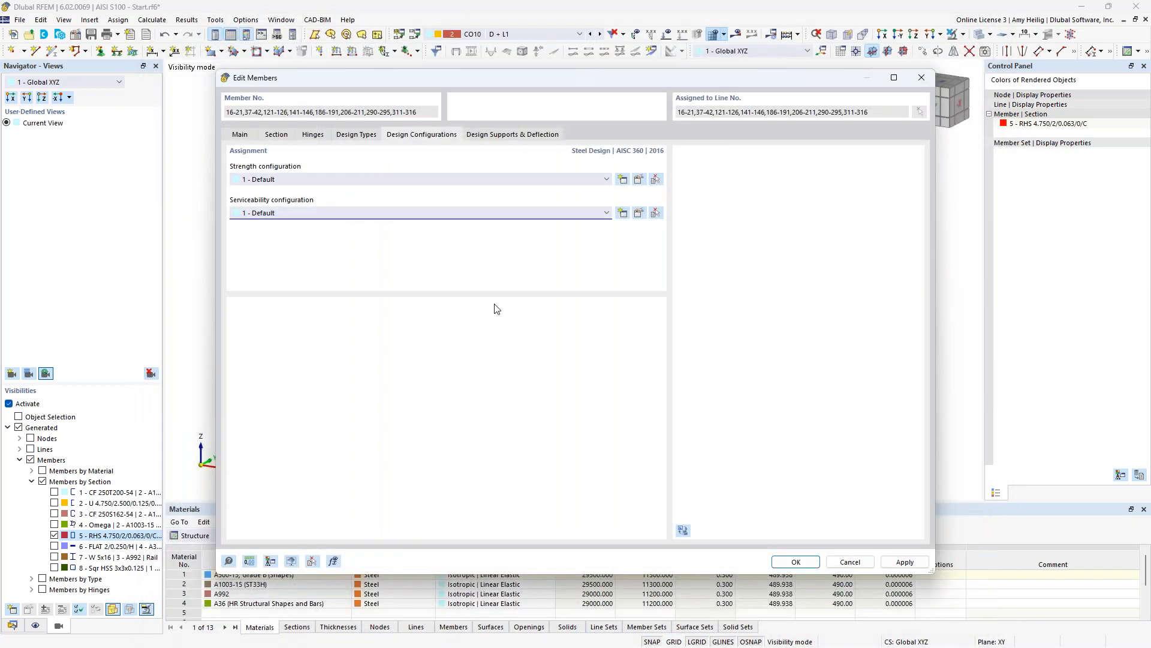
- Review the beams' design supports and deflection settings, accept the member edits and clear the selection
{"action": "left_click", "coordinate": [511, 139]}
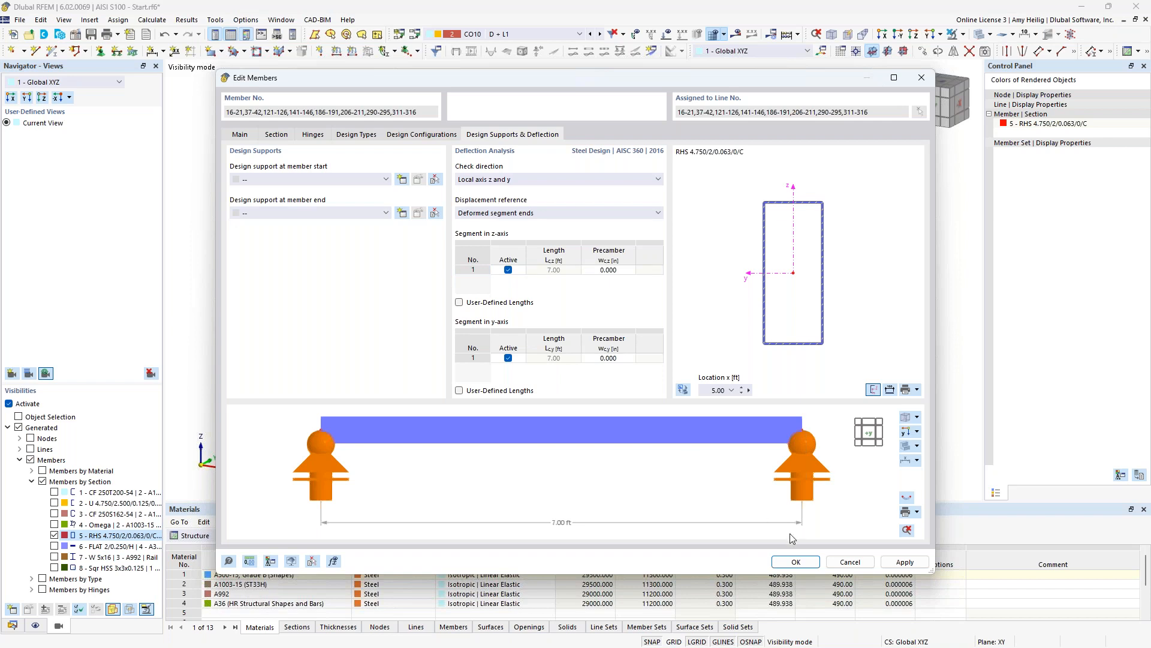
{"action": "left_click", "coordinate": [795, 561]}
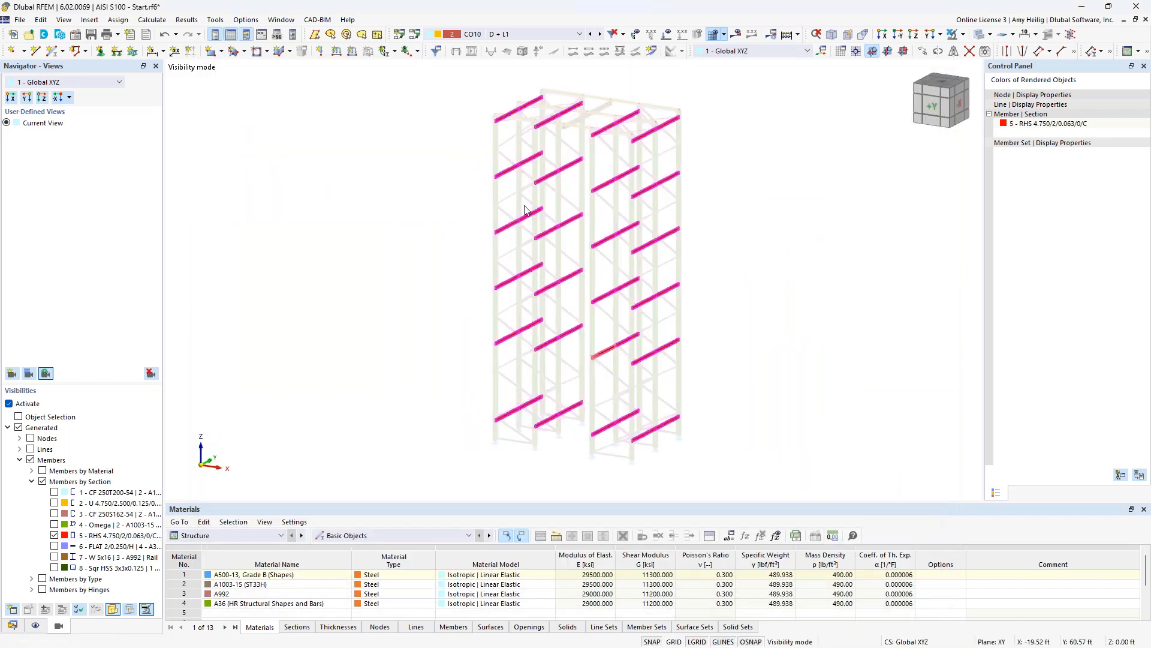
{"action": "left_click", "coordinate": [462, 246]}
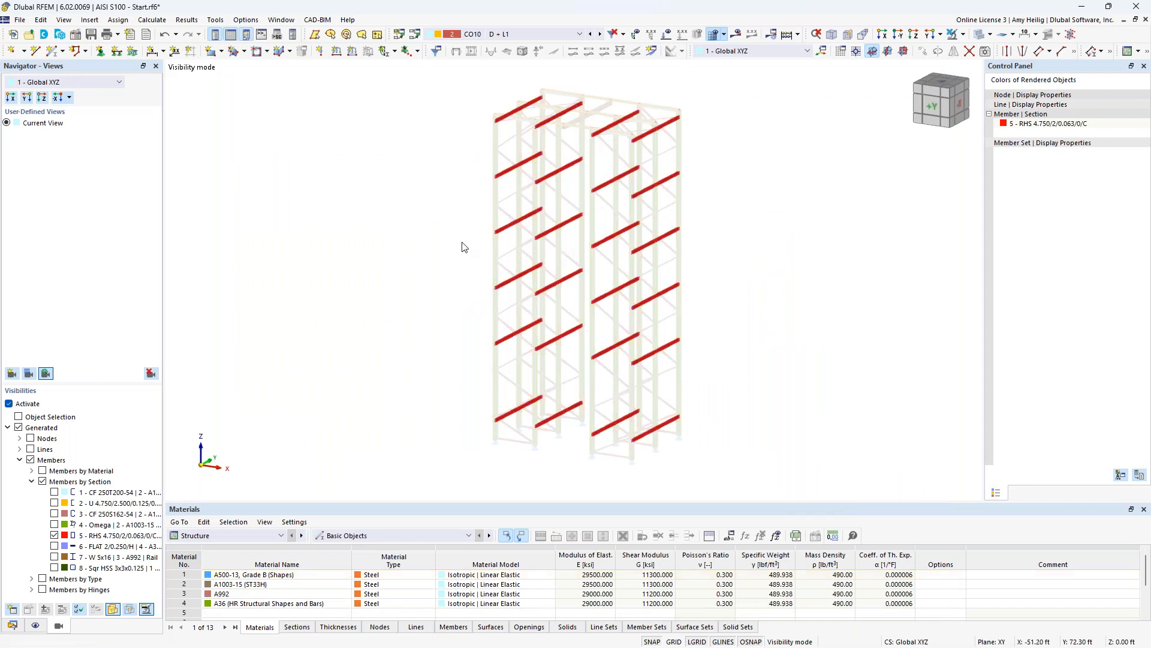
- Turn off the visibility filter to show the full model and open the member sets for editing
{"action": "left_click", "coordinate": [9, 403]}
{"action": "left_click", "coordinate": [12, 626]}
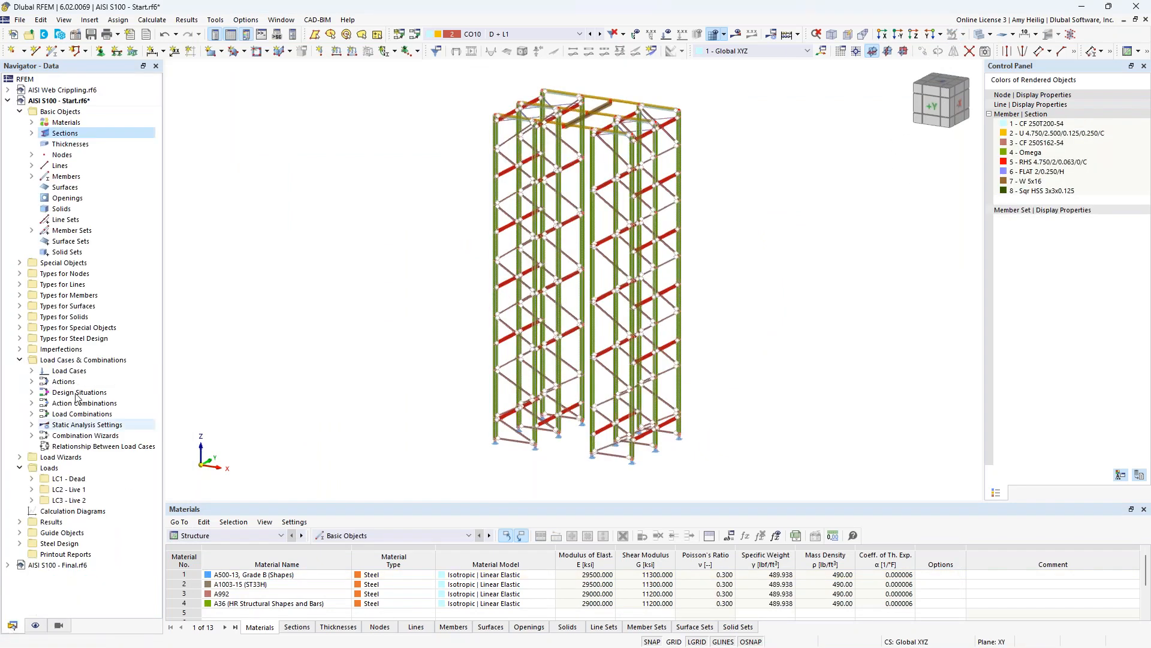
{"action": "left_click", "coordinate": [31, 231]}
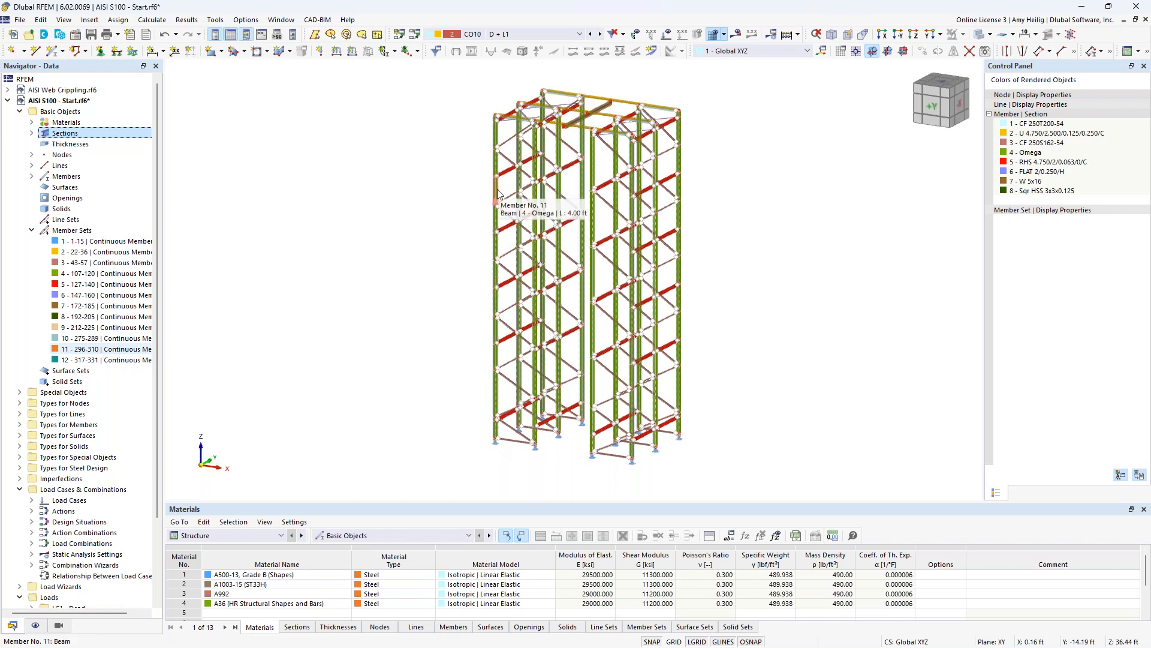
{"action": "right_click", "coordinate": [85, 231]}
{"action": "left_click", "coordinate": [327, 254]}
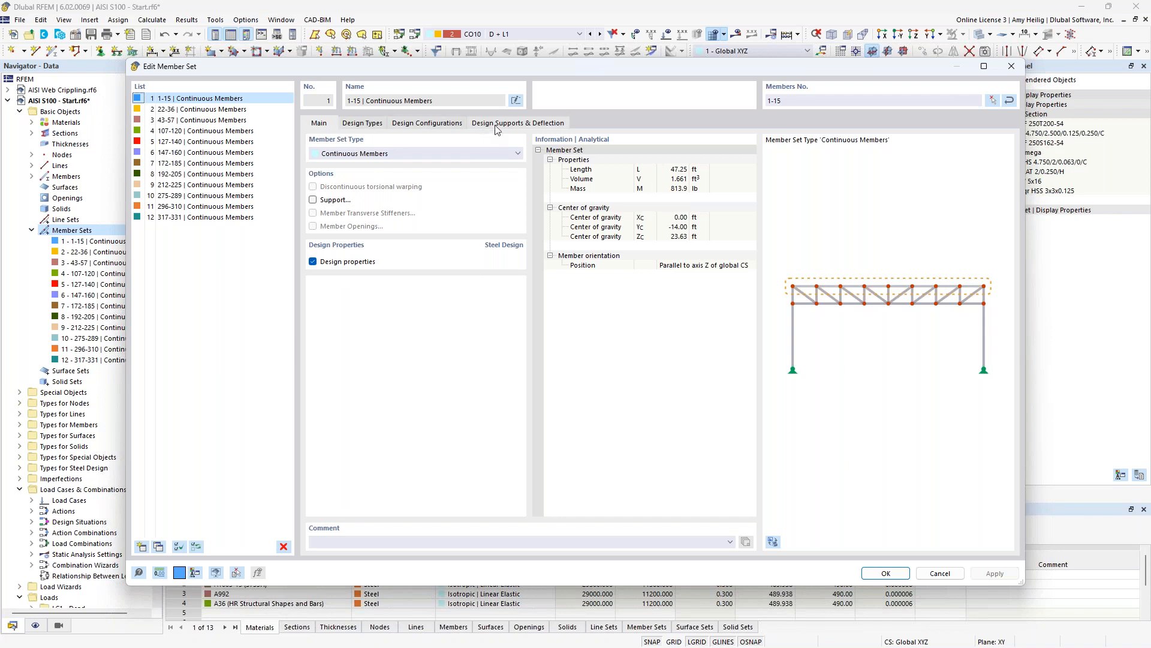
- Open the Standard effective lengths of member set 1-15 and preview the columns' supports within the whole model
{"action": "left_click", "coordinate": [369, 126]}
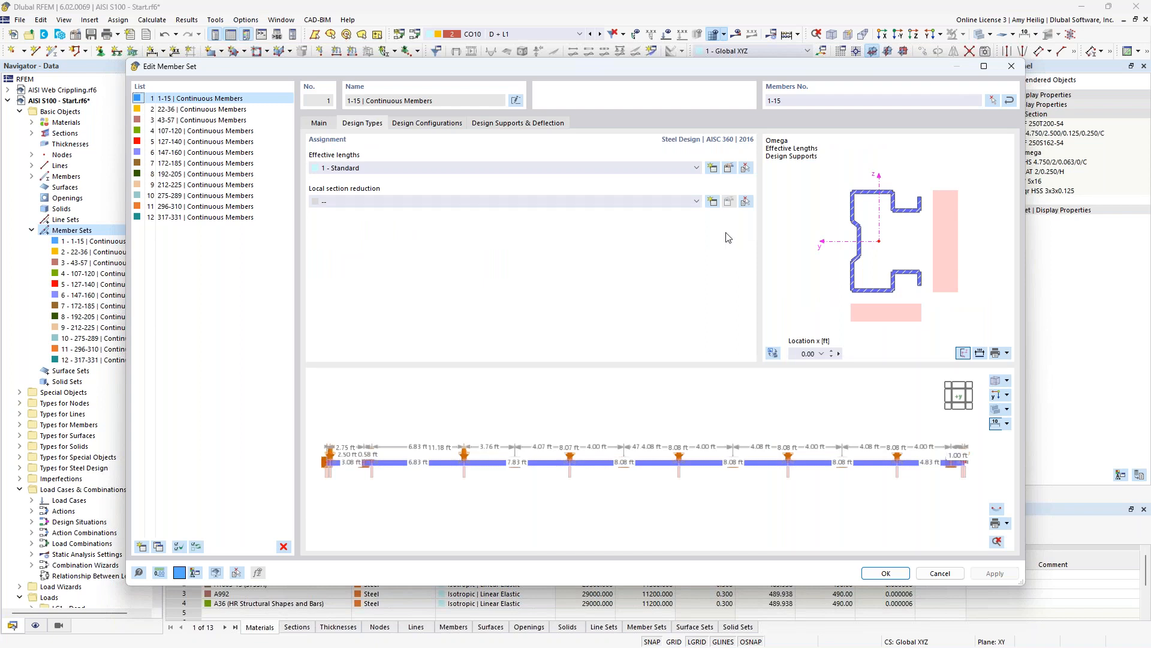
{"action": "left_click", "coordinate": [728, 168]}
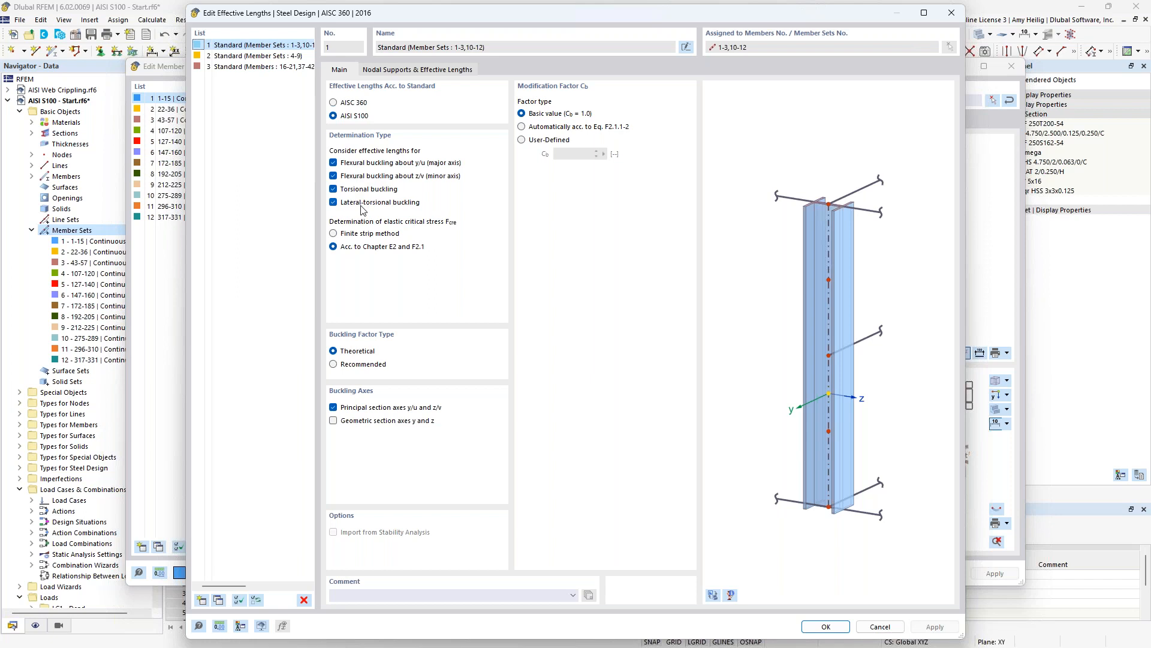
{"action": "left_click", "coordinate": [714, 597]}
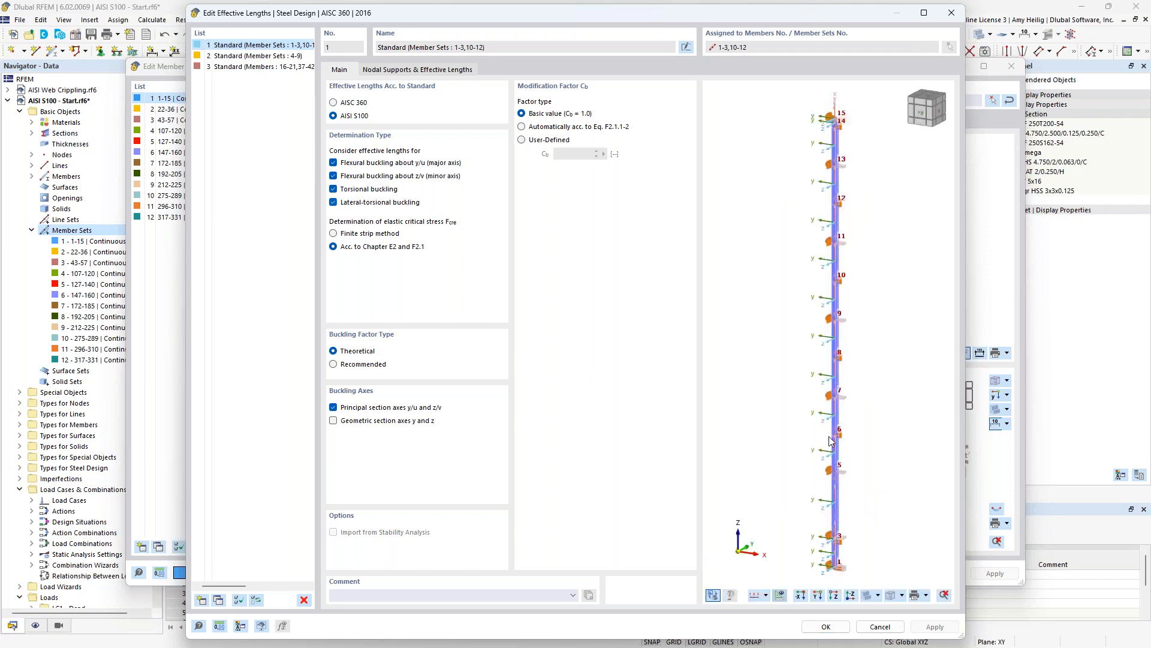
{"action": "middle_click_drag", "start_coordinate": [789, 381], "coordinate": [757, 372]}
{"action": "middle_click_drag", "start_coordinate": [787, 510], "coordinate": [784, 498]}
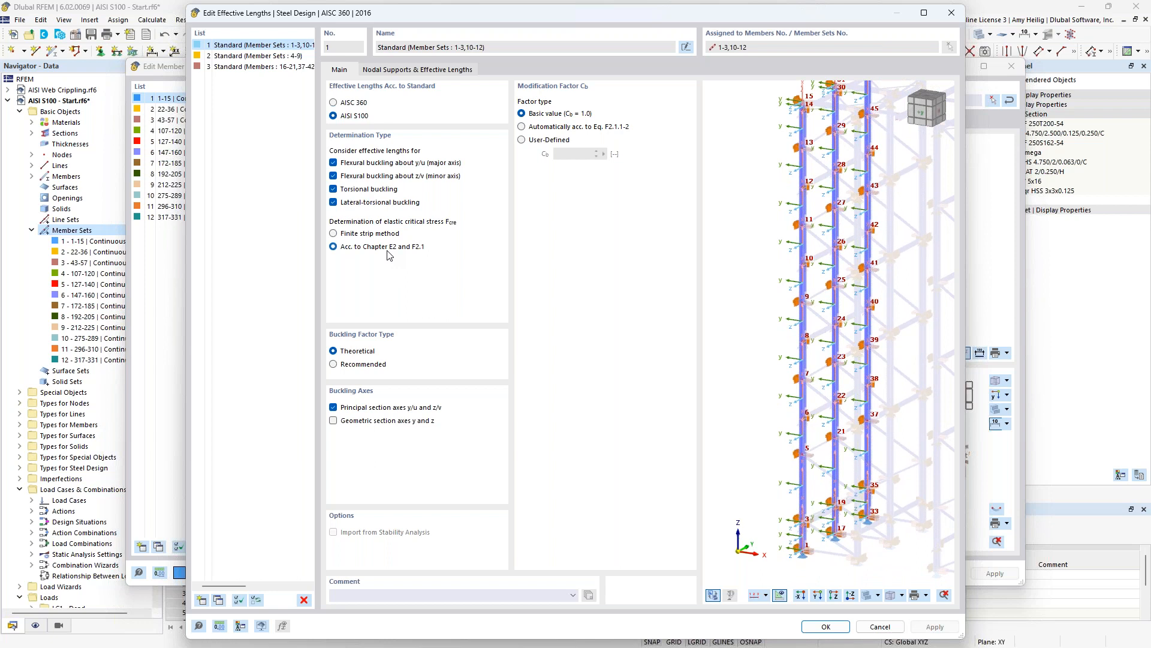
- Examine the columns' nodal supports and effective length factors, and leave the effective lengths without changes
{"action": "left_click", "coordinate": [409, 73]}
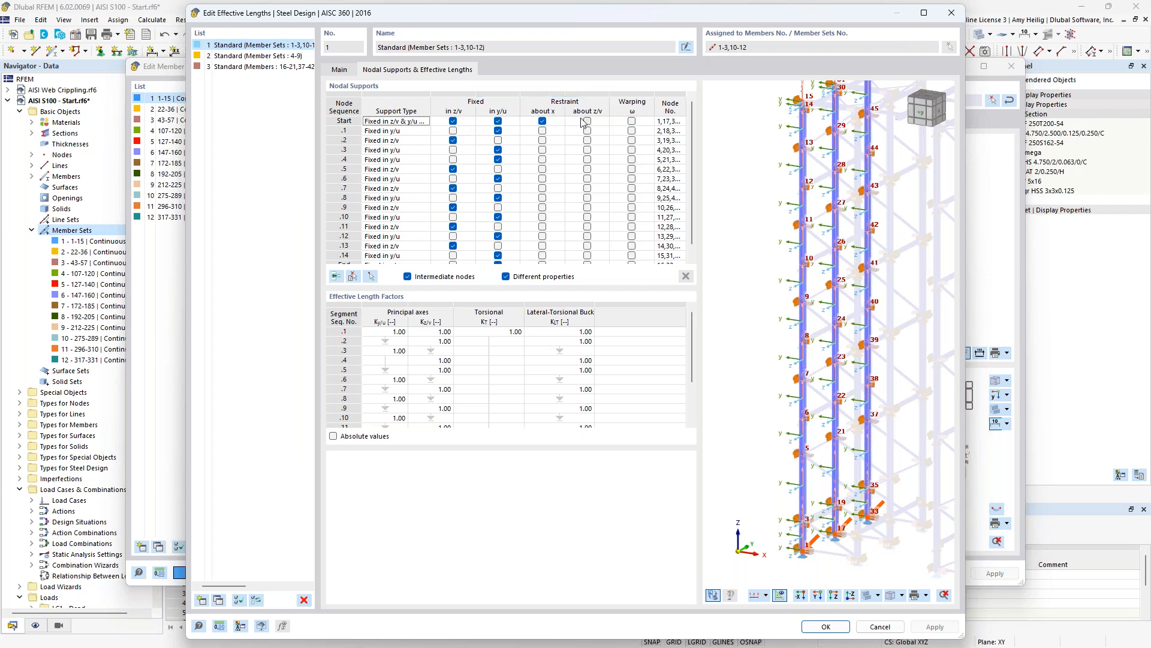
{"action": "scroll", "coordinate": [815, 447], "scroll_direction": "up", "scroll_amount": 5}
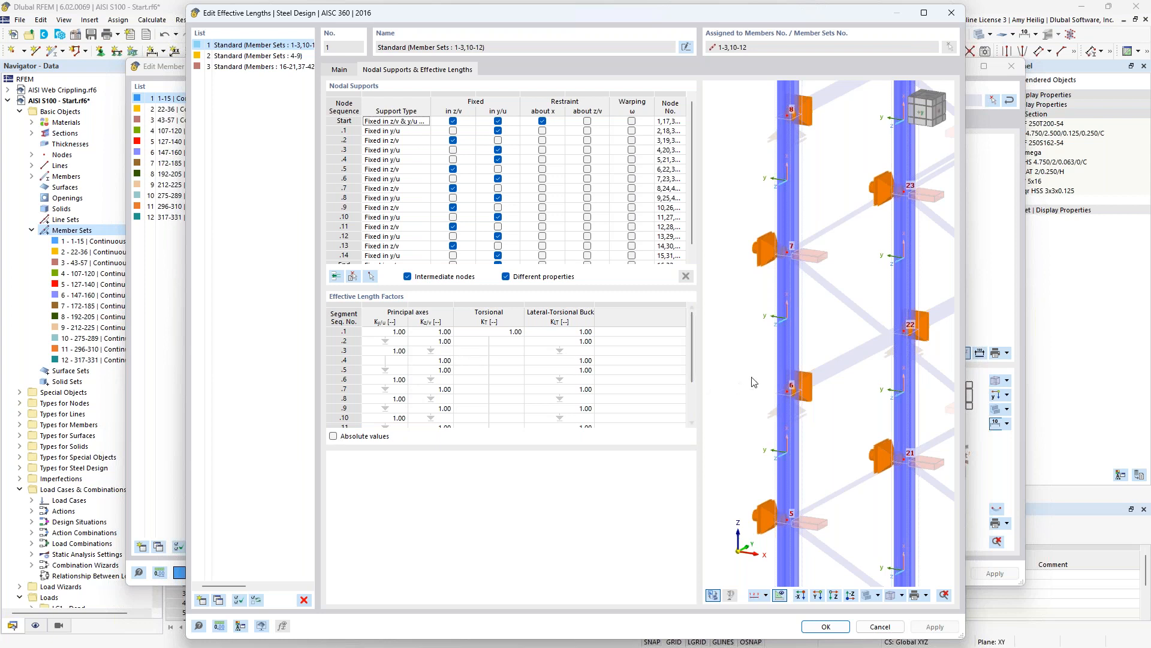
{"action": "scroll", "coordinate": [755, 382], "scroll_direction": "down", "scroll_amount": 5}
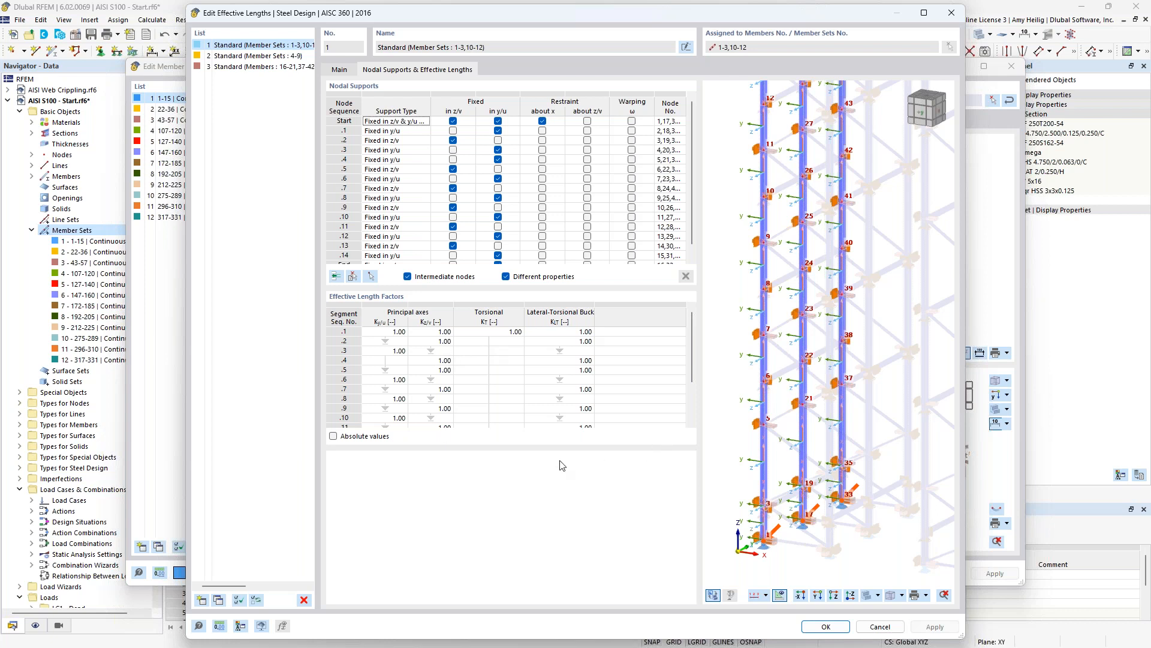
{"action": "left_click", "coordinate": [878, 627]}
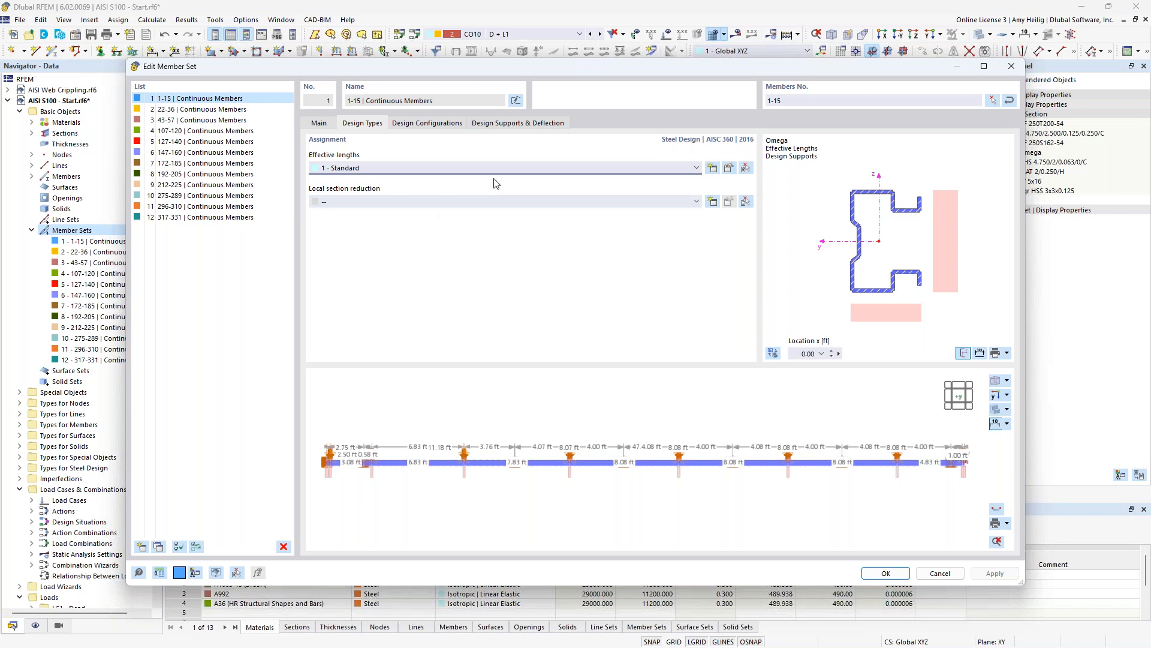
- Examine the design supports and deflection segments along member set 1-15, and accept the member set settings
{"action": "left_click", "coordinate": [513, 123]}
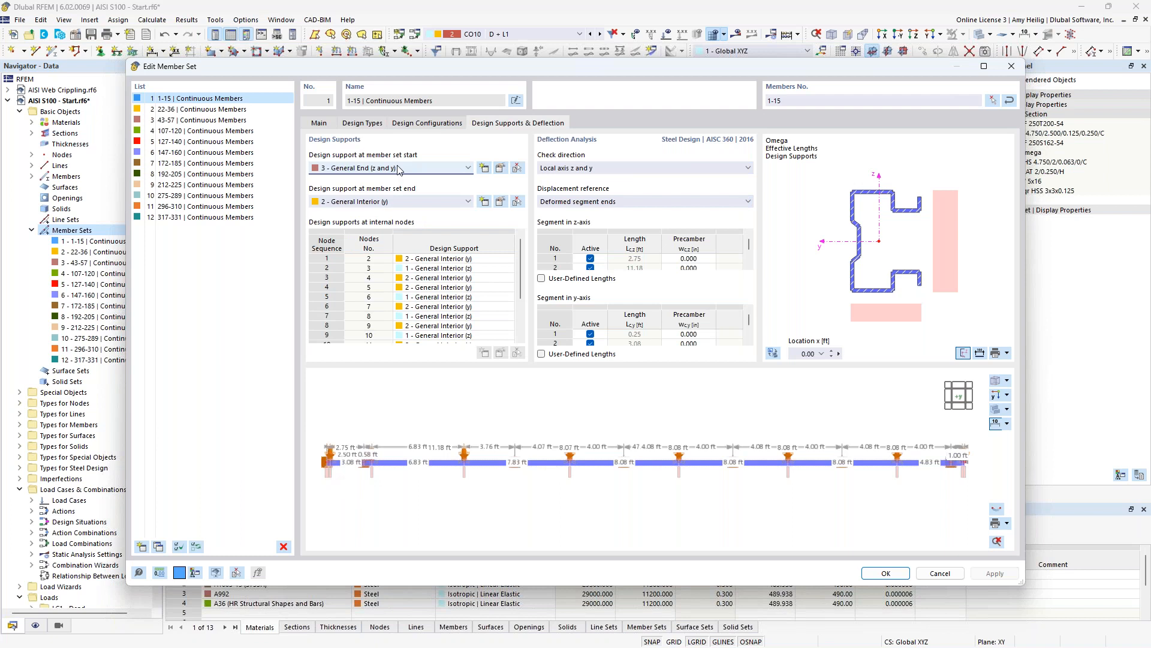
{"action": "scroll", "coordinate": [334, 483], "scroll_direction": "up", "scroll_amount": 2}
{"action": "scroll", "coordinate": [334, 483], "scroll_direction": "up", "scroll_amount": 1}
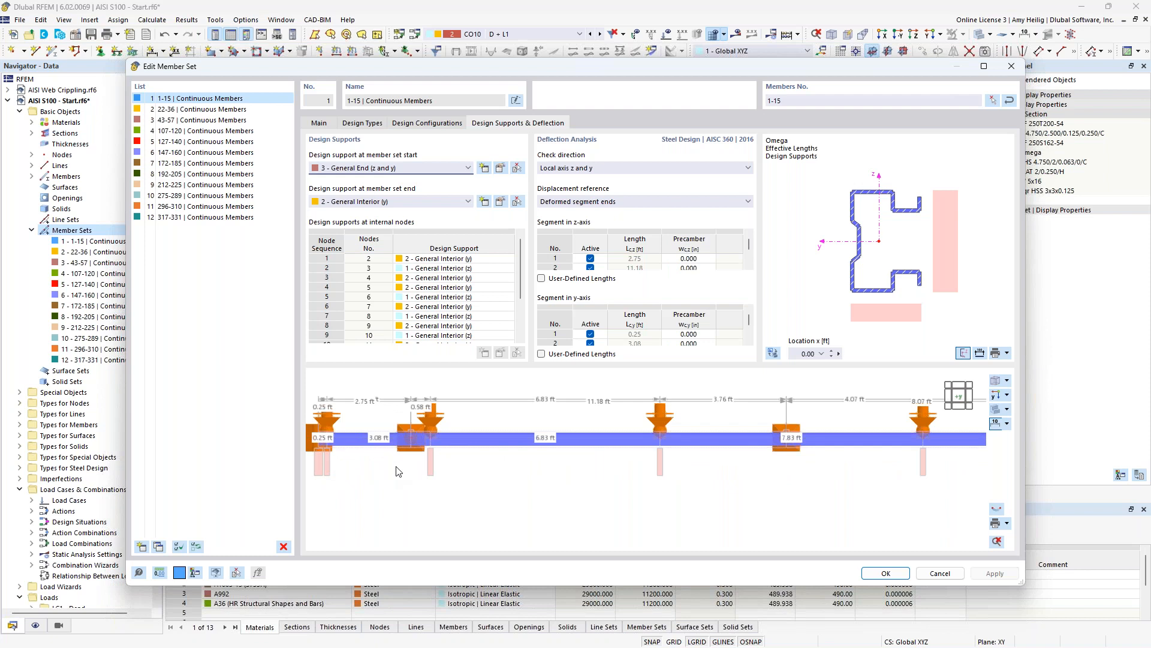
{"action": "scroll", "coordinate": [396, 471], "scroll_direction": "down", "scroll_amount": 3}
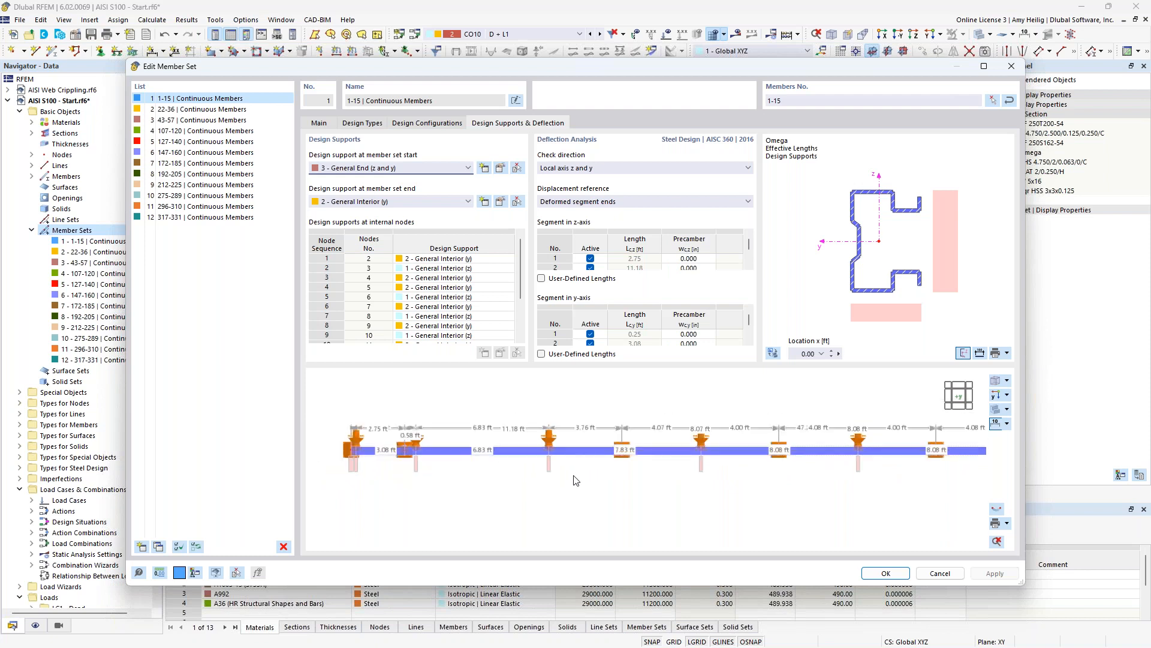
{"action": "scroll", "coordinate": [850, 480], "scroll_direction": "down", "scroll_amount": 2}
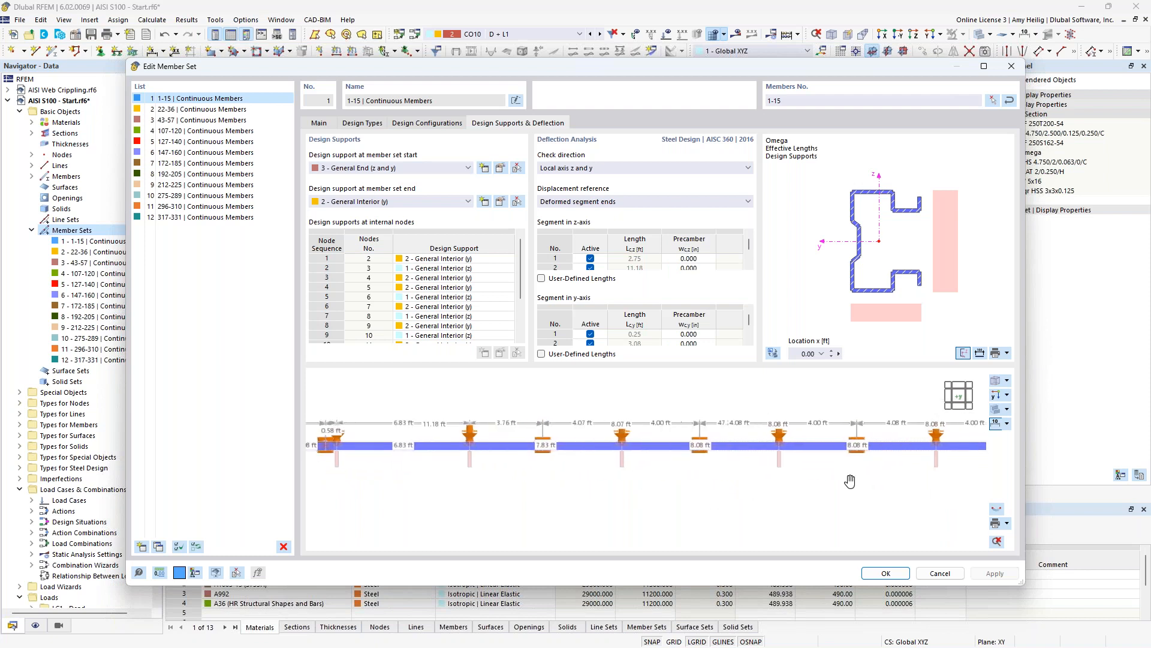
{"action": "middle_click_drag", "start_coordinate": [826, 481], "coordinate": [740, 473]}
{"action": "scroll", "coordinate": [741, 472], "scroll_direction": "down", "scroll_amount": 1}
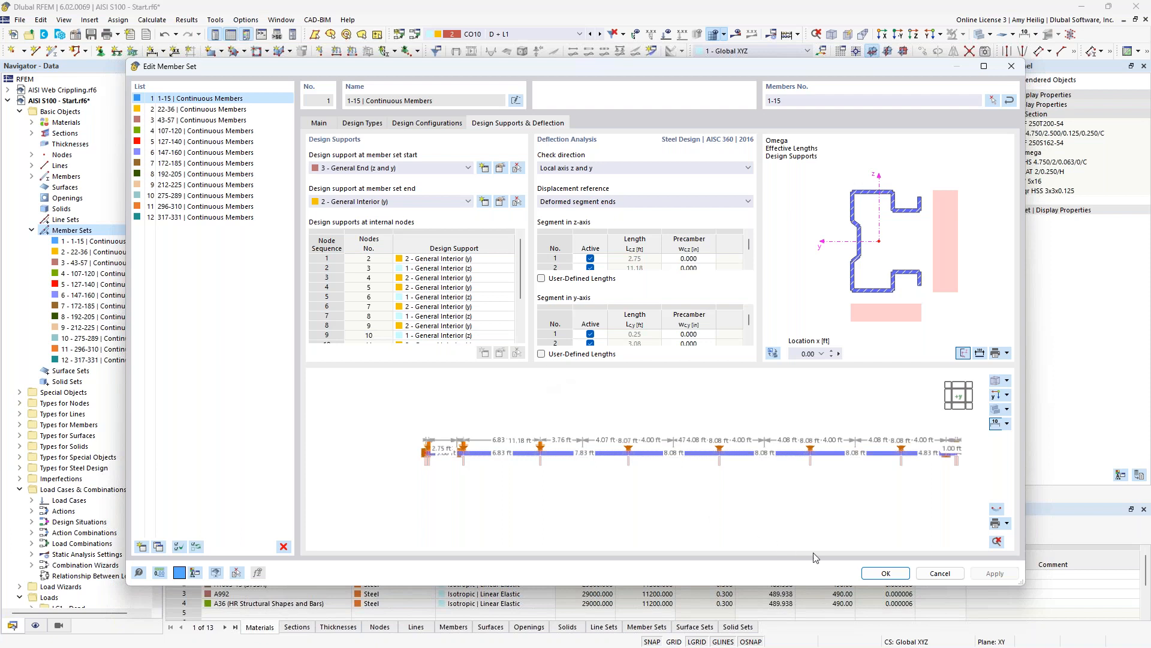
{"action": "left_click", "coordinate": [875, 576]}
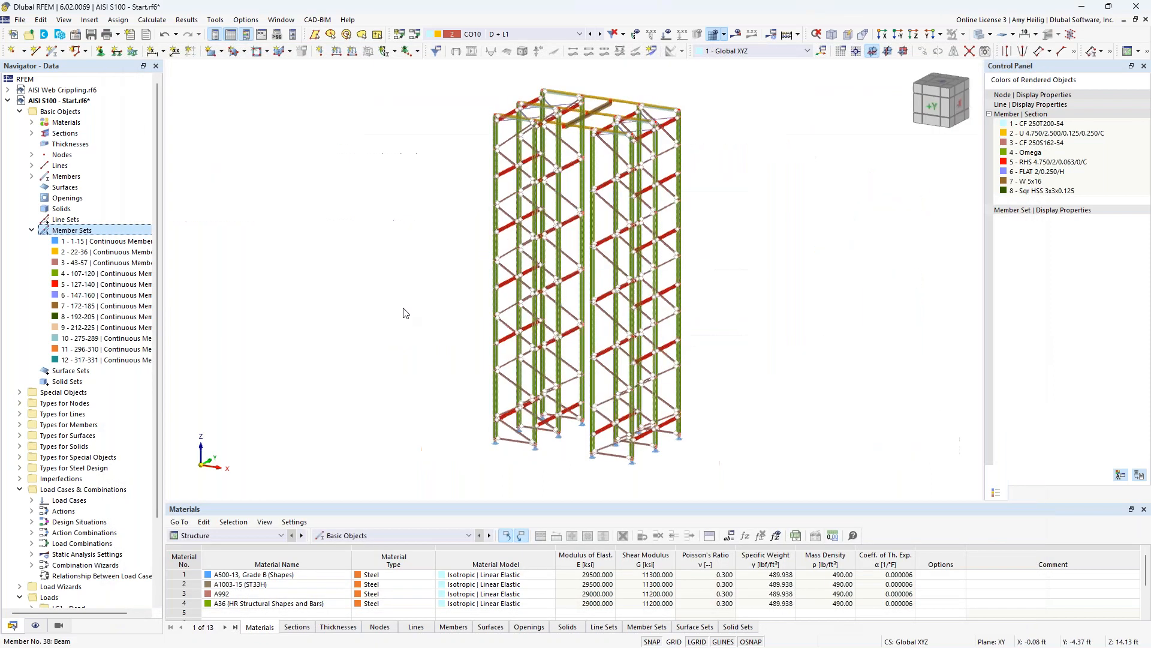
- Collapse the member sets list, enlarge the table area and show the Steel Design input data for the design situations
{"action": "left_click", "coordinate": [32, 230]}
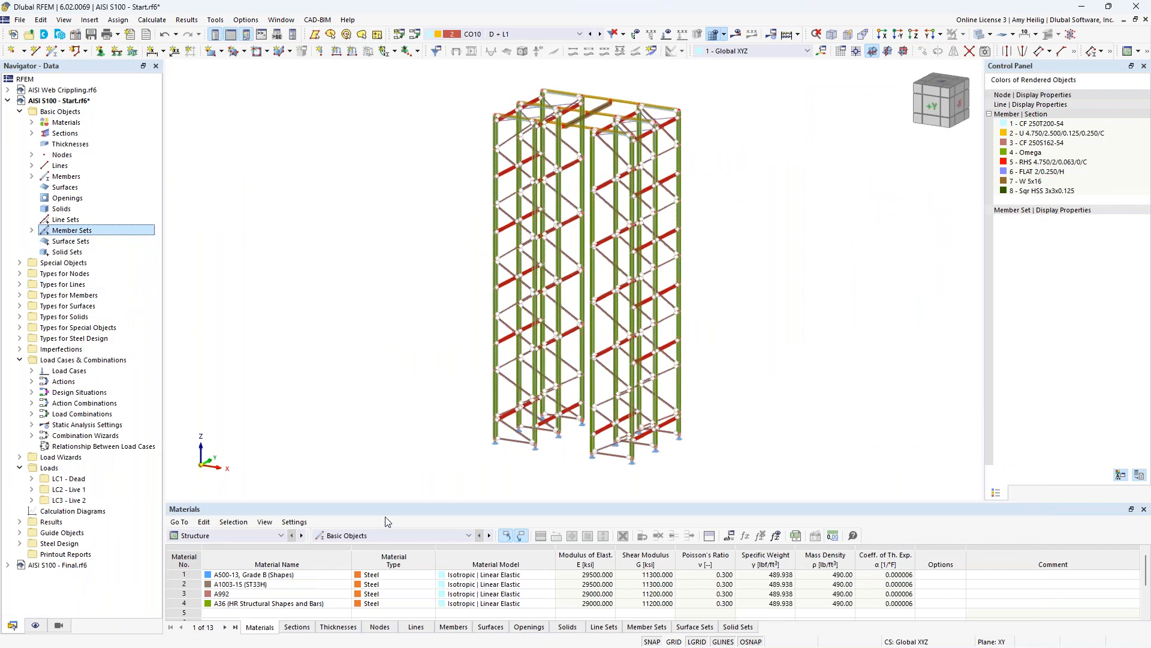
{"action": "left_click_drag", "start_coordinate": [385, 500], "coordinate": [386, 388]}
{"action": "left_click", "coordinate": [268, 422]}
{"action": "left_click", "coordinate": [239, 492]}
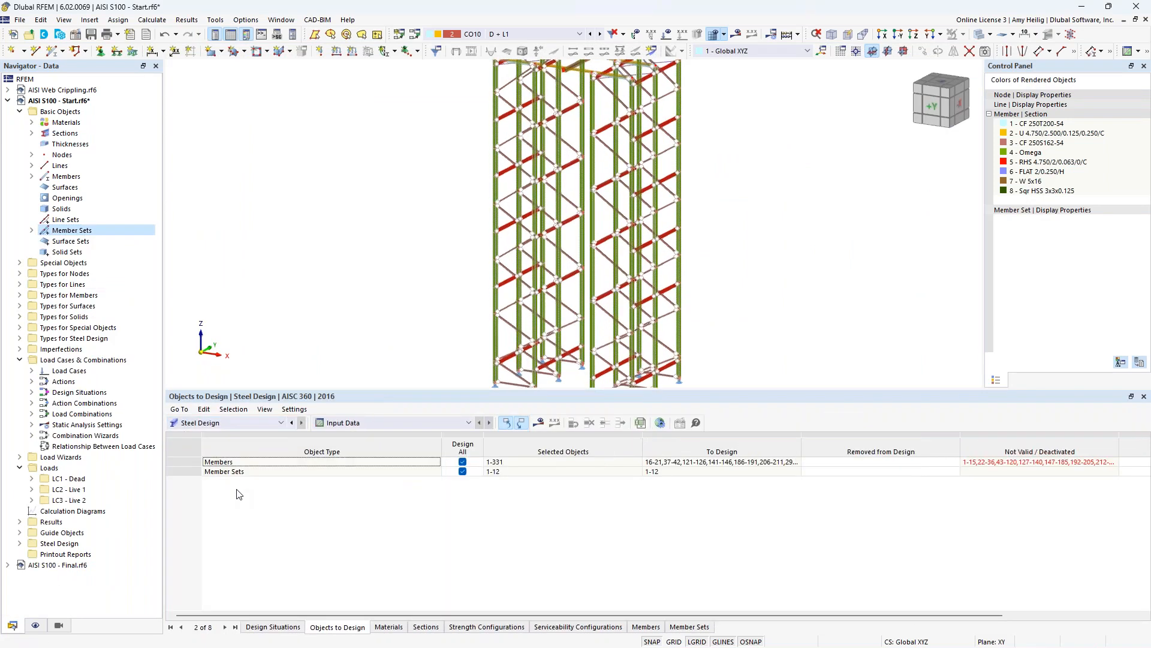
{"action": "left_click", "coordinate": [259, 626]}
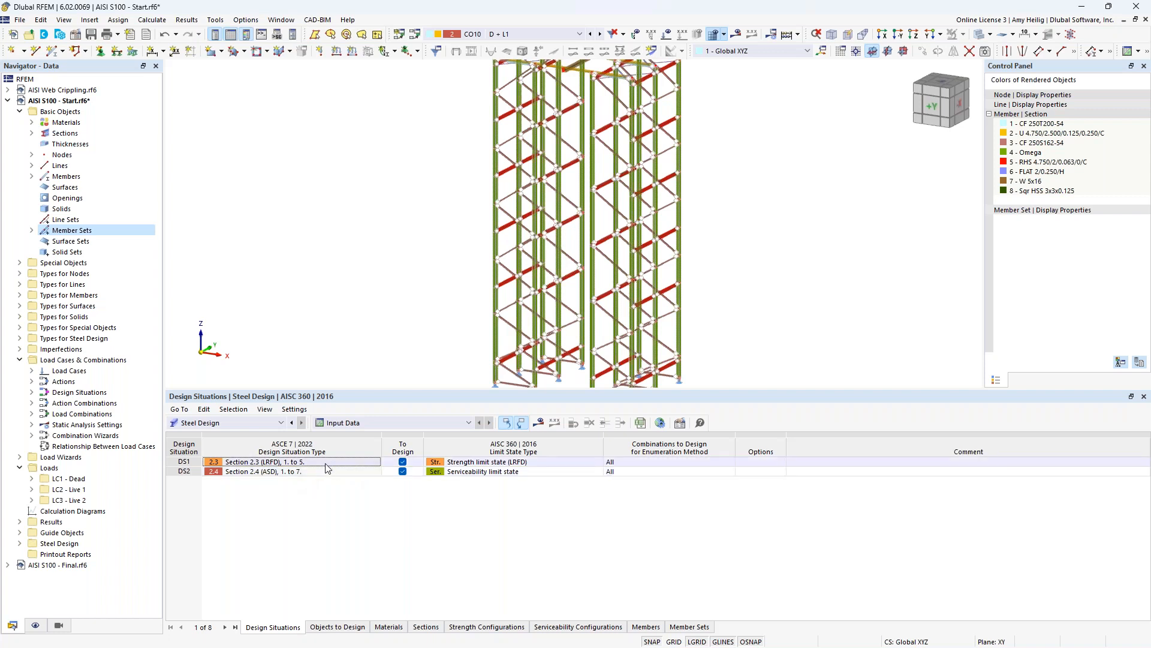
- Review the available limit state types for design situations DS1 and DS2, leaving both assignments as they are
{"action": "left_click", "coordinate": [520, 463]}
{"action": "left_click", "coordinate": [520, 464]}
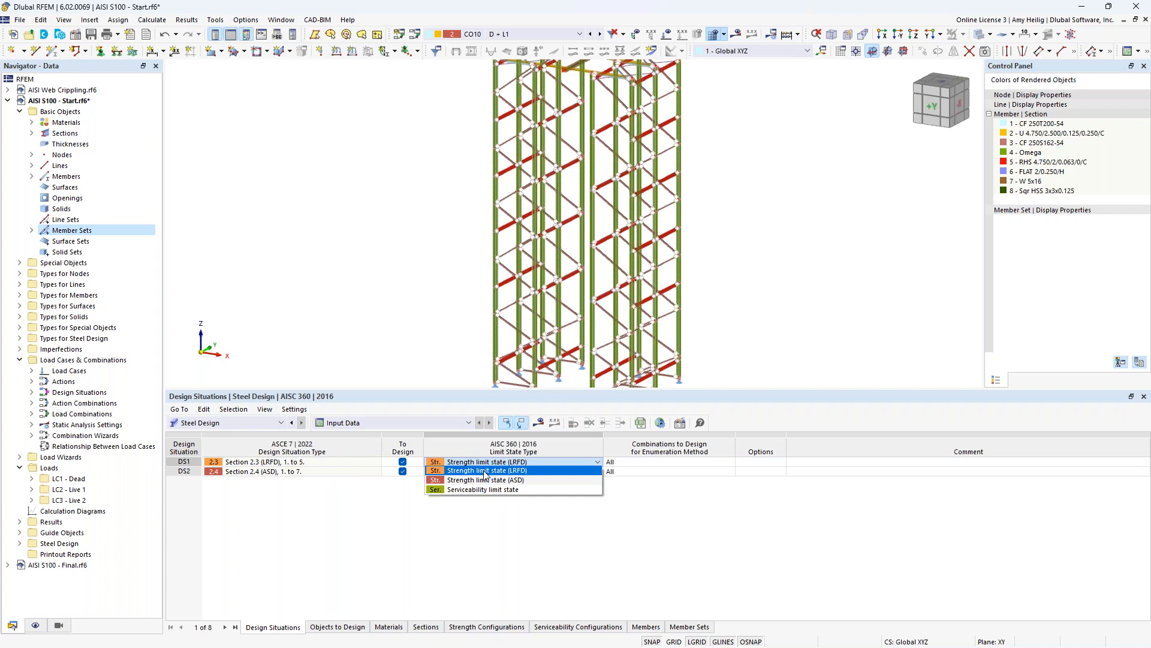
{"action": "left_click", "coordinate": [382, 519]}
{"action": "left_click", "coordinate": [298, 472]}
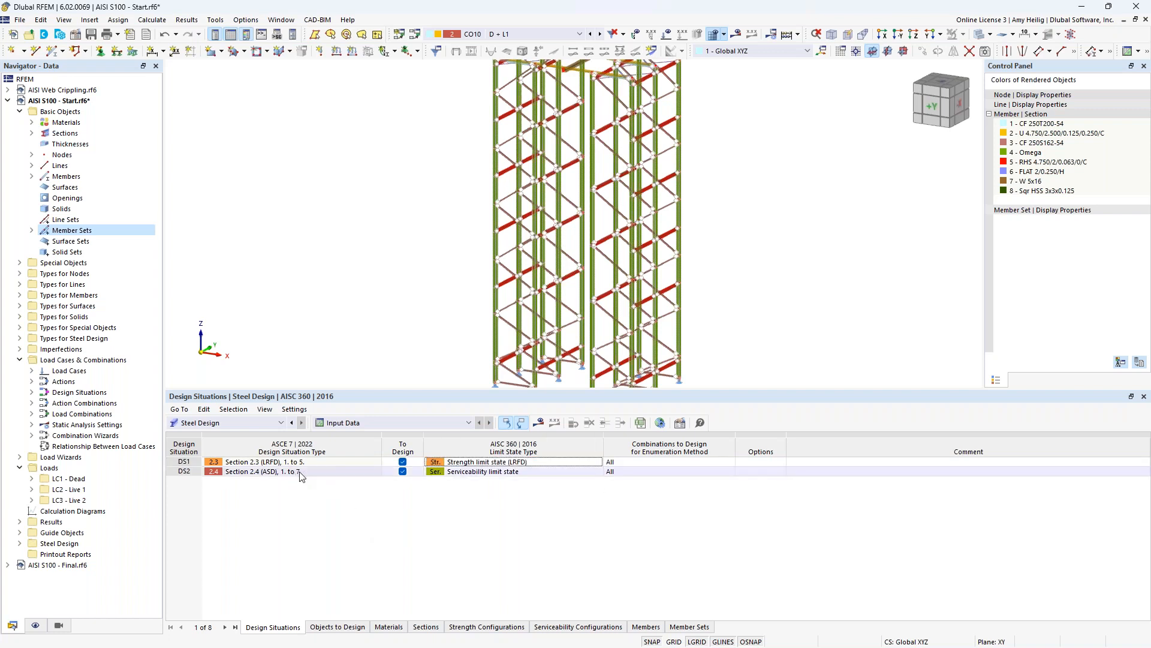
{"action": "left_click", "coordinate": [476, 471]}
{"action": "left_click", "coordinate": [475, 472]}
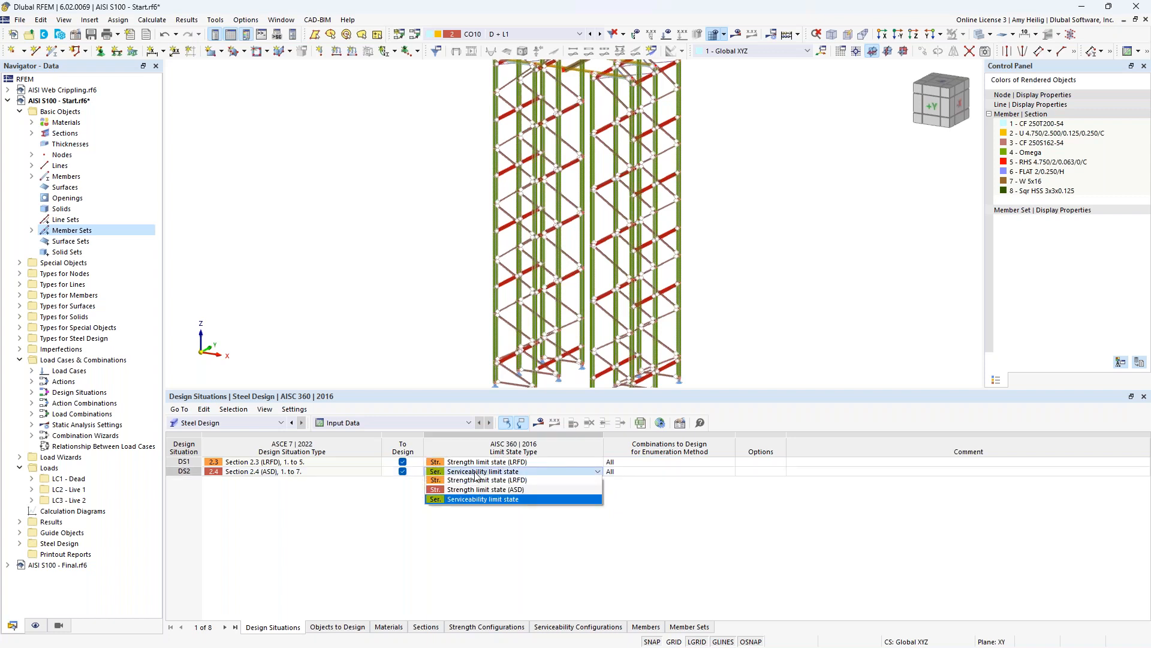
{"action": "left_click", "coordinate": [361, 506]}
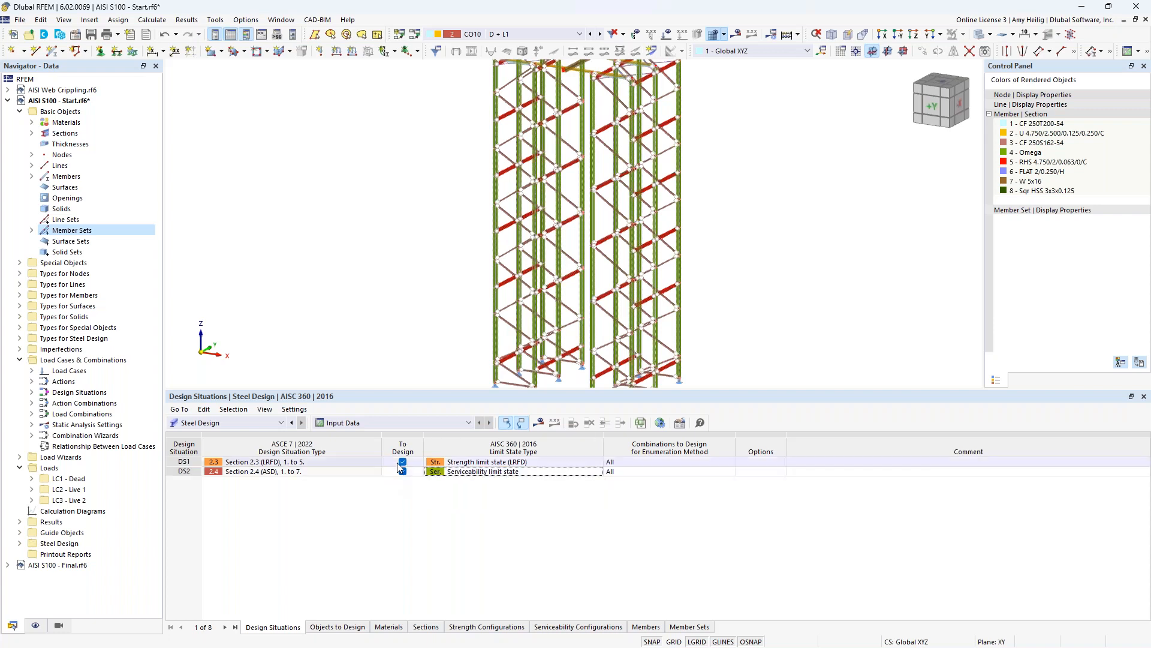
{"action": "left_click", "coordinate": [479, 473]}
{"action": "left_click", "coordinate": [479, 474]}
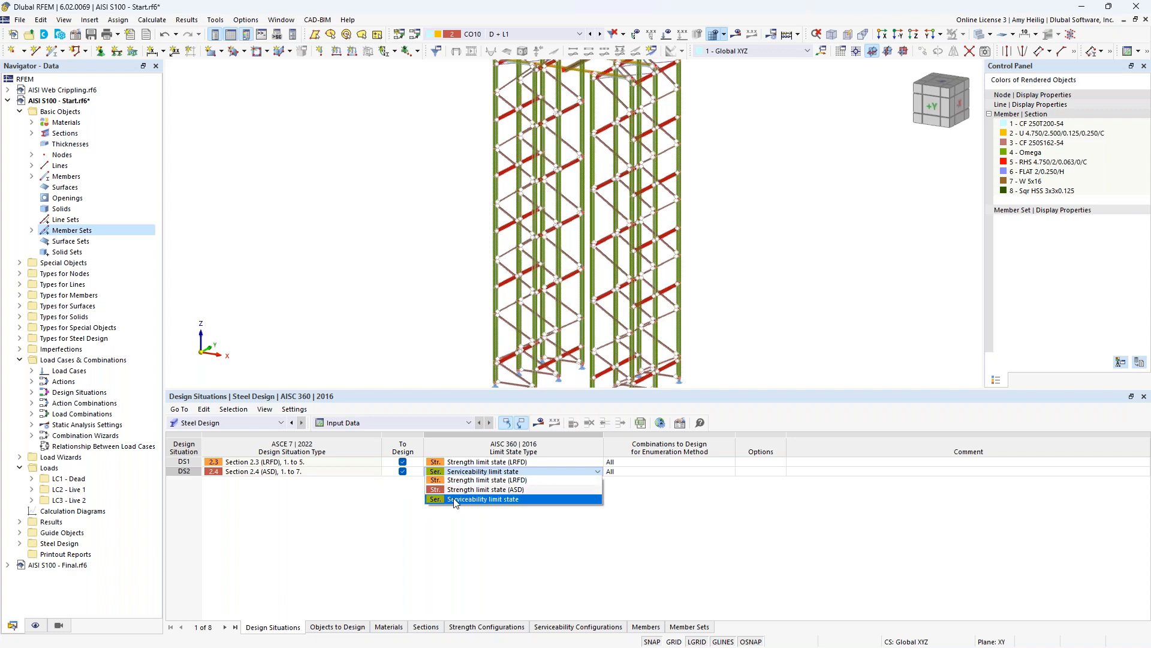
{"action": "left_click", "coordinate": [289, 526]}
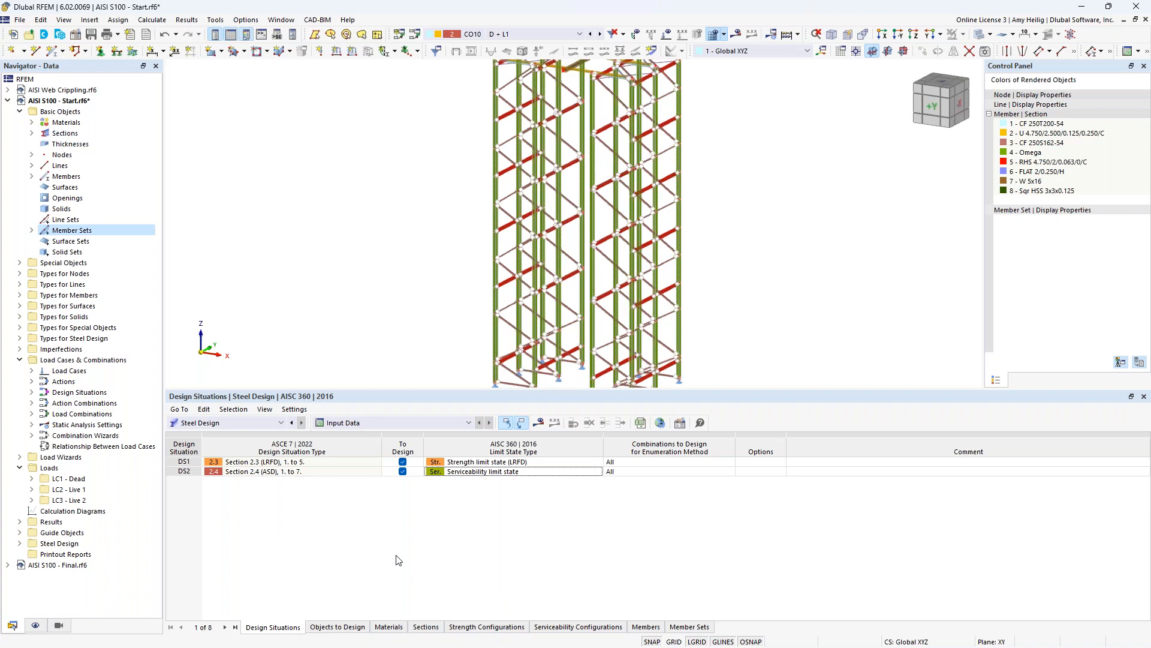
- In the objects to design, turn off Design All for members and clear the member list for reselection
{"action": "left_click", "coordinate": [337, 627]}
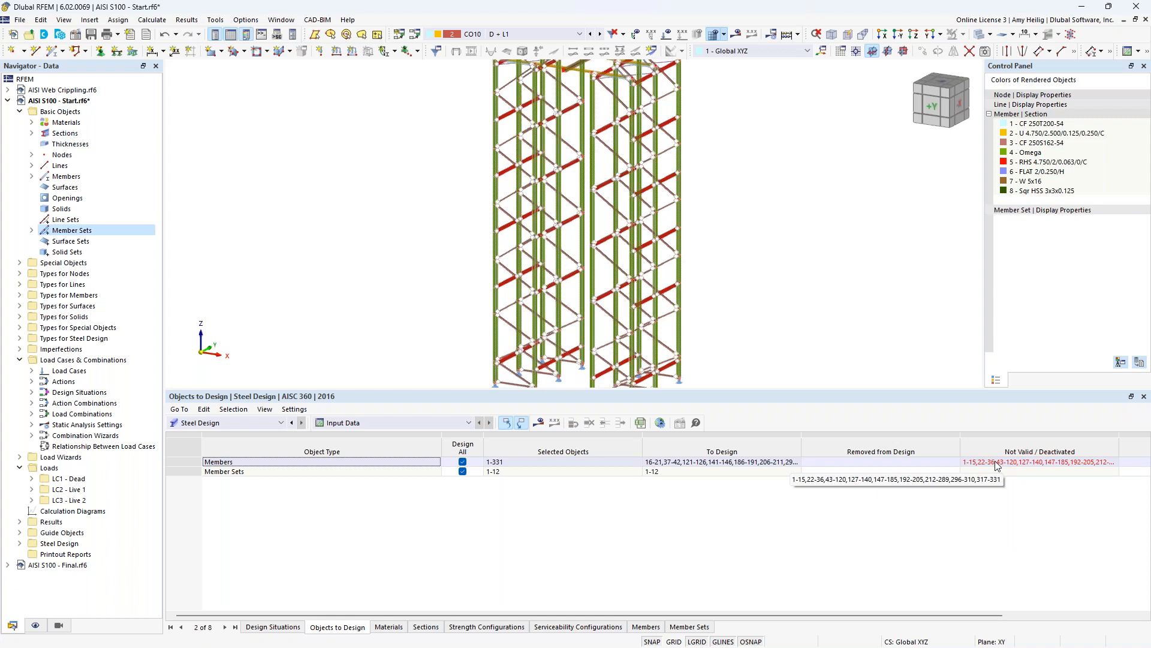
{"action": "left_click", "coordinate": [462, 463]}
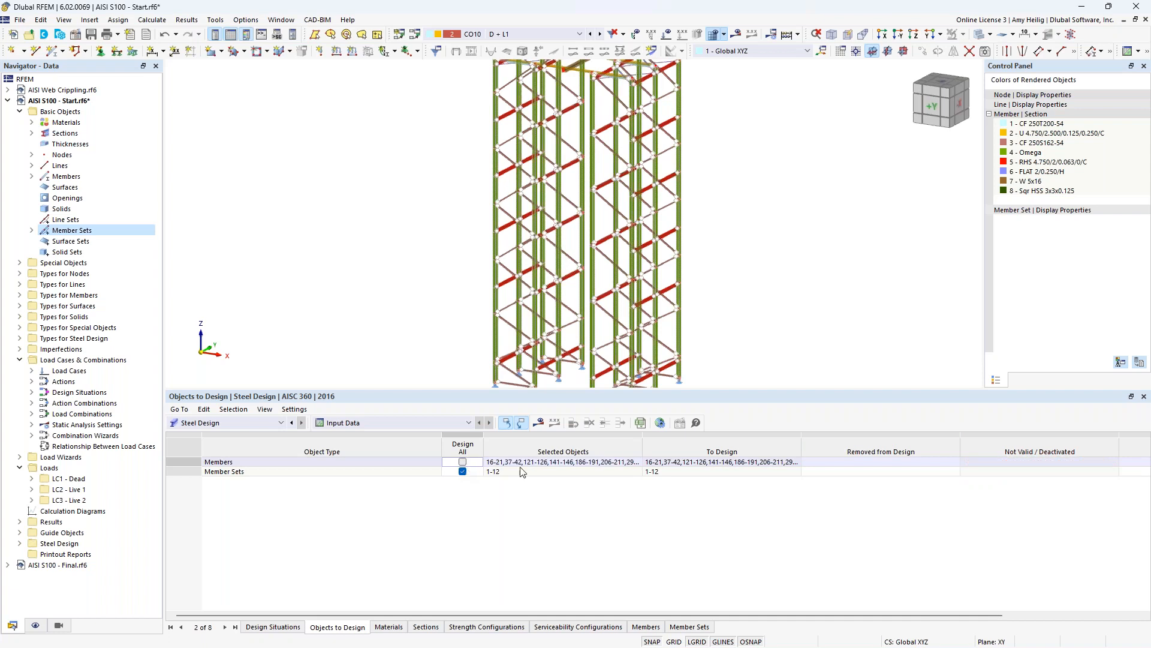
{"action": "left_click", "coordinate": [639, 464]}
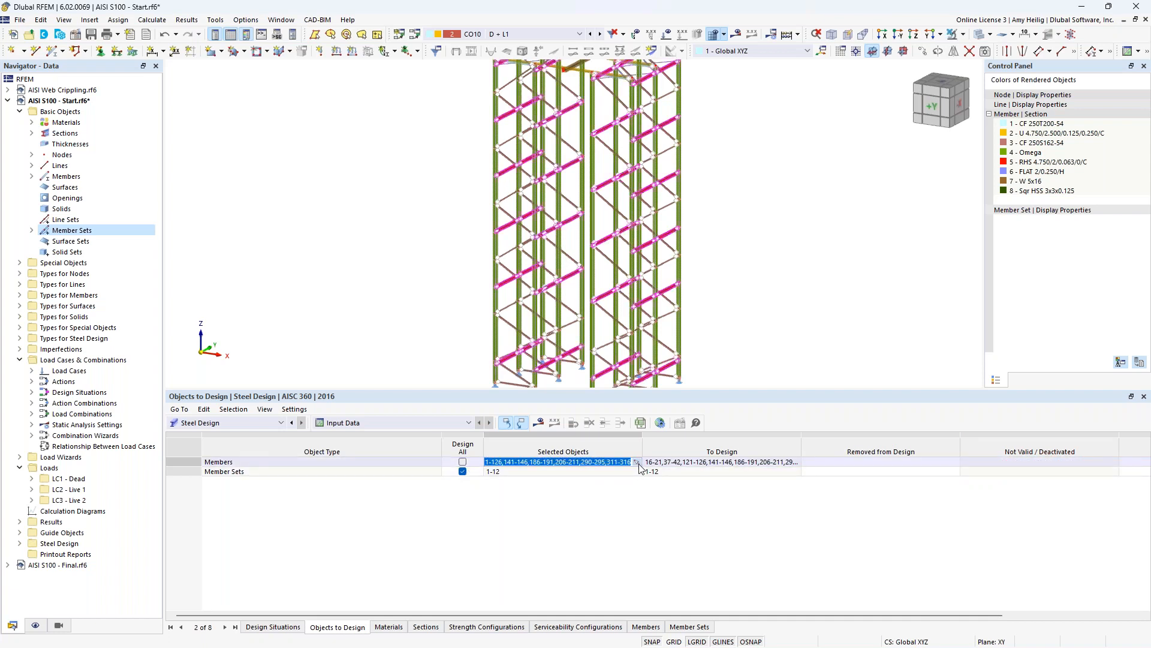
{"action": "left_click", "coordinate": [637, 462]}
{"action": "left_click", "coordinate": [248, 150]}
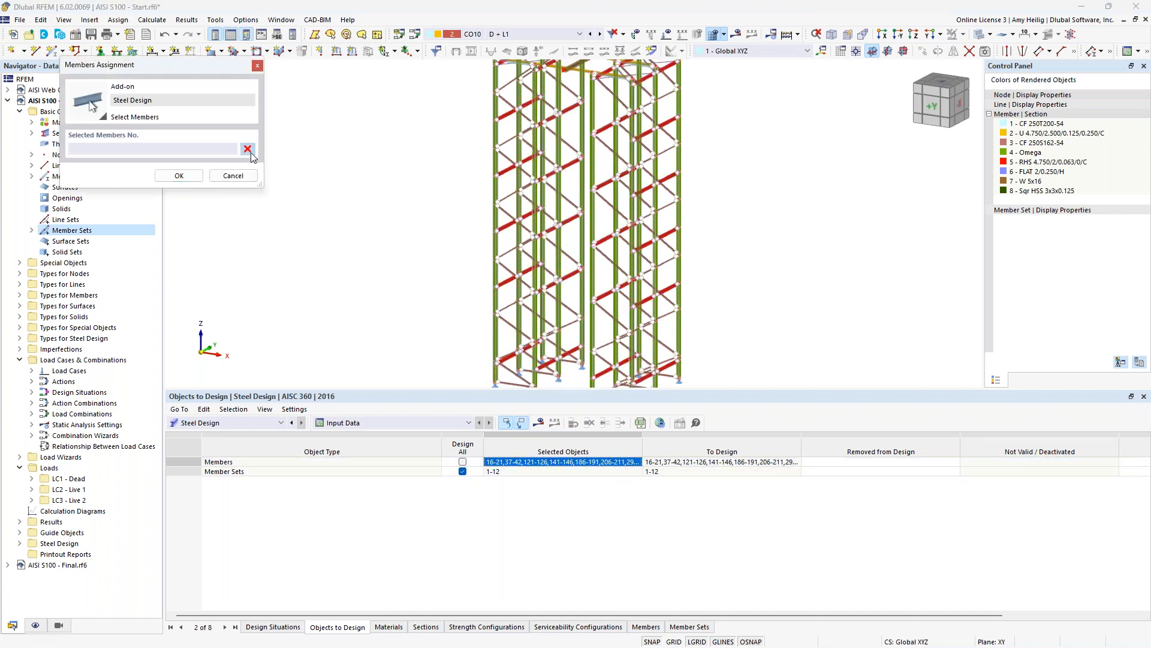
- Isolate the RHS 4.750/2/0.063/0/C members and assign all of them to the steel design
{"action": "left_click", "coordinate": [64, 627]}
{"action": "left_click", "coordinate": [54, 535]}
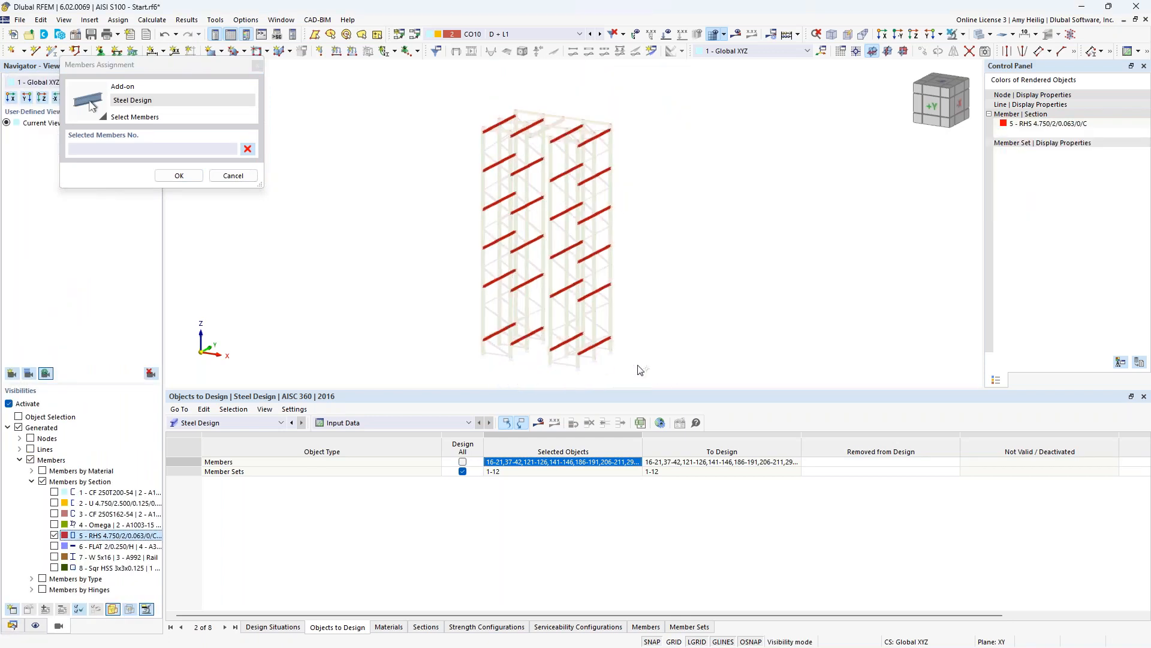
{"action": "left_click_drag", "start_coordinate": [648, 367], "coordinate": [420, 102]}
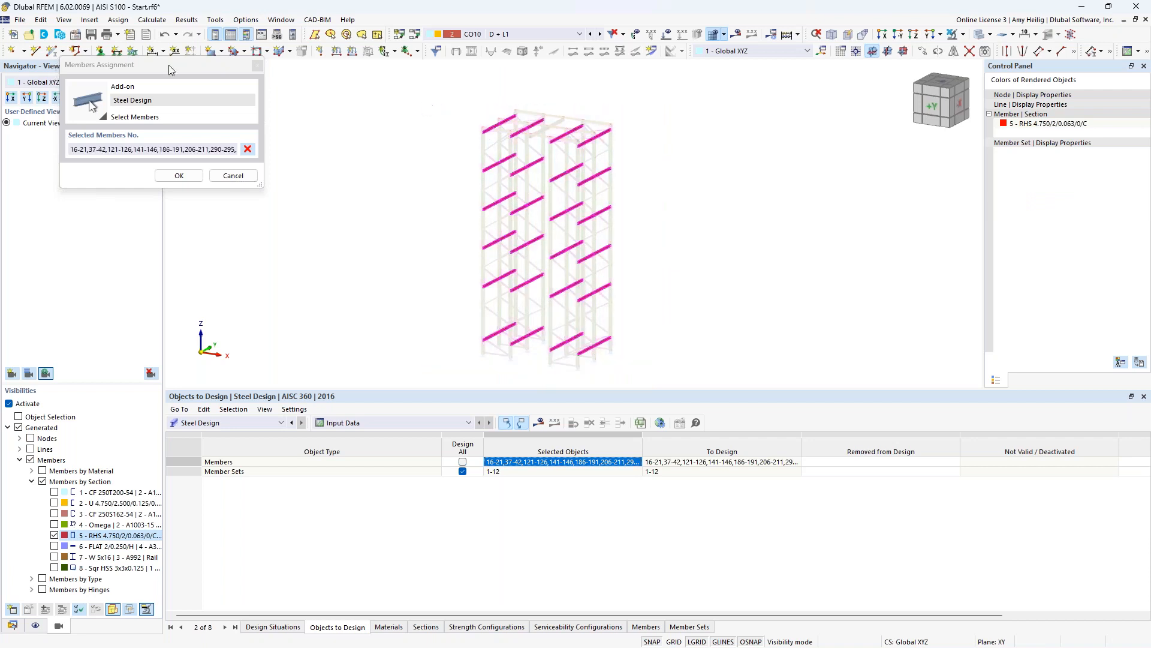
{"action": "left_click", "coordinate": [175, 176]}
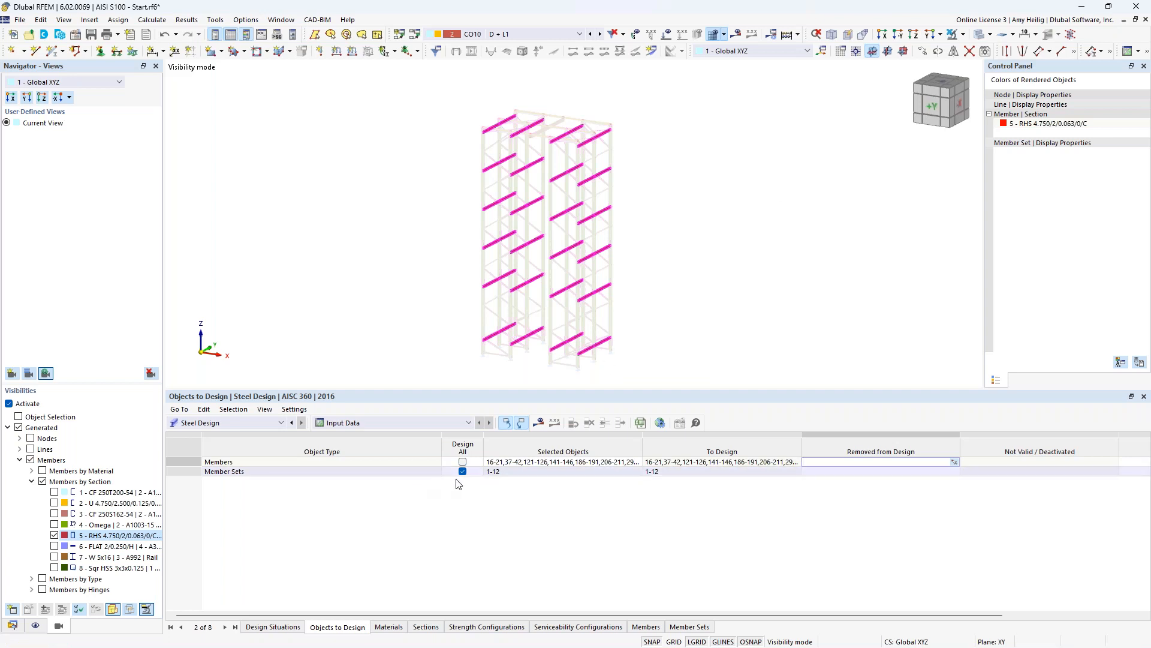
- Switch to the model AISI S100 - Final.rf6, enlarge its model view and bring up the results navigator
{"action": "left_click", "coordinate": [152, 19]}
{"action": "left_click", "coordinate": [187, 46]}
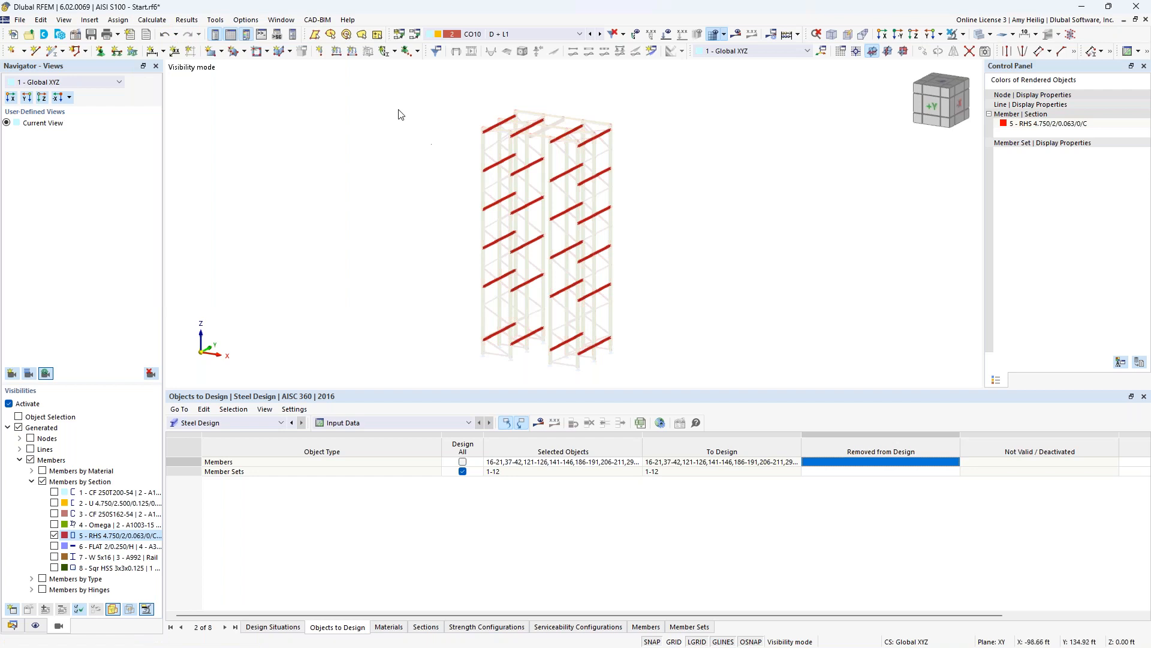
{"action": "left_click", "coordinate": [281, 20]}
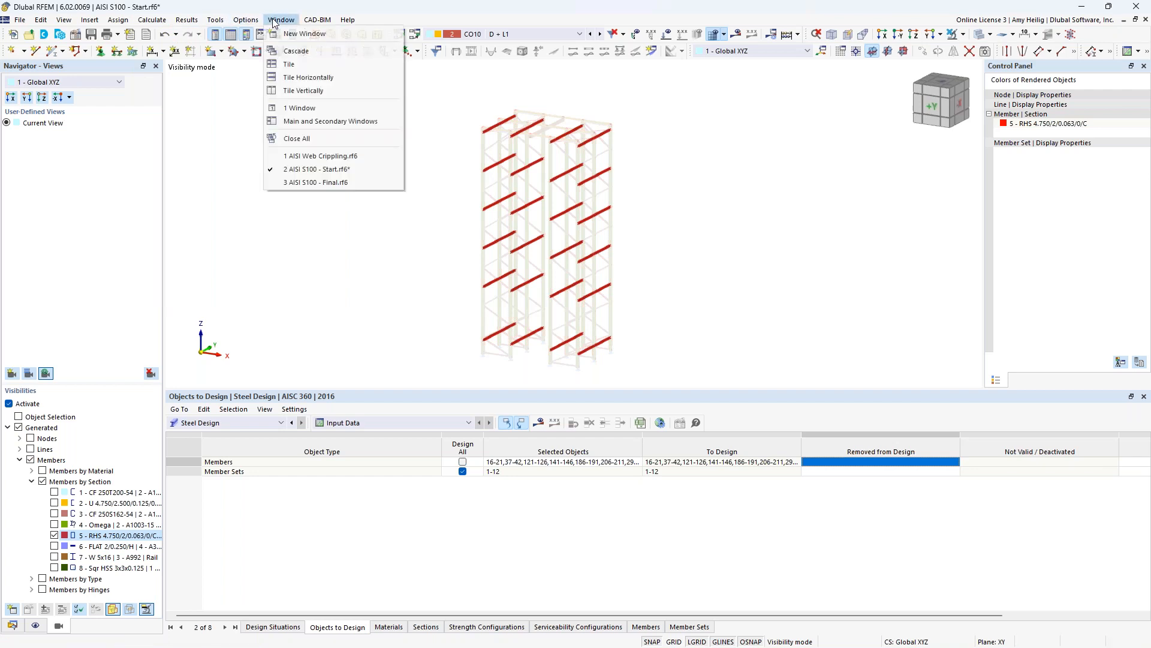
{"action": "left_click", "coordinate": [317, 184]}
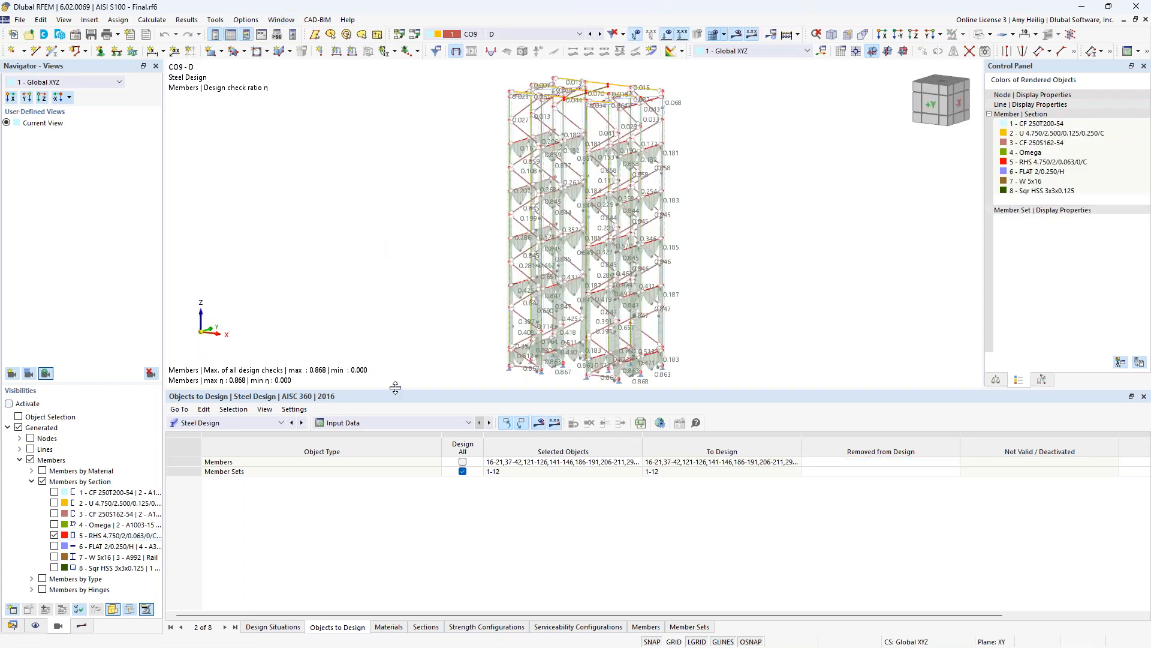
{"action": "left_click_drag", "start_coordinate": [395, 390], "coordinate": [395, 447]}
{"action": "left_click", "coordinate": [82, 625]}
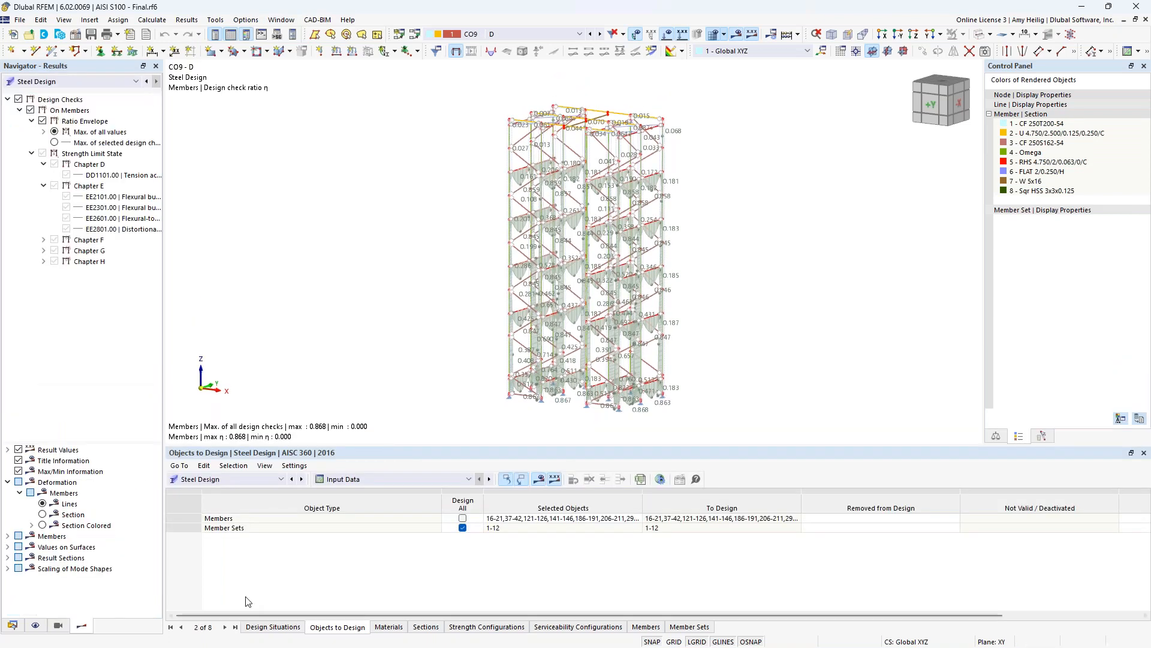
- List the Steel Design ratios on members by member and enlarge the results table
{"action": "left_click", "coordinate": [222, 479]}
{"action": "left_click", "coordinate": [222, 480]}
{"action": "left_click", "coordinate": [358, 478]}
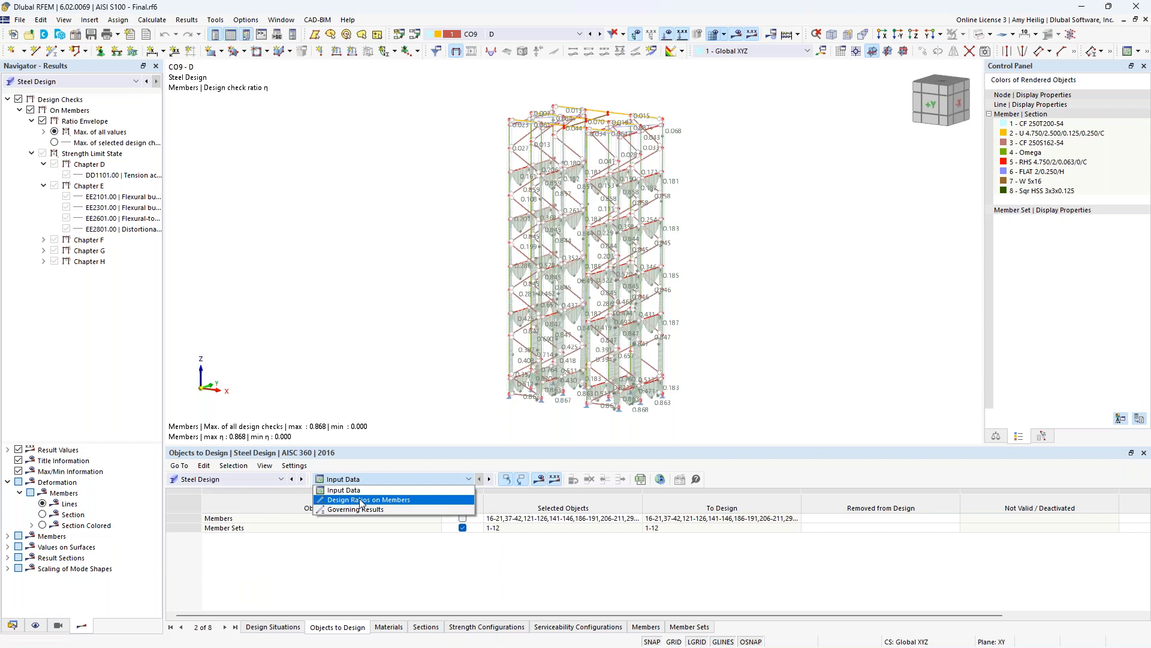
{"action": "left_click", "coordinate": [361, 500]}
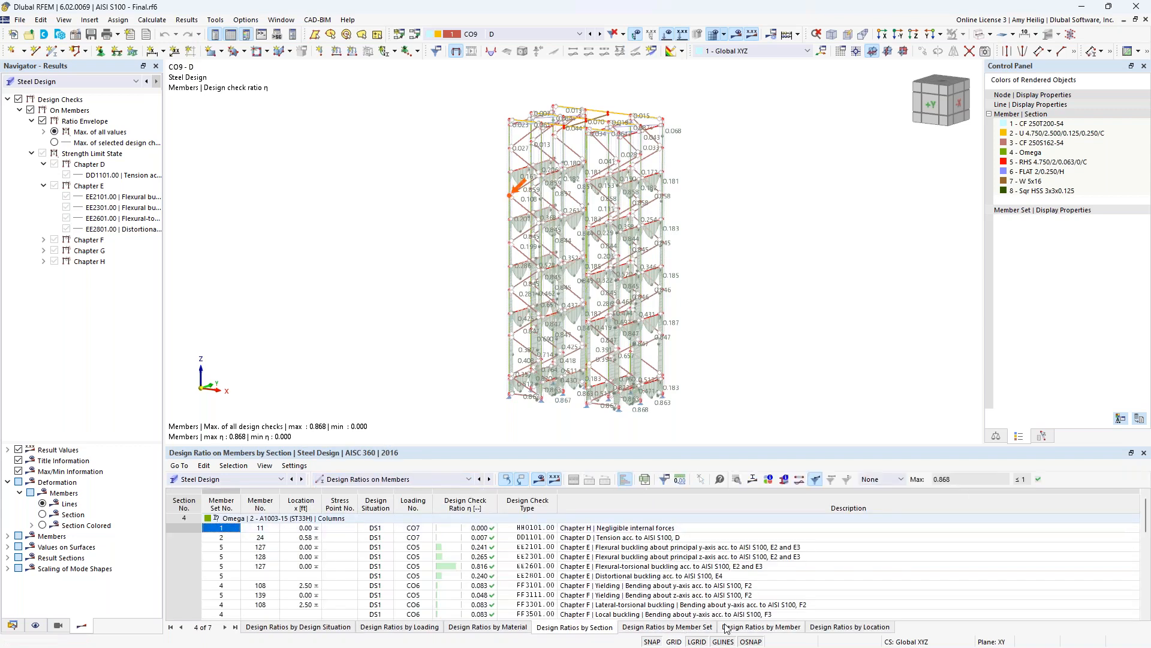
{"action": "left_click", "coordinate": [730, 627]}
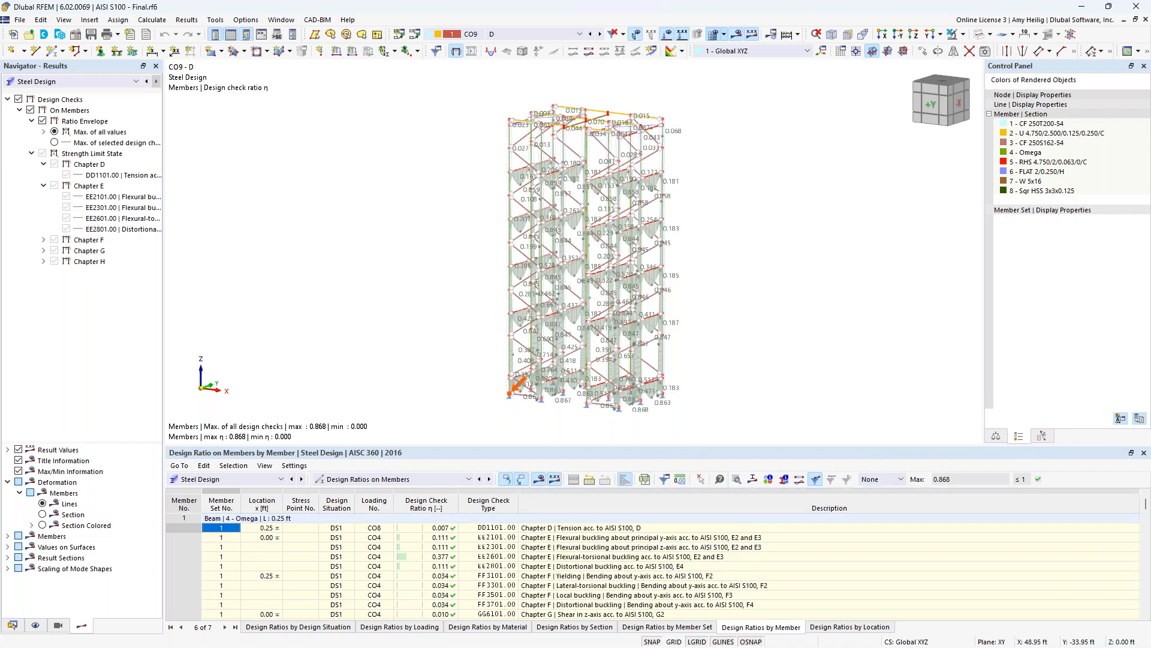
{"action": "left_click_drag", "start_coordinate": [695, 442], "coordinate": [695, 384]}
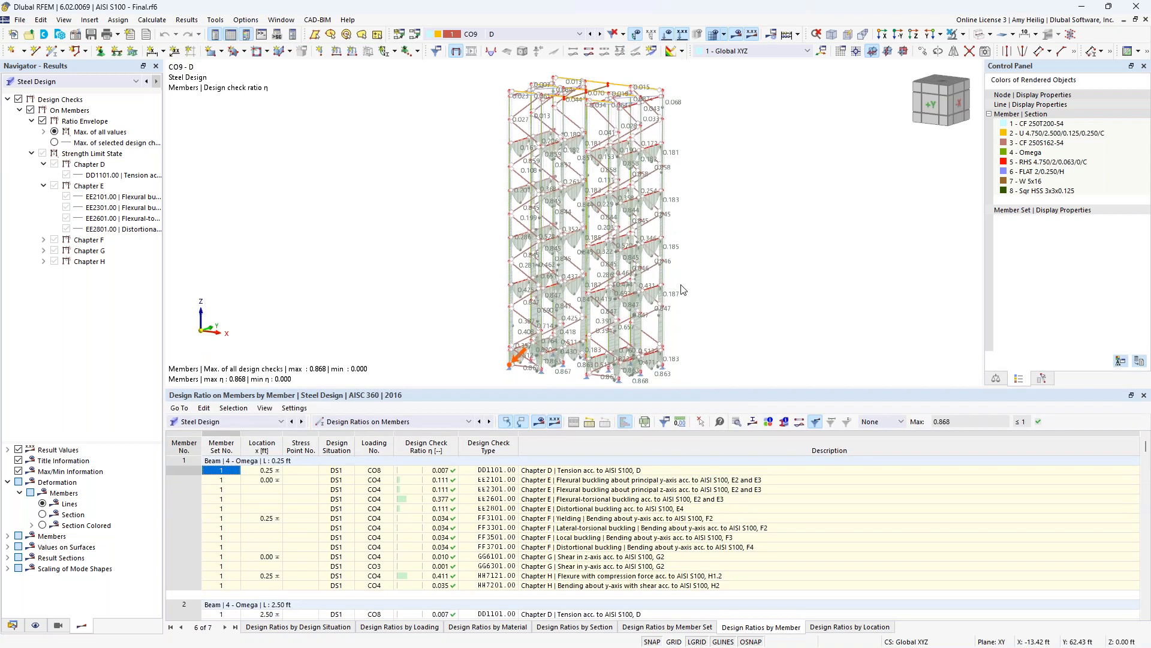
{"action": "scroll", "coordinate": [678, 262], "scroll_direction": "down", "scroll_amount": 1}
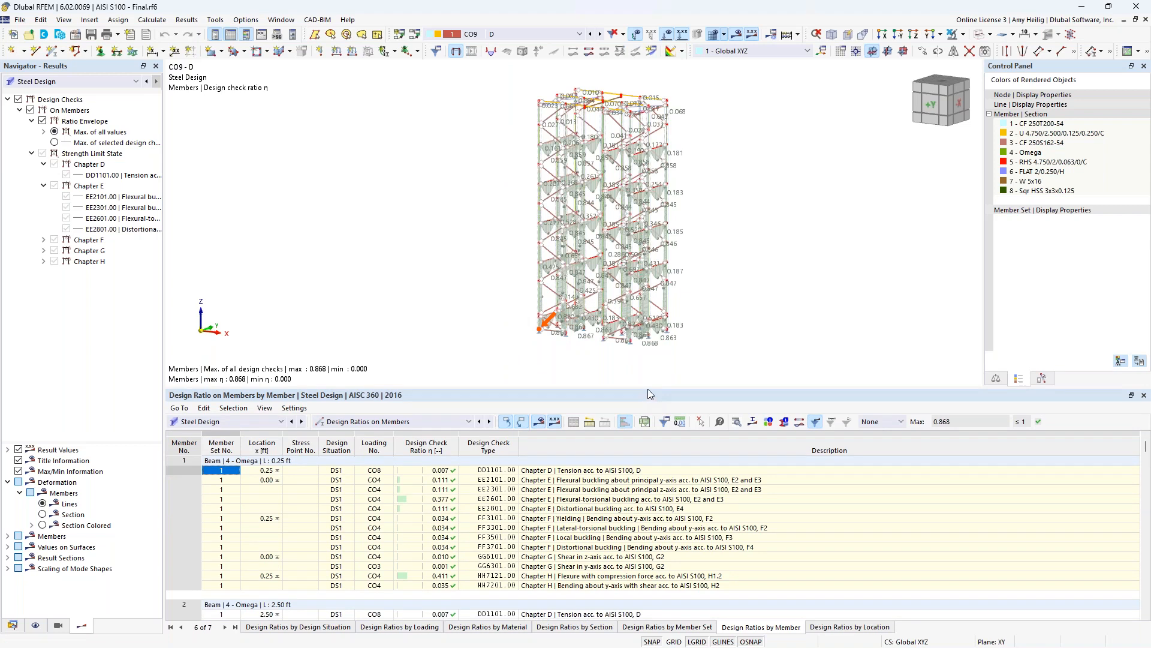
{"action": "left_click_drag", "start_coordinate": [651, 388], "coordinate": [650, 345]}
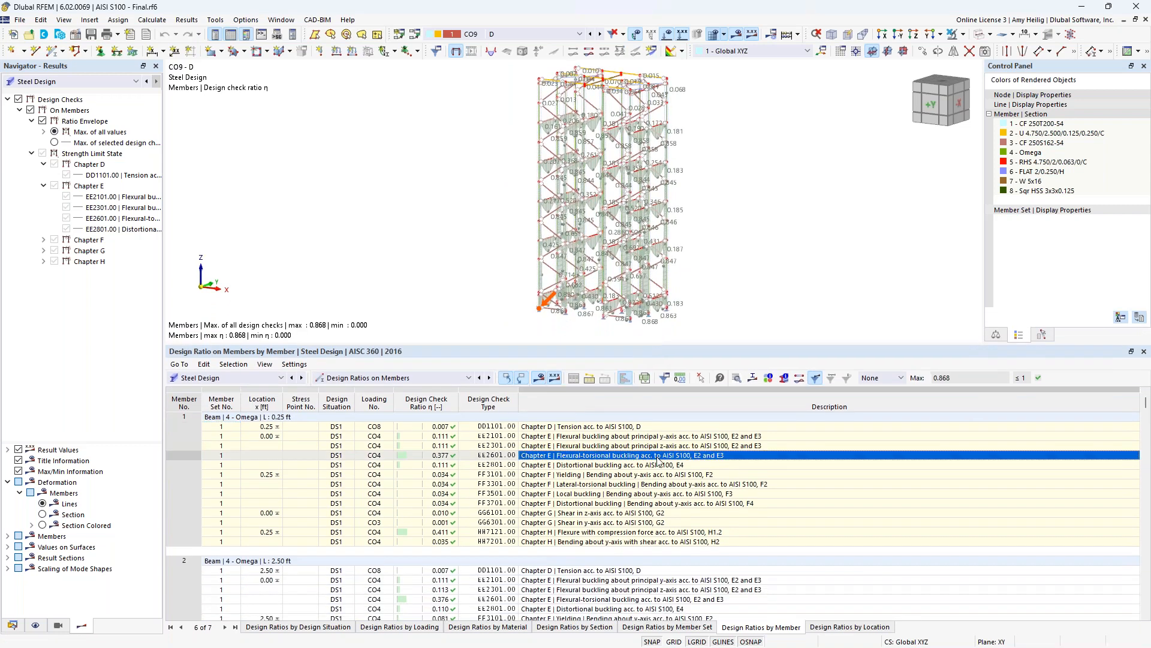
- Browse the AISI S100 design checks of the individual Omega members, and list the design ratios by section
{"action": "scroll", "coordinate": [648, 529], "scroll_direction": "down", "scroll_amount": 3}
{"action": "left_click", "coordinate": [645, 541]}
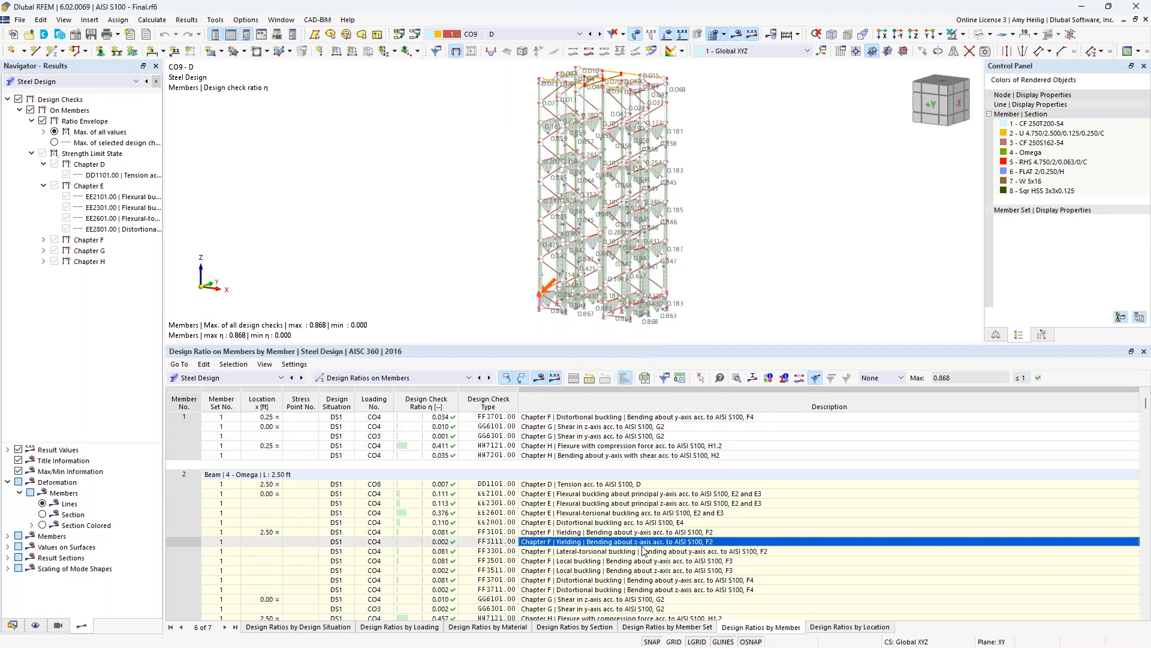
{"action": "scroll", "coordinate": [644, 549], "scroll_direction": "down", "scroll_amount": 6}
{"action": "left_click", "coordinate": [645, 561]}
{"action": "key", "text": "Down"}
{"action": "key", "text": "Down"}
{"action": "key", "text": "Down"}
{"action": "key", "text": "Down"}
{"action": "key", "text": "Down"}
{"action": "key", "text": "Down"}
{"action": "key", "text": "Down"}
{"action": "key", "text": "Down"}
{"action": "key", "text": "Down"}
{"action": "key", "text": "Down"}
{"action": "key", "text": "Down"}
{"action": "key", "text": "Down"}
{"action": "key", "text": "Down"}
{"action": "key", "text": "Down"}
{"action": "key", "text": "Down"}
{"action": "key", "text": "Down"}
{"action": "key", "text": "Down"}
{"action": "key", "text": "Down"}
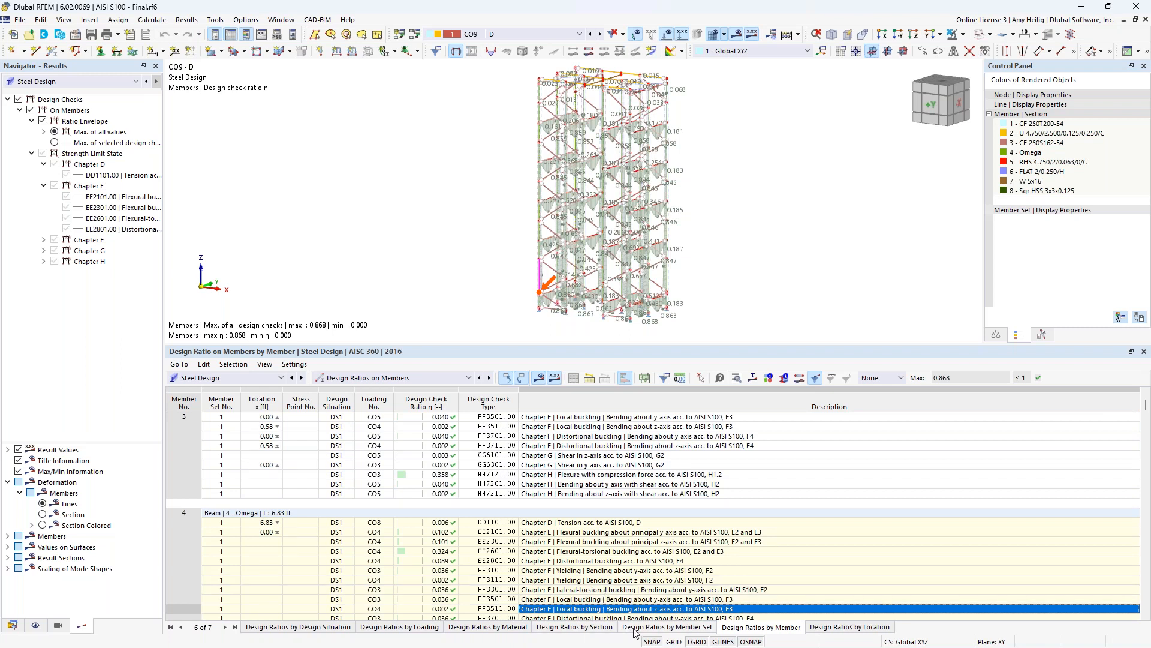
{"action": "left_click", "coordinate": [592, 630]}
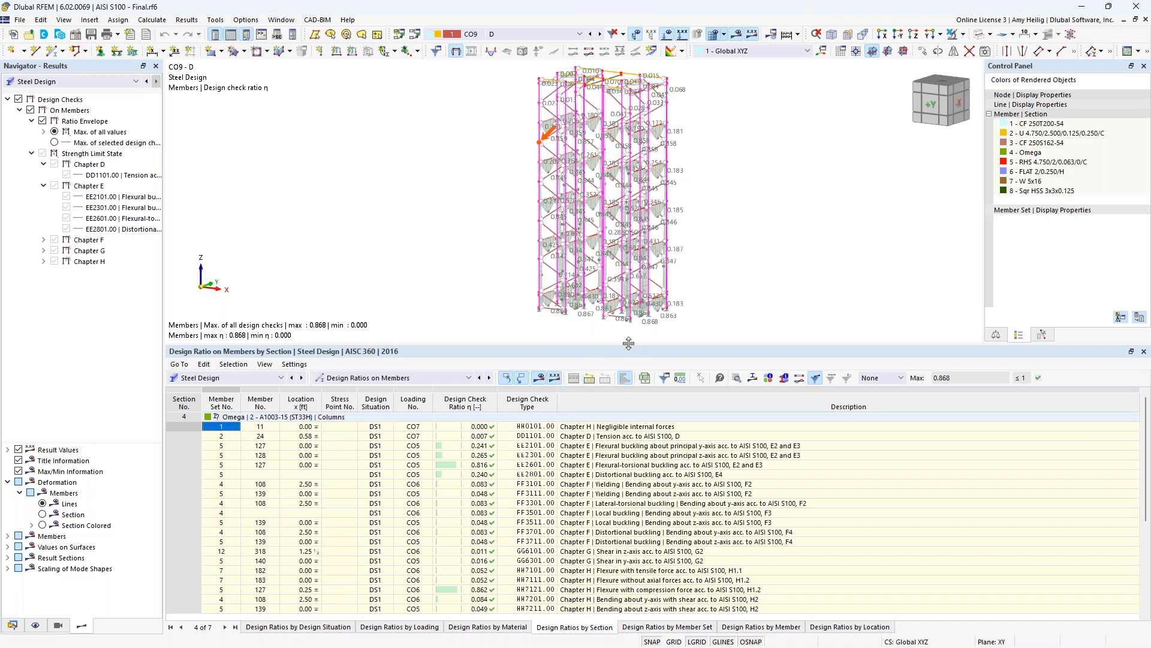
- Enlarge the results table and look through the design ratios of the Omega and RHS 4.750/2/0.063/0/C sections
{"action": "left_click_drag", "start_coordinate": [628, 343], "coordinate": [627, 297]}
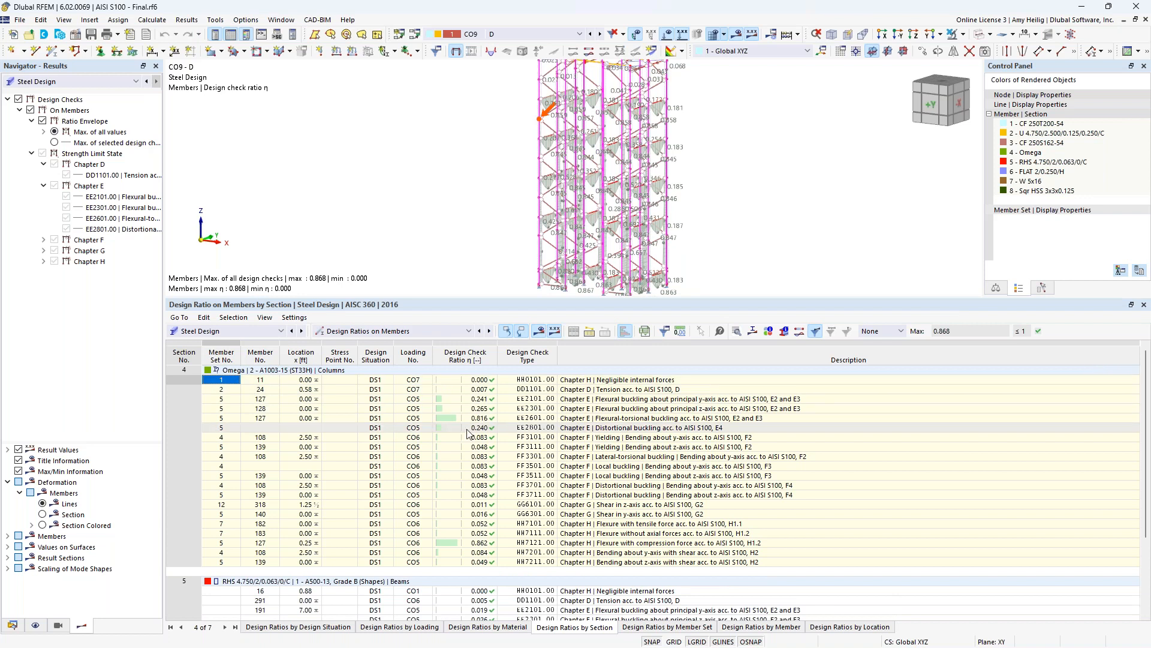
{"action": "scroll", "coordinate": [467, 434], "scroll_direction": "down", "scroll_amount": 3}
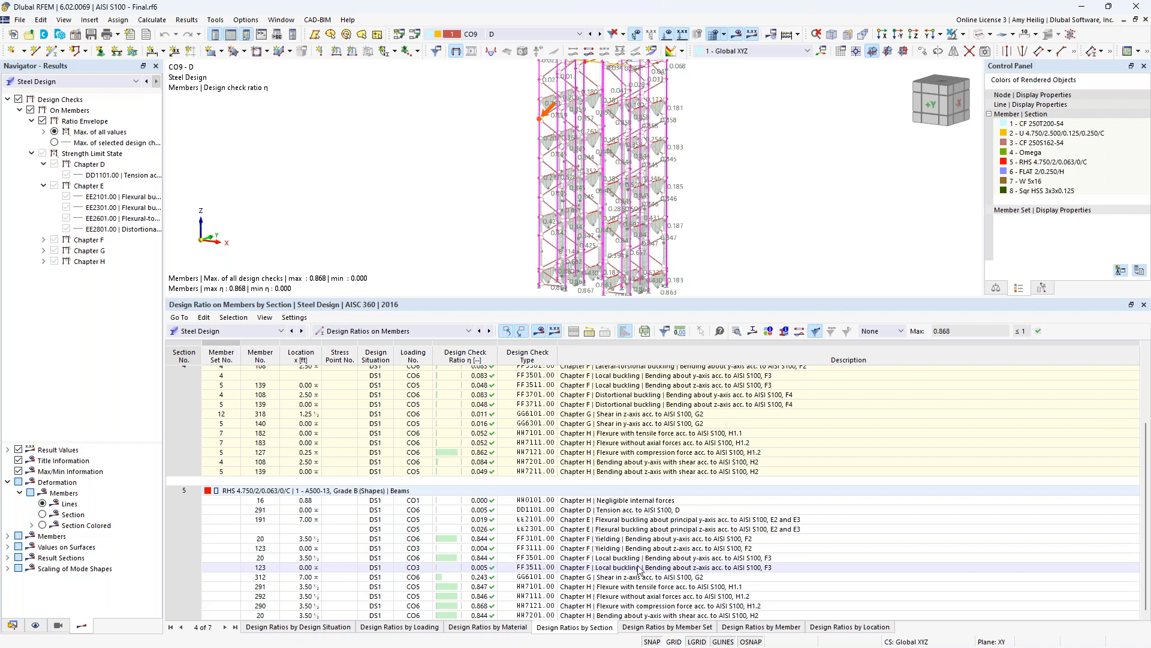
{"action": "scroll", "coordinate": [639, 568], "scroll_direction": "up", "scroll_amount": 3}
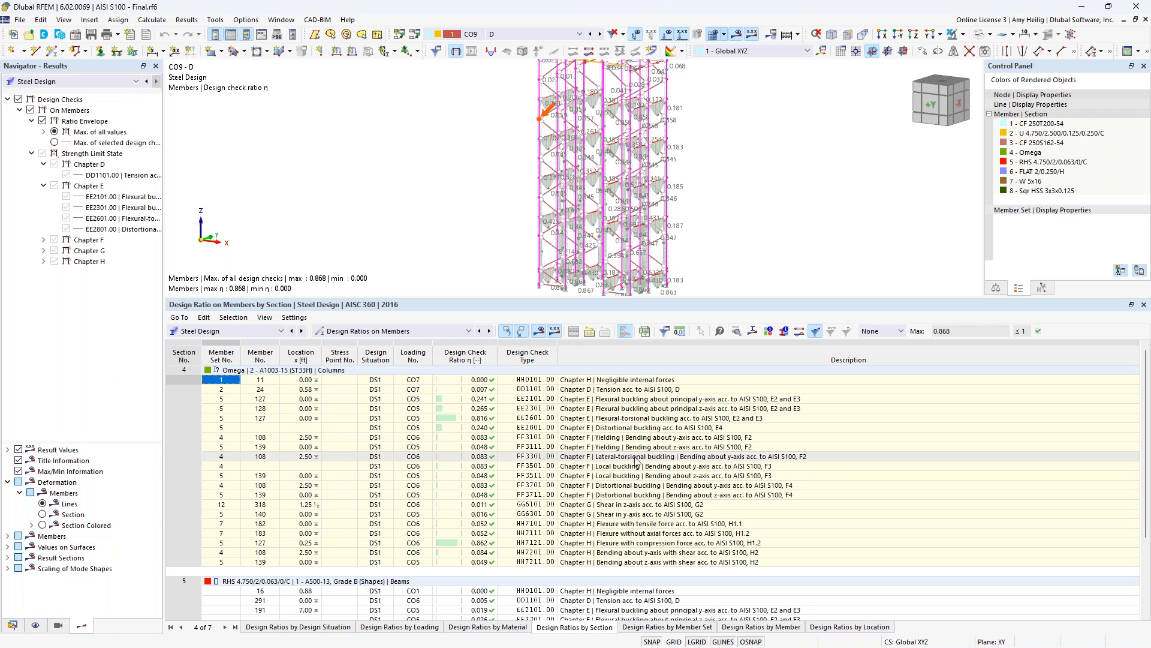
- Filter the by-section design ratios to the maximum values, and remove the filter again
{"action": "left_click", "coordinate": [901, 331]}
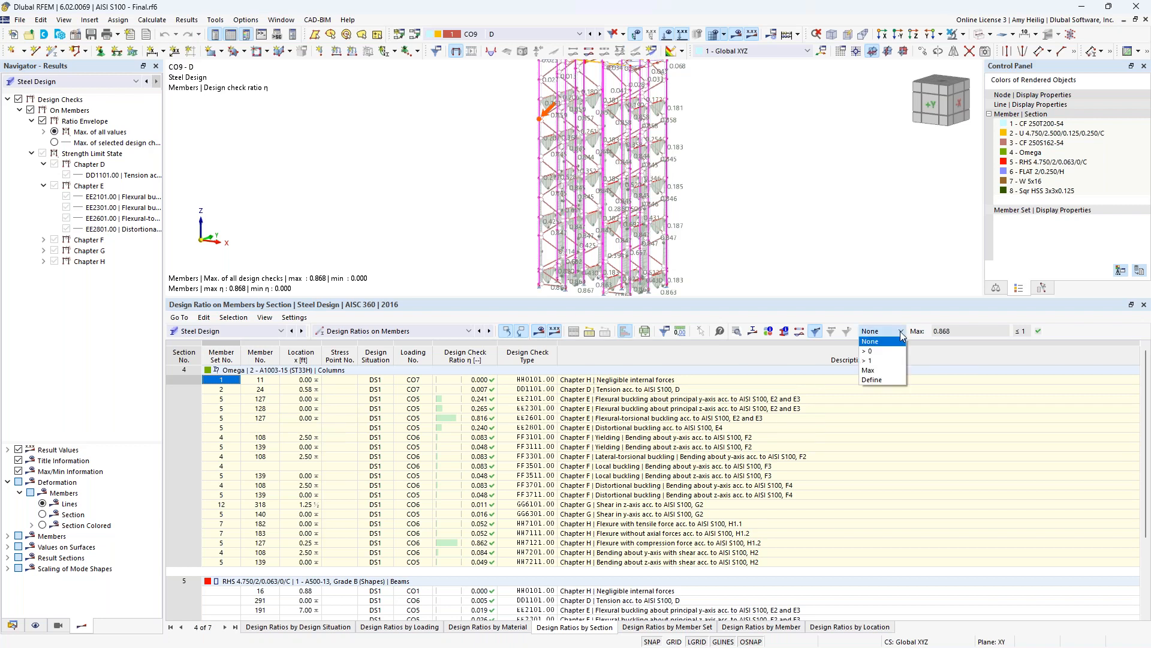
{"action": "left_click", "coordinate": [891, 371]}
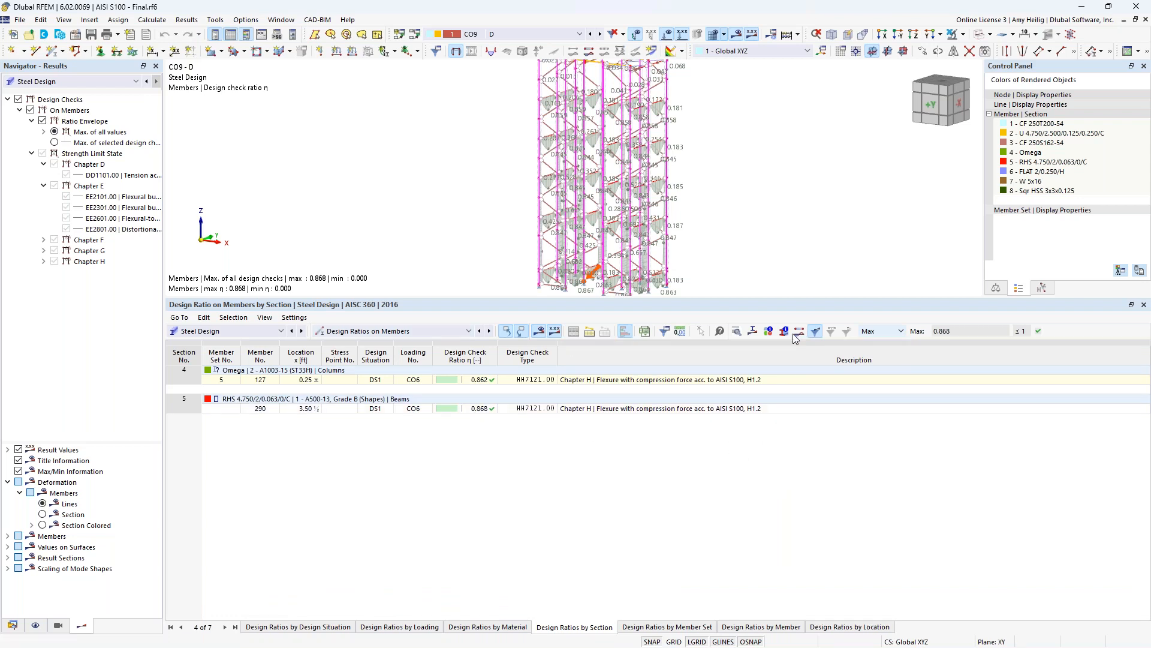
{"action": "left_click", "coordinate": [894, 332]}
{"action": "left_click", "coordinate": [899, 340]}
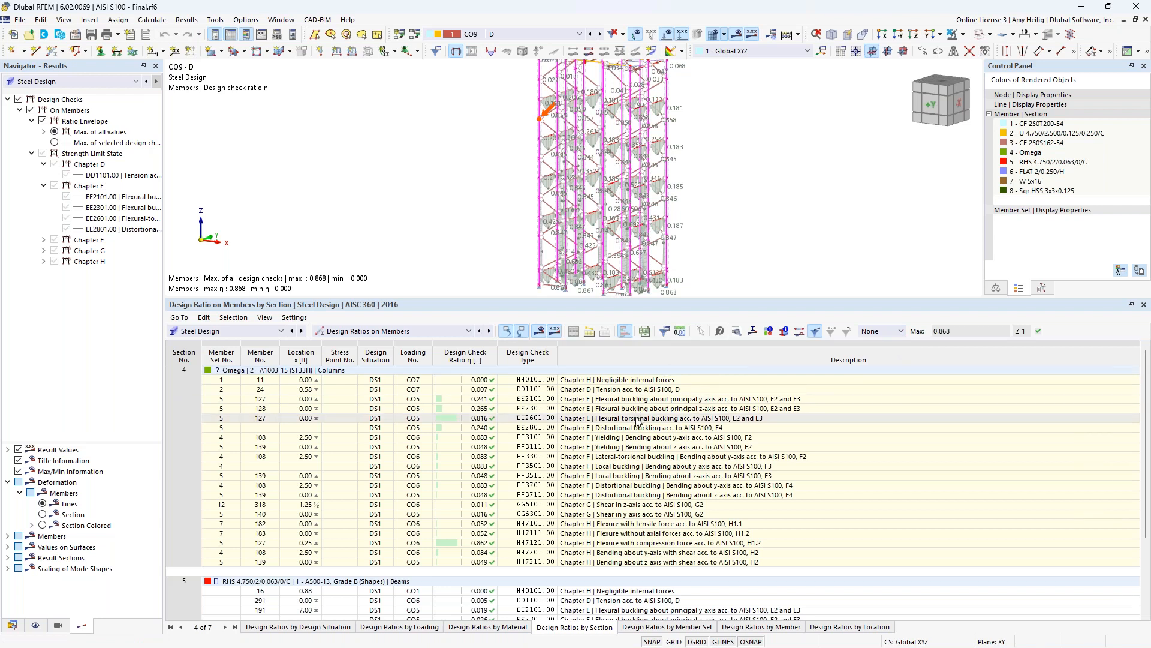
- Open the design check details for the Omega section's flexural-torsional buckling check EE2601 and read through its enlarged formulas
{"action": "left_click", "coordinate": [638, 420]}
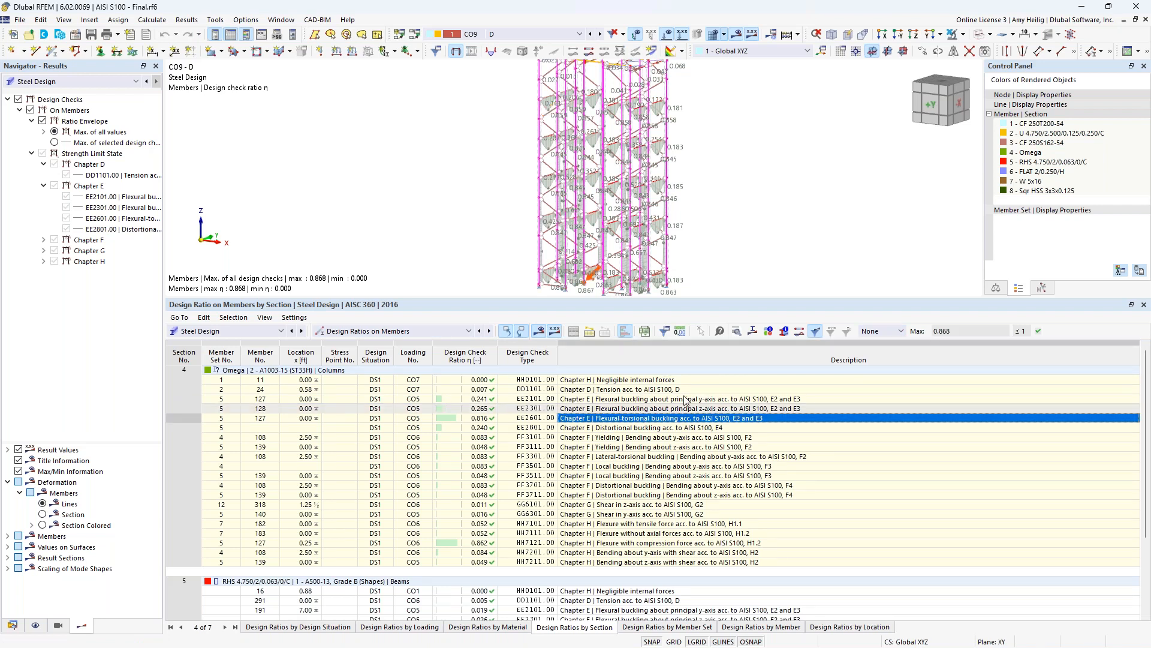
{"action": "left_click", "coordinate": [737, 332]}
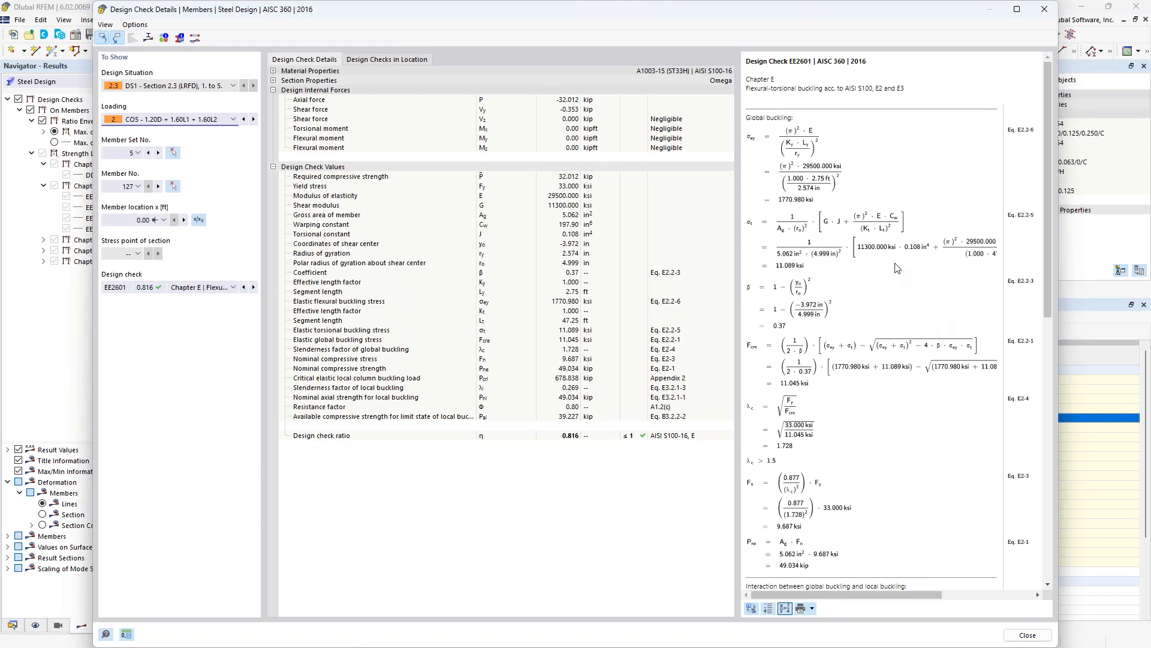
{"action": "scroll", "coordinate": [898, 268], "scroll_direction": "up", "scroll_amount": 3, "text": "ctrl"}
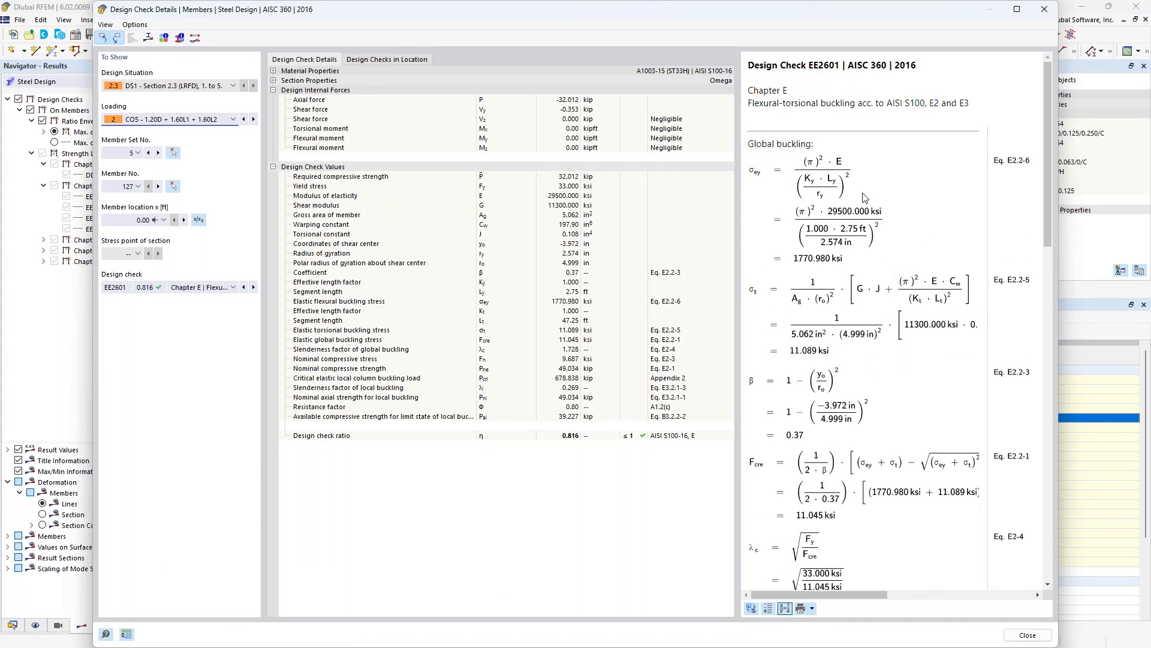
{"action": "scroll", "coordinate": [833, 242], "scroll_direction": "down", "scroll_amount": 4}
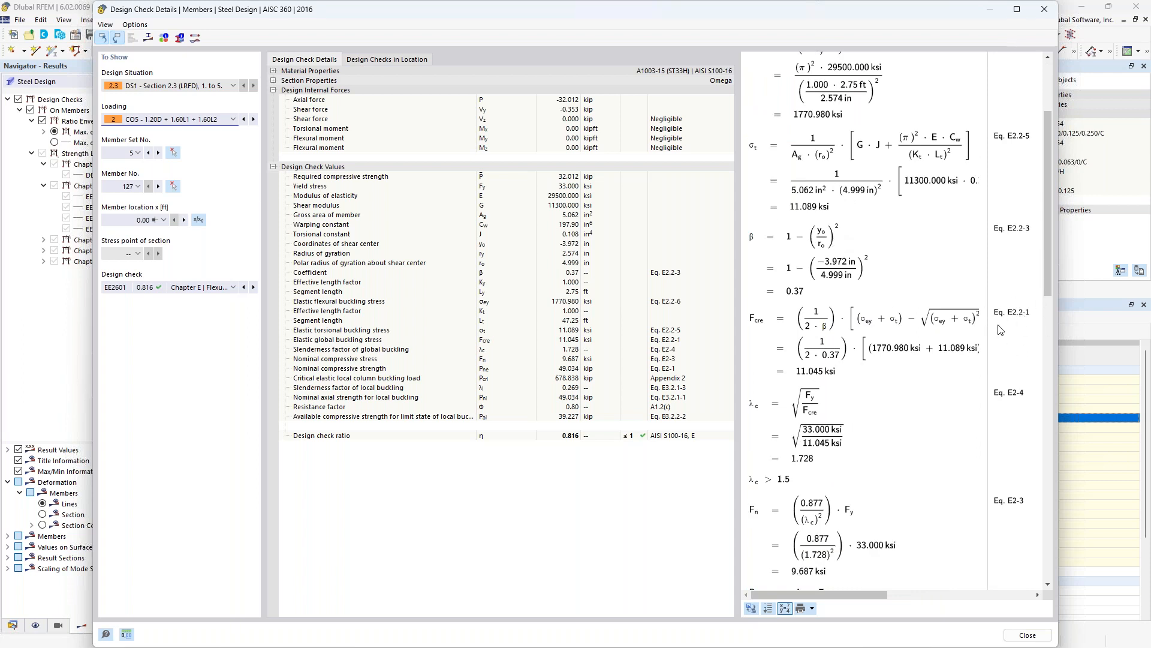
{"action": "scroll", "coordinate": [880, 351], "scroll_direction": "down", "scroll_amount": 15}
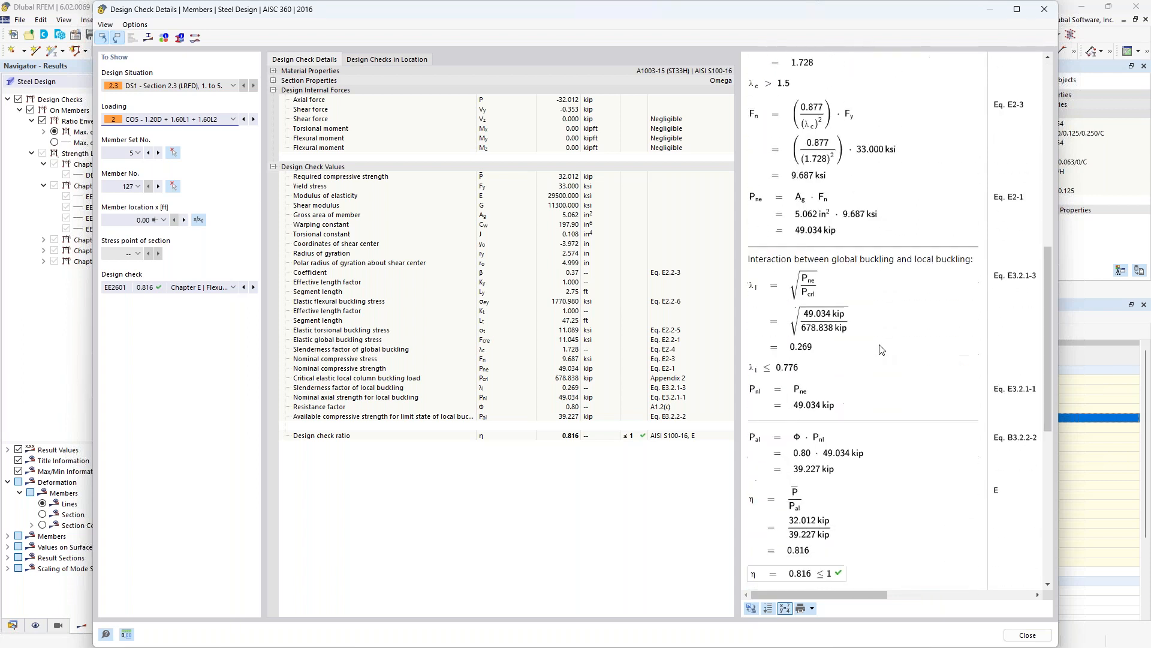
{"action": "scroll", "coordinate": [879, 351], "scroll_direction": "down", "scroll_amount": 2}
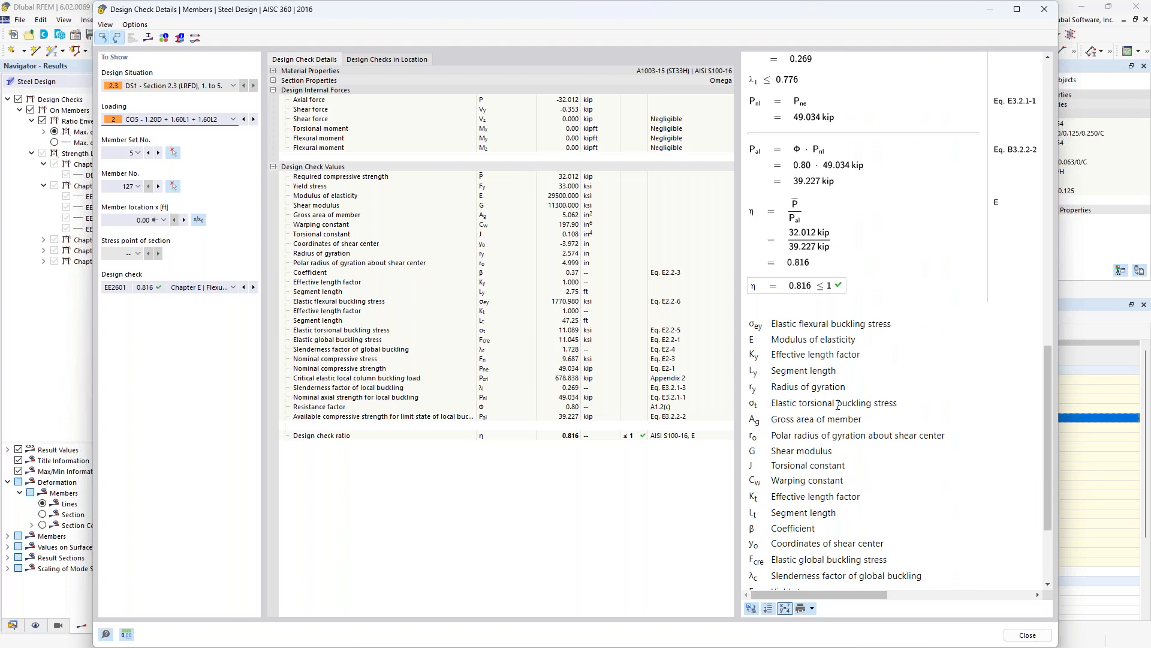
{"action": "scroll", "coordinate": [838, 405], "scroll_direction": "up", "scroll_amount": 1}
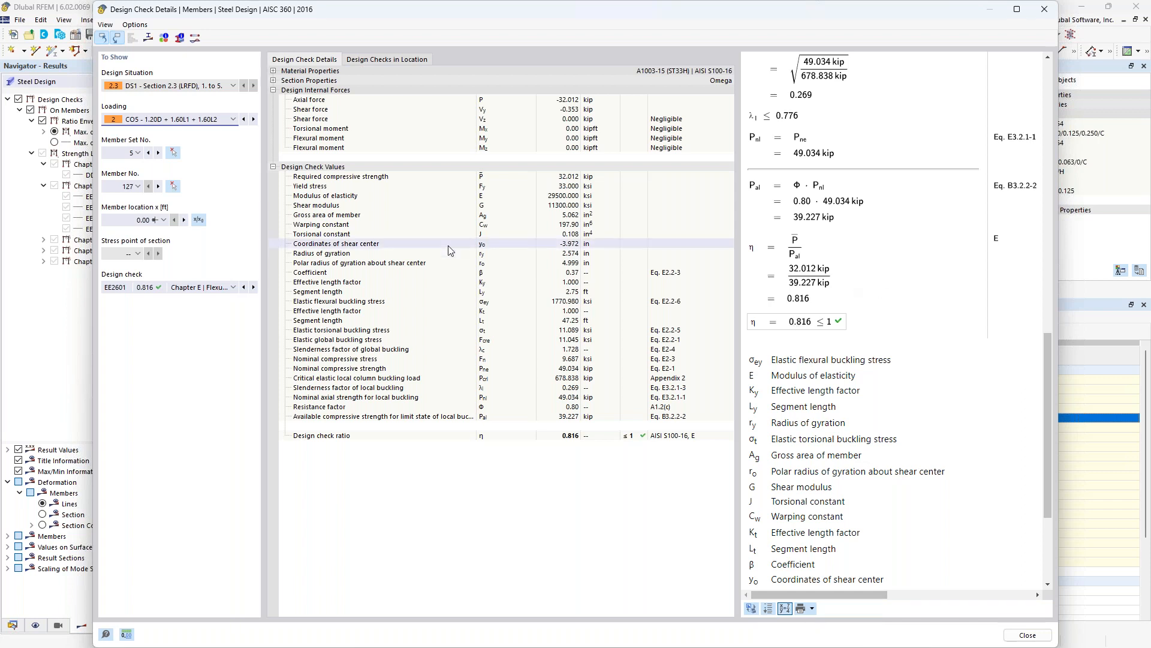
- Switch the details to check EE2101, flexural buckling about the principal y-axis, and read through its formulas
{"action": "left_click", "coordinate": [234, 287]}
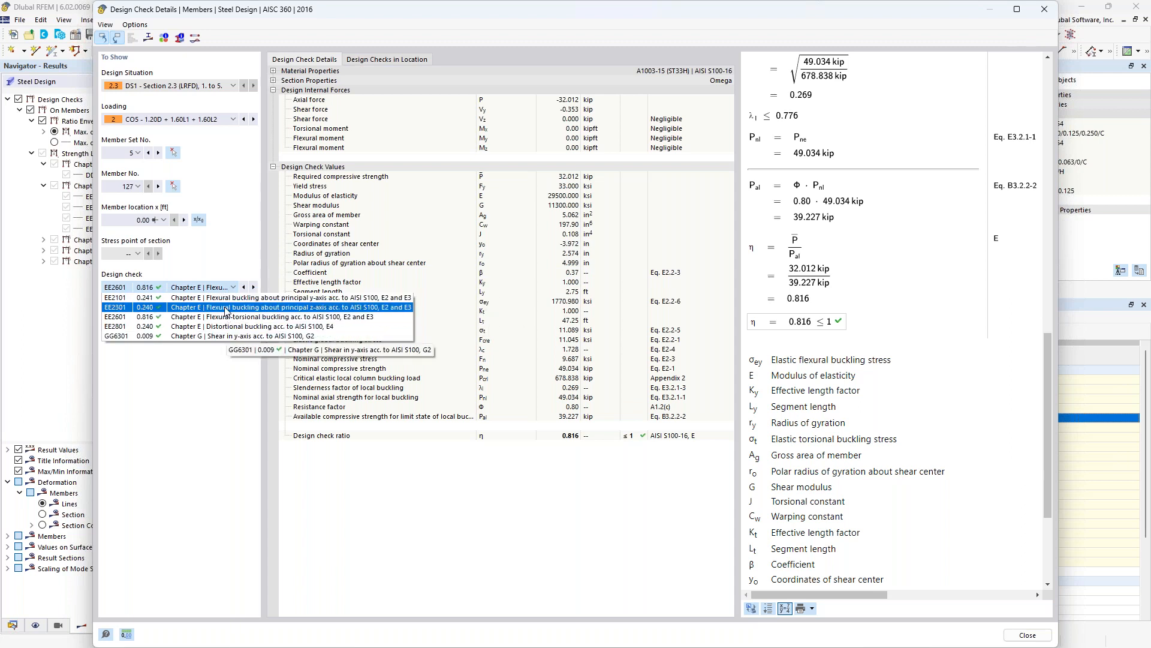
{"action": "left_click", "coordinate": [227, 298]}
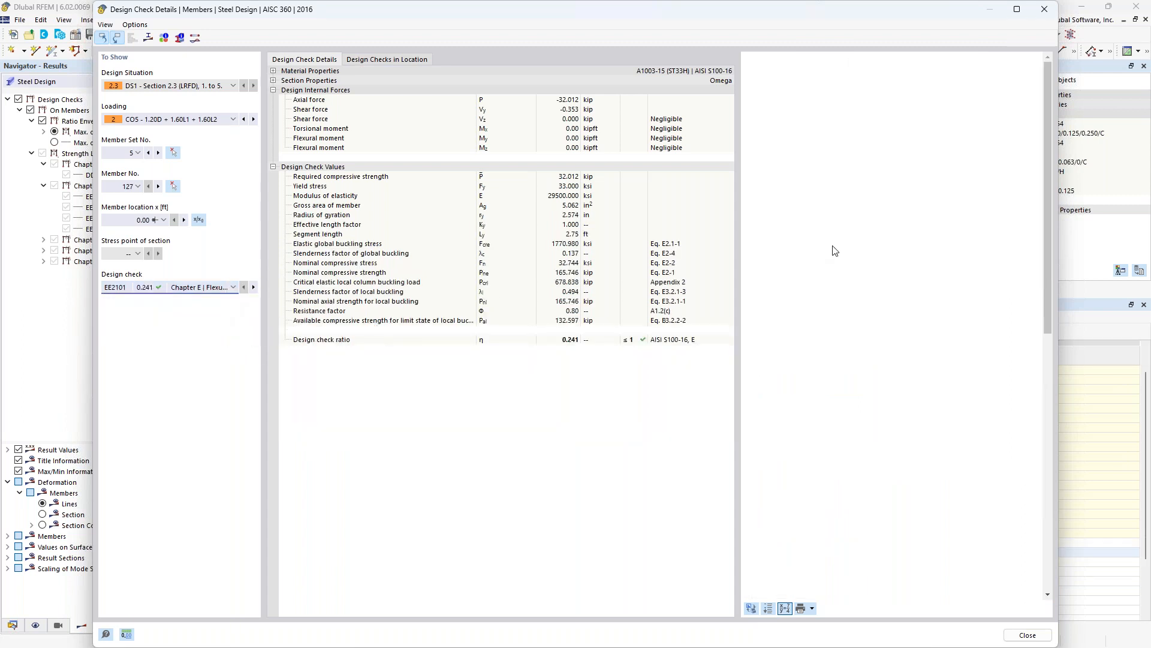
{"action": "scroll", "coordinate": [833, 250], "scroll_direction": "down", "scroll_amount": 3}
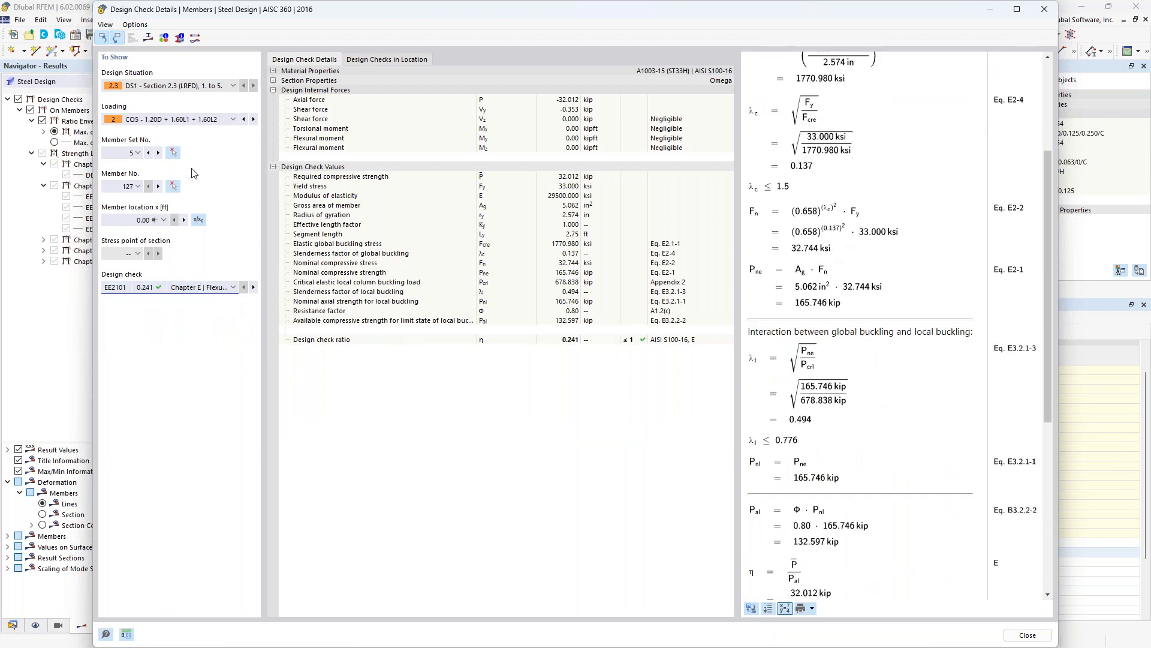
- View member 127's total normal, total shear and von Mises equivalent stress diagrams in the section, and close the design check details
{"action": "left_click", "coordinate": [148, 38]}
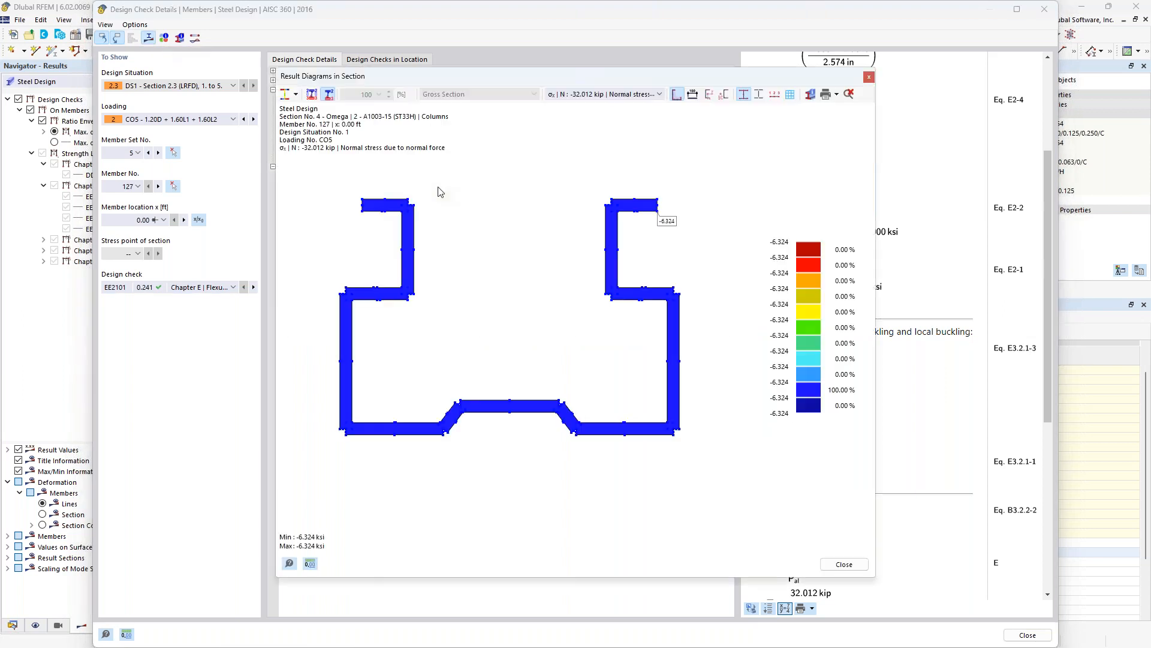
{"action": "left_click", "coordinate": [297, 94]}
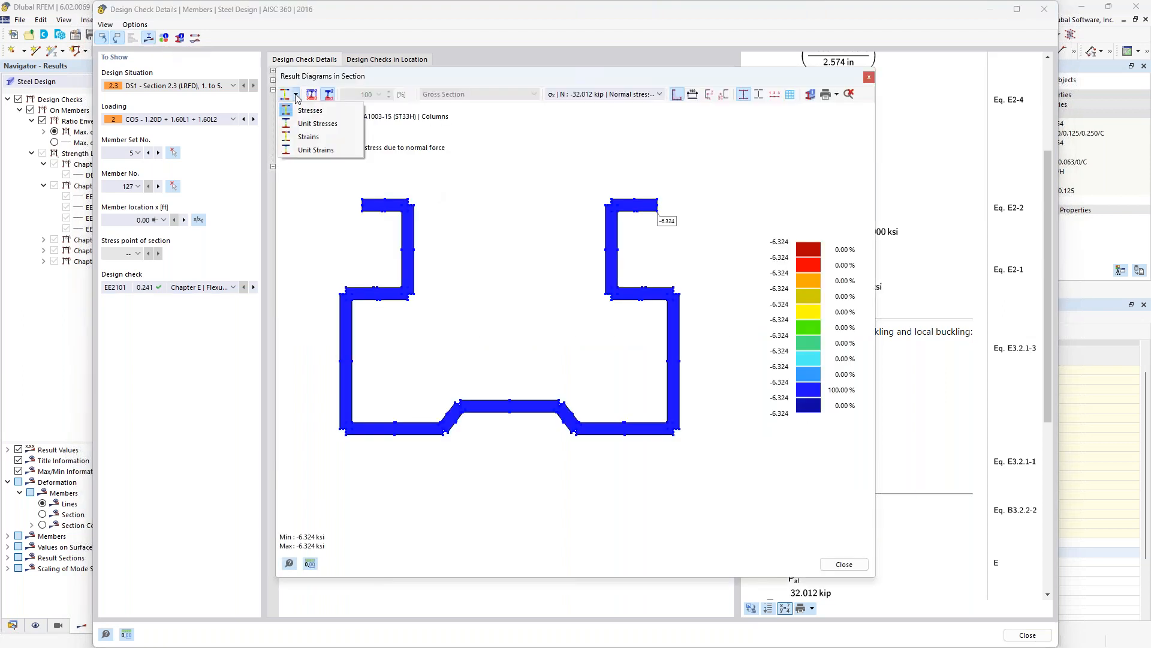
{"action": "left_click", "coordinate": [340, 115]}
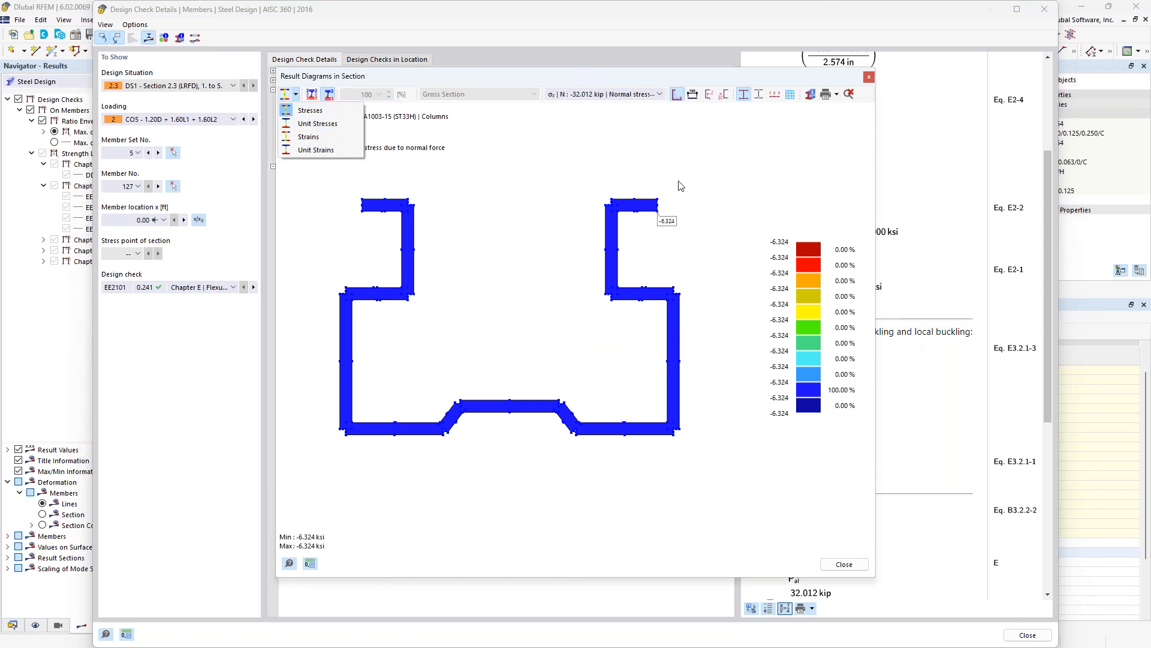
{"action": "left_click", "coordinate": [660, 94]}
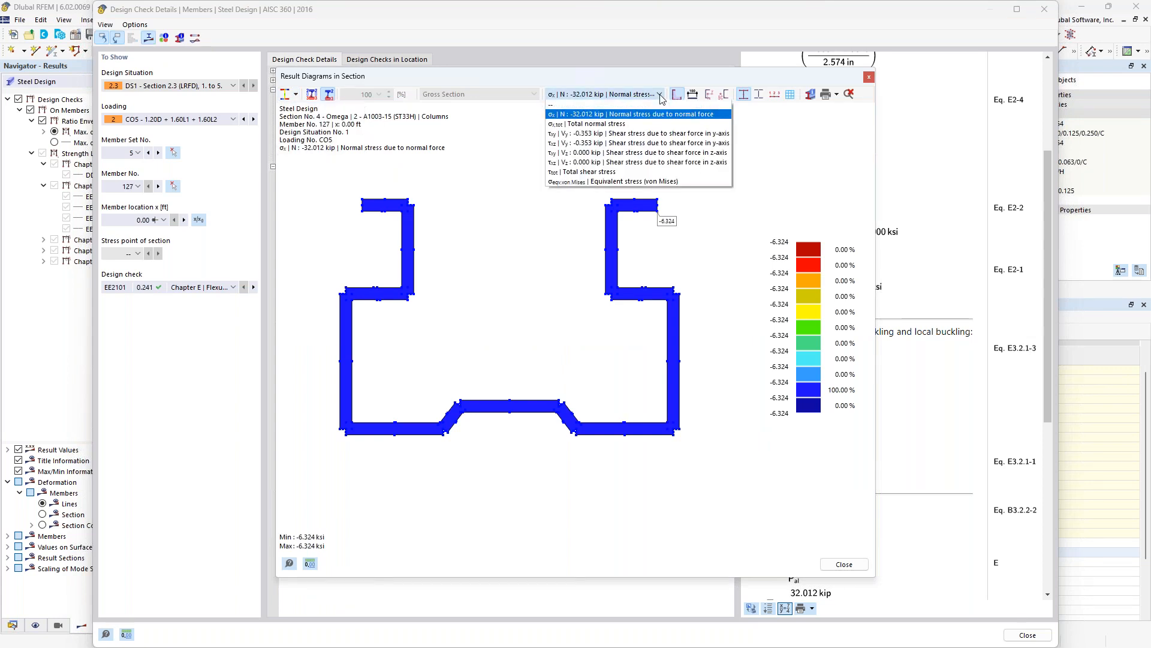
{"action": "left_click", "coordinate": [634, 125]}
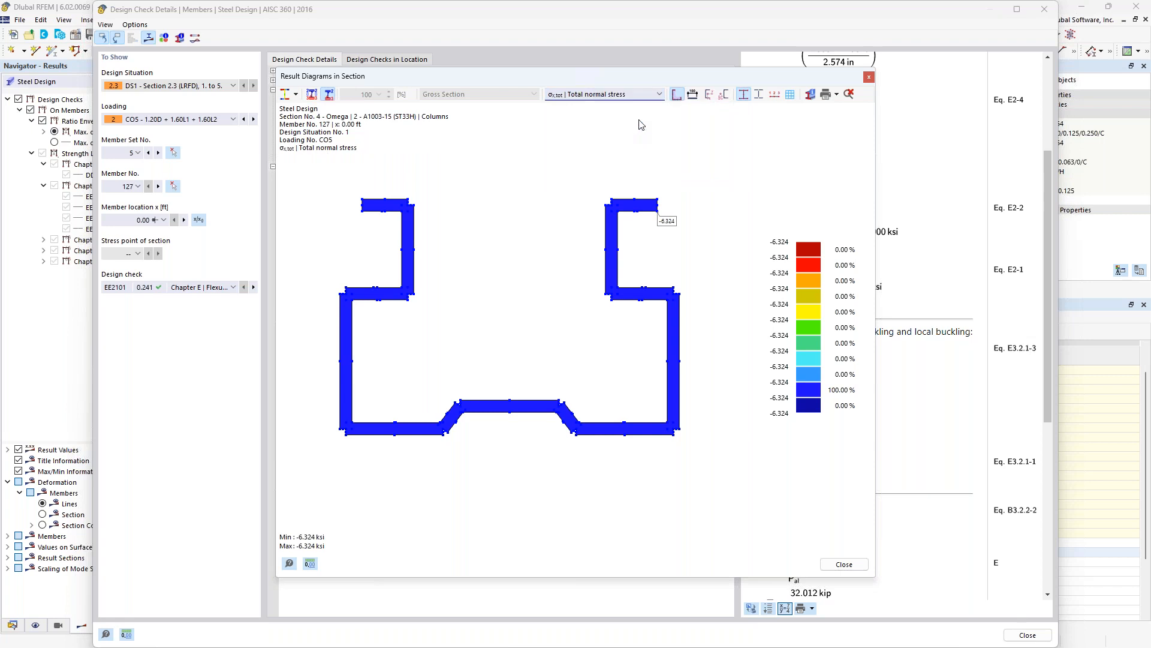
{"action": "left_click", "coordinate": [660, 95]}
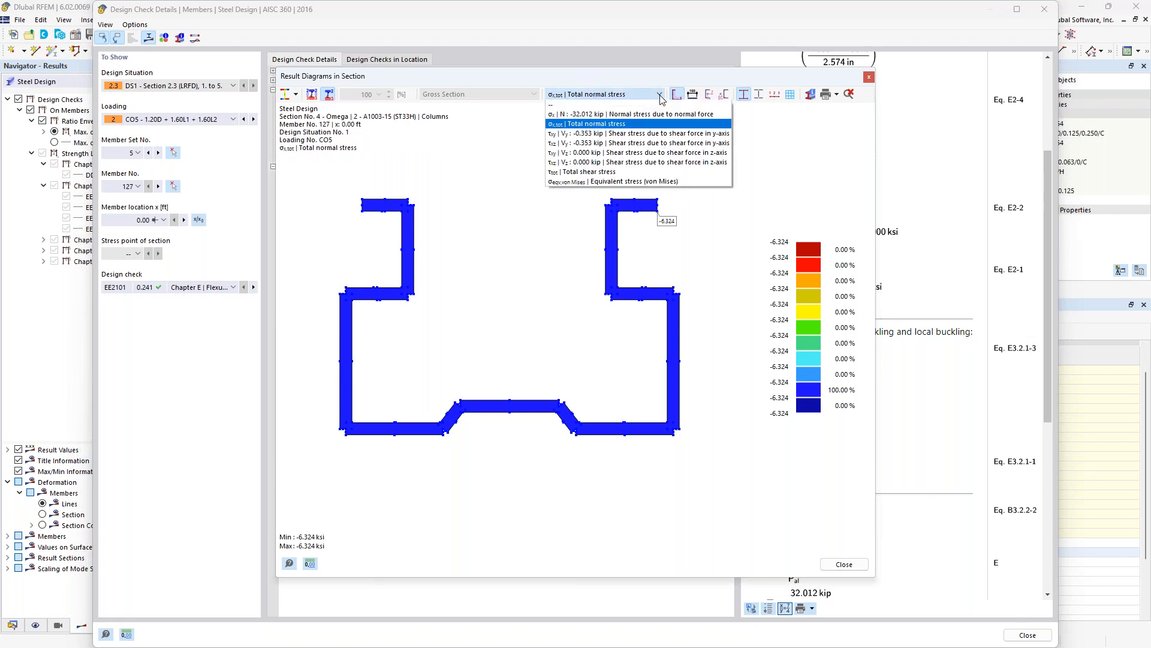
{"action": "left_click", "coordinate": [629, 171]}
{"action": "left_click", "coordinate": [660, 94]}
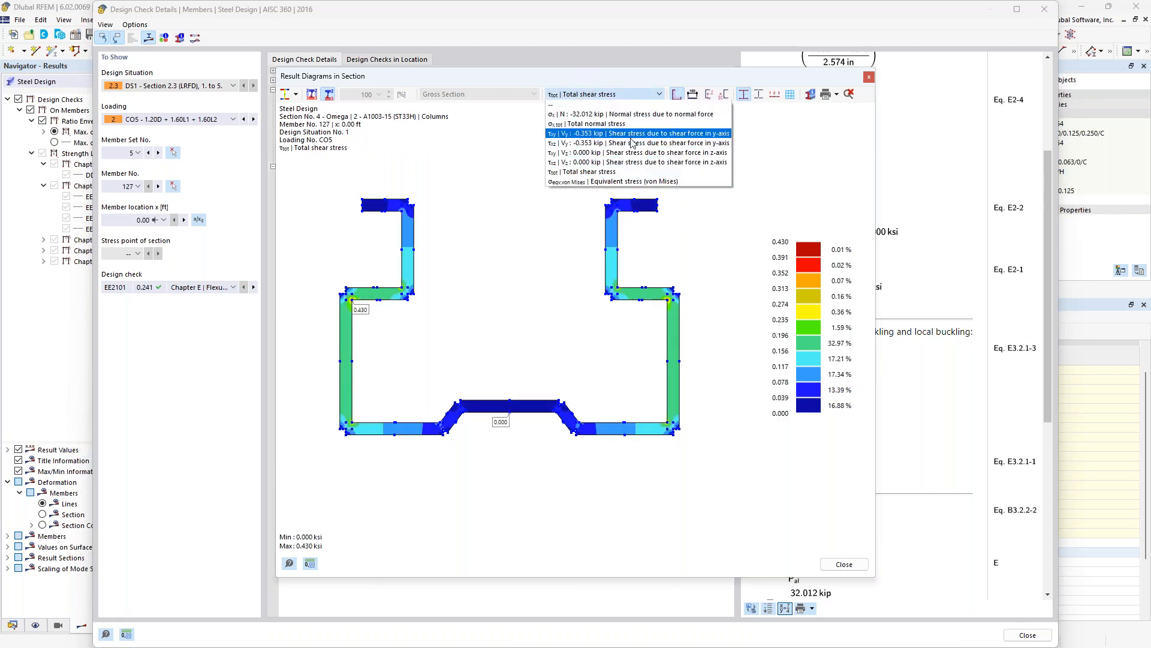
{"action": "left_click", "coordinate": [616, 182]}
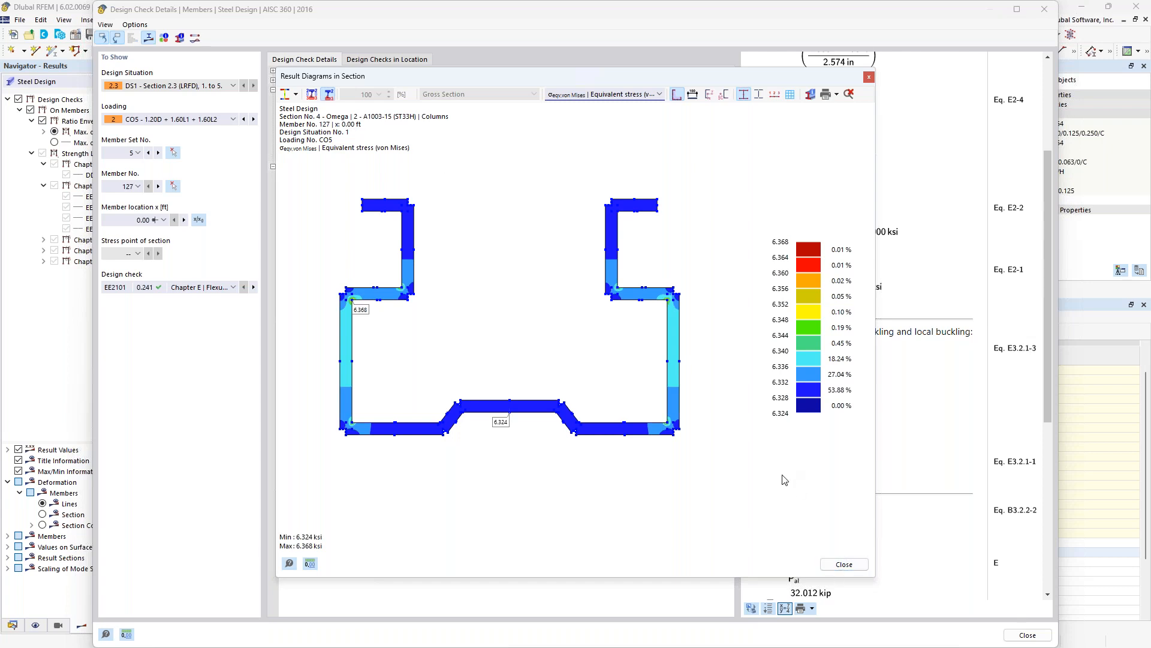
{"action": "left_click", "coordinate": [846, 563]}
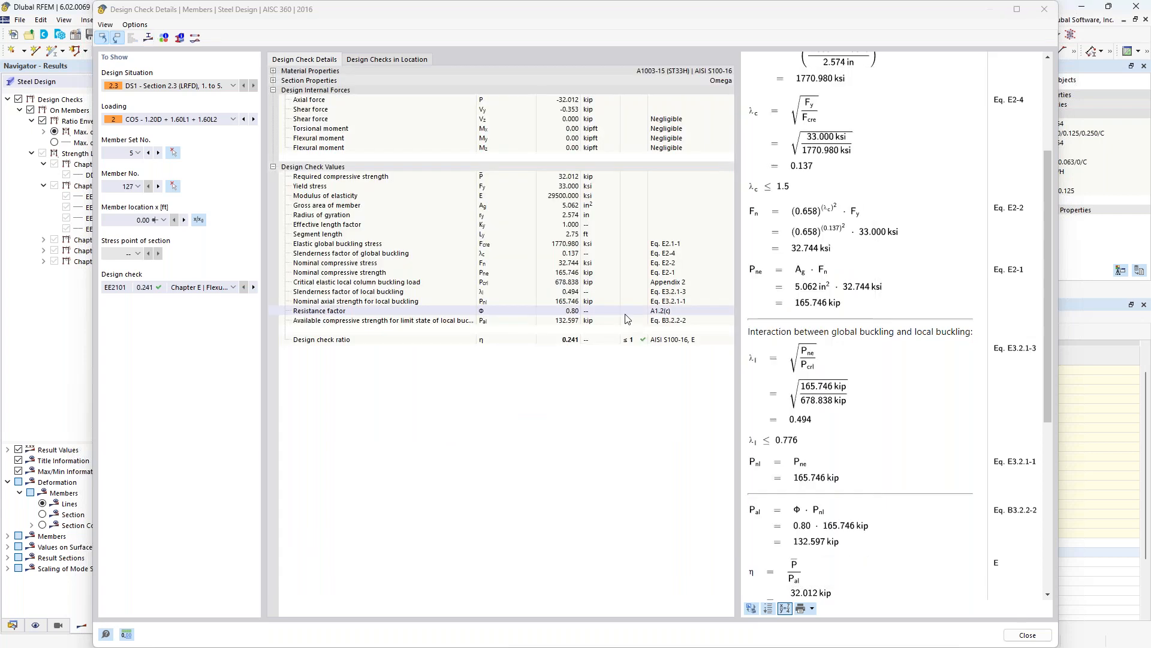
{"action": "left_click", "coordinate": [1017, 637]}
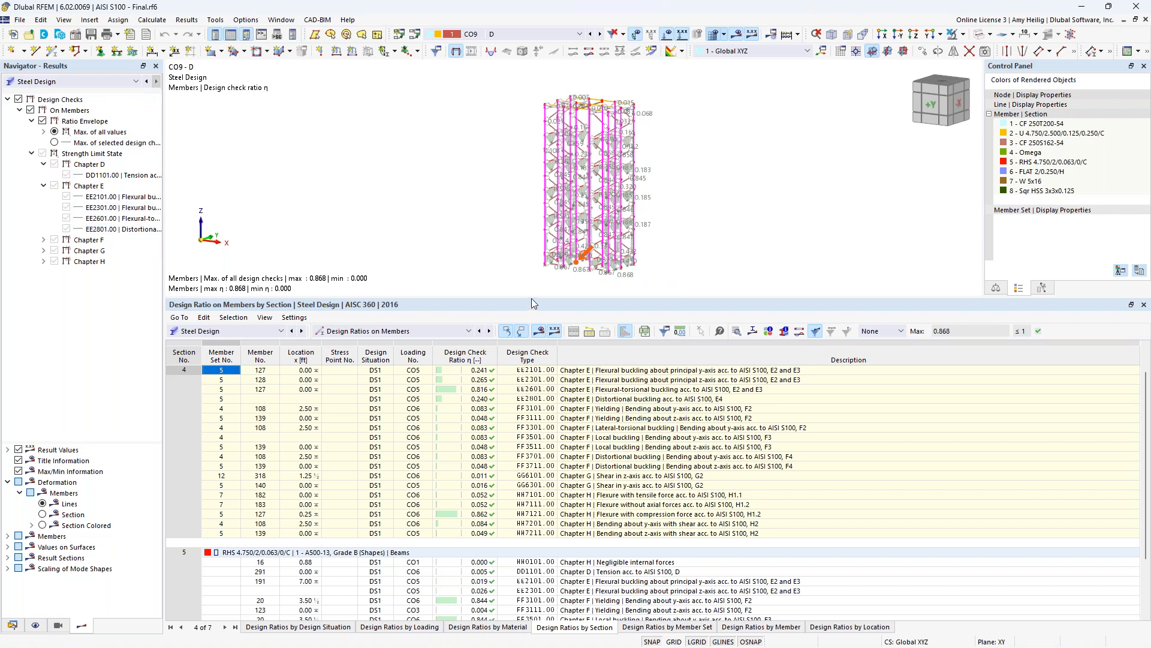
- Enlarge the model view and expand the Chapter F design checks among the Steel Design results
{"action": "left_click_drag", "start_coordinate": [531, 304], "coordinate": [545, 442]}
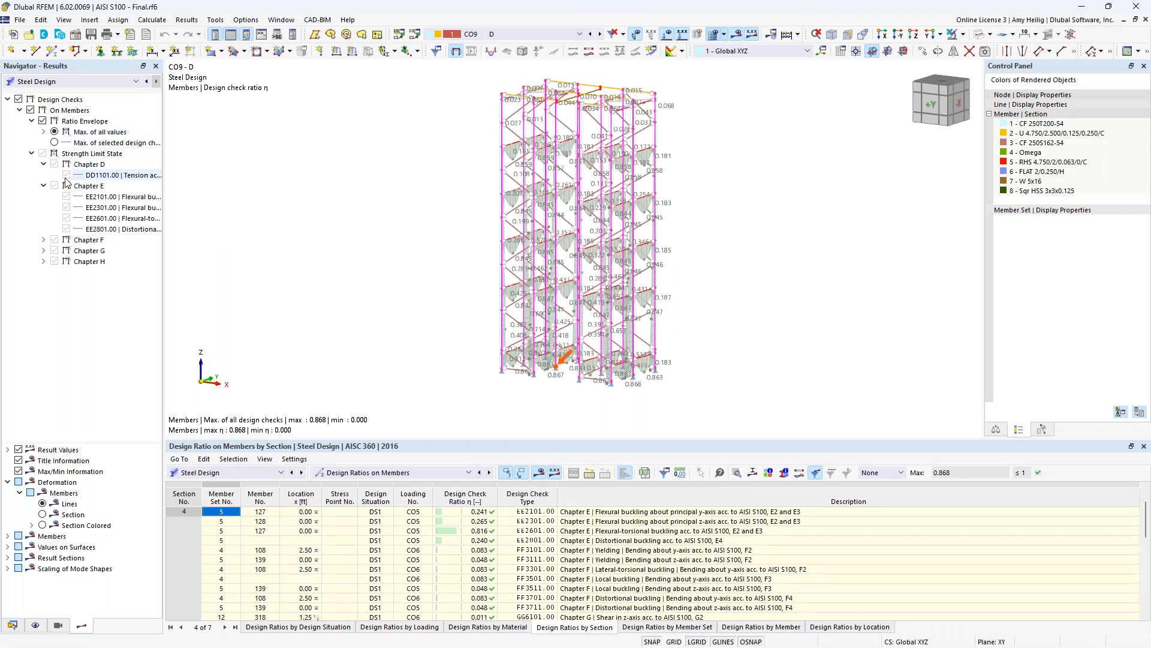
{"action": "left_click", "coordinate": [43, 240]}
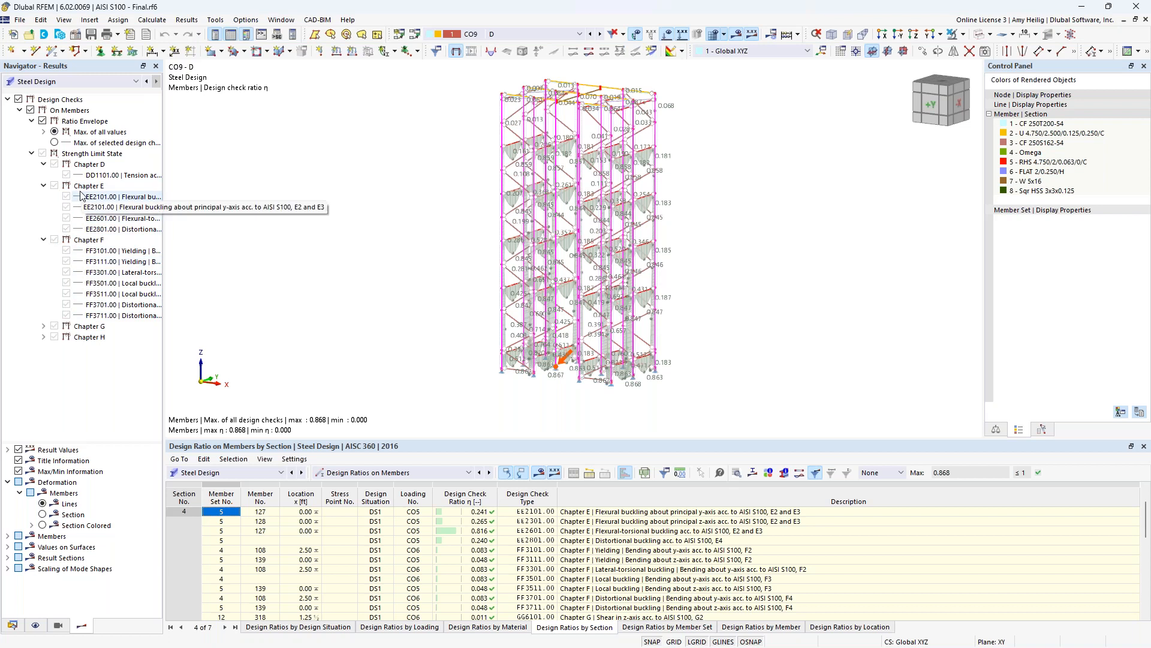
- Show the Static Analysis results for load combination CO5, and hide the imperfections and loads in the model view
{"action": "left_click", "coordinate": [70, 82]}
{"action": "left_click", "coordinate": [70, 91]}
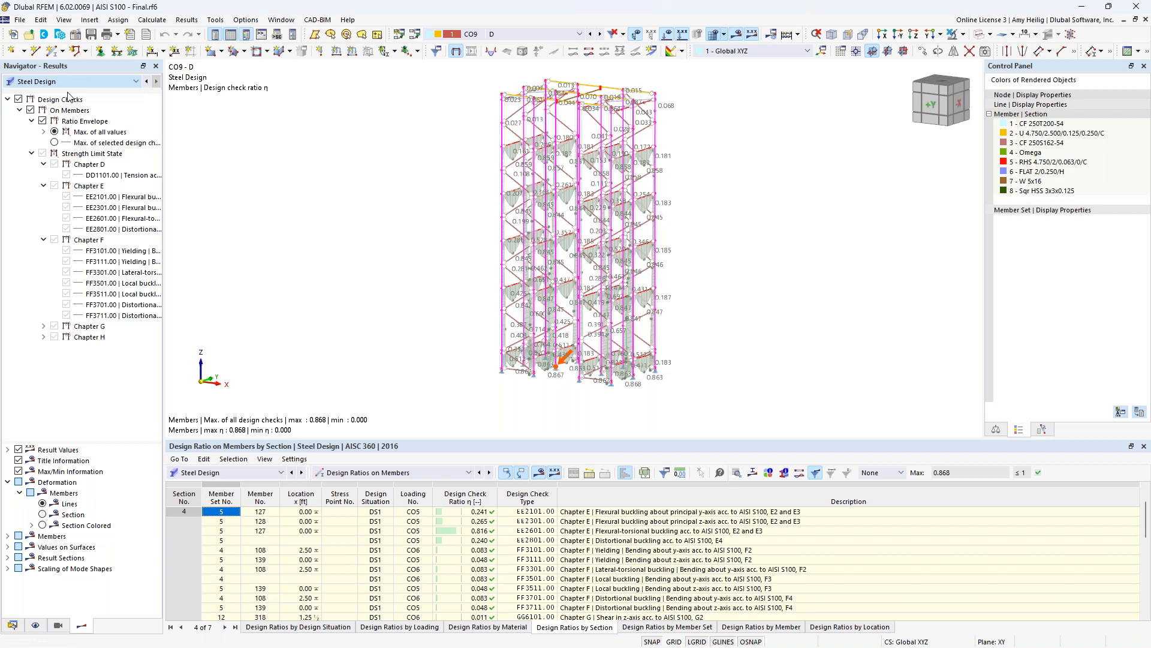
{"action": "left_click", "coordinate": [522, 34]}
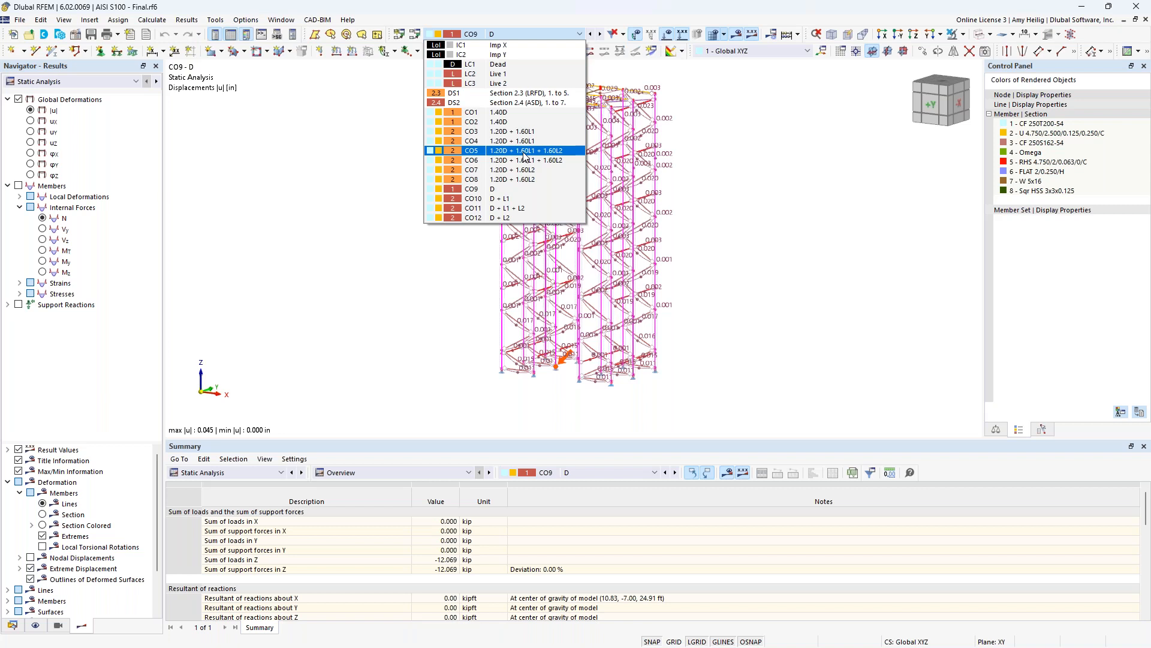
{"action": "left_click", "coordinate": [524, 153]}
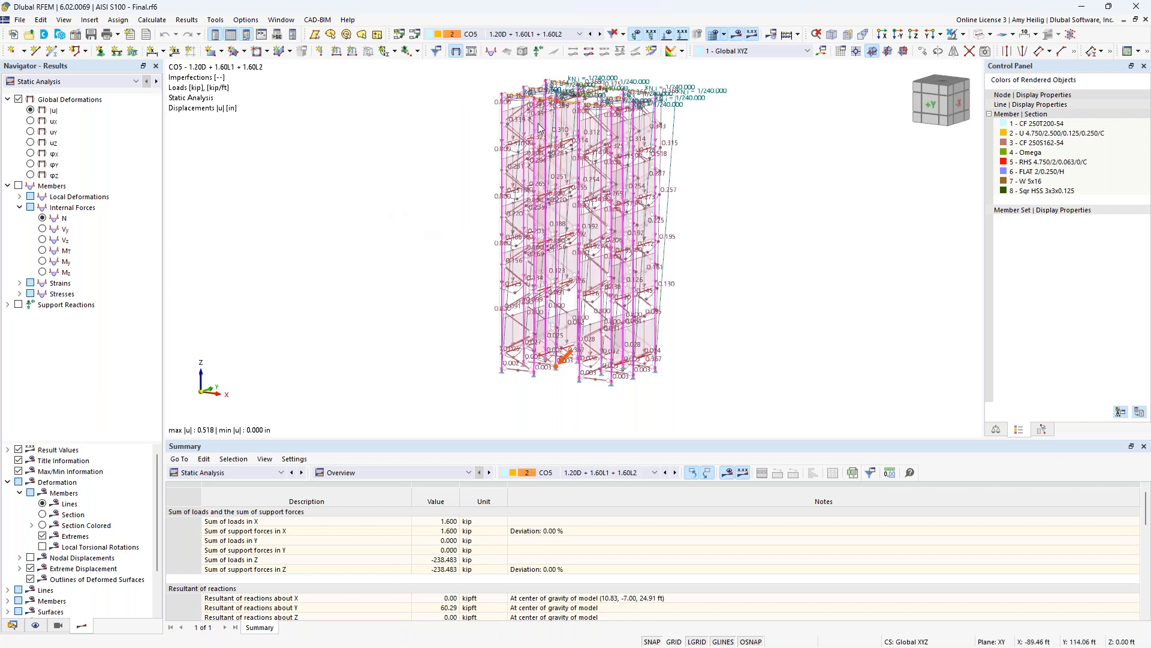
{"action": "left_click", "coordinate": [637, 36]}
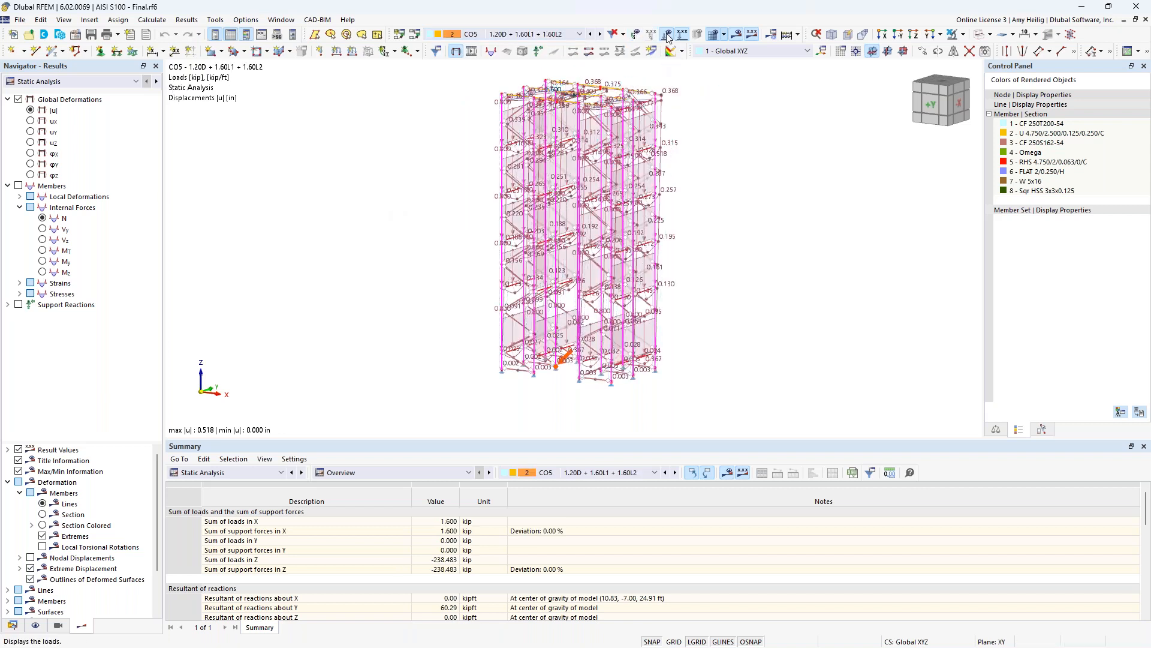
{"action": "left_click", "coordinate": [631, 34]}
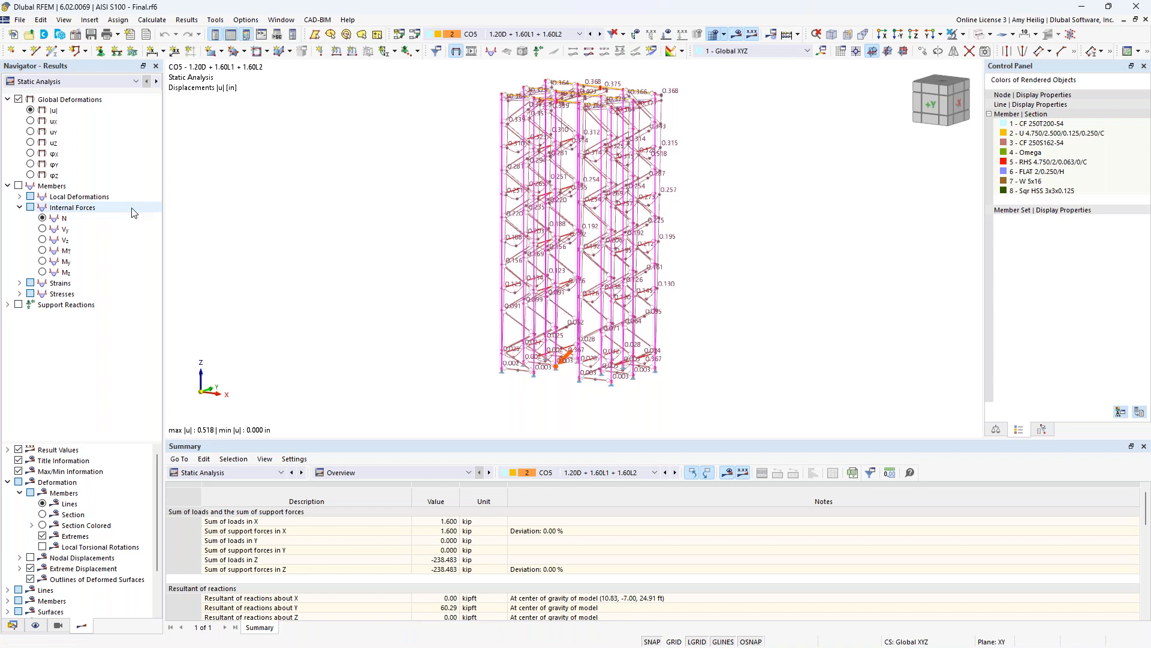
- Render the member deformations as colored sections, and display the members' internal forces N for CO5
{"action": "left_click", "coordinate": [42, 526]}
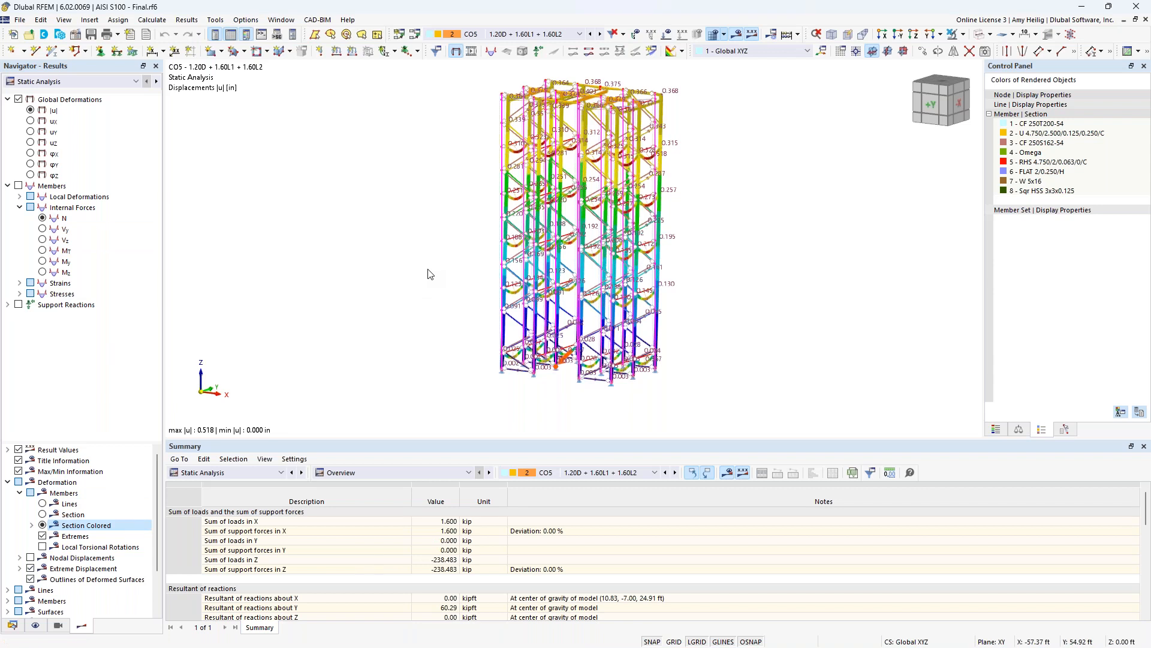
{"action": "left_click", "coordinate": [19, 186]}
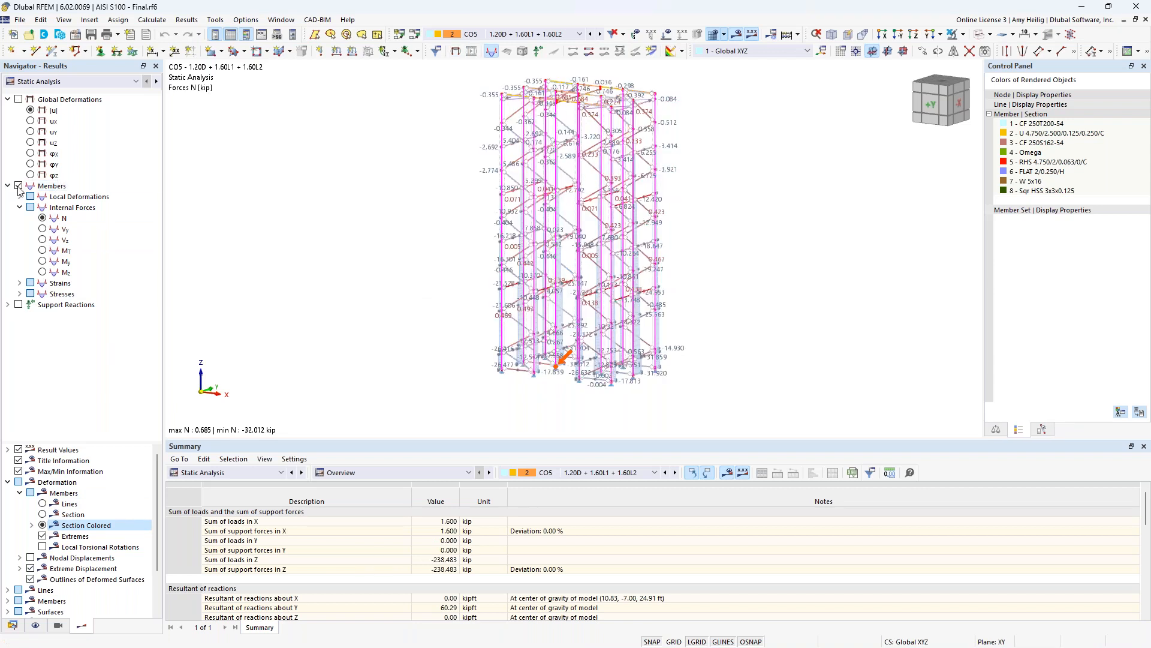
- Display the members' shear forces Vz, and switch the internal force display to the moments My
{"action": "left_click", "coordinate": [42, 239]}
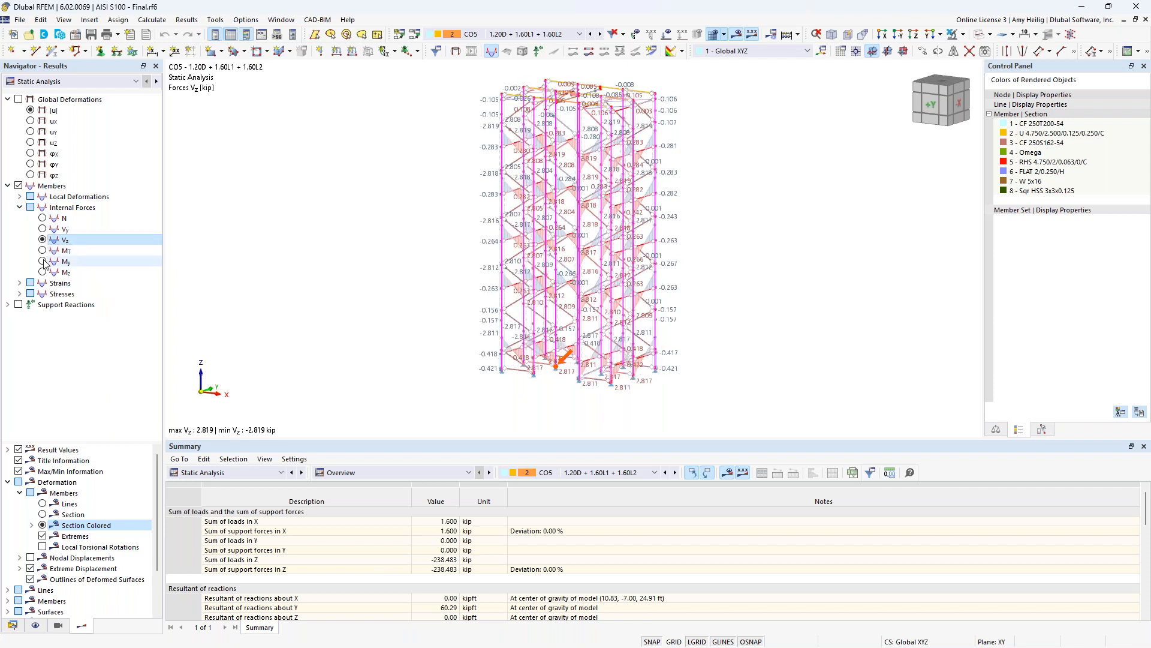
{"action": "left_click", "coordinate": [42, 260]}
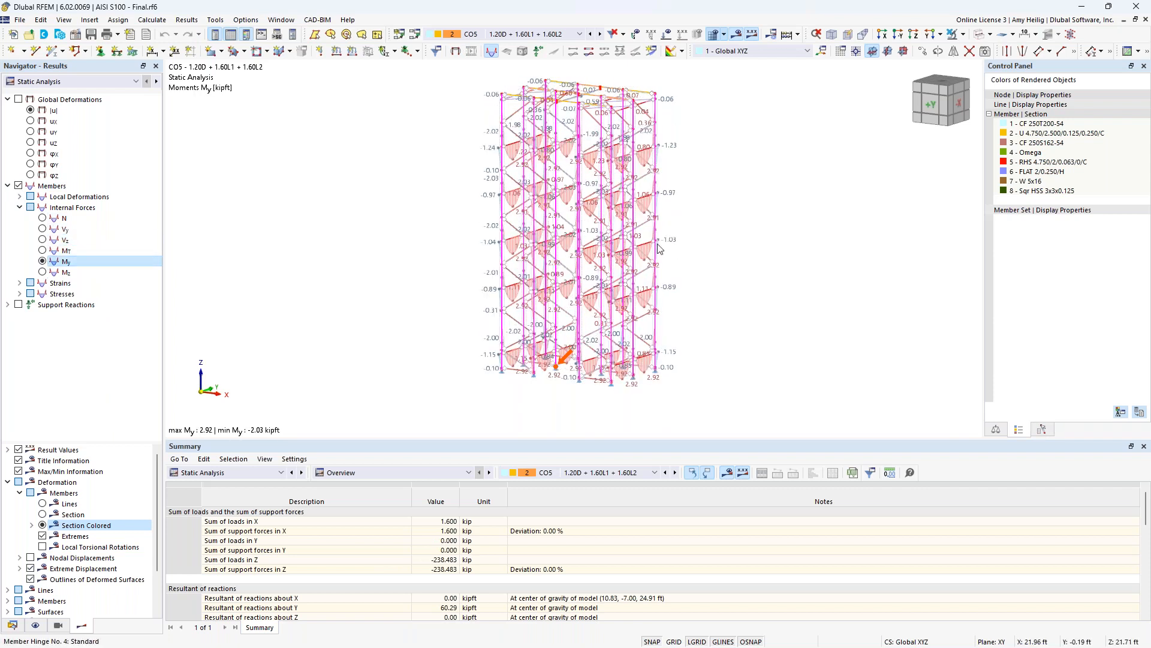
- Open the result diagrams of member 313 and add the internal force diagrams for N and Vz
{"action": "scroll", "coordinate": [727, 268], "scroll_direction": "up", "scroll_amount": 5}
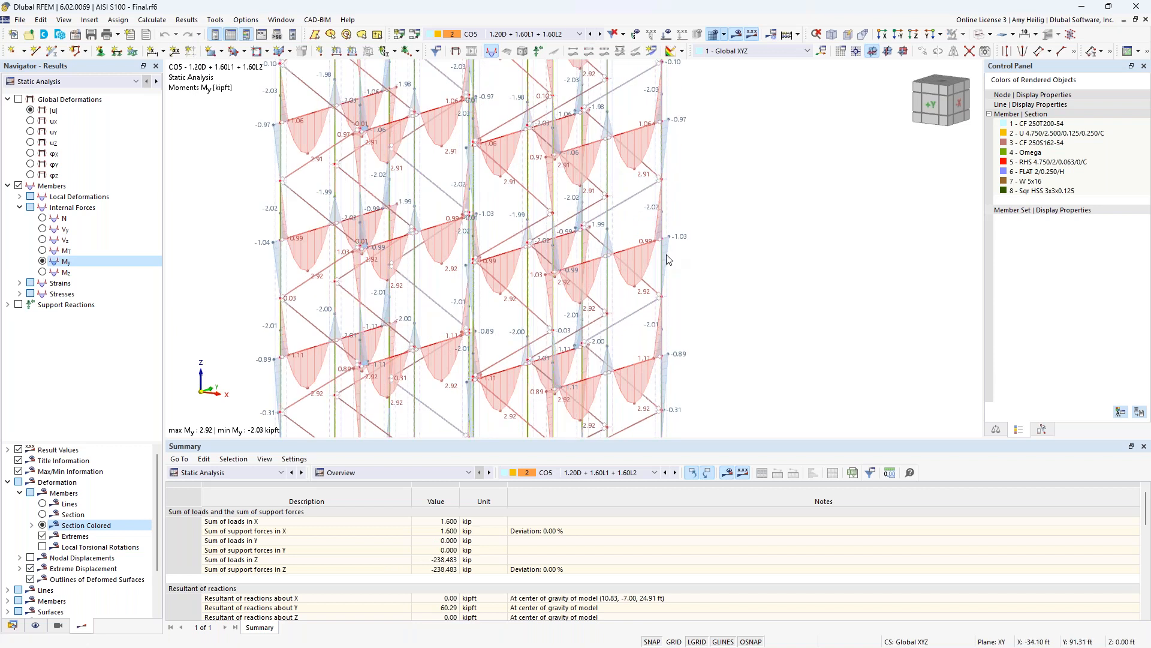
{"action": "right_click", "coordinate": [640, 246]}
{"action": "mouse_move", "coordinate": [708, 286]}
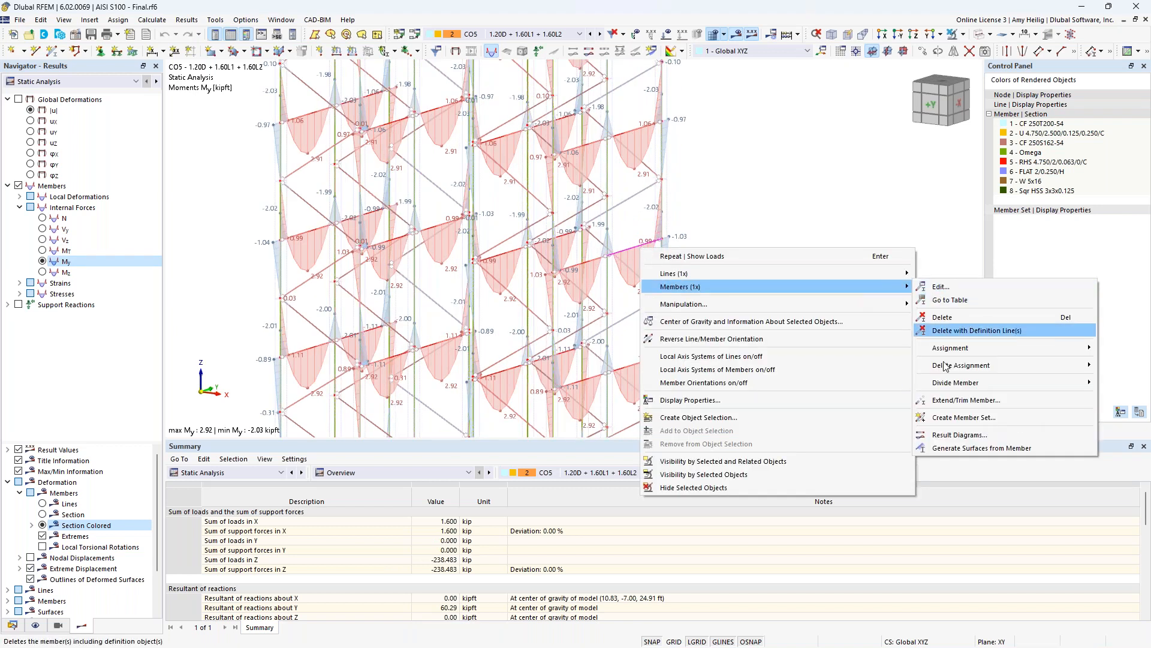
{"action": "left_click", "coordinate": [950, 436]}
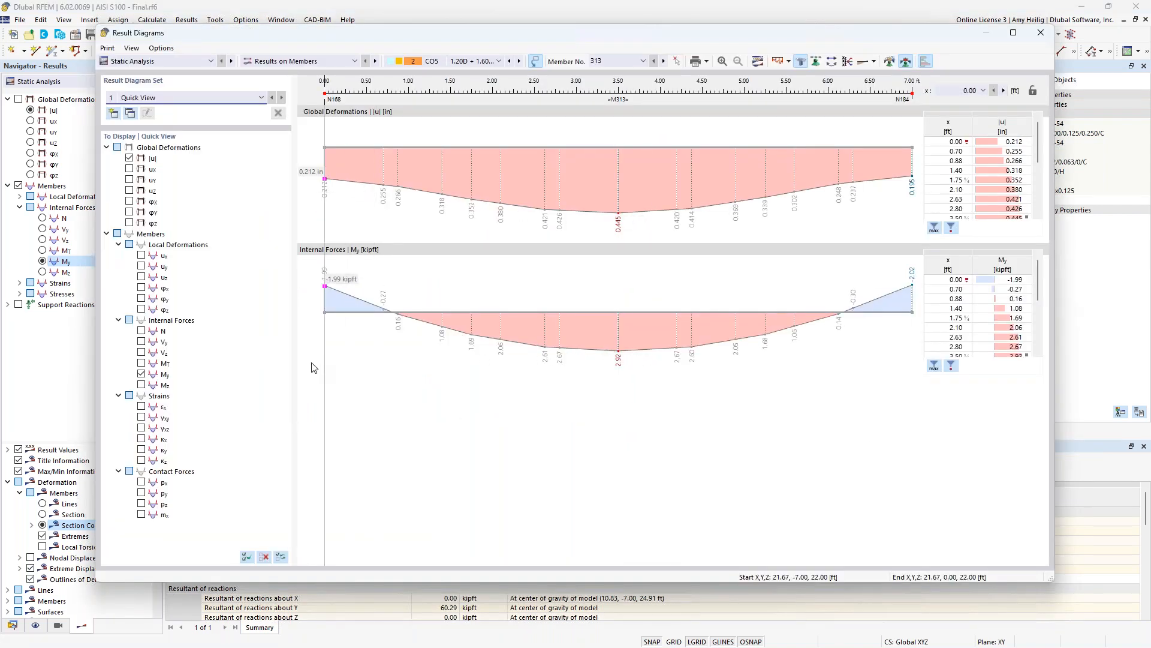
{"action": "left_click", "coordinate": [142, 331]}
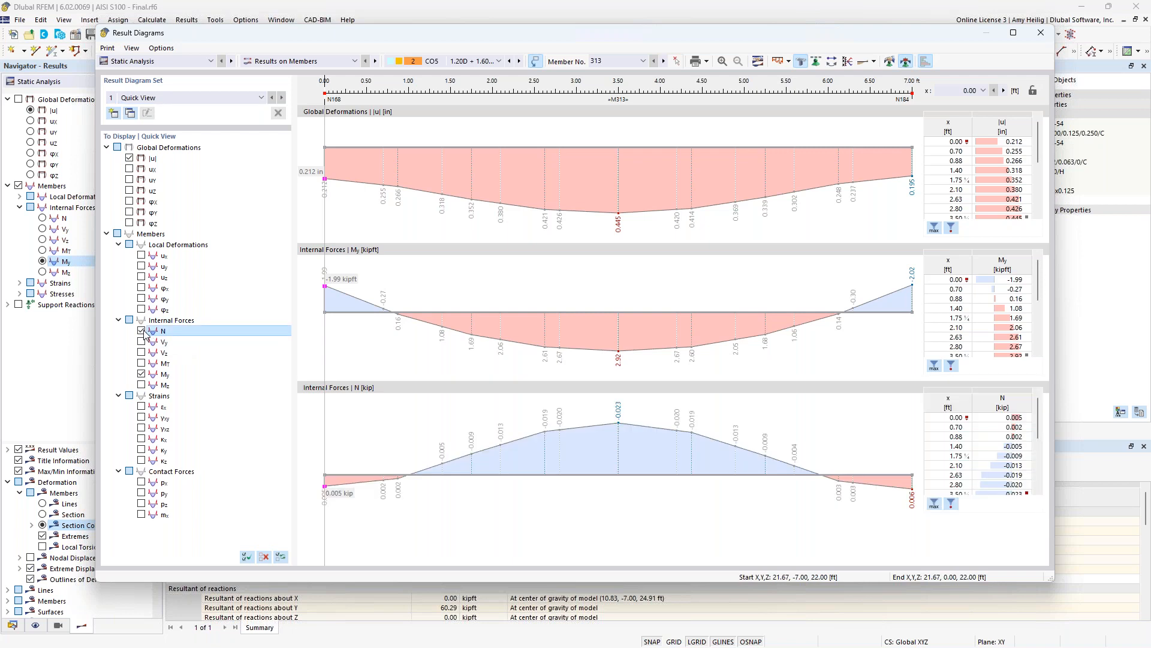
{"action": "left_click", "coordinate": [142, 353]}
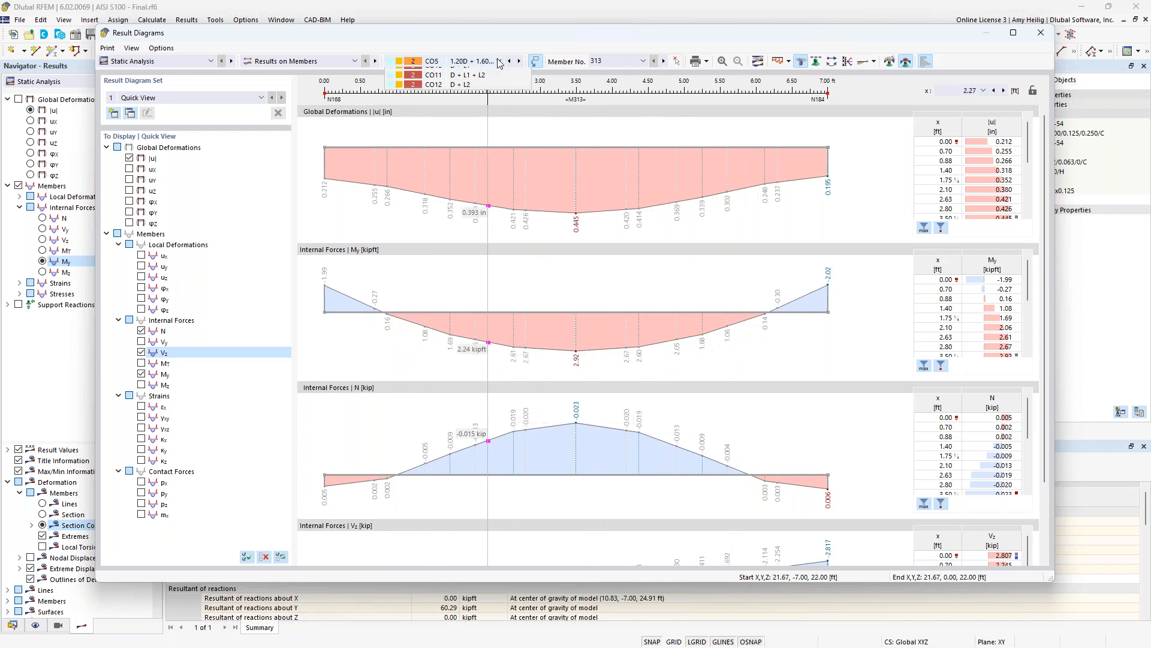
- Show member 313's result diagrams for load combination CO3, and close the result diagrams
{"action": "left_click", "coordinate": [475, 61]}
{"action": "left_click", "coordinate": [493, 110]}
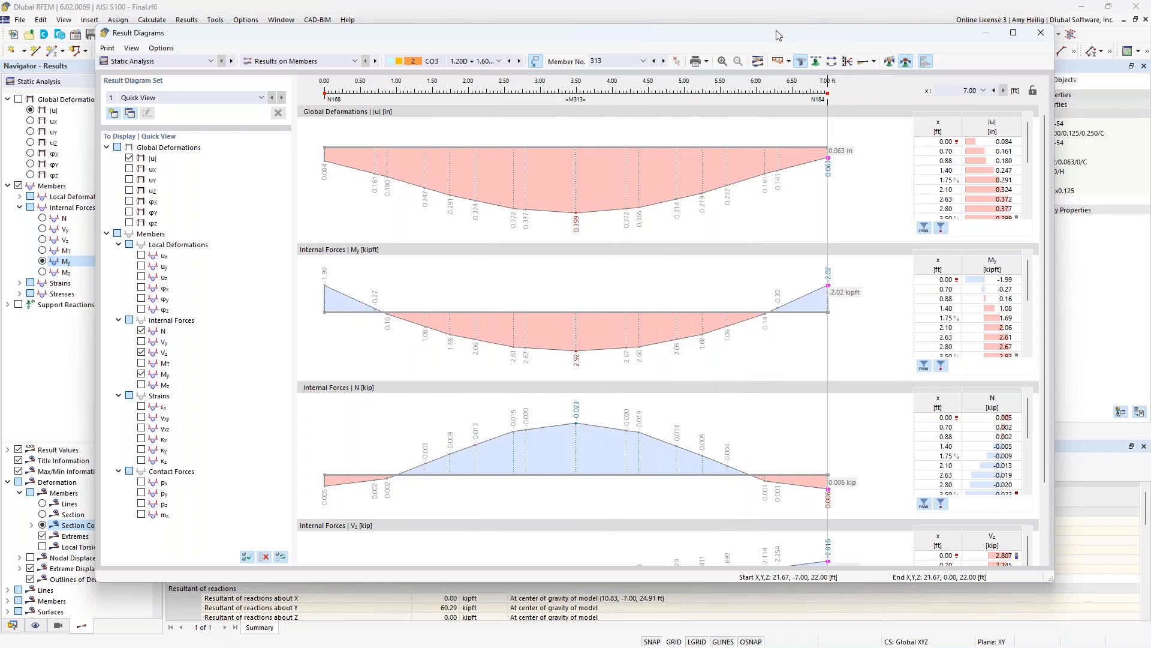
{"action": "left_click_drag", "start_coordinate": [733, 39], "coordinate": [705, 67]}
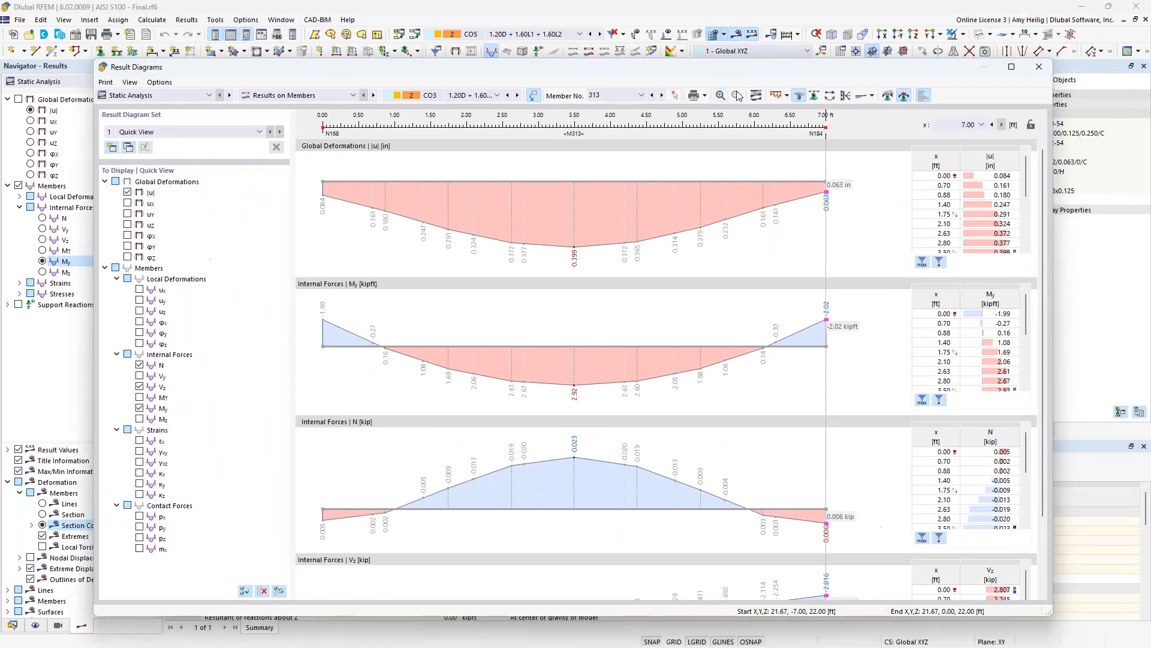
{"action": "left_click", "coordinate": [1039, 67]}
- List the static analysis results by member in a temporarily enlarged table and browse the members' internal forces
{"action": "scroll", "coordinate": [726, 269], "scroll_direction": "down", "scroll_amount": 5}
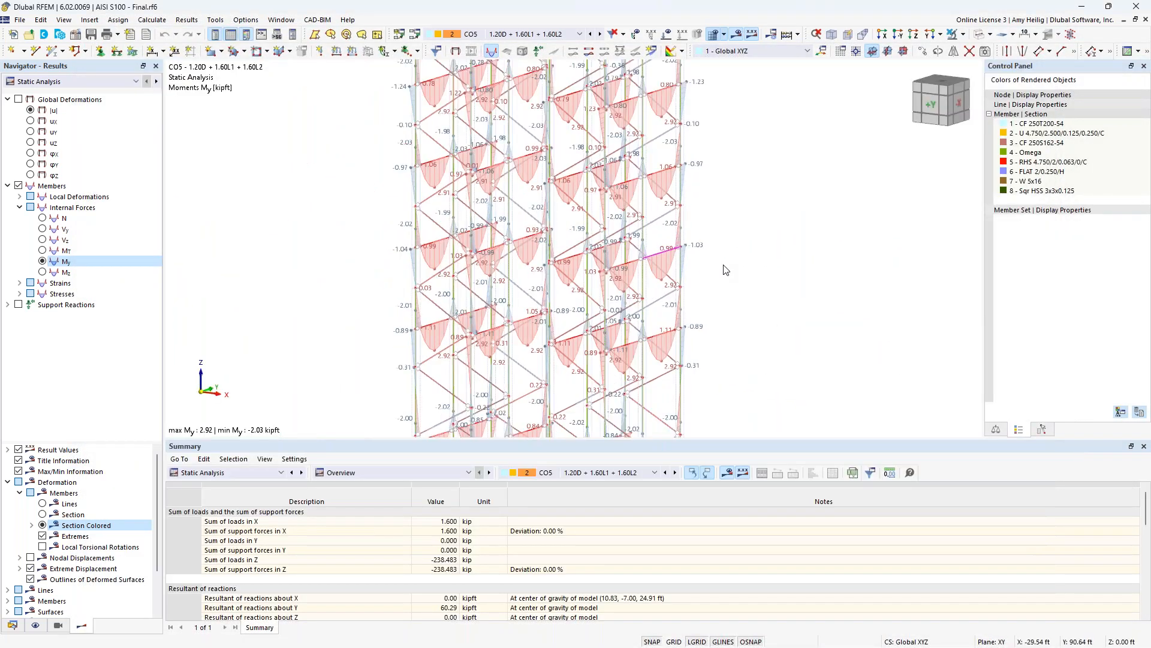
{"action": "middle_click_drag", "start_coordinate": [738, 303], "coordinate": [661, 273]}
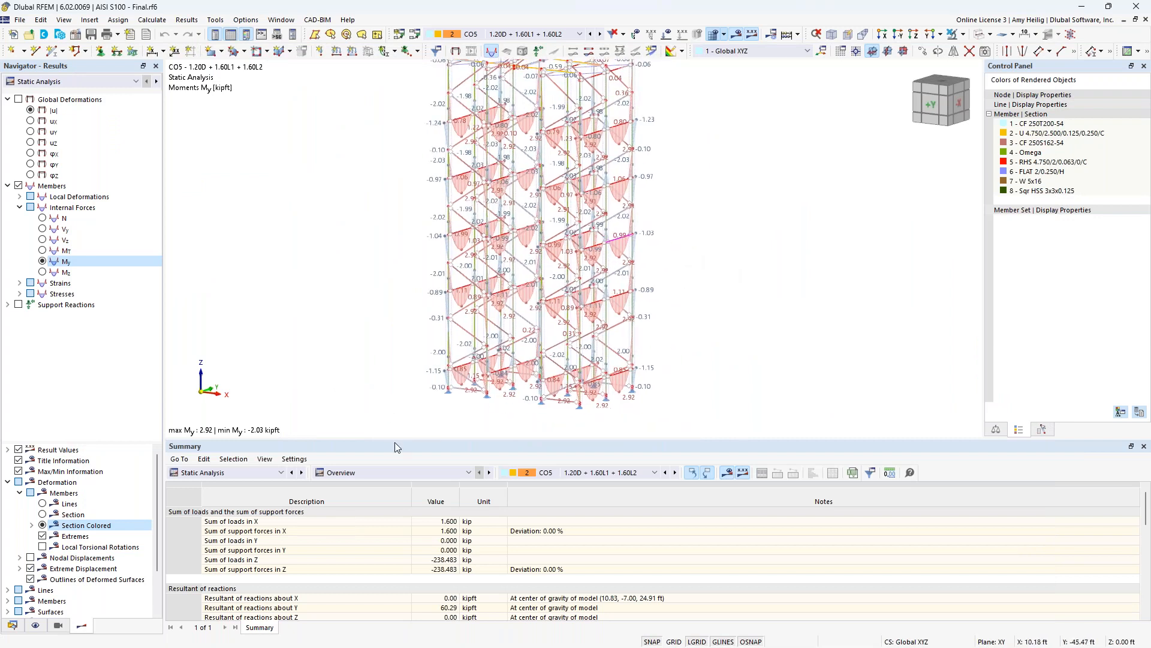
{"action": "left_click_drag", "start_coordinate": [394, 440], "coordinate": [391, 368]}
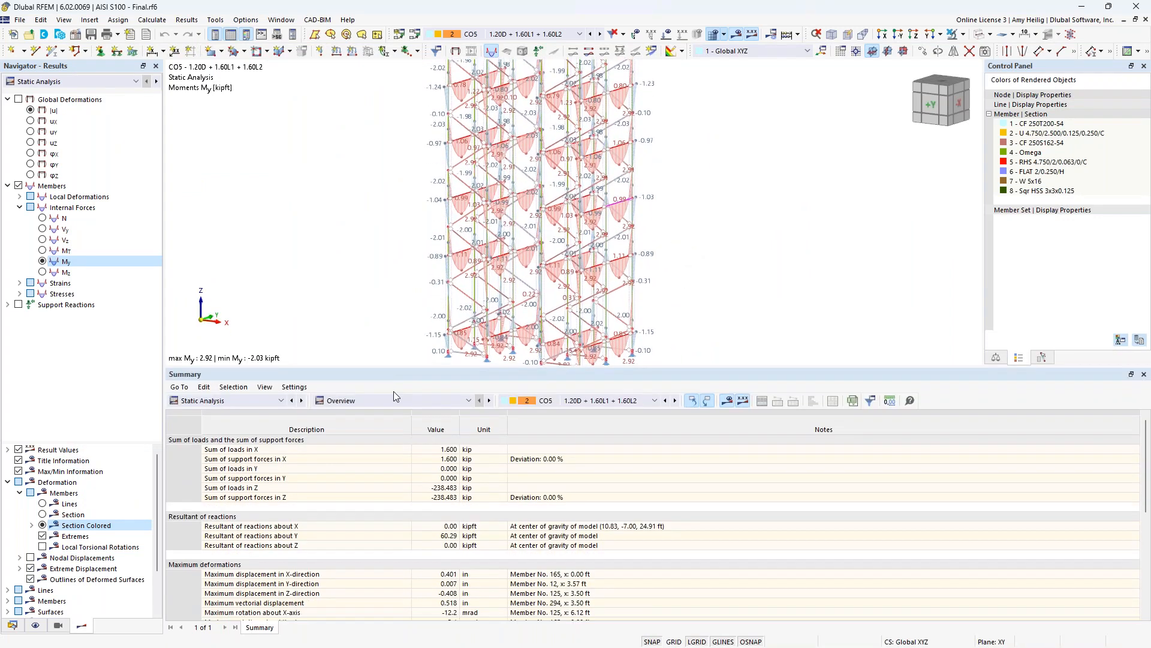
{"action": "left_click", "coordinate": [383, 402]}
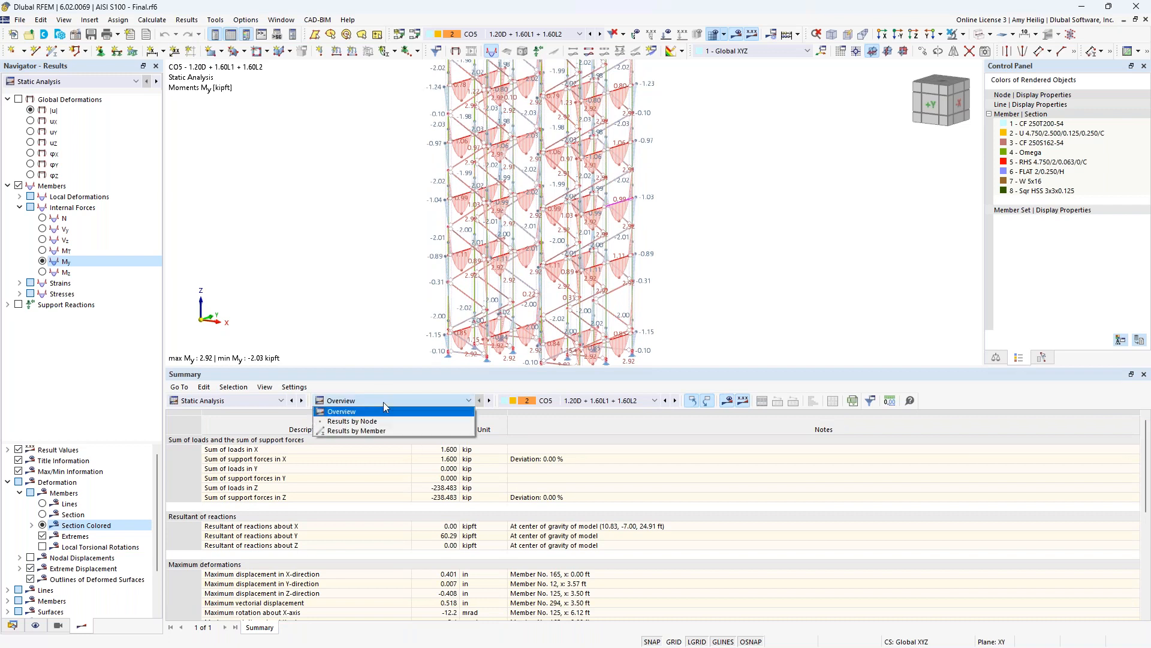
{"action": "left_click", "coordinate": [384, 429]}
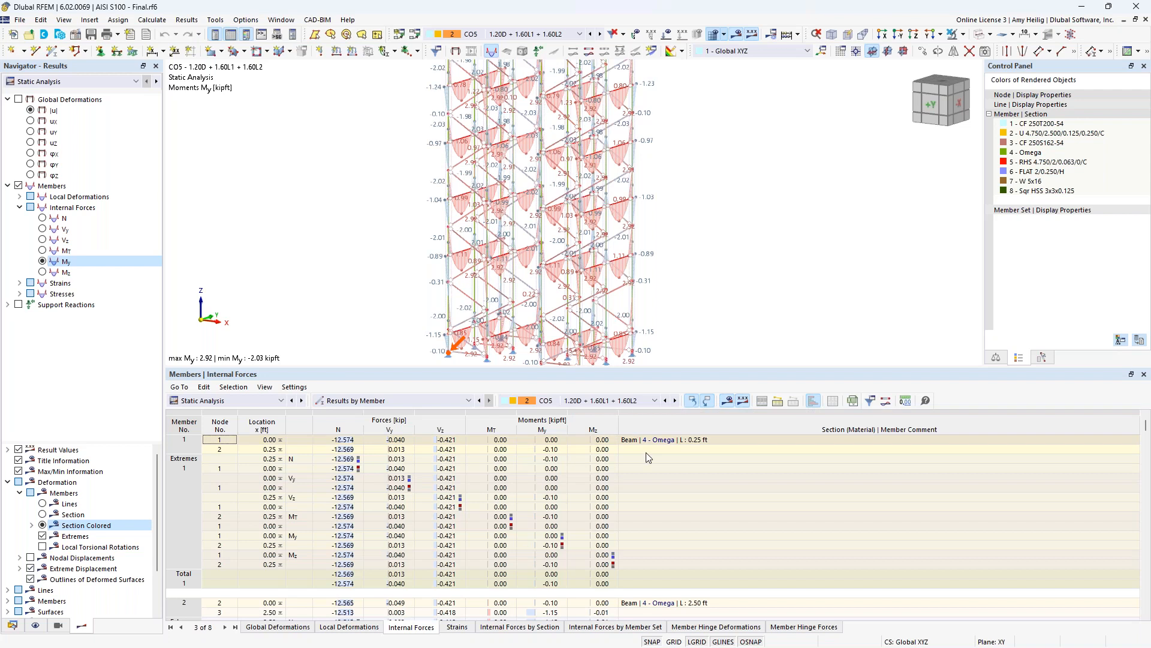
{"action": "scroll", "coordinate": [643, 473], "scroll_direction": "down", "scroll_amount": 5}
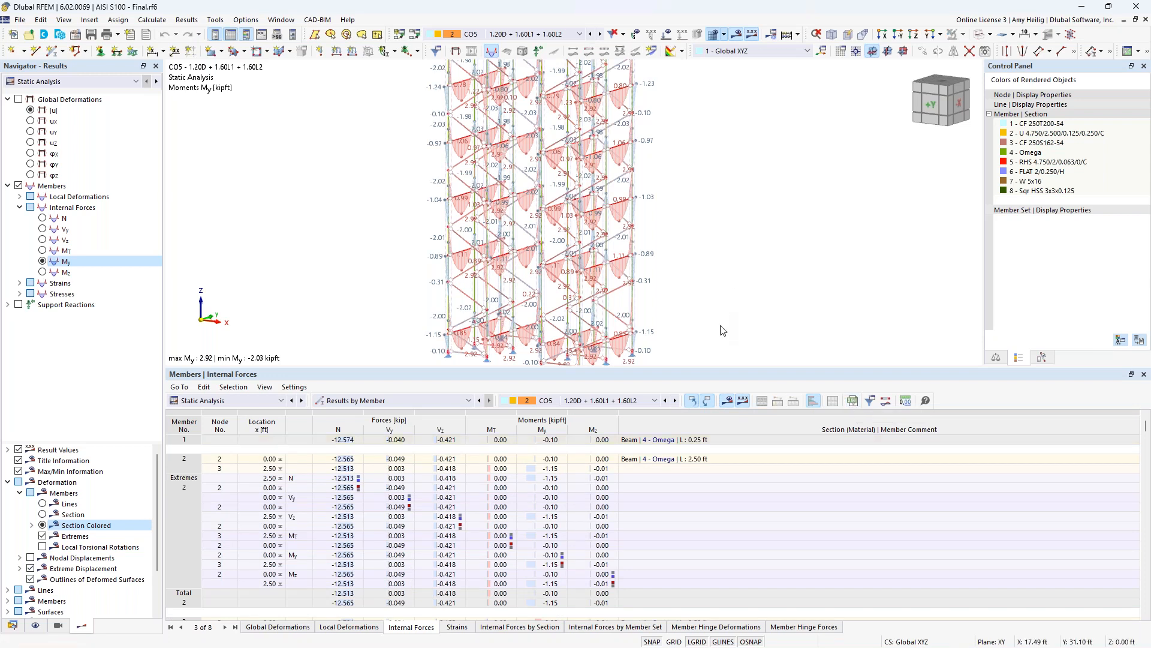
{"action": "left_click_drag", "start_coordinate": [712, 367], "coordinate": [712, 453]}
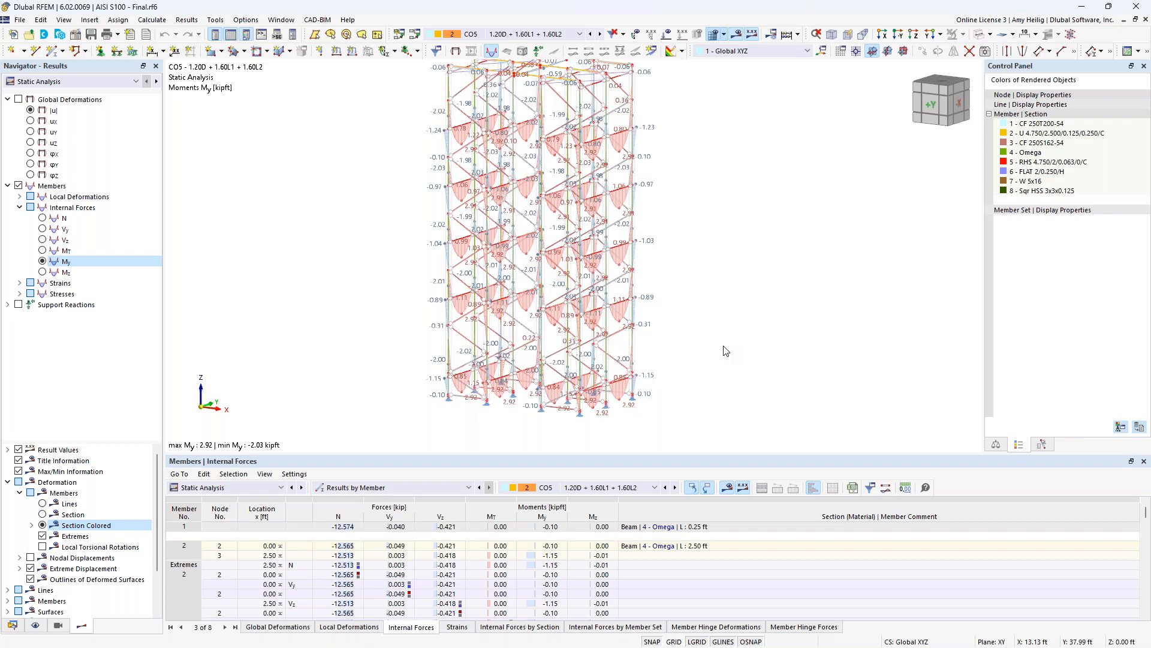
- Switch to the PowerPoint slide show with the Web Crippling Design slide
{"action": "key", "text": "super+Tab"}
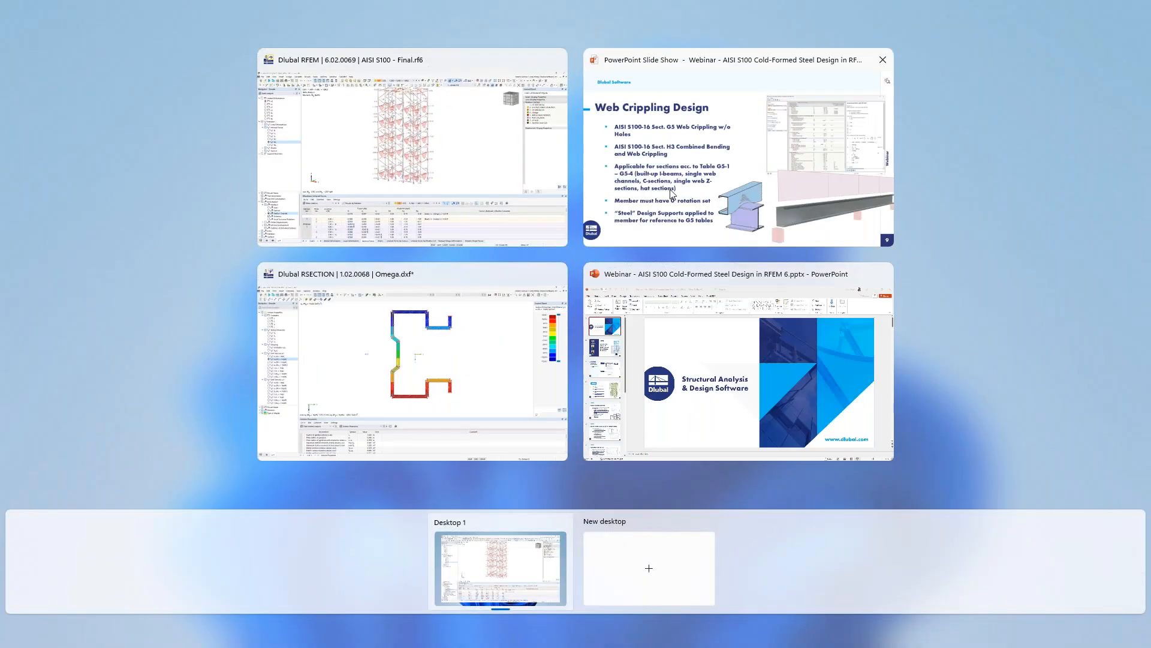
{"action": "left_click", "coordinate": [673, 194]}
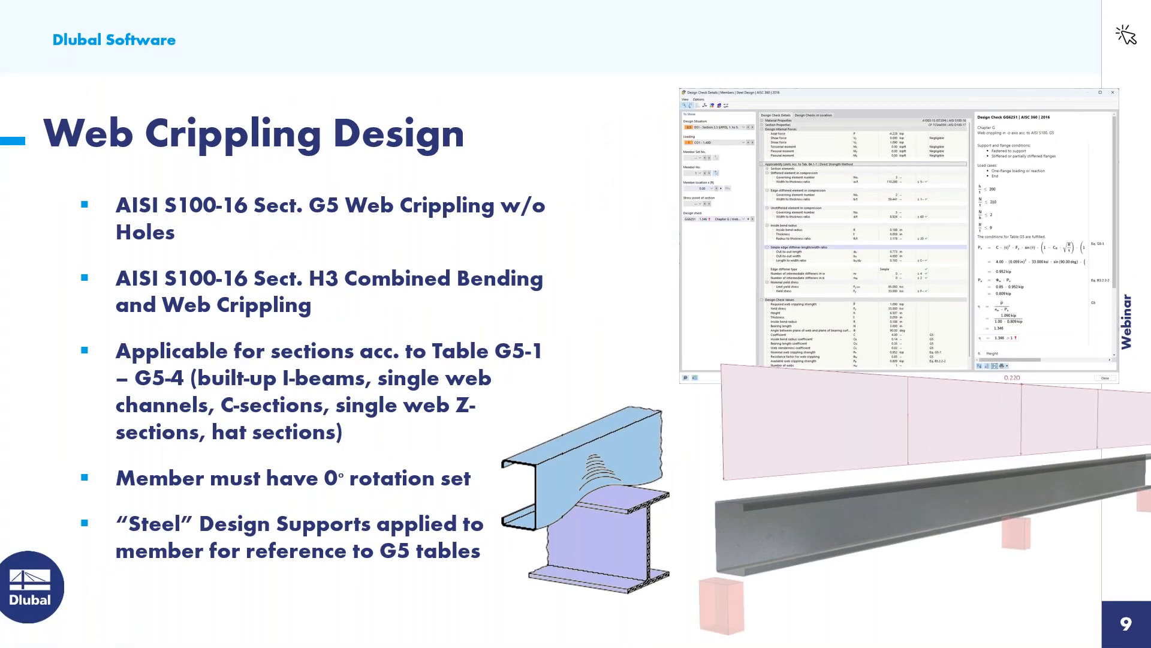
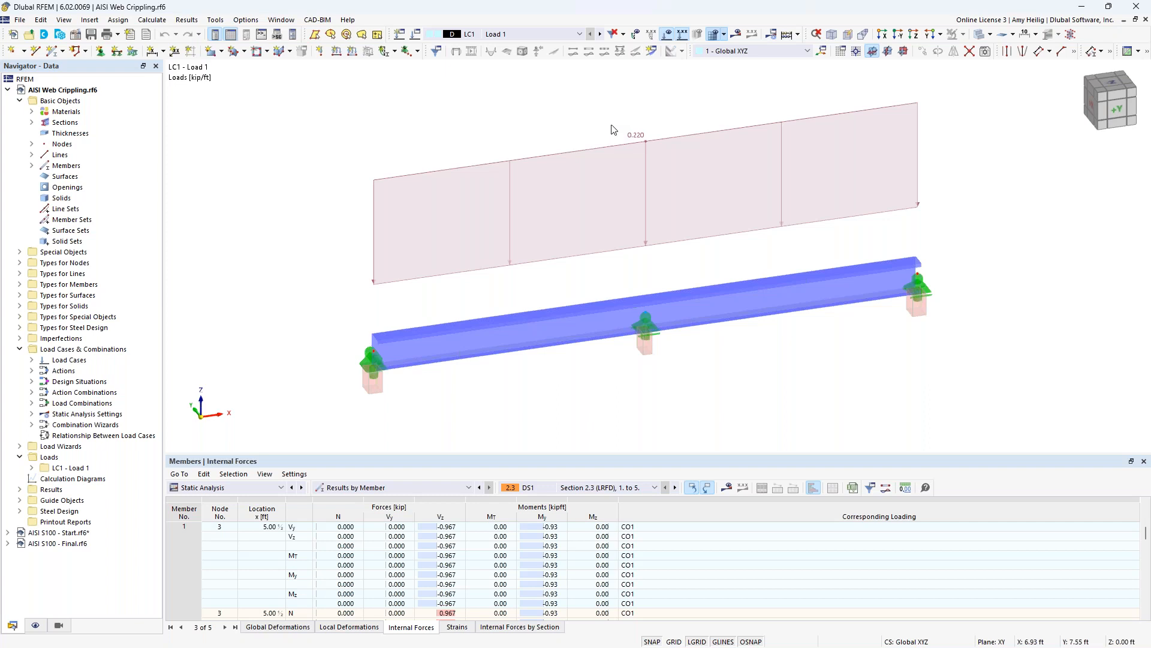
- Open beam member 1 of the web crippling model for editing and show its design supports and deflection settings
{"action": "left_click", "coordinate": [569, 333]}
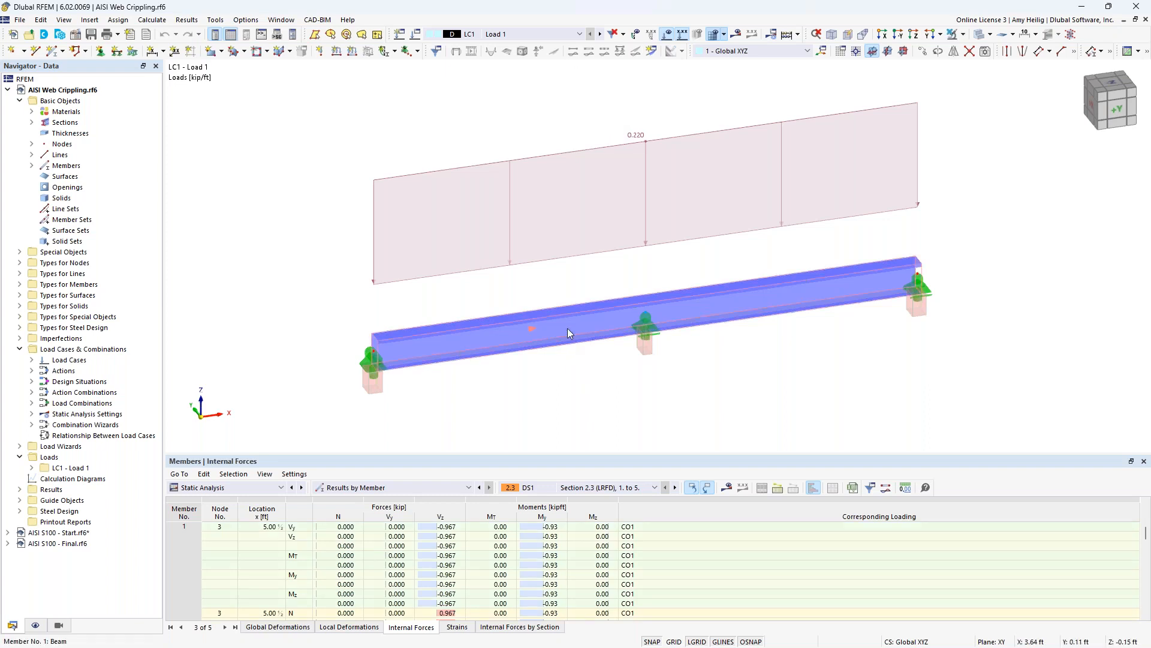
{"action": "double_click", "coordinate": [568, 329]}
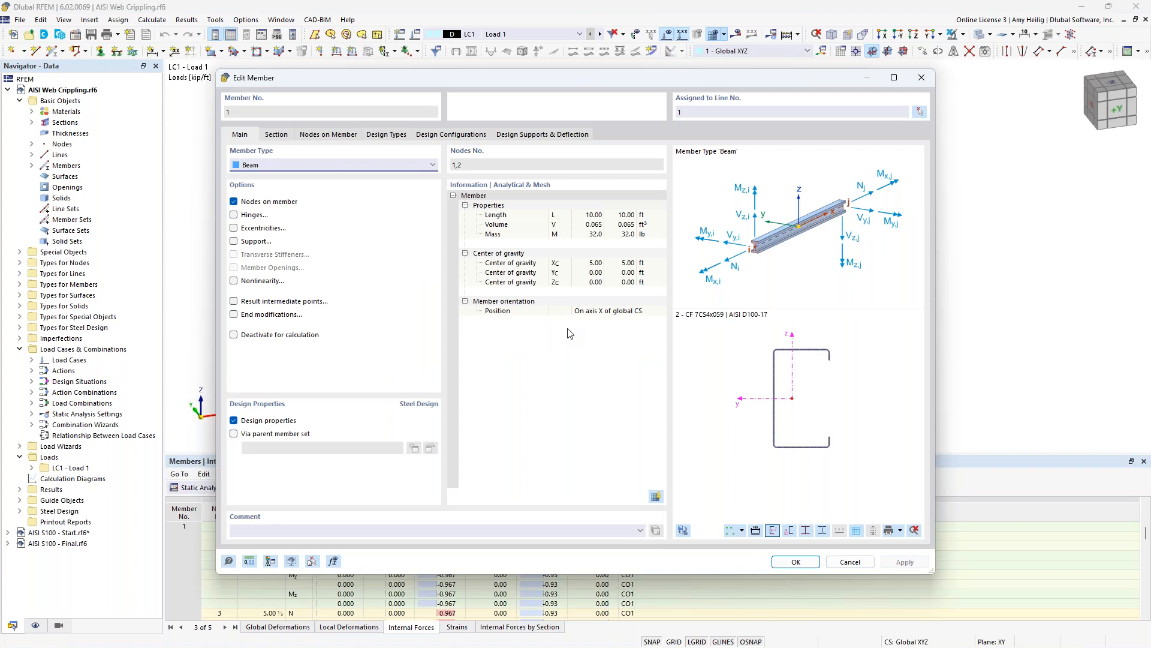
{"action": "left_click", "coordinate": [535, 135]}
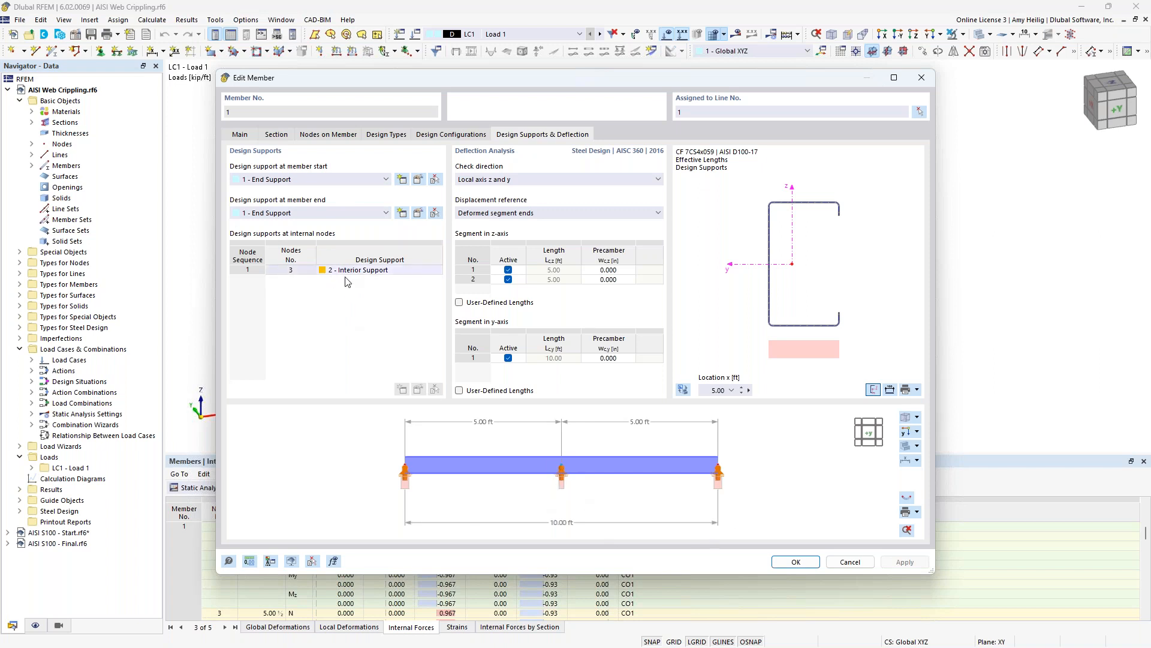
- Open the End Support definition at the member start and review its available support types and support width
{"action": "left_click", "coordinate": [418, 180]}
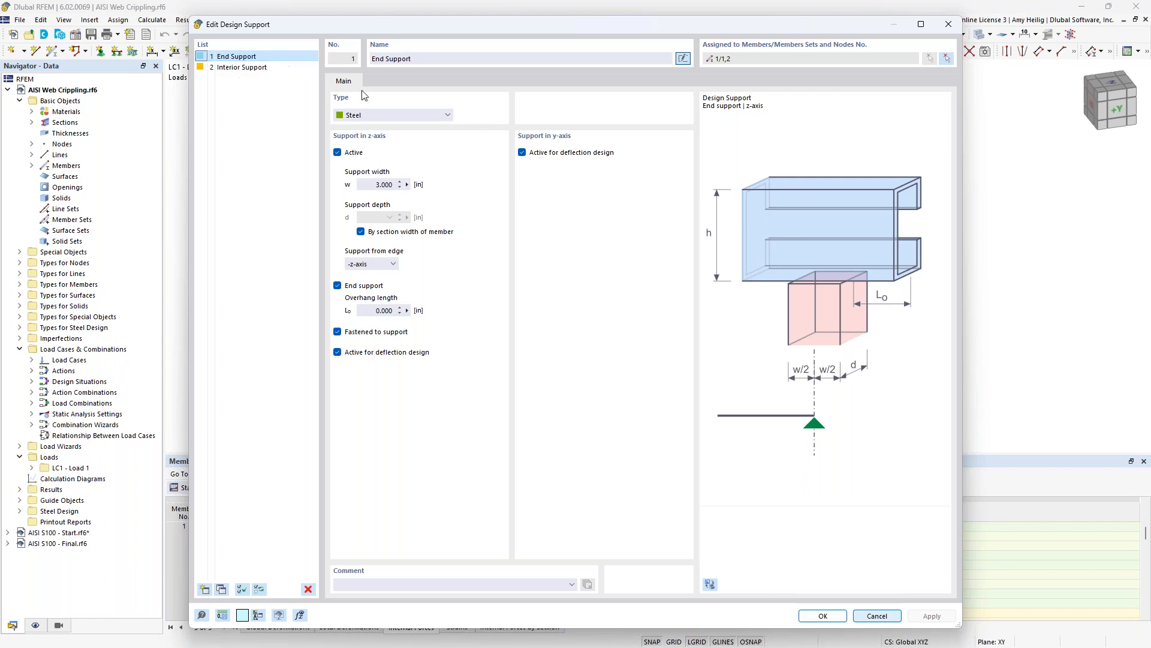
{"action": "left_click", "coordinate": [418, 116]}
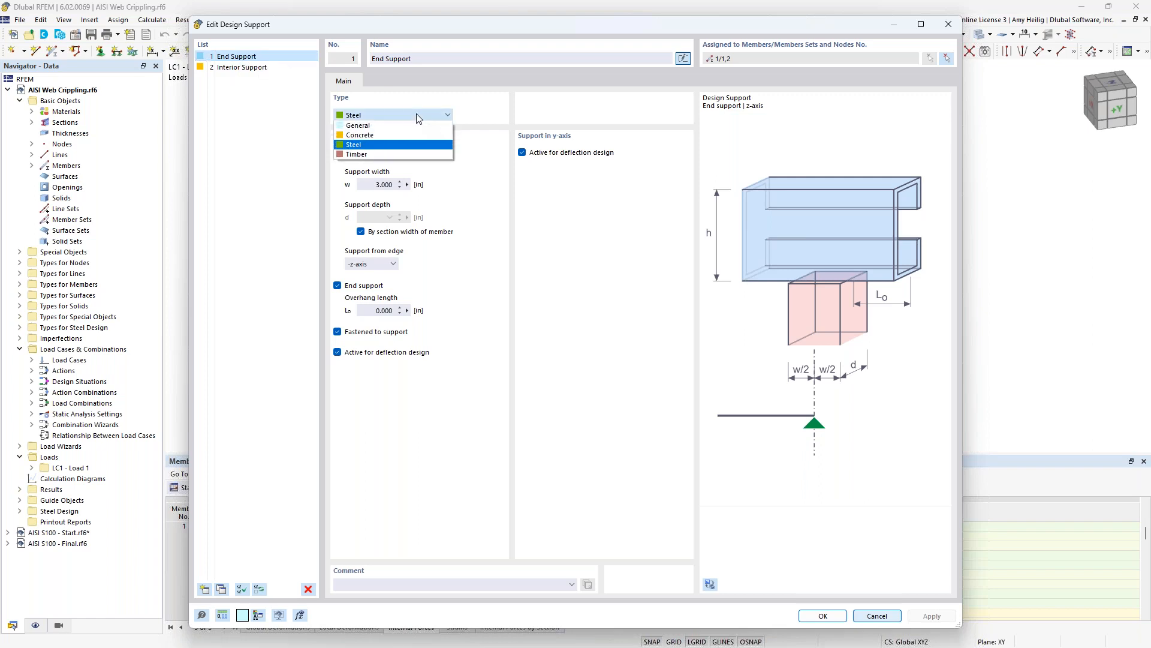
{"action": "left_click", "coordinate": [369, 146]}
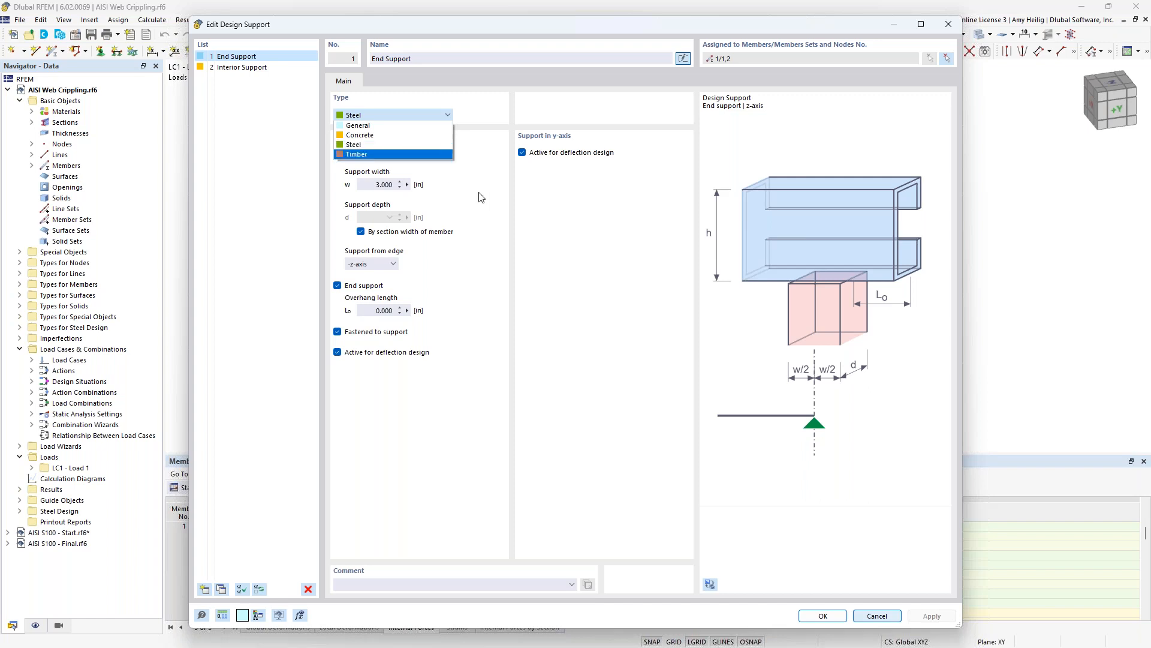
{"action": "left_click", "coordinate": [373, 186]}
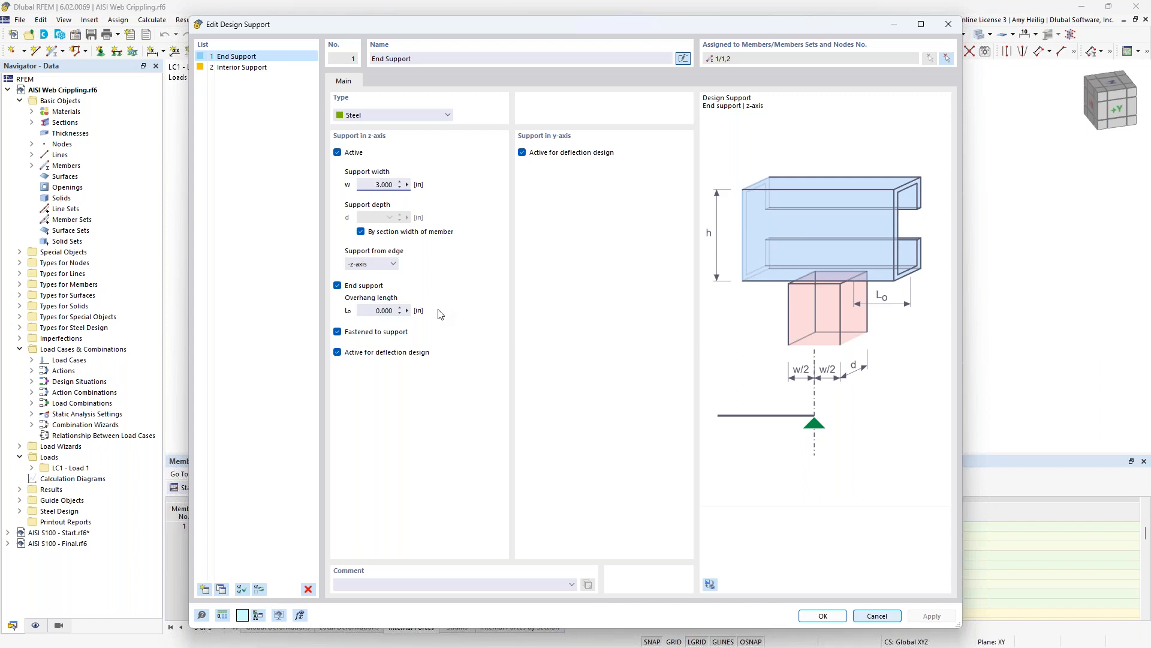
- Review the Interior Support definition and the supports assignable at the member start, and leave the member settings without changes
{"action": "left_click", "coordinate": [263, 67]}
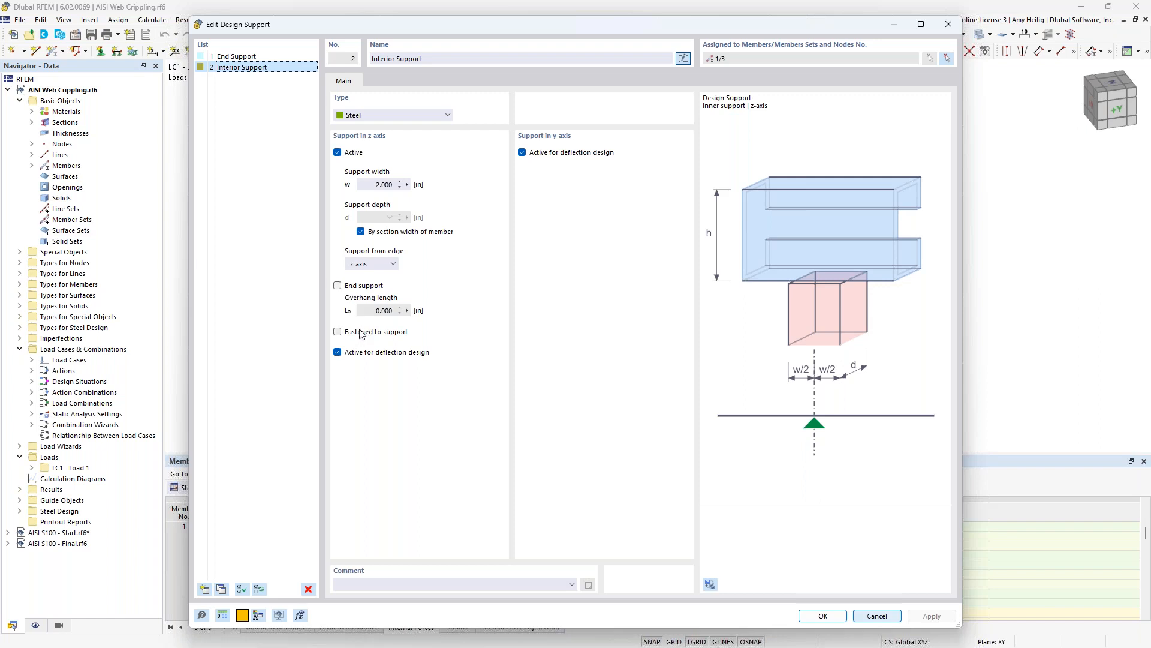
{"action": "left_click", "coordinate": [878, 616]}
{"action": "left_click", "coordinate": [326, 180]}
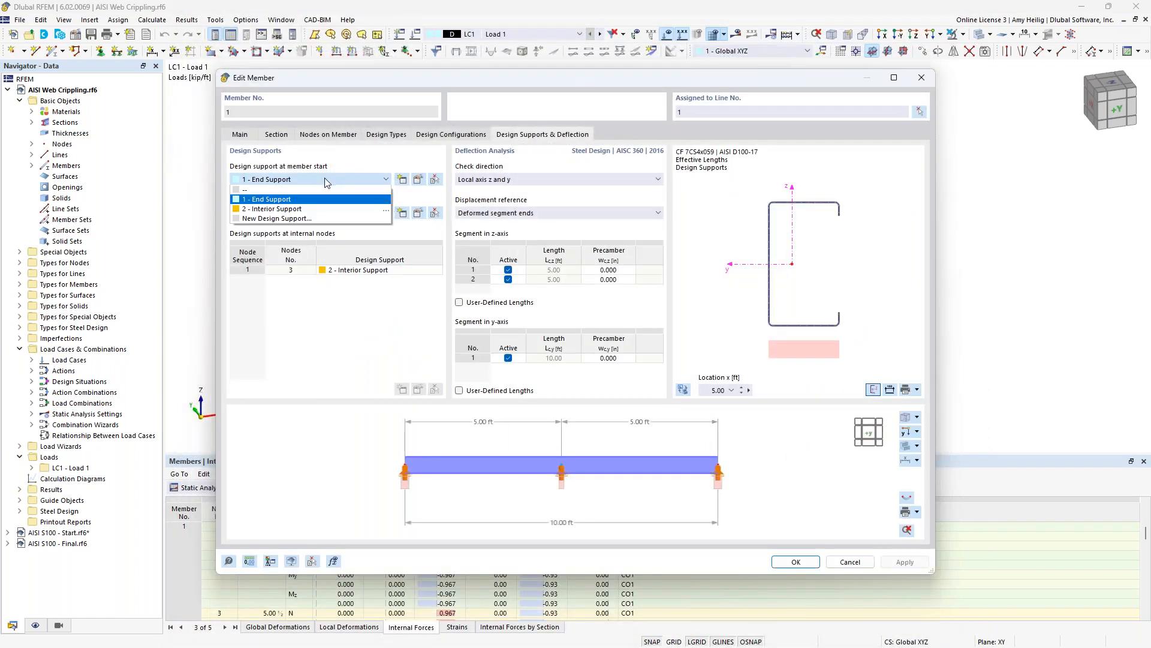
{"action": "left_click", "coordinate": [345, 164]}
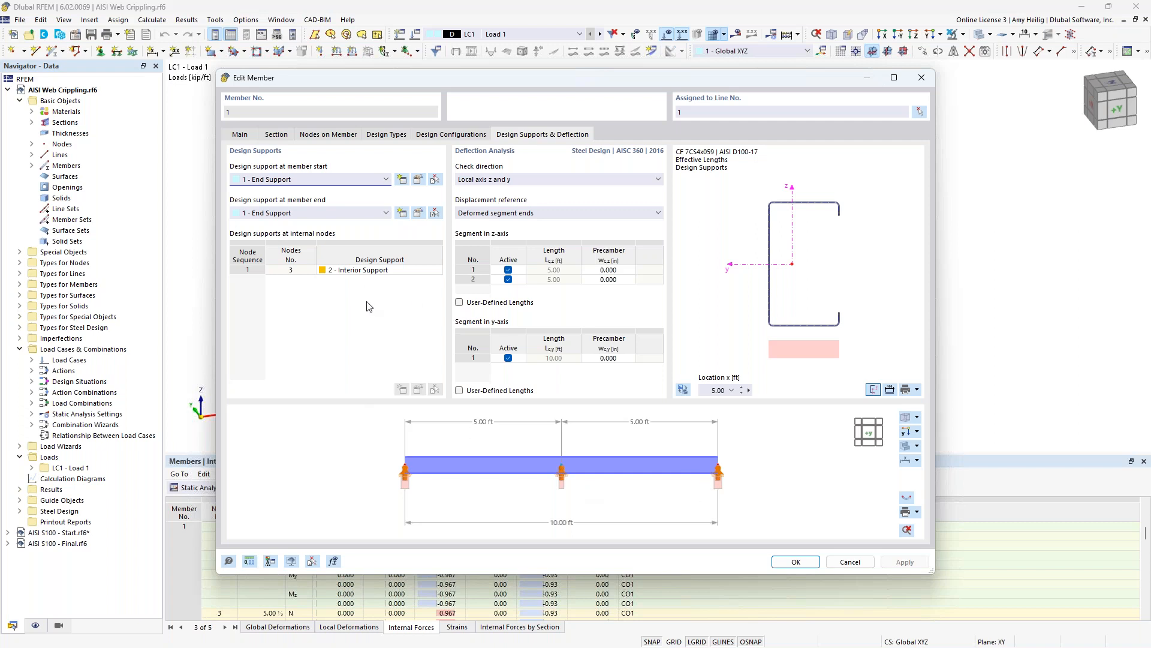
{"action": "left_click", "coordinate": [850, 562]}
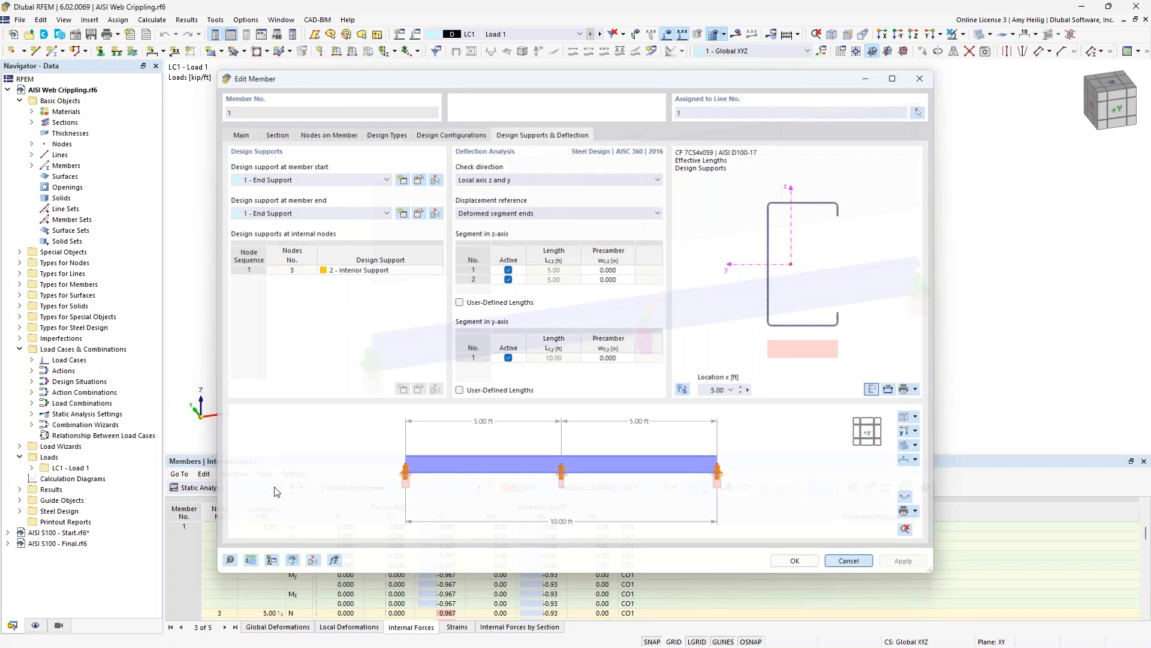
- Show the Steel Design results in an enlarged table, listing the member design ratios by section
{"action": "left_click", "coordinate": [227, 487]}
{"action": "left_click", "coordinate": [200, 565]}
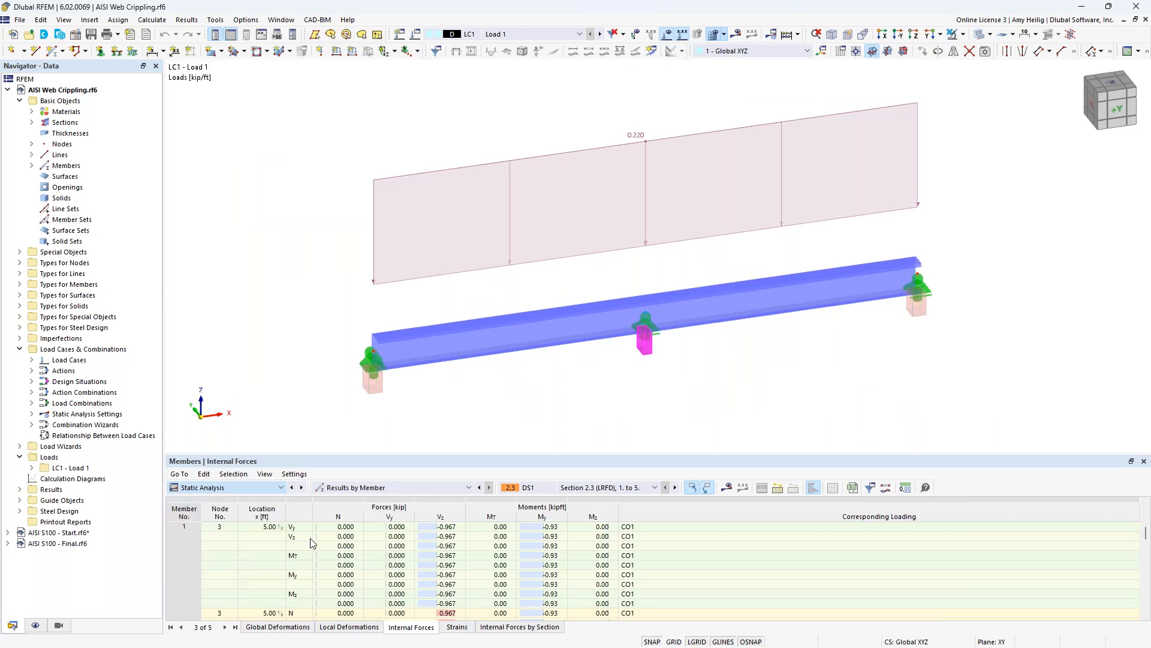
{"action": "left_click_drag", "start_coordinate": [436, 455], "coordinate": [438, 395]}
{"action": "middle_click_drag", "start_coordinate": [505, 353], "coordinate": [502, 315]}
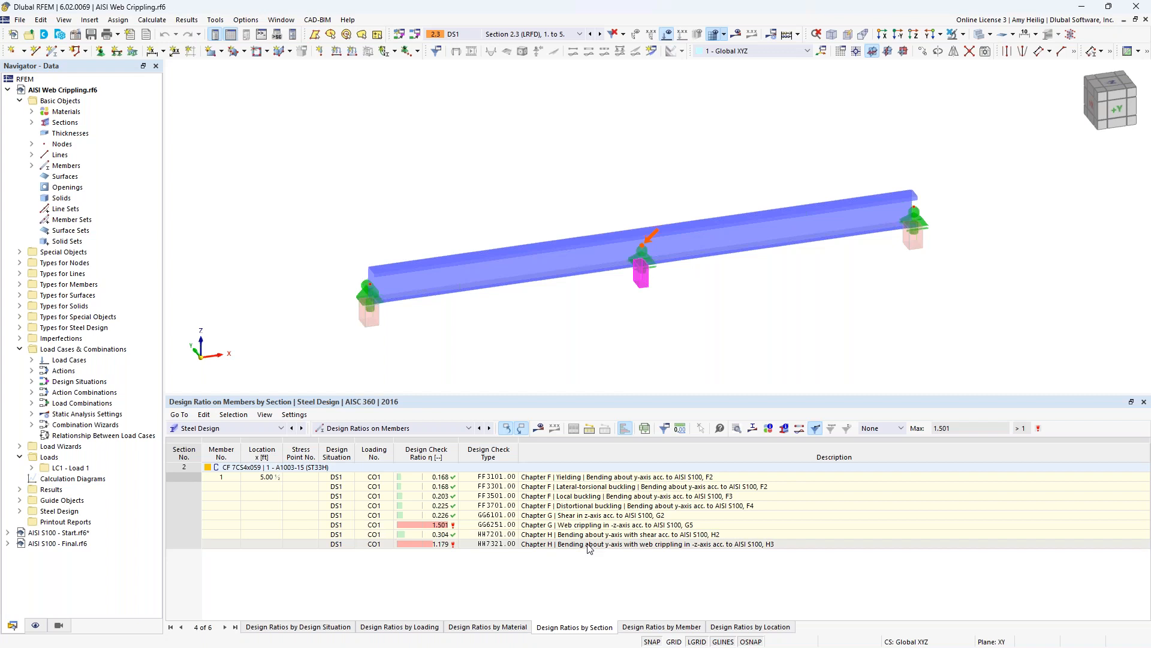
- Open the design check details for web crippling in -z-axis acc. to AISI S100, G5, and review the equations
{"action": "left_click", "coordinate": [596, 525]}
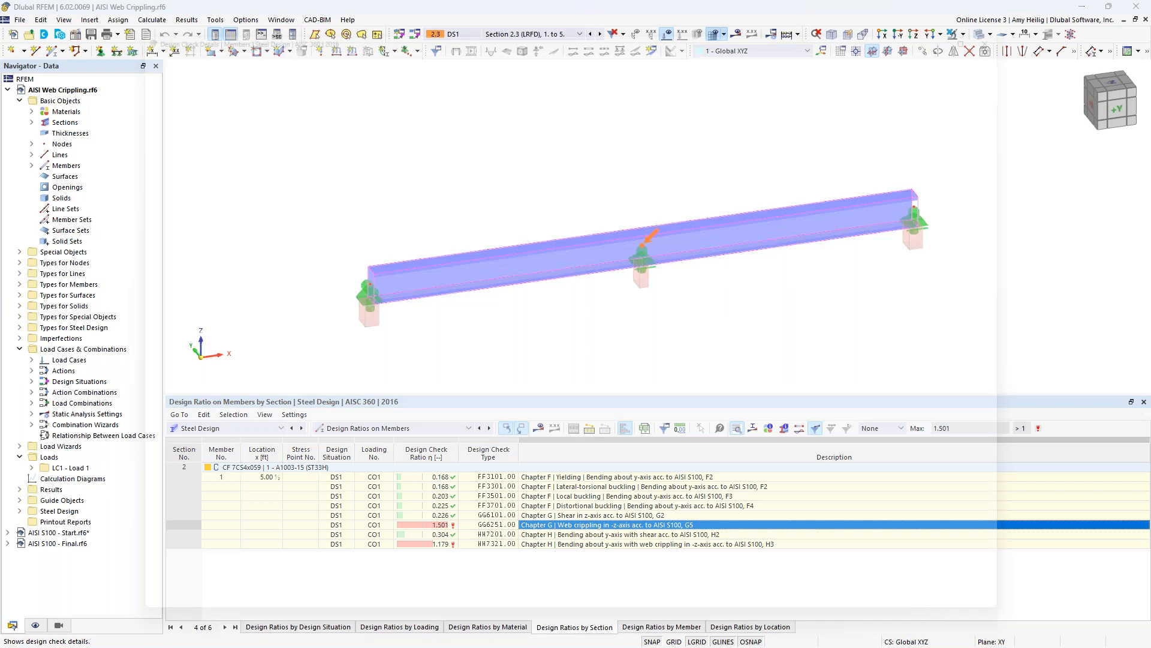
{"action": "left_click", "coordinate": [719, 428]}
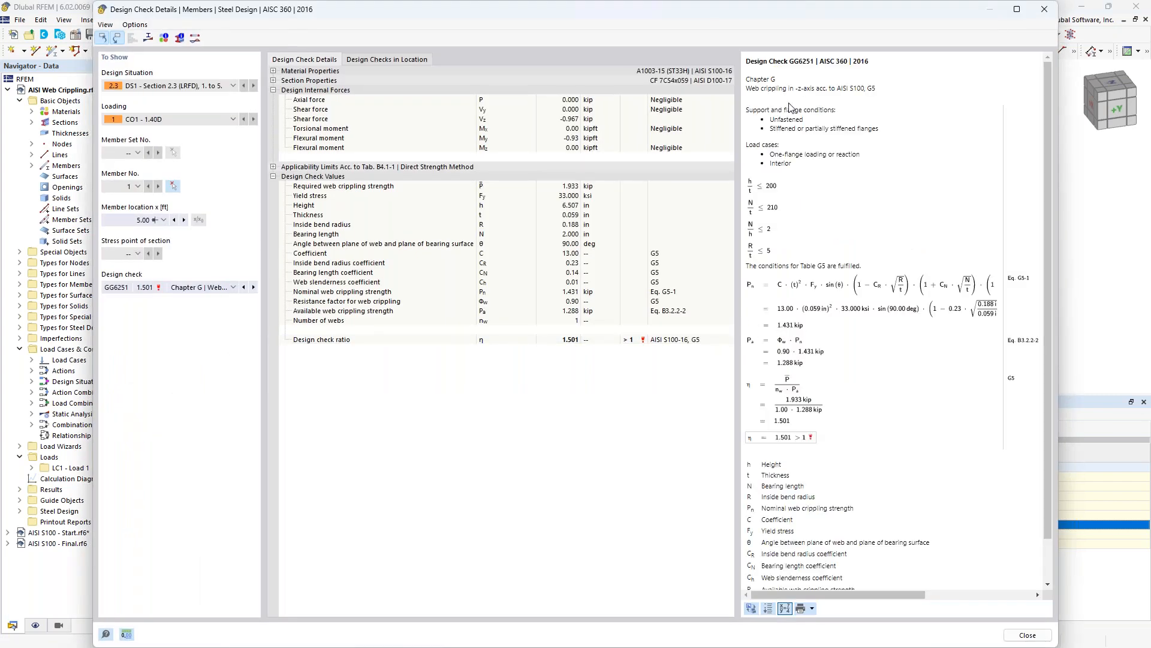
{"action": "scroll", "coordinate": [828, 174], "scroll_direction": "down", "scroll_amount": 1}
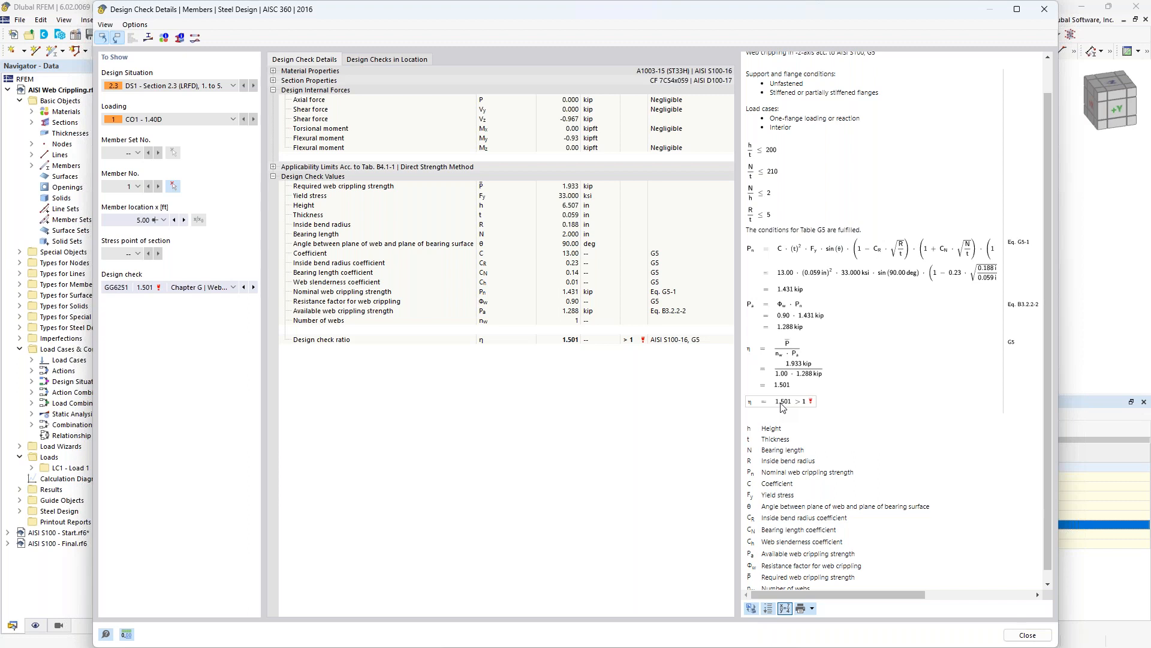
- Return to the PowerPoint slide show and advance to the Dlubal Software Information slide
{"action": "key", "text": "super+Tab"}
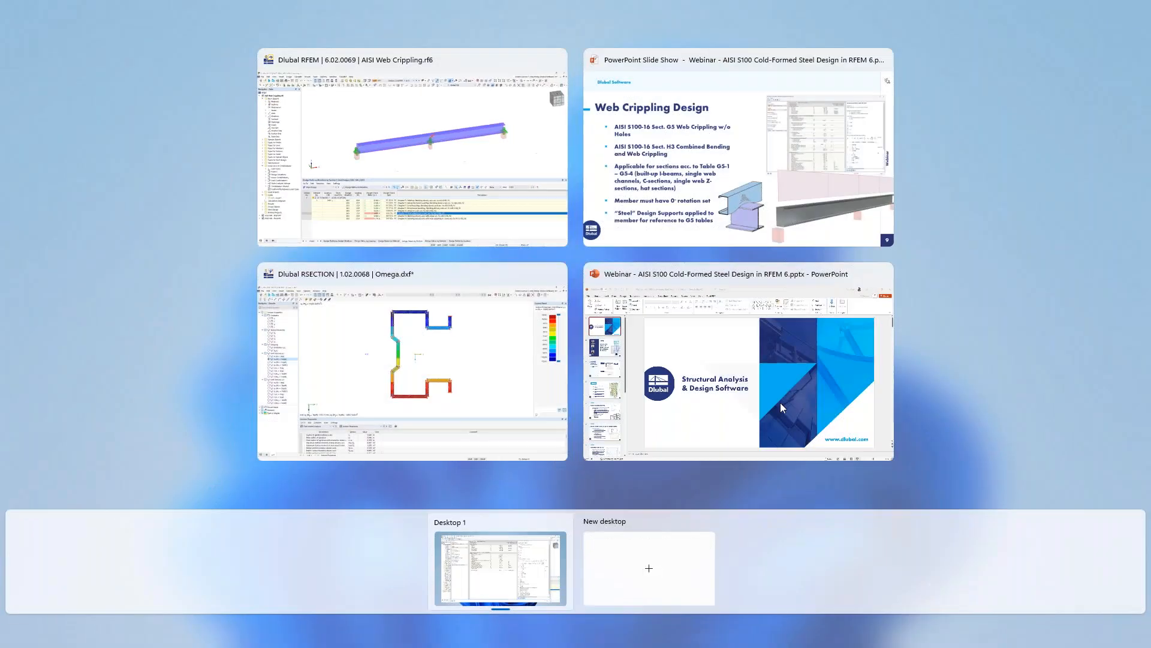
{"action": "left_click", "coordinate": [682, 158]}
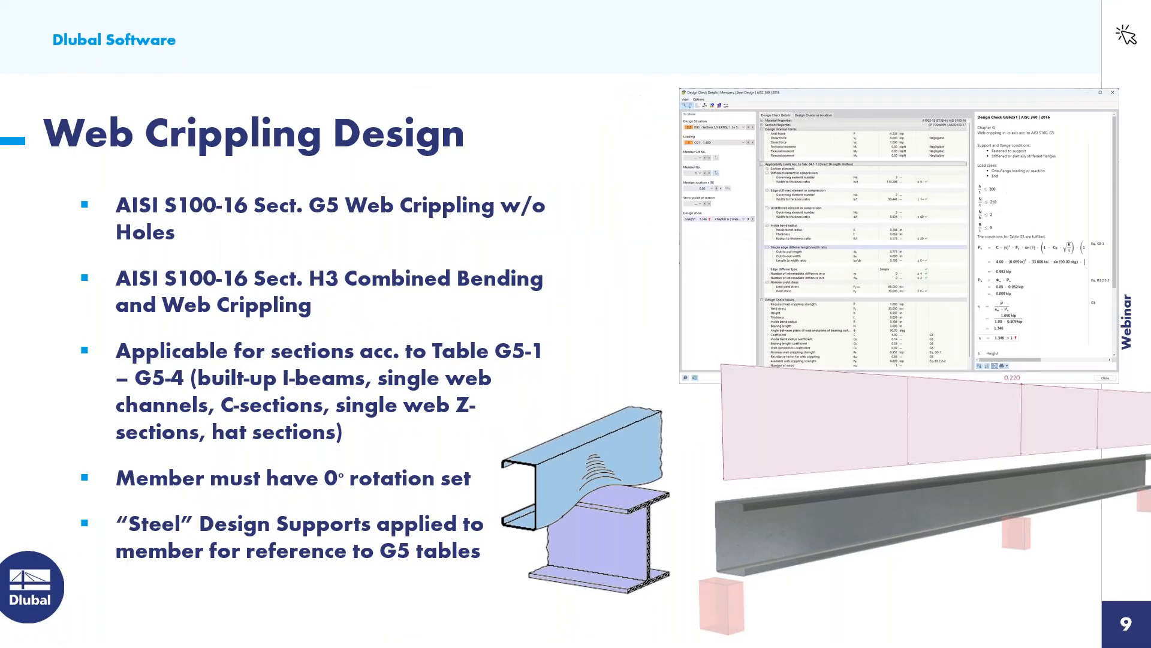
{"action": "key", "text": "Right"}
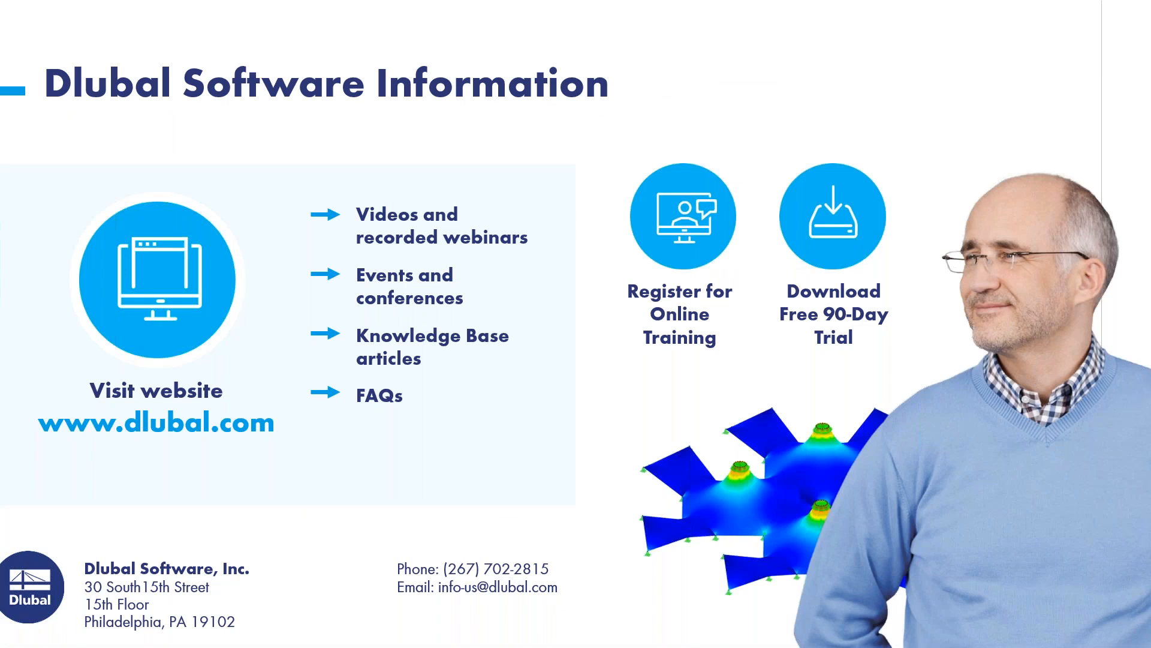